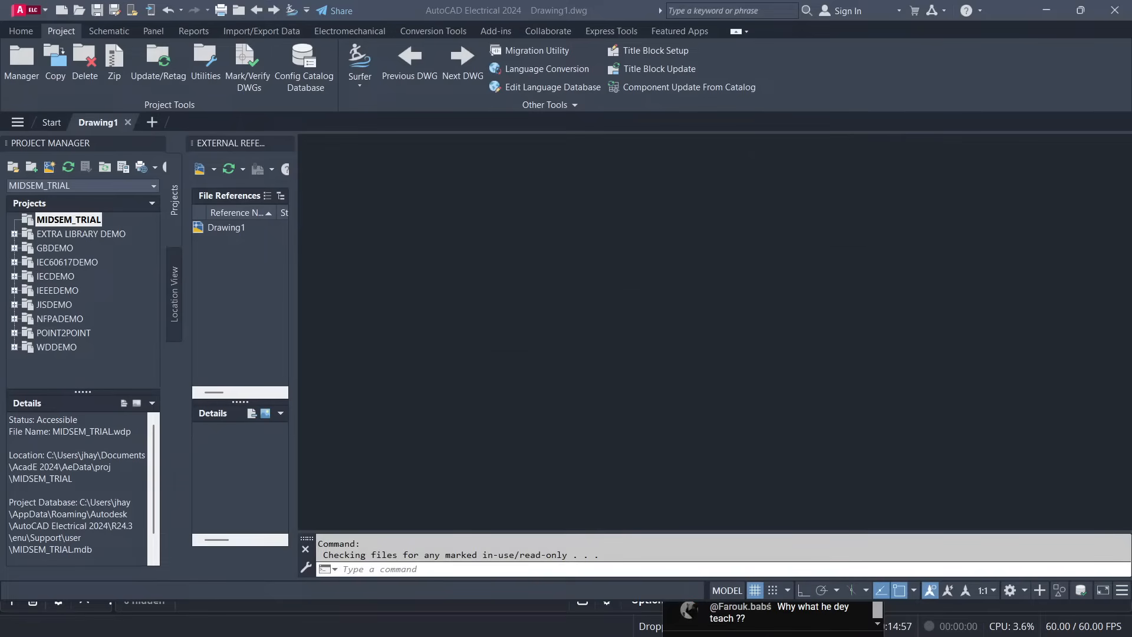
Switch from OBS Studio back to the AutoCAD Electrical 2024 window.
key("alt+Tab")
key("alt+Tab")
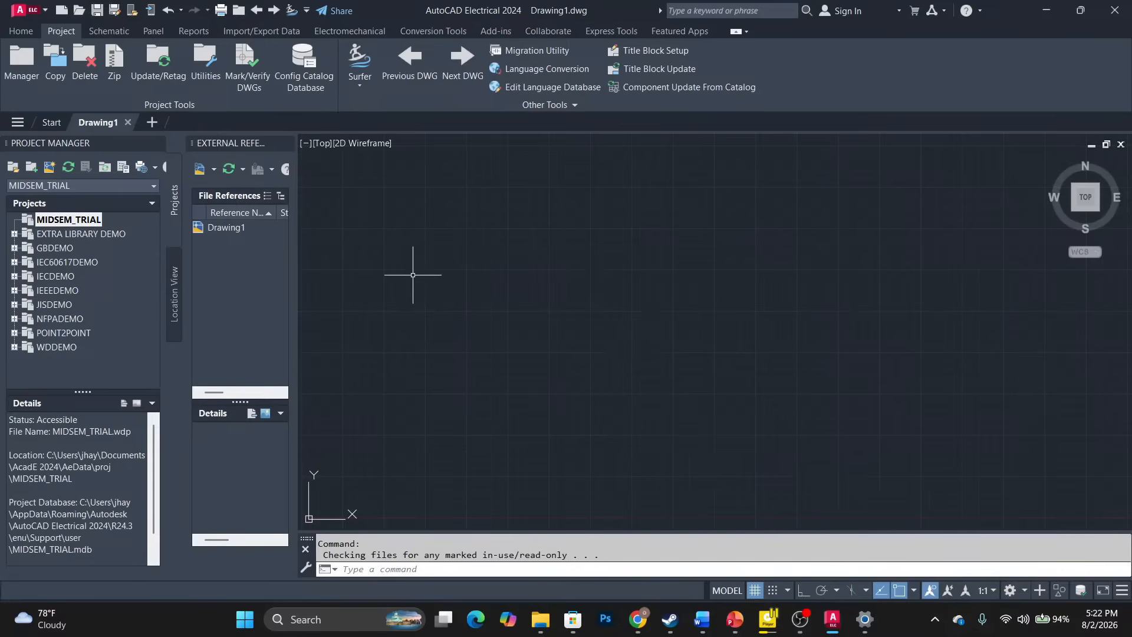
Start a new drawing in the MIDSEM_TRIAL project named EDEM_TRIAL.
right_click(83, 224)
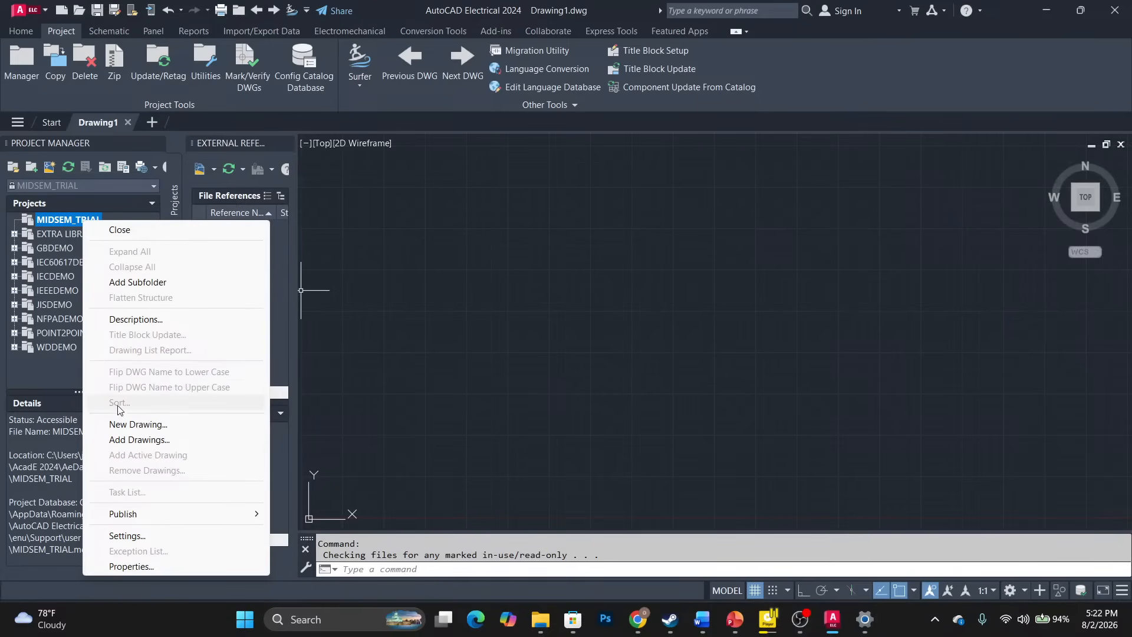
left_click(118, 424)
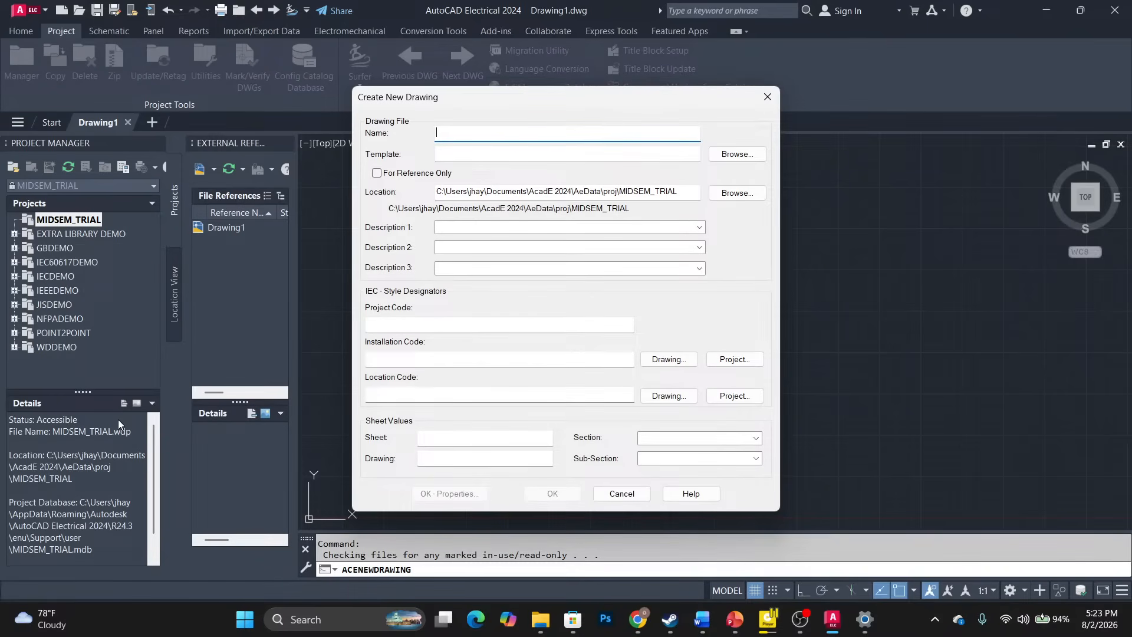
type("EDEM_TRI")
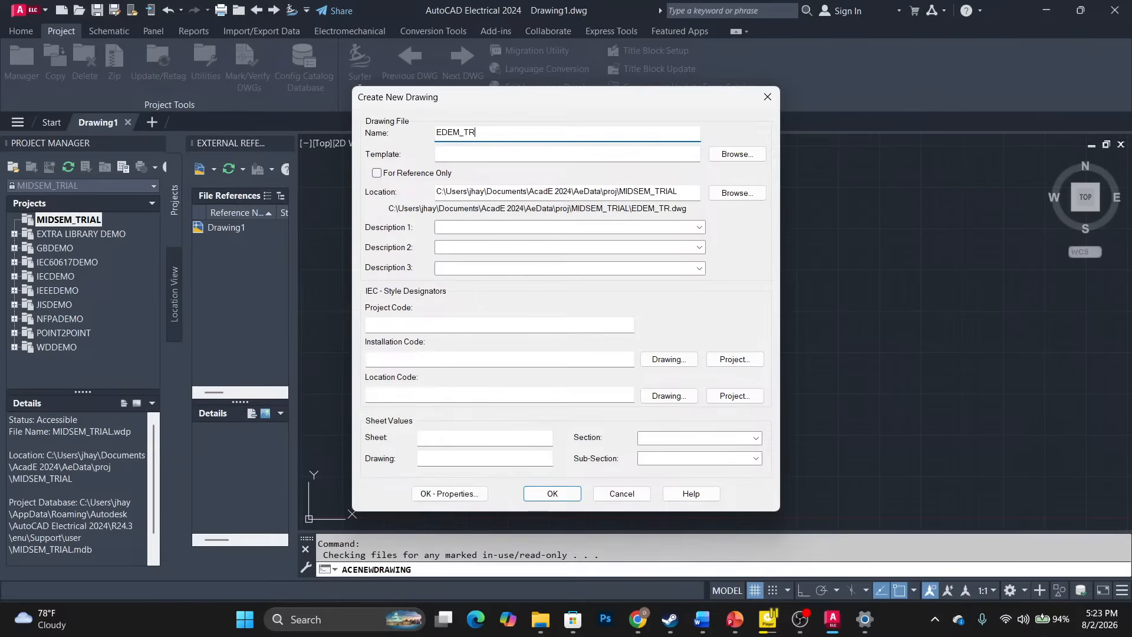
key("BackSpace")
type("AIL")
key("BackSpace")
key("BackSpace")
key("BackSpace")
type("AIL")
Base the new drawing on the ACAD_ELECTRICAL.dwt template.
left_click(715, 154)
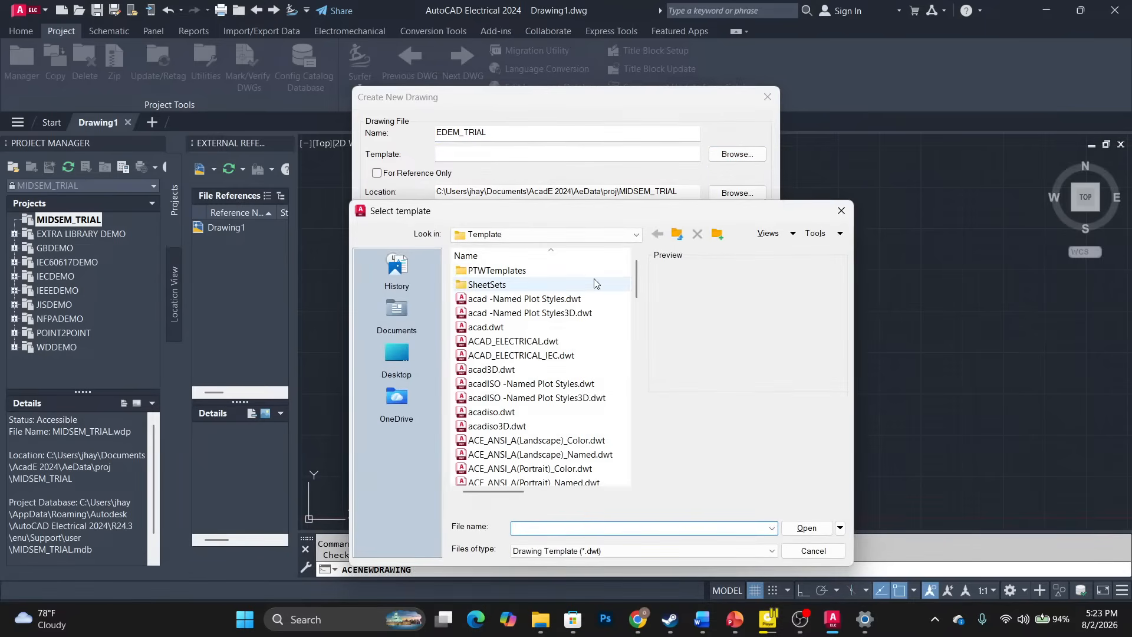
left_click(544, 343)
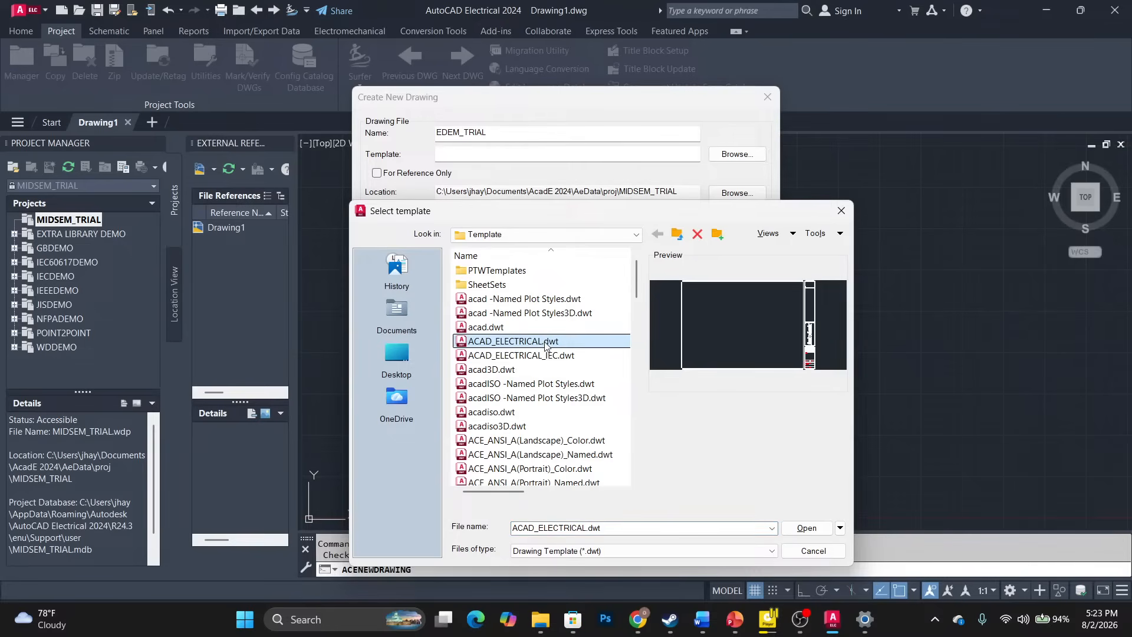
double_click(545, 343)
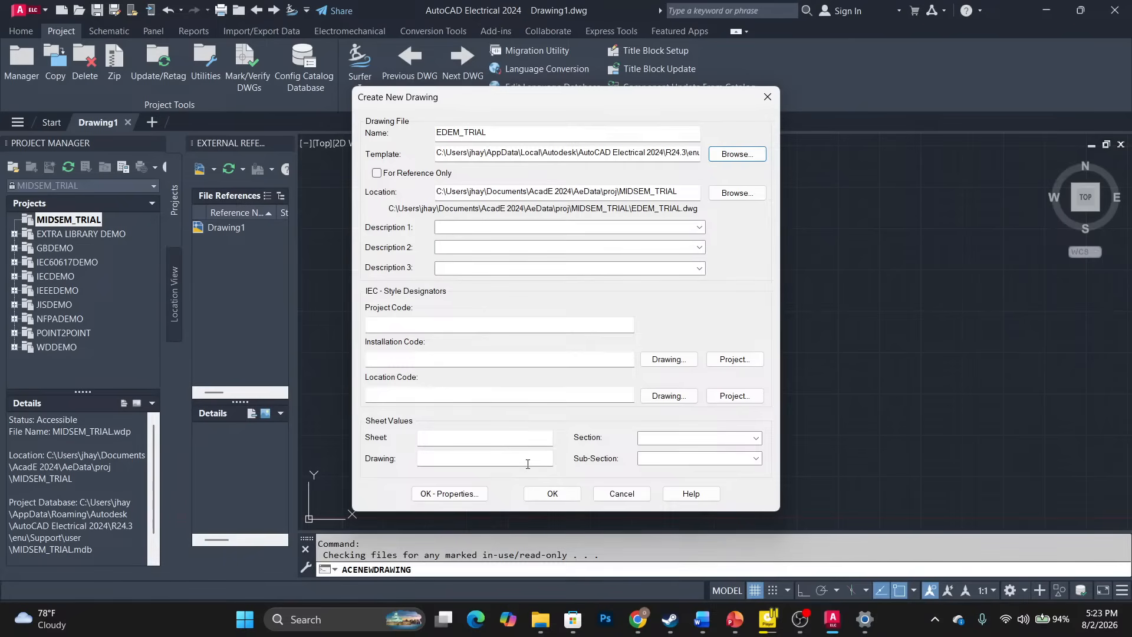
Create the EDEM_TRIAL drawing and close the extra blank Drawing2.
left_click(542, 496)
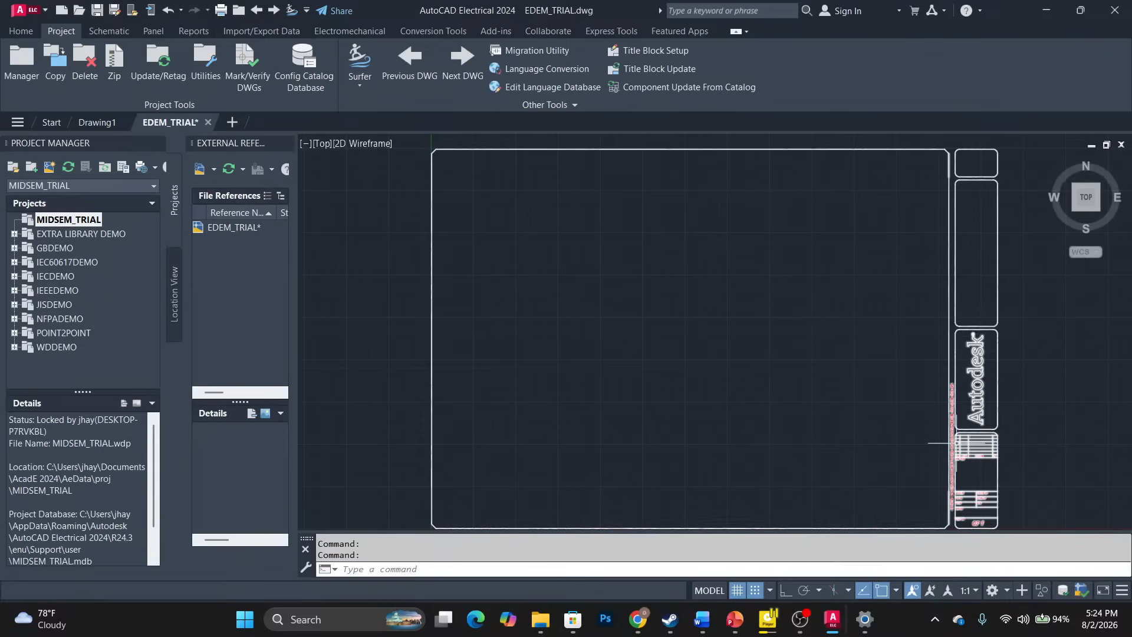
left_click(234, 122)
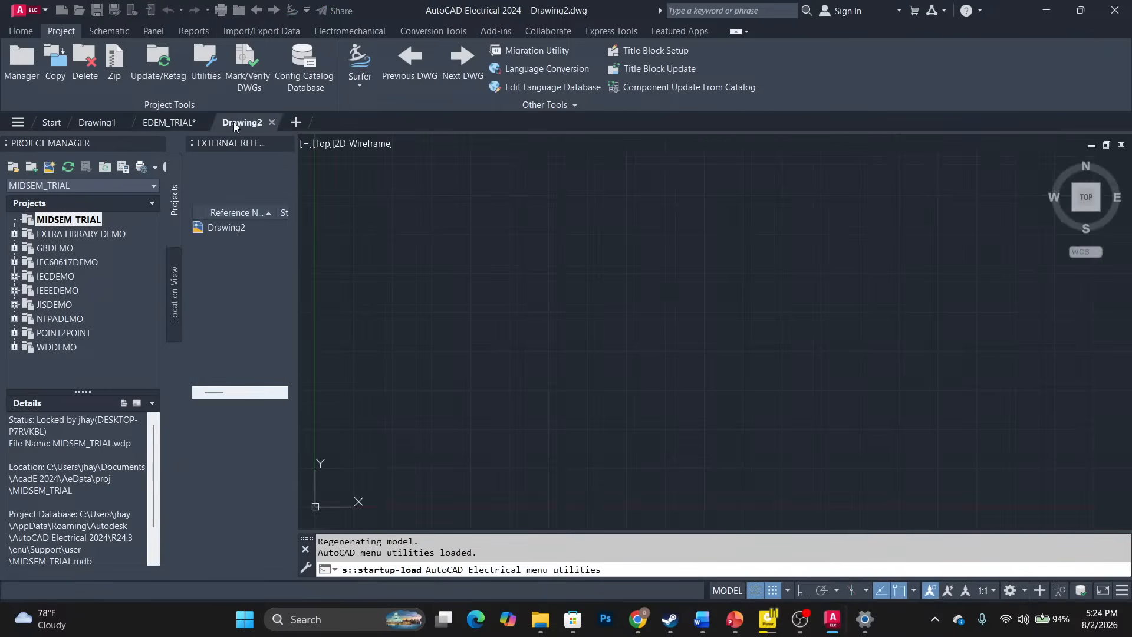
mouse_move(233, 122)
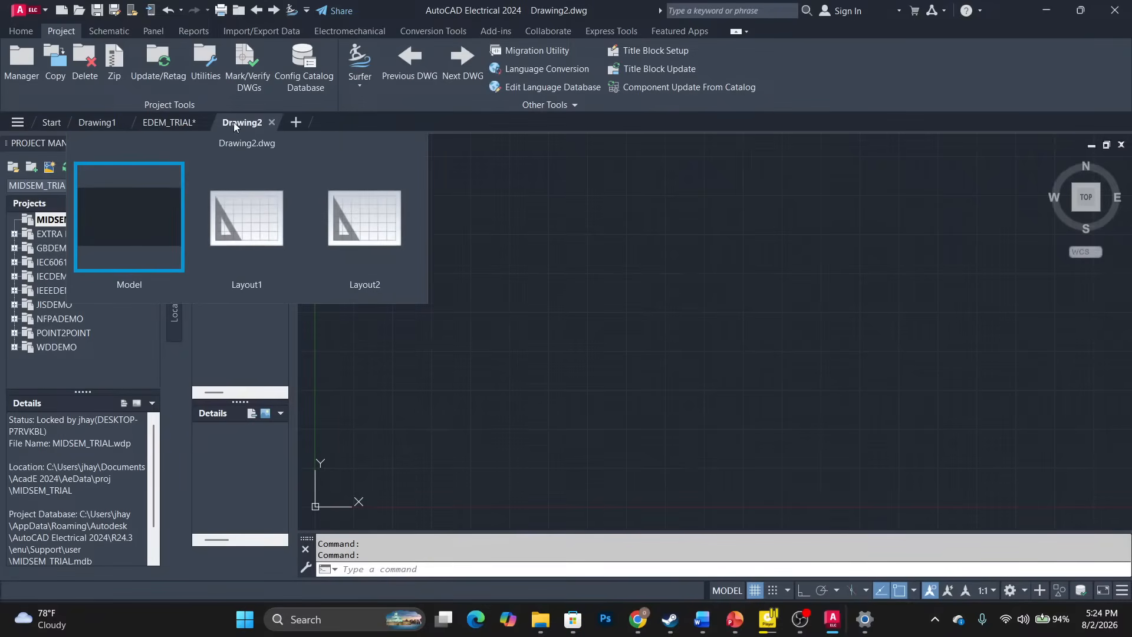
left_click(272, 123)
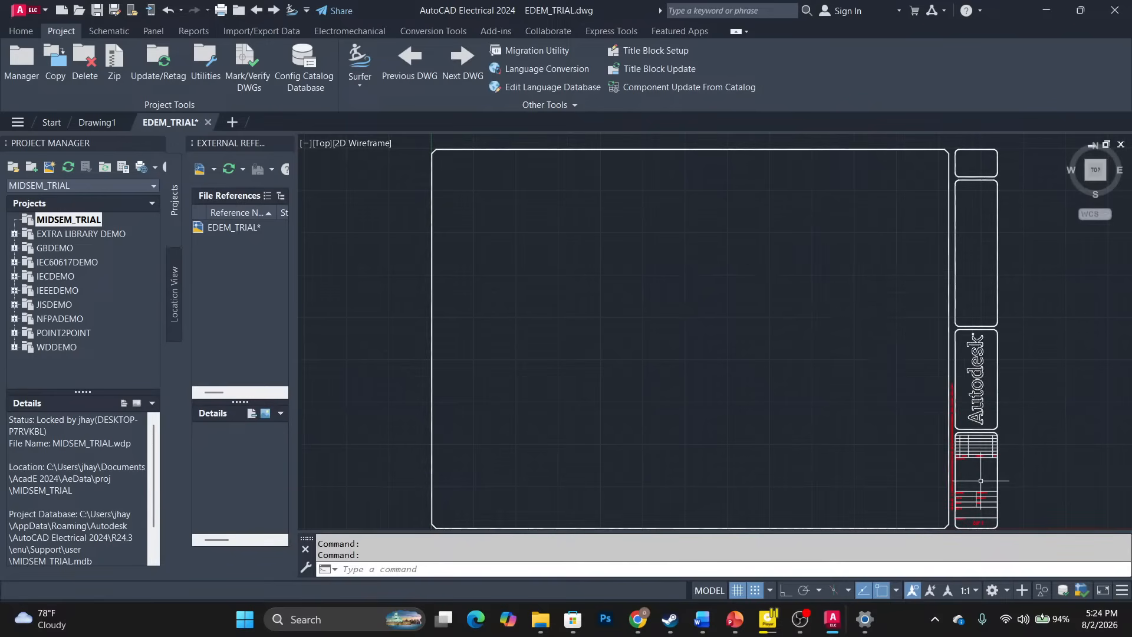
Zoom in and PAN down to the title block's ENGINEER, JOB NO and SHEET NO rows.
scroll(981, 480, "up", 8)
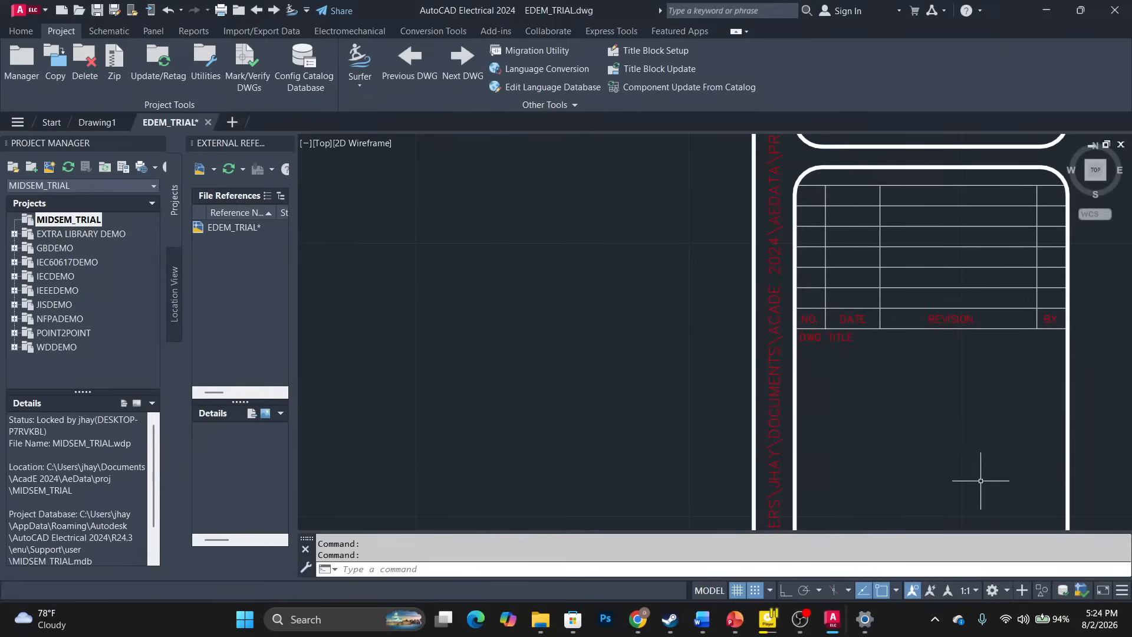
type("PAN")
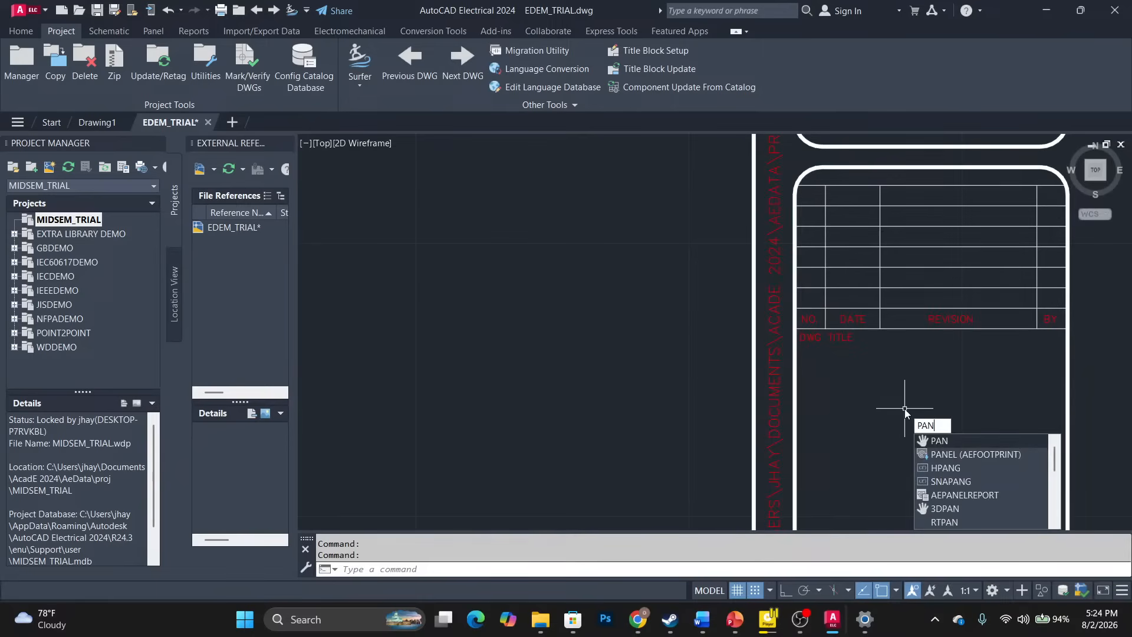
key("Return")
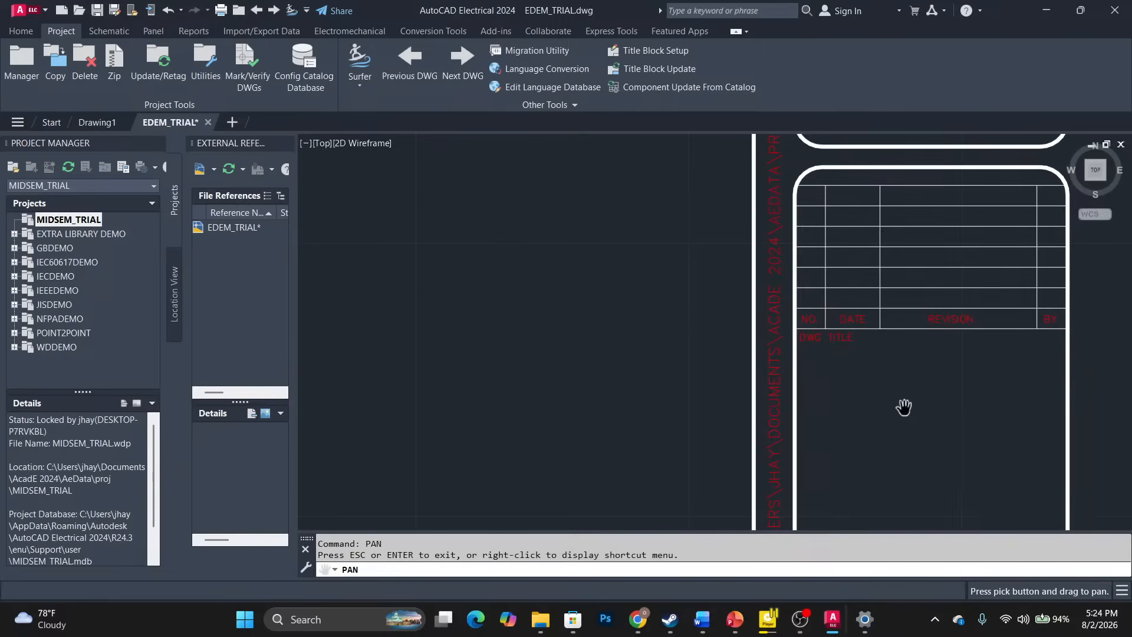
left_click_drag(900, 405, 803, 283)
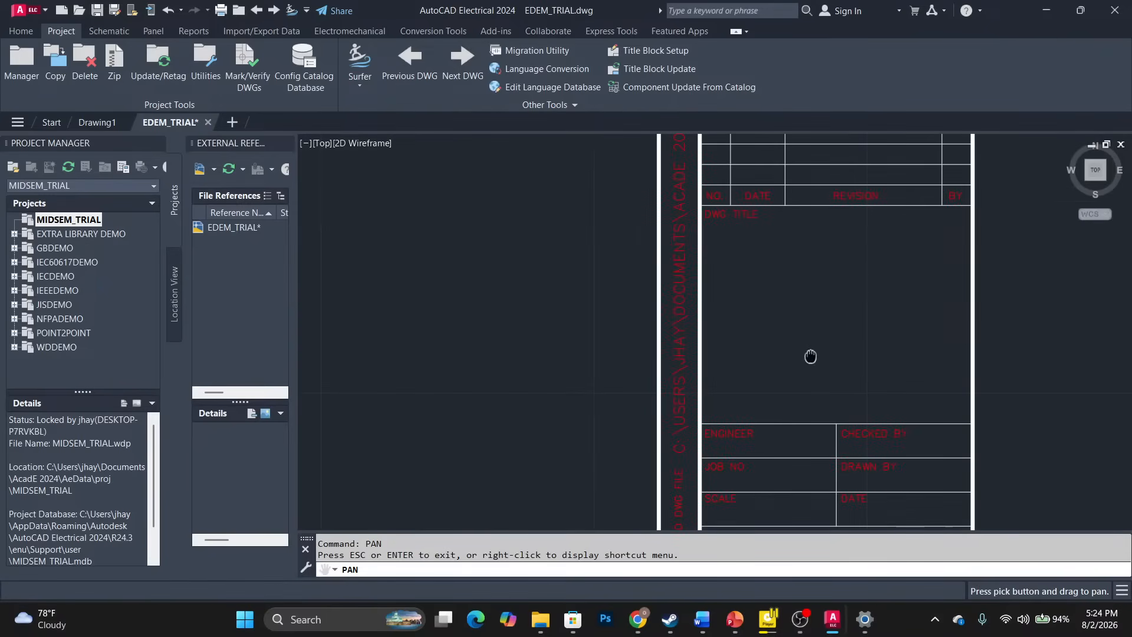
left_click_drag(811, 356, 793, 250)
mouse_move(790, 344)
left_mouse_down()
mouse_move(781, 263)
mouse_move(748, 255)
left_mouse_up()
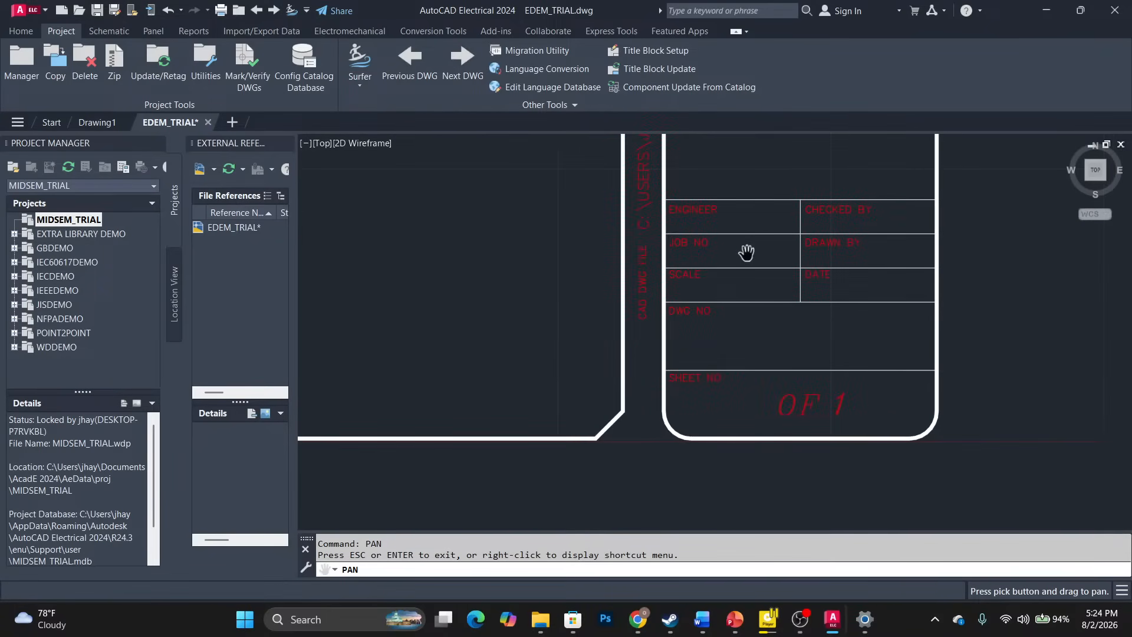
key("Escape")
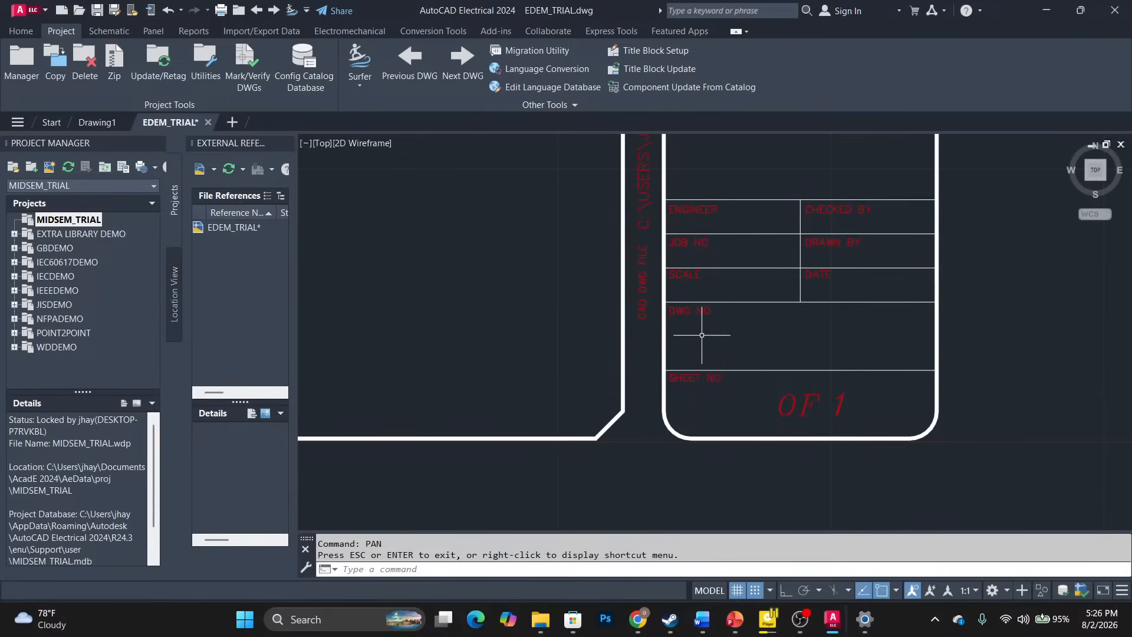
Enter the drafter's name as the title block's DRAWNBY value.
key("Escape")
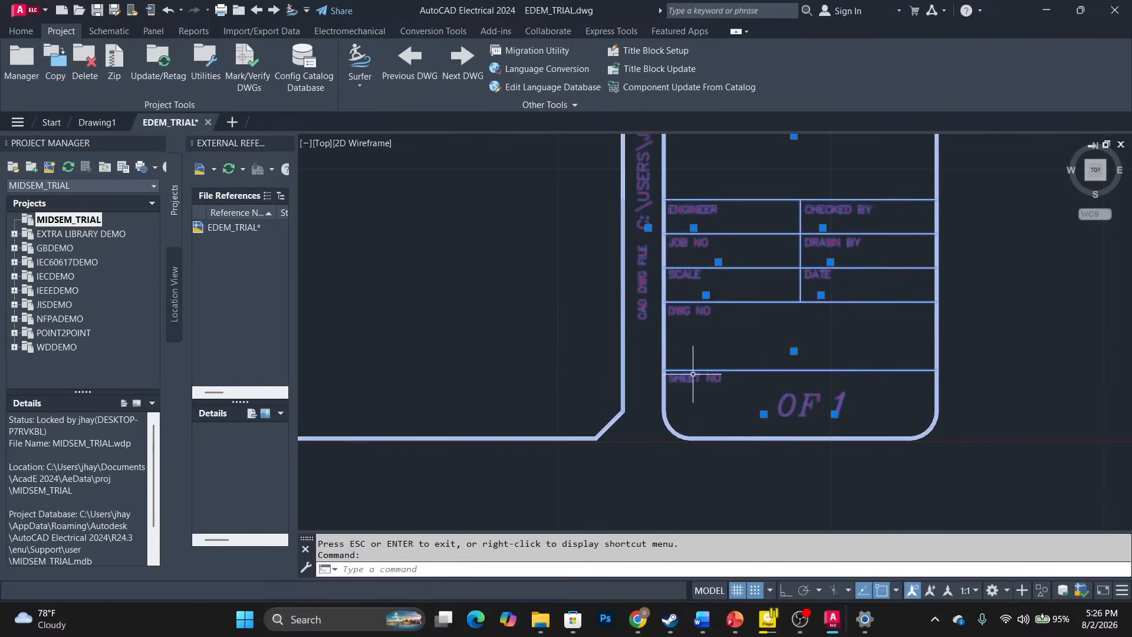
double_click(692, 374)
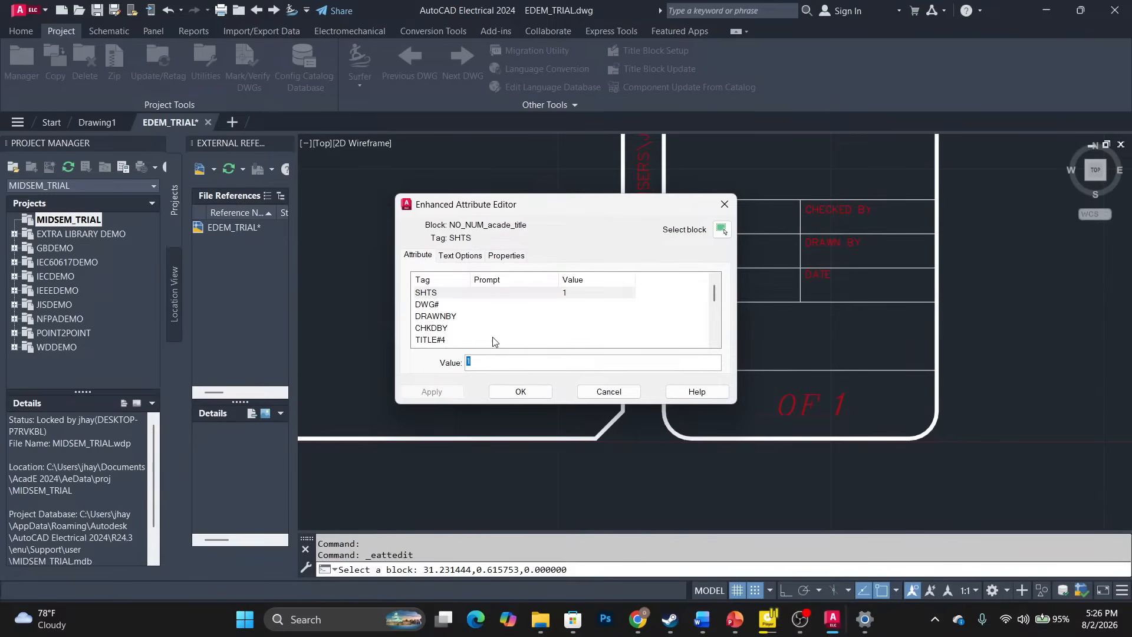
scroll(480, 319, "down", 1)
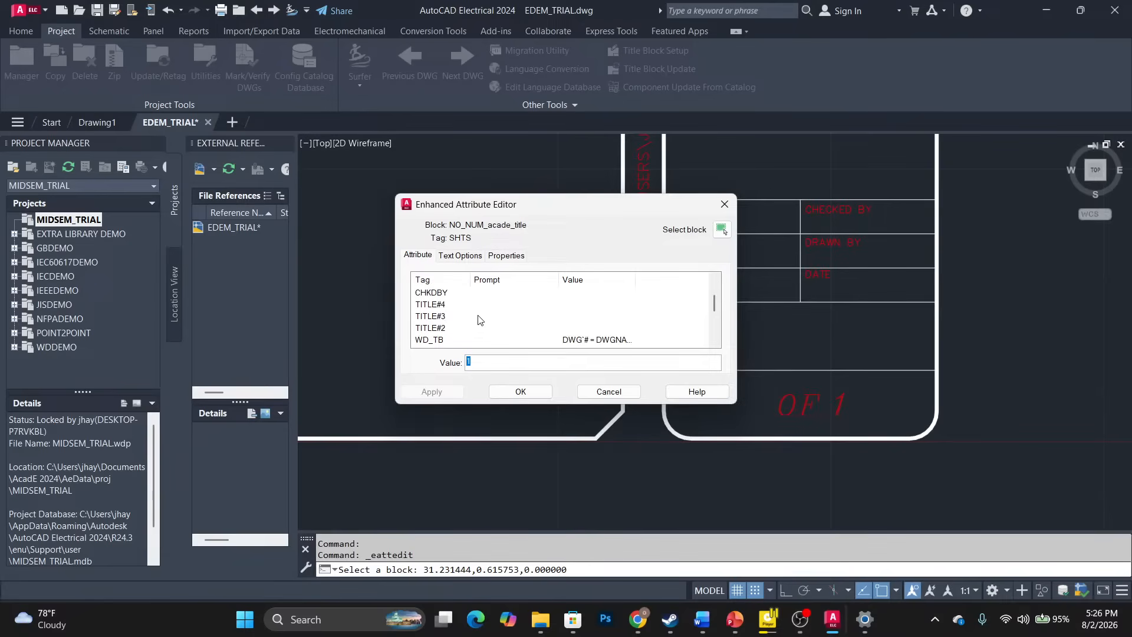
scroll(480, 320, "up", 1)
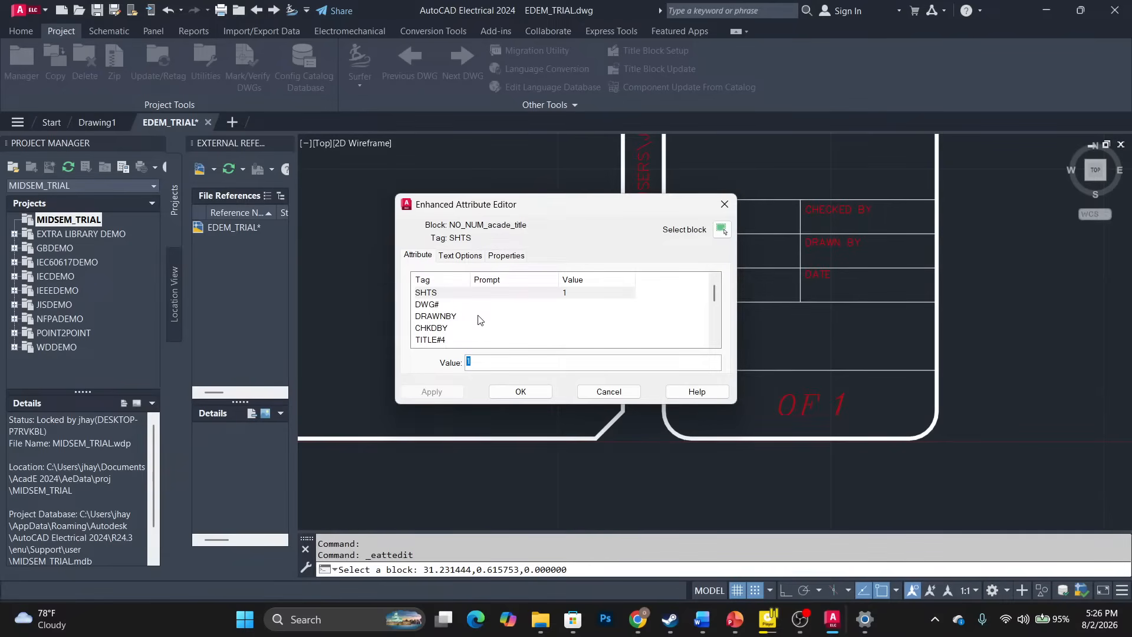
left_click(434, 317)
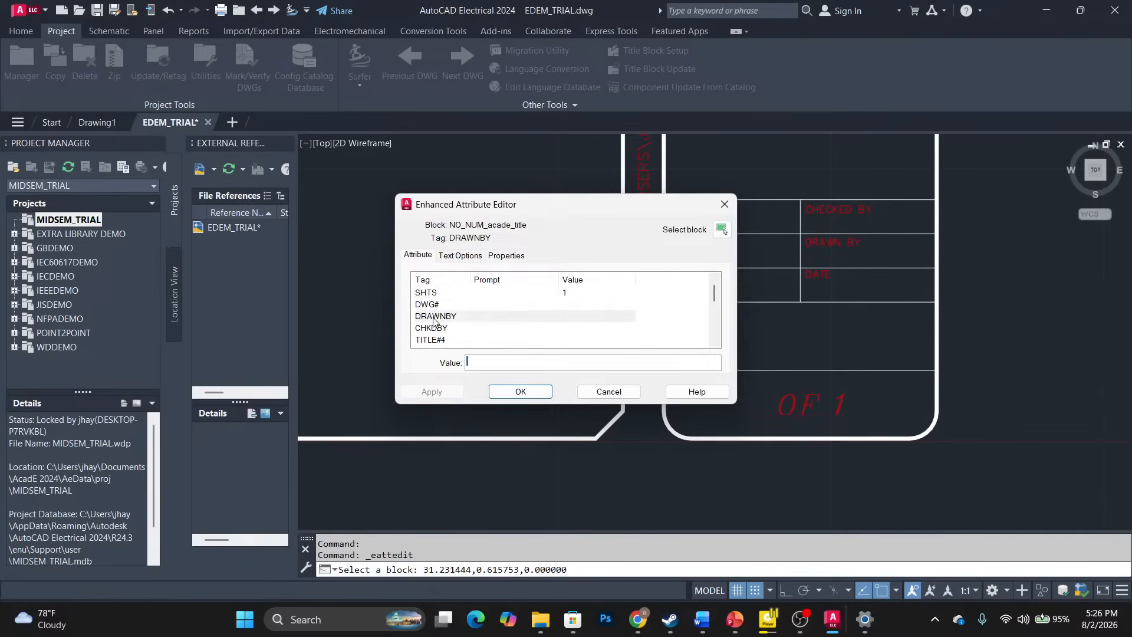
left_click(478, 363)
type("EDEM")
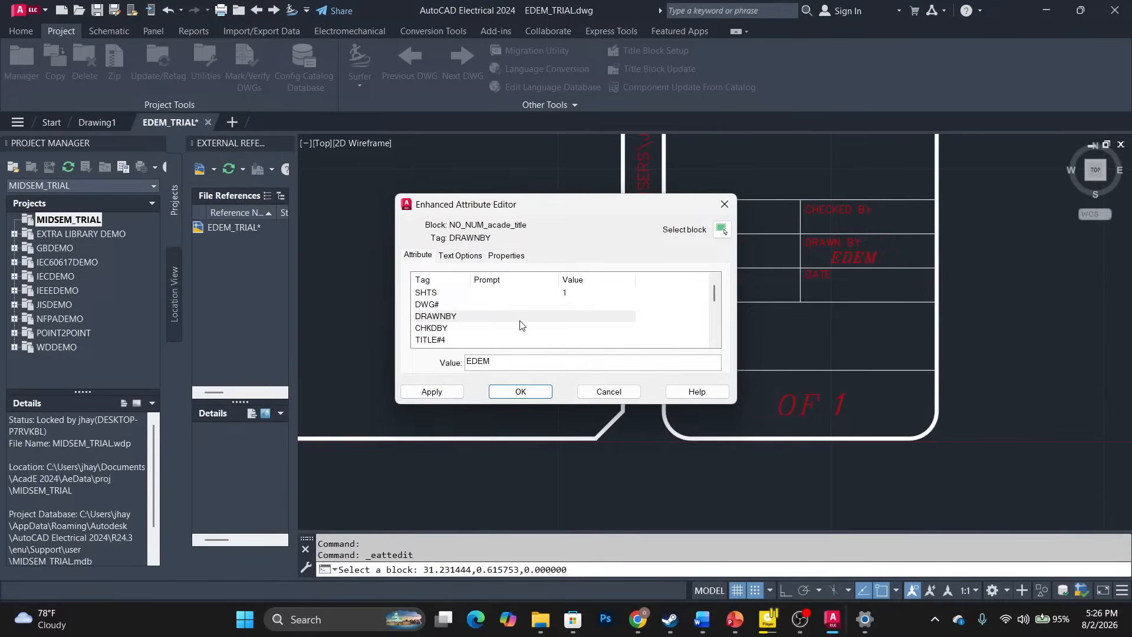
Enter the checker's name as the CHKDBY value and apply the title block edits.
left_click(463, 329)
left_click(490, 361)
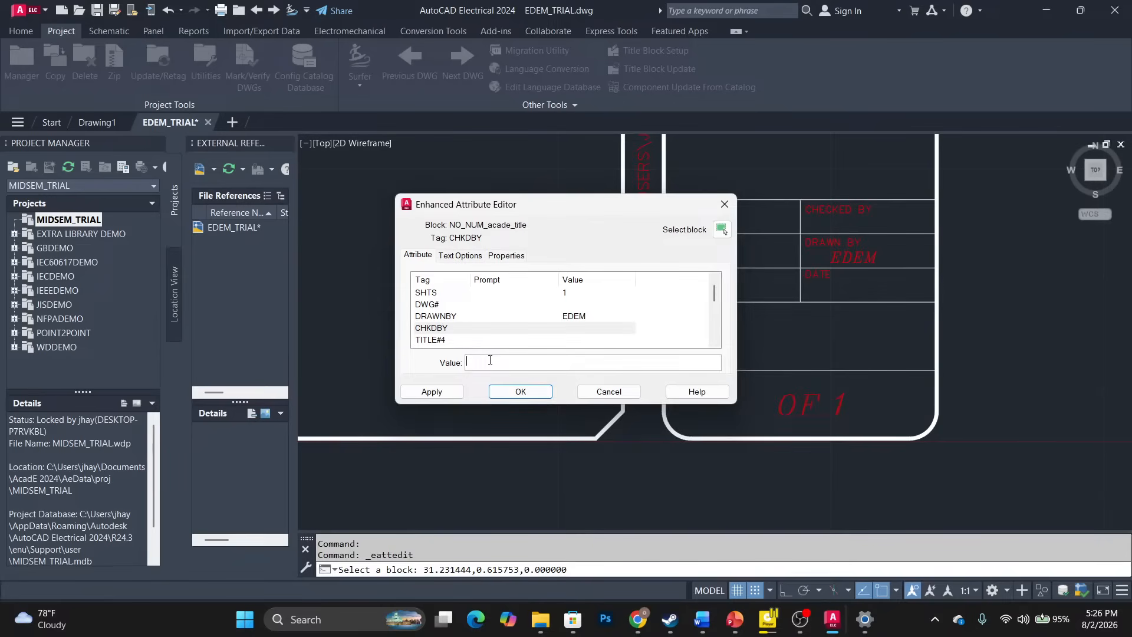
type("GOD")
left_click_drag(713, 297, 712, 331)
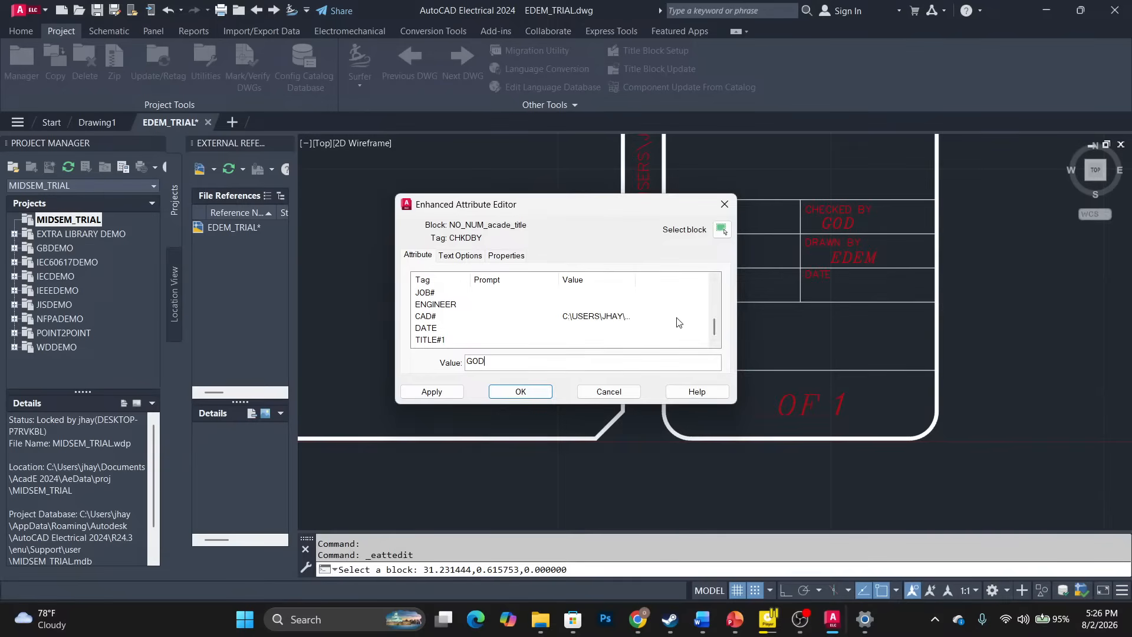
left_click_drag(712, 327, 712, 293)
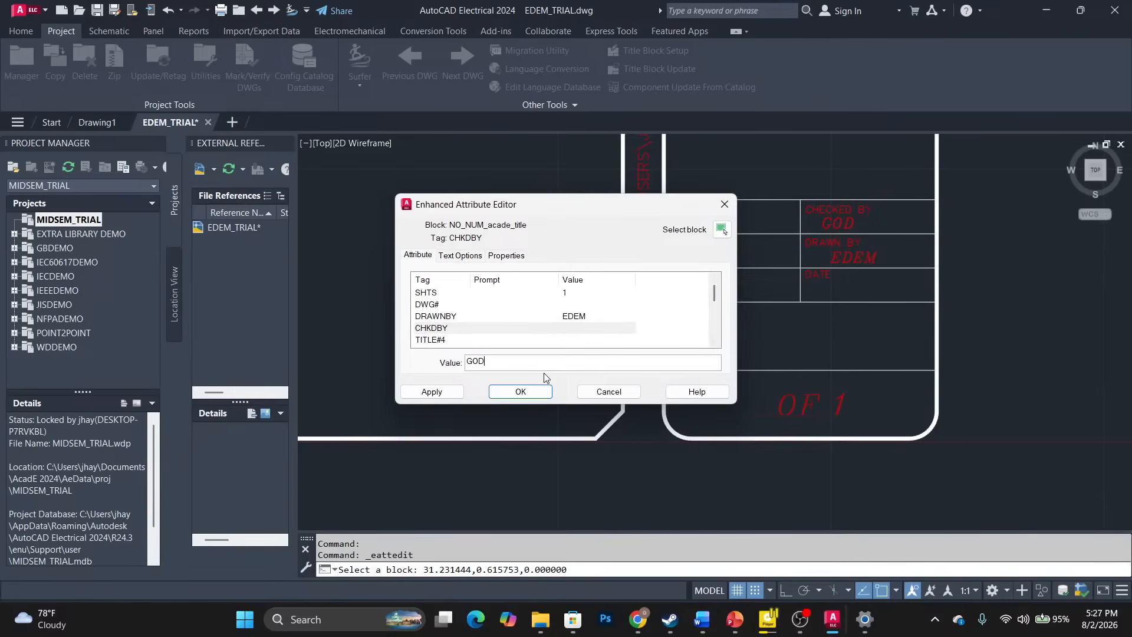
left_click(431, 391)
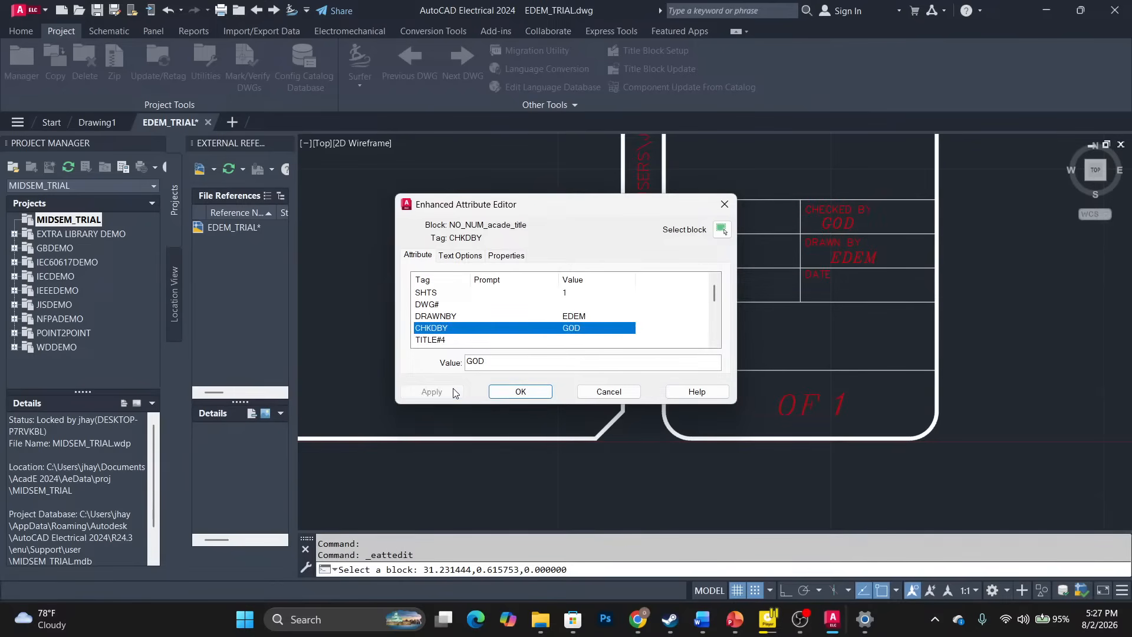
left_click(520, 391)
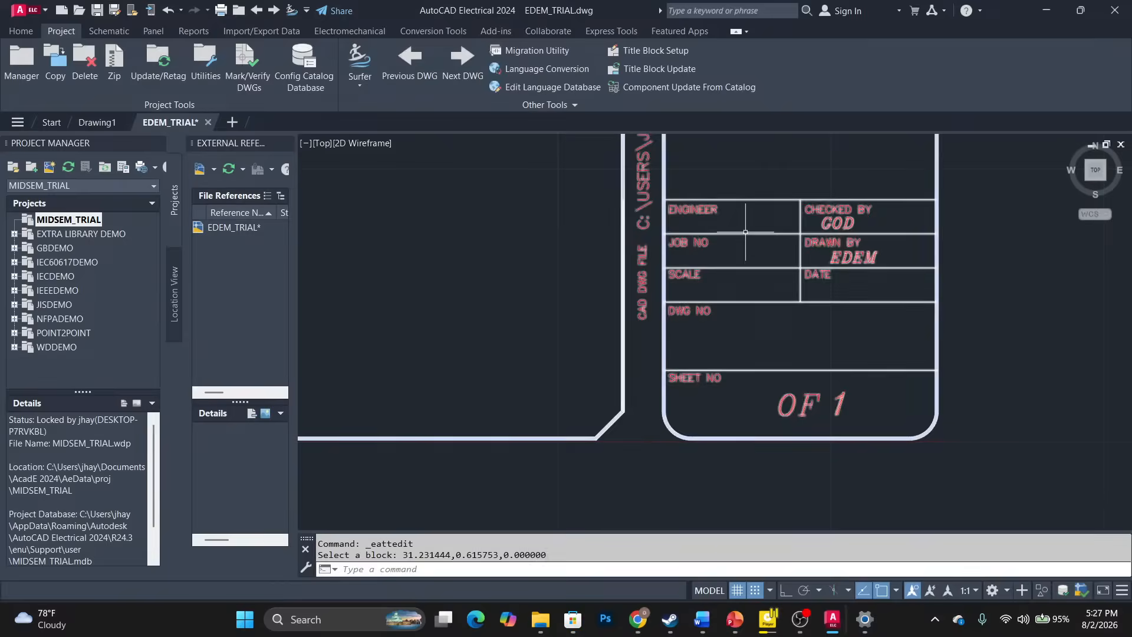
scroll(833, 221, "up", 4)
scroll(832, 221, "up", 5)
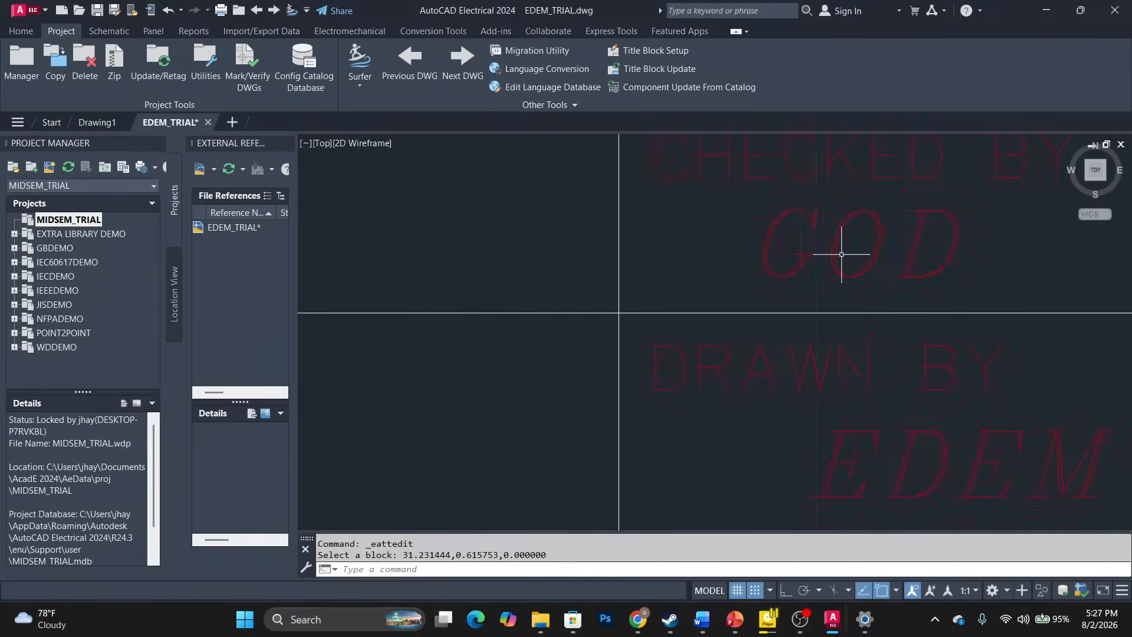
scroll(841, 225, "down", 5)
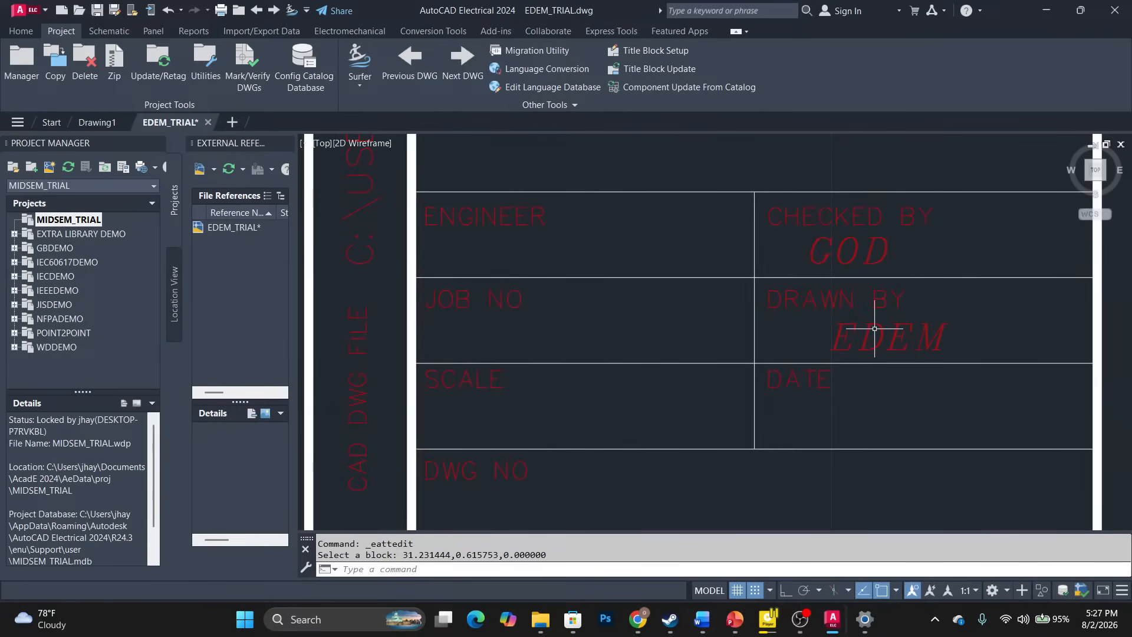
scroll(874, 328, "up", 2)
scroll(874, 328, "down", 3)
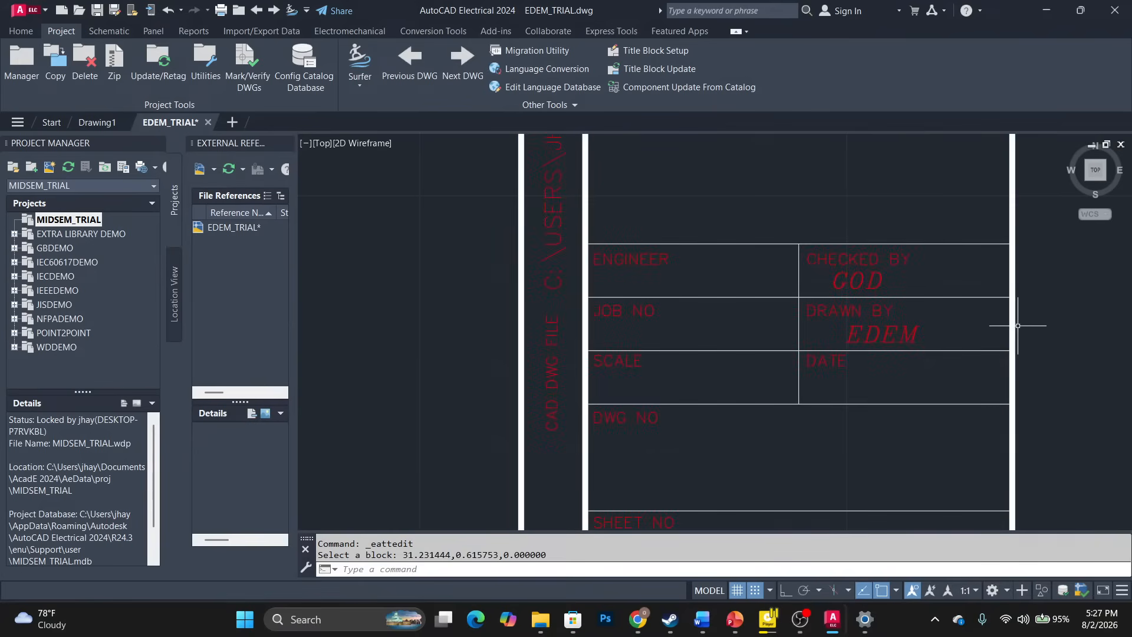
scroll(649, 352, "down", 2)
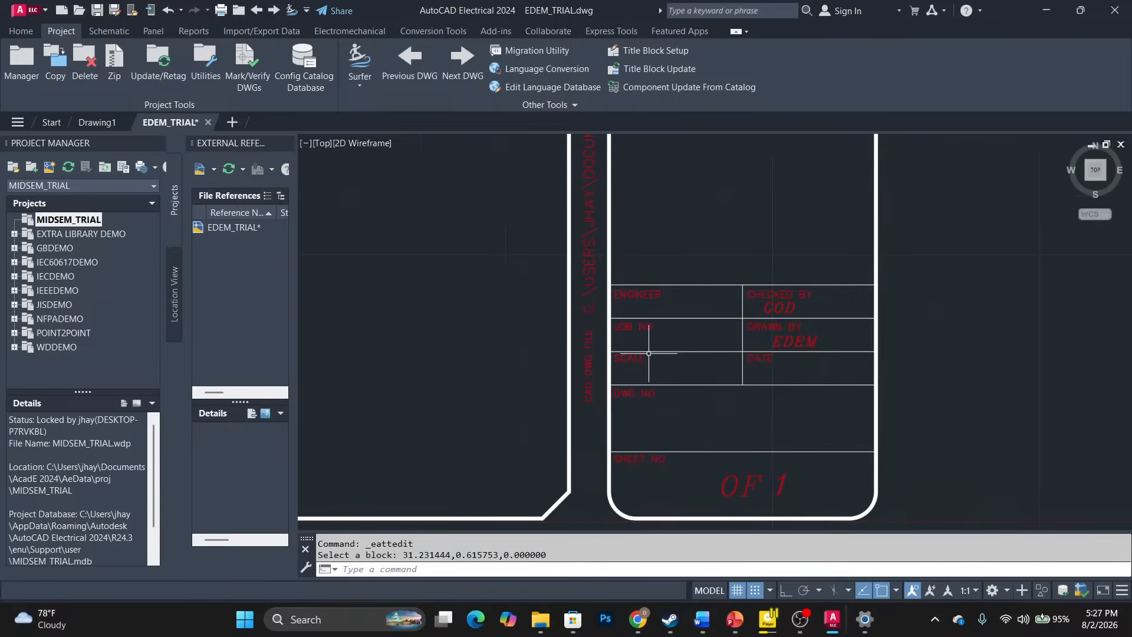
scroll(586, 374, "down", 2)
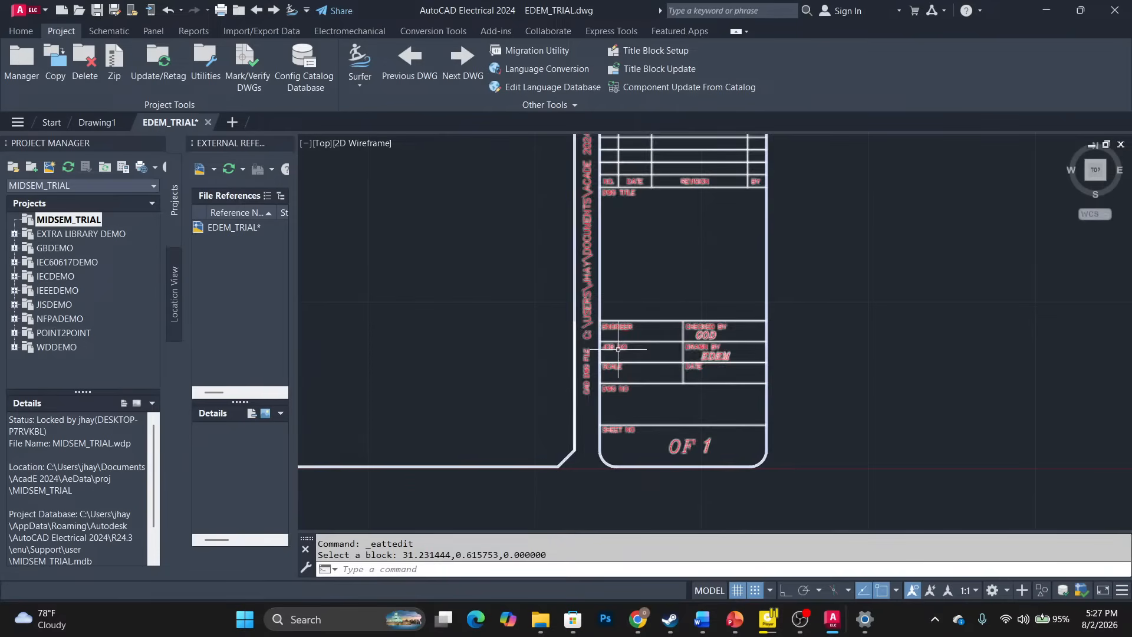
left_click(616, 324)
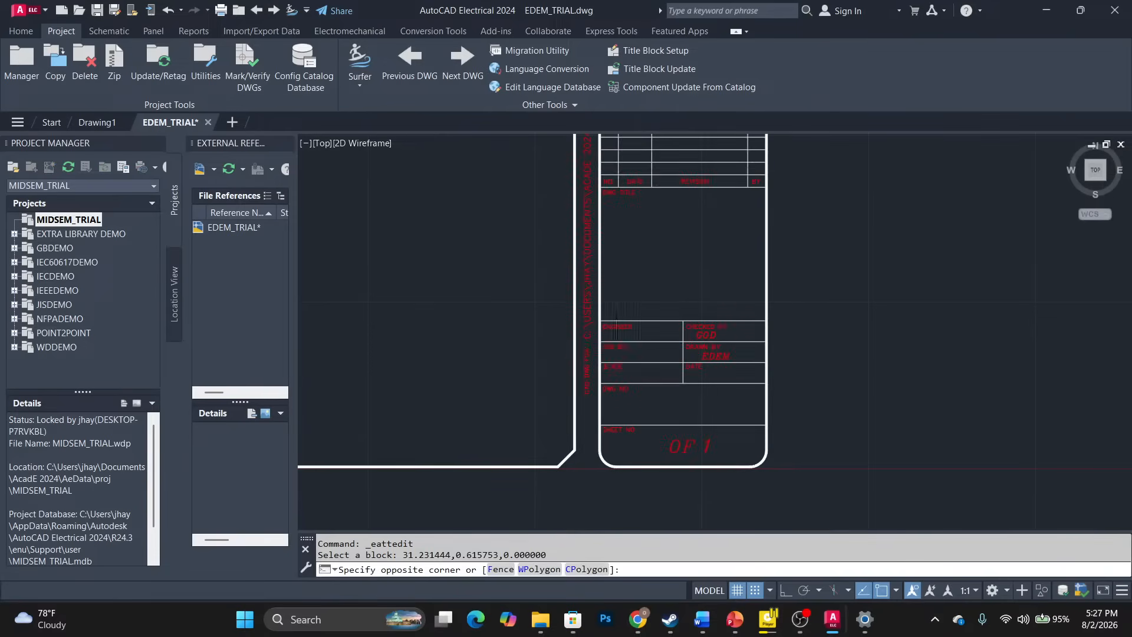
key("Escape")
left_click(610, 348)
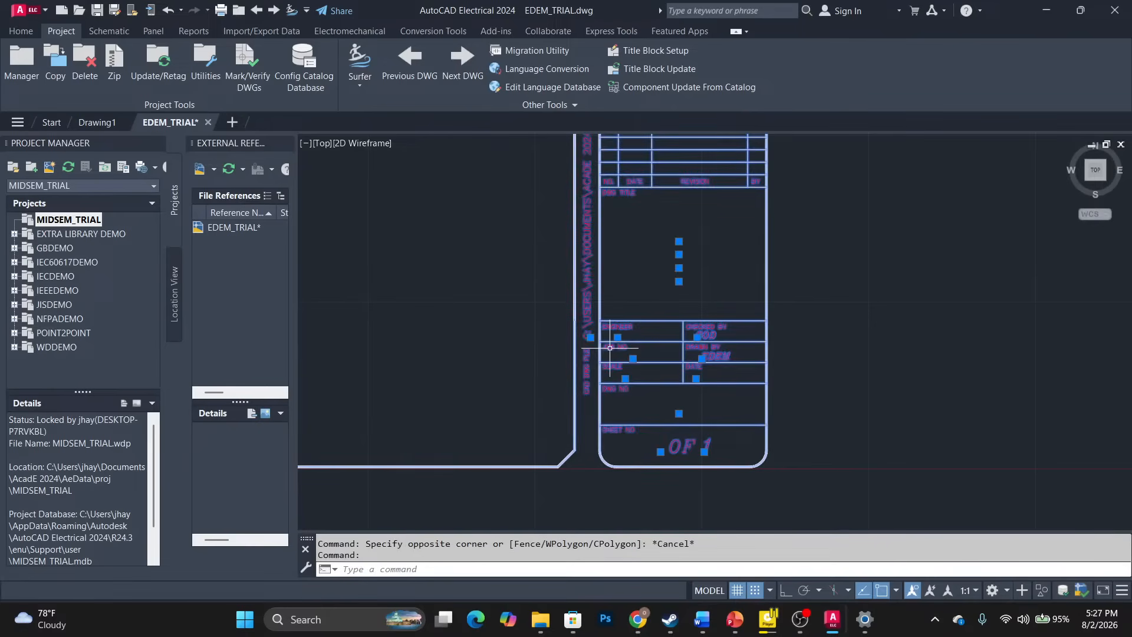
Apply the drafter's full name to the title block's DRAWNBY attribute.
key("Escape")
double_click(514, 326)
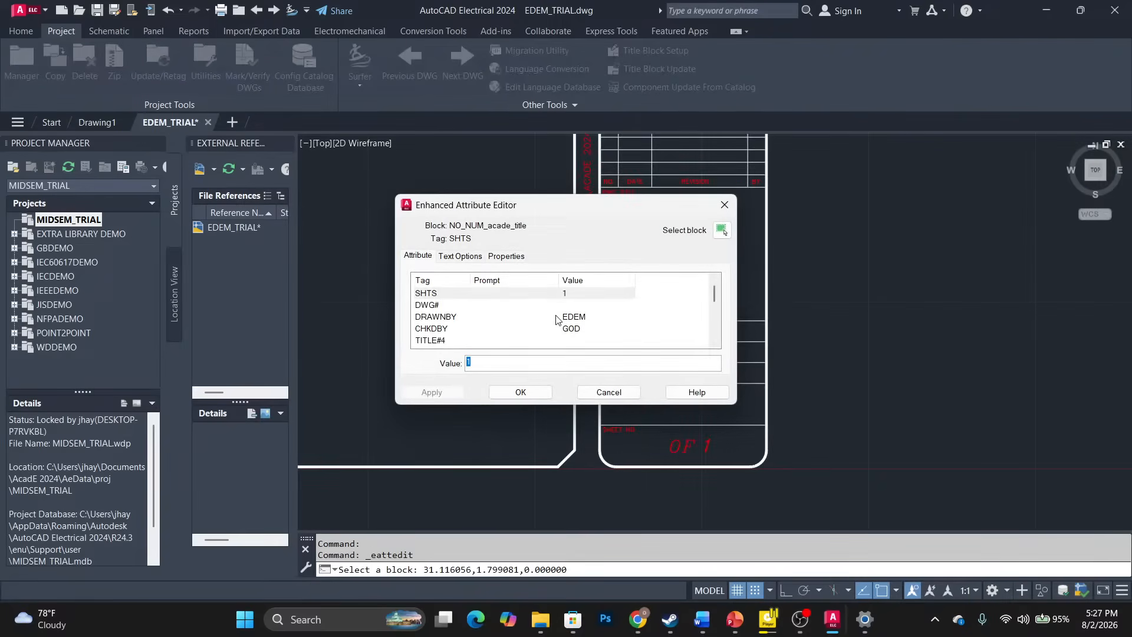
left_click(576, 317)
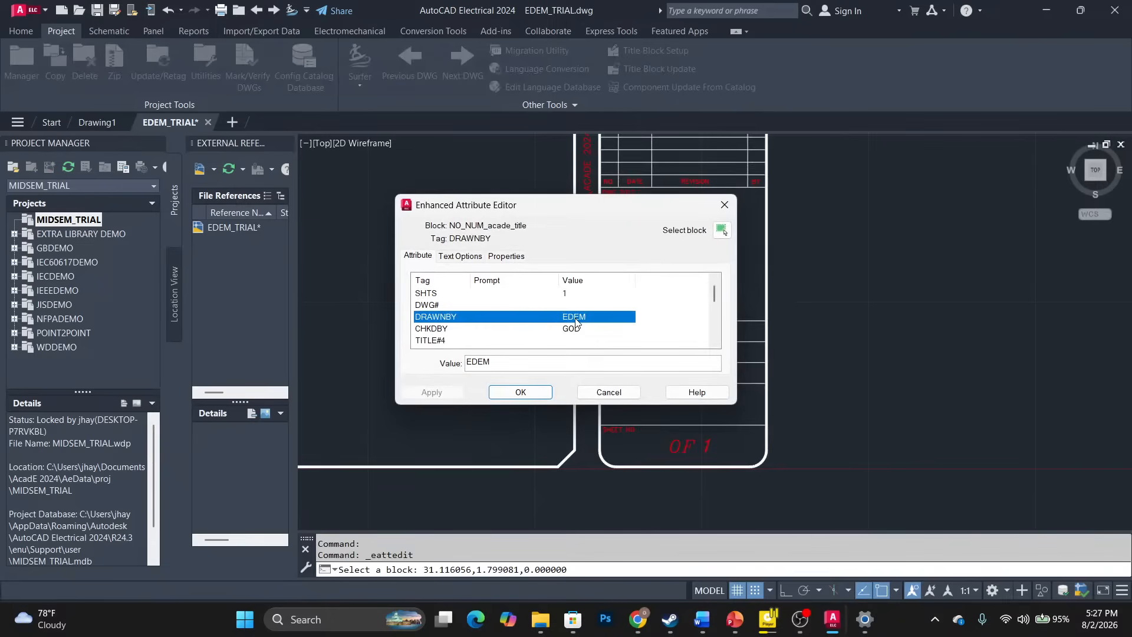
left_click(514, 364)
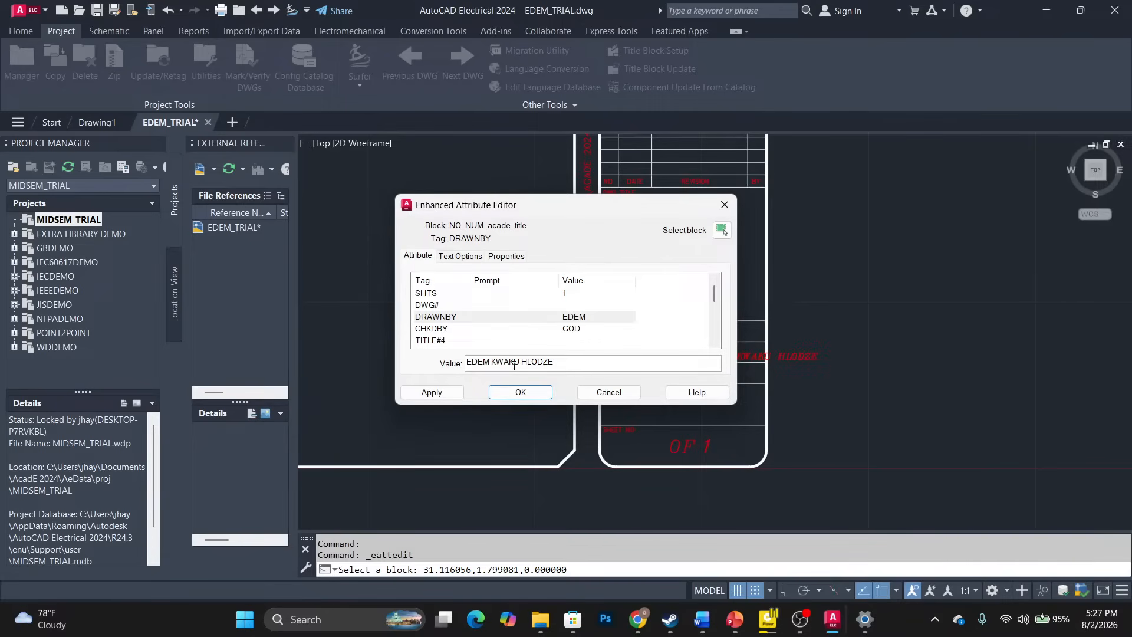
left_click(441, 395)
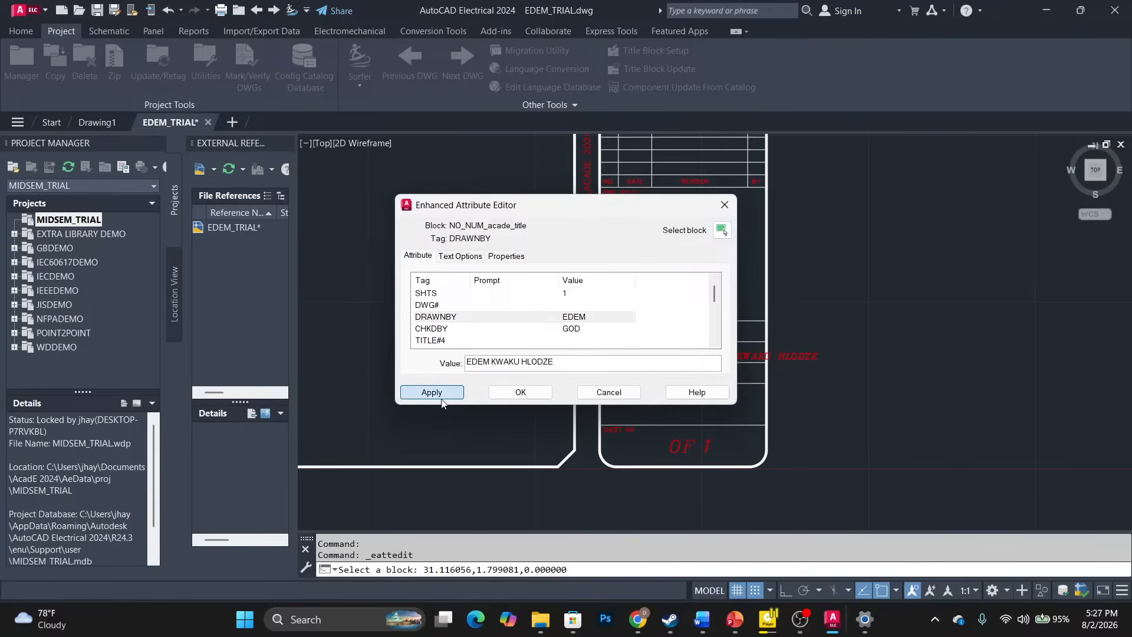
left_click(529, 393)
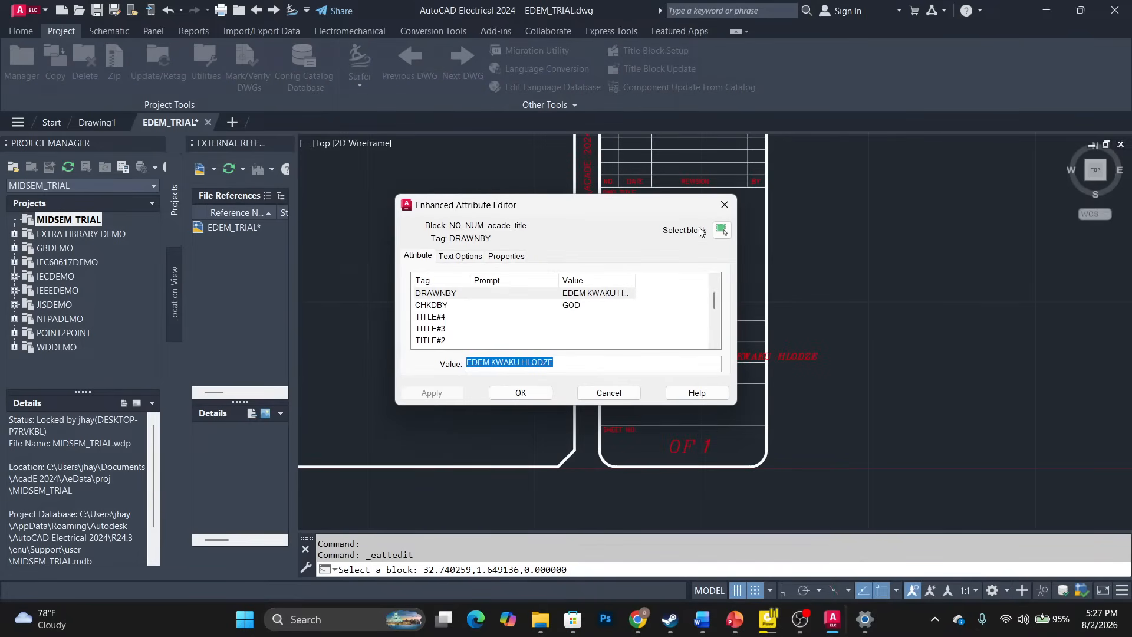
Abbreviate the drafter's middle name to an initial in DRAWNBY and confirm.
left_click(522, 362)
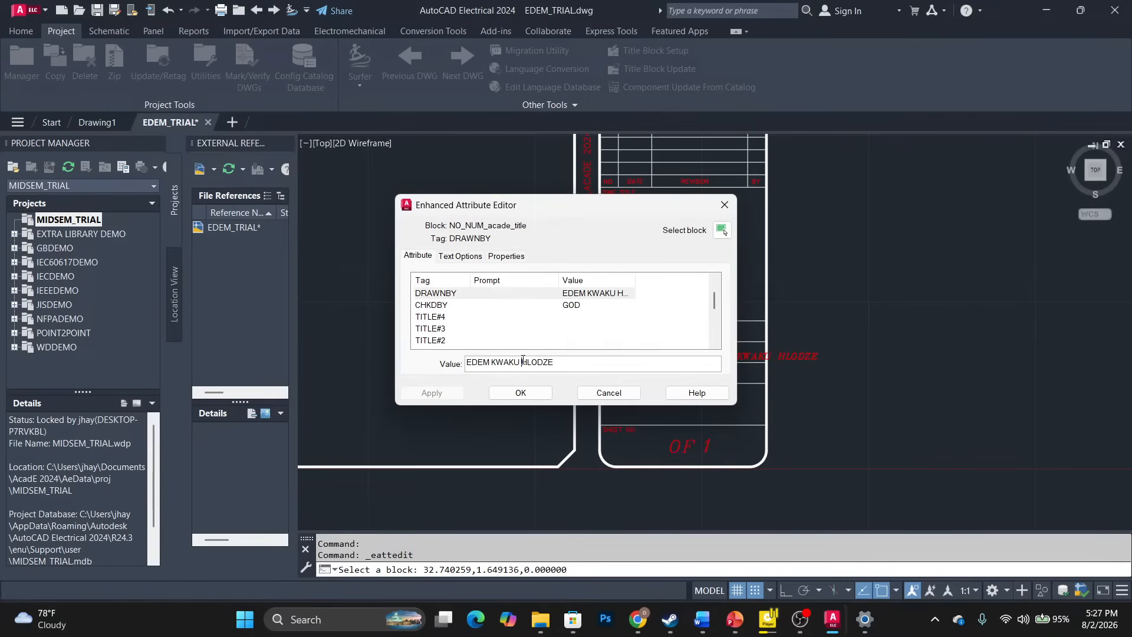
key("BackSpace")
key("BackSpace")
key("BackSpace")
key("BackSpace")
key("BackSpace")
type(".")
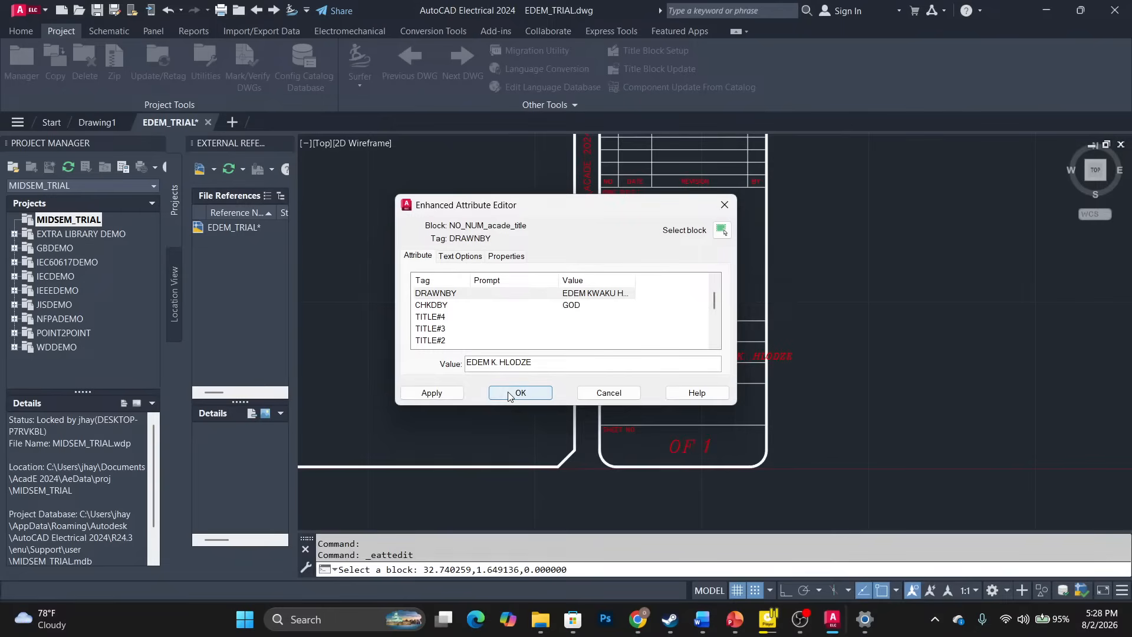
left_click(512, 391)
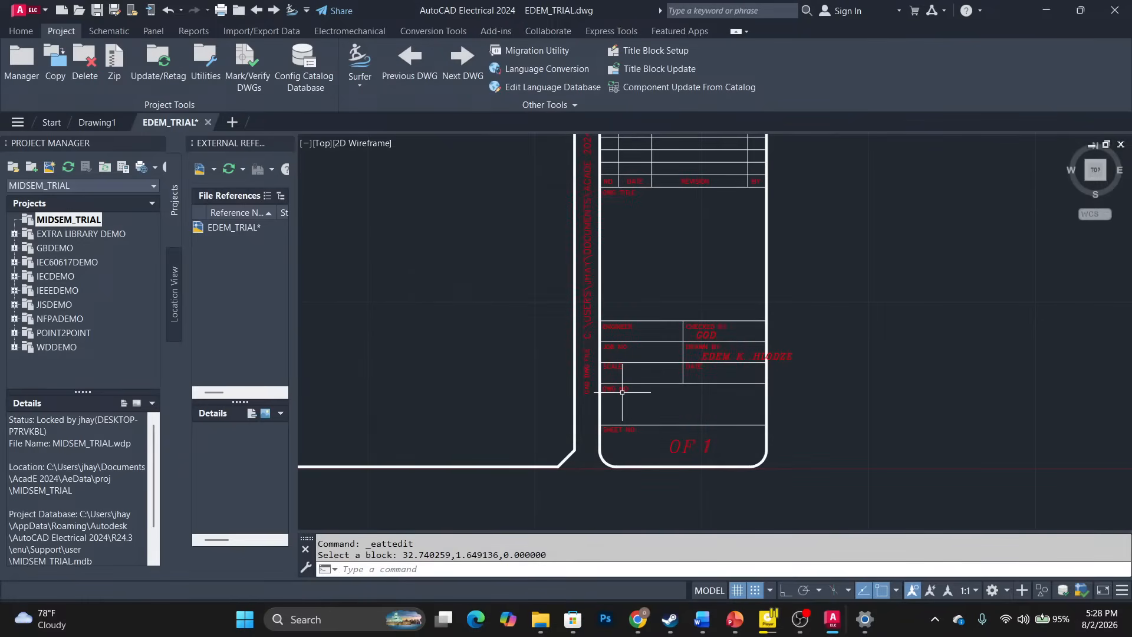
Move the DRAWN BY name left via its grip so it fits inside its cell.
left_click(702, 358)
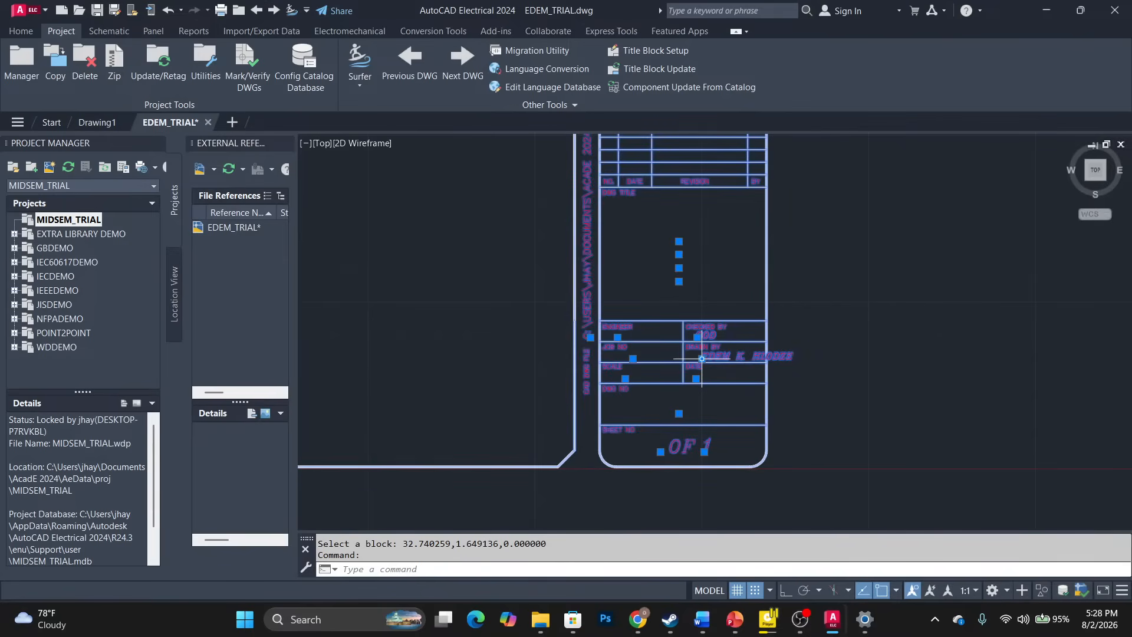
scroll(701, 359, "up", 8)
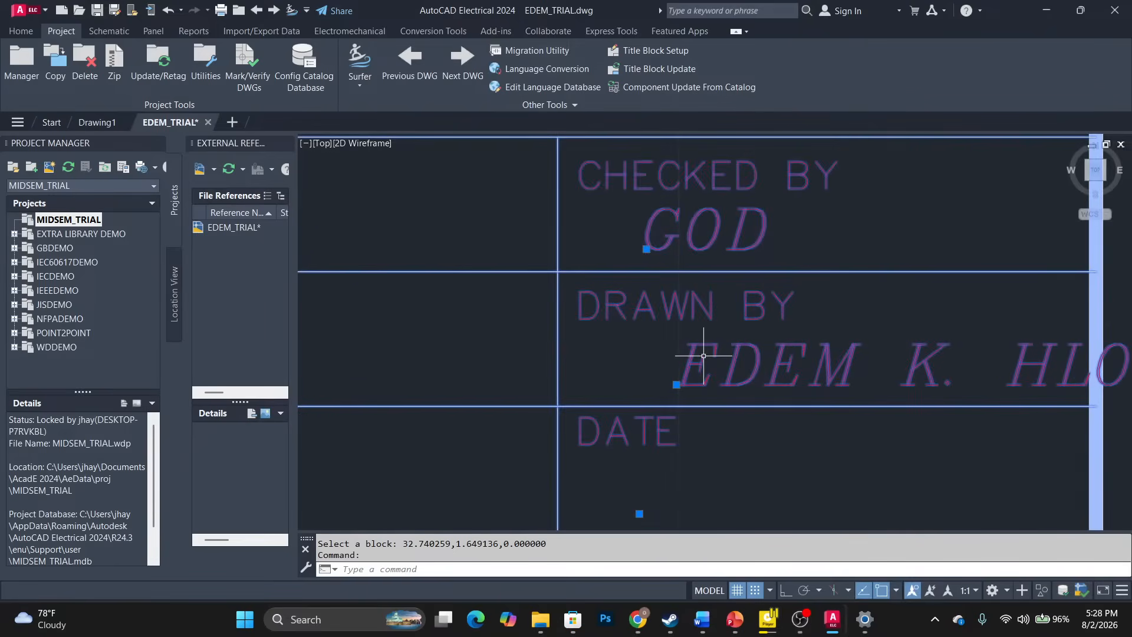
left_click(676, 385)
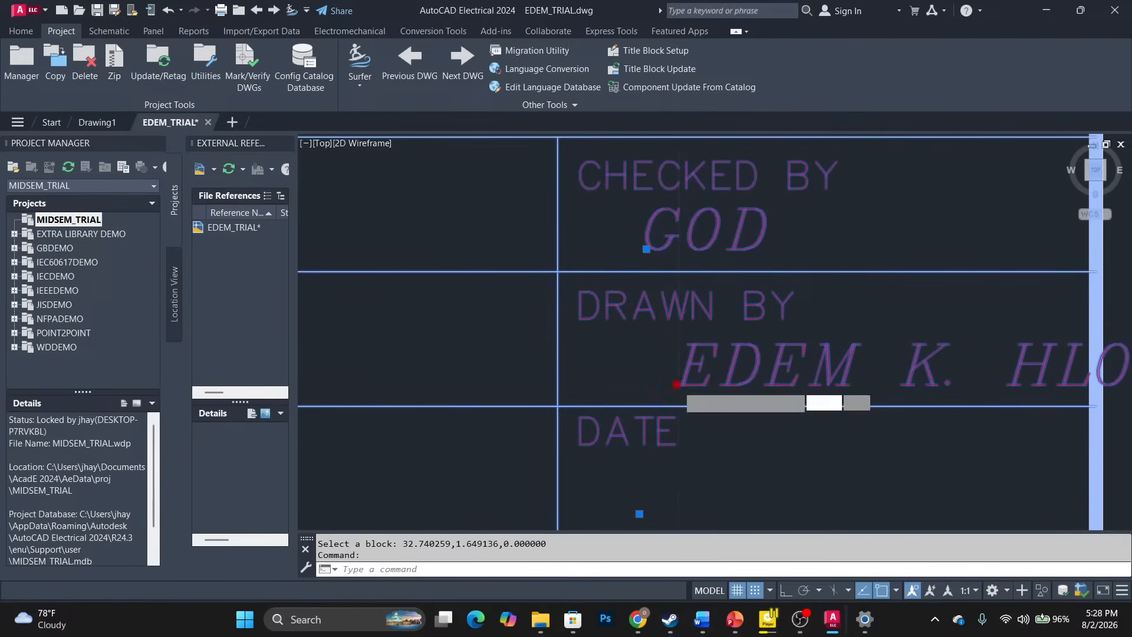
left_click(572, 392)
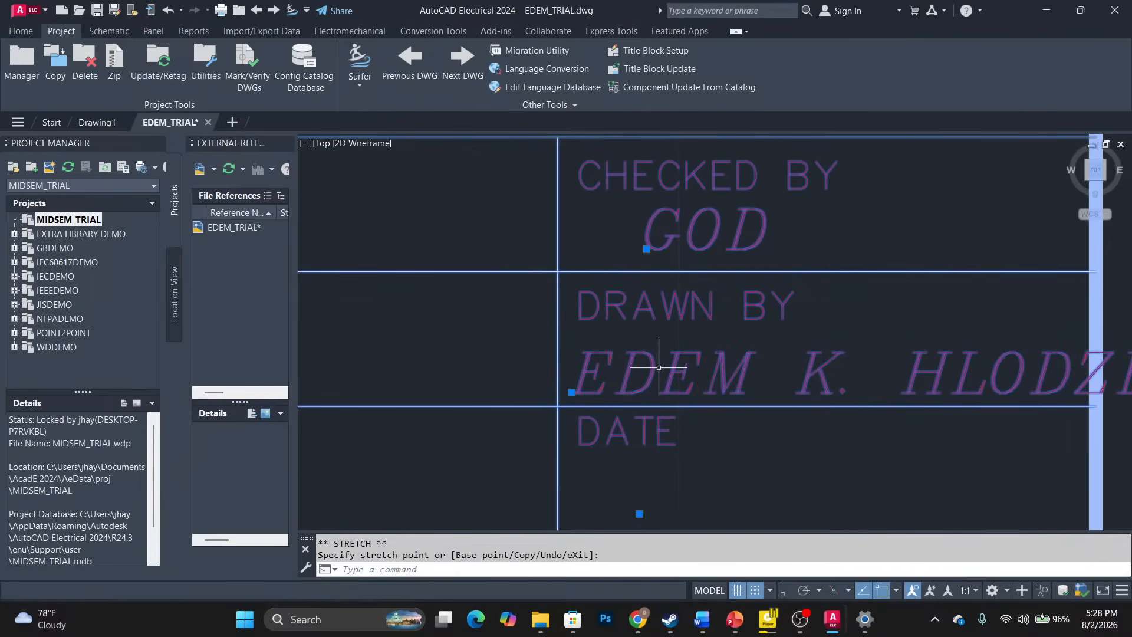
scroll(648, 372, "down", 4)
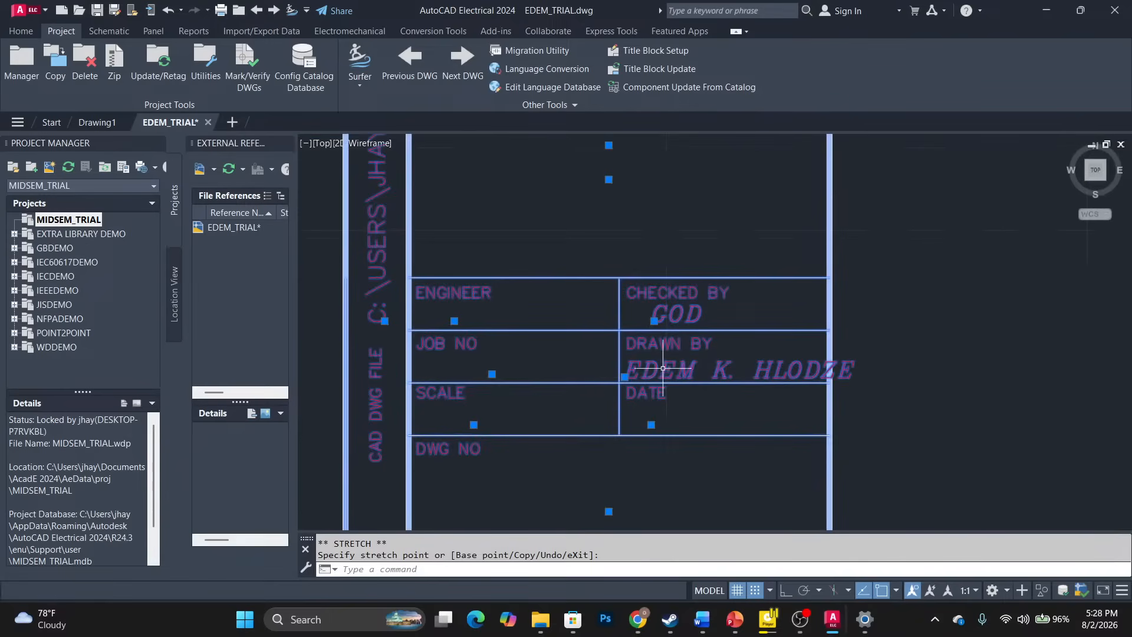
left_click(702, 364)
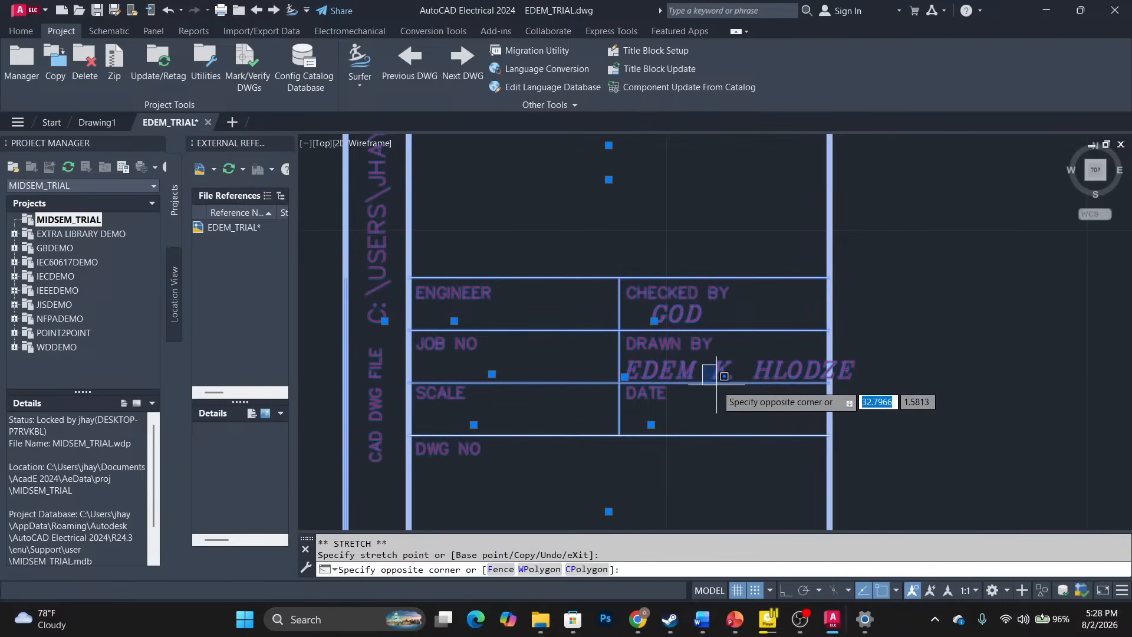
key("Escape")
Remove the middle initial from the DRAWNBY value, leaving first name and surname.
double_click(689, 375)
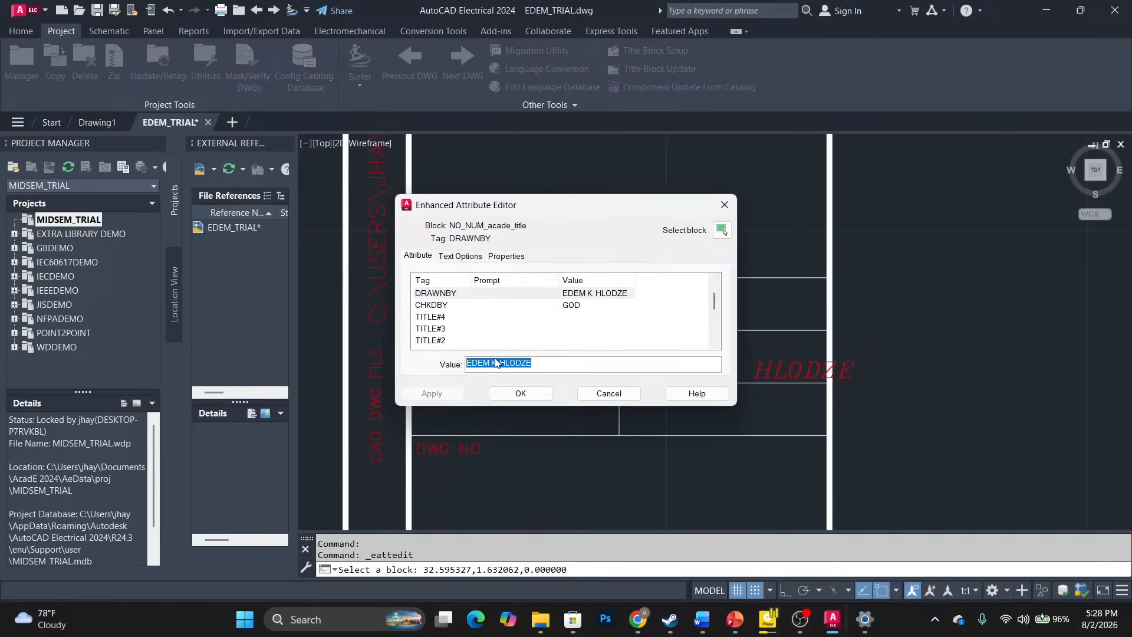
left_click(497, 362)
key("BackSpace")
key("BackSpace")
key("BackSpace")
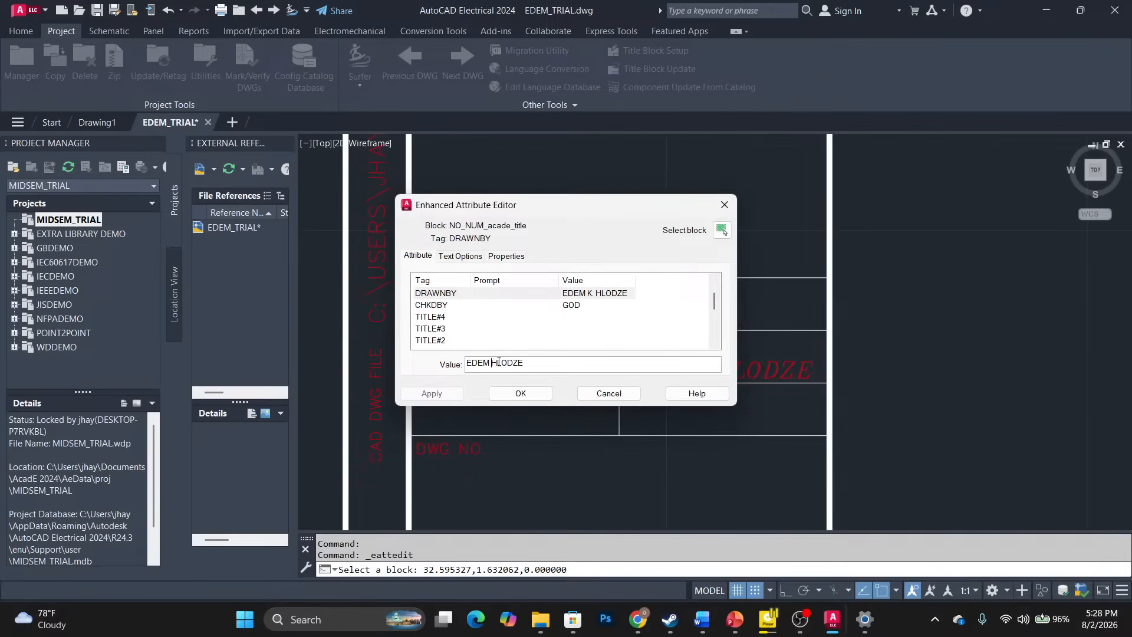
left_click(442, 394)
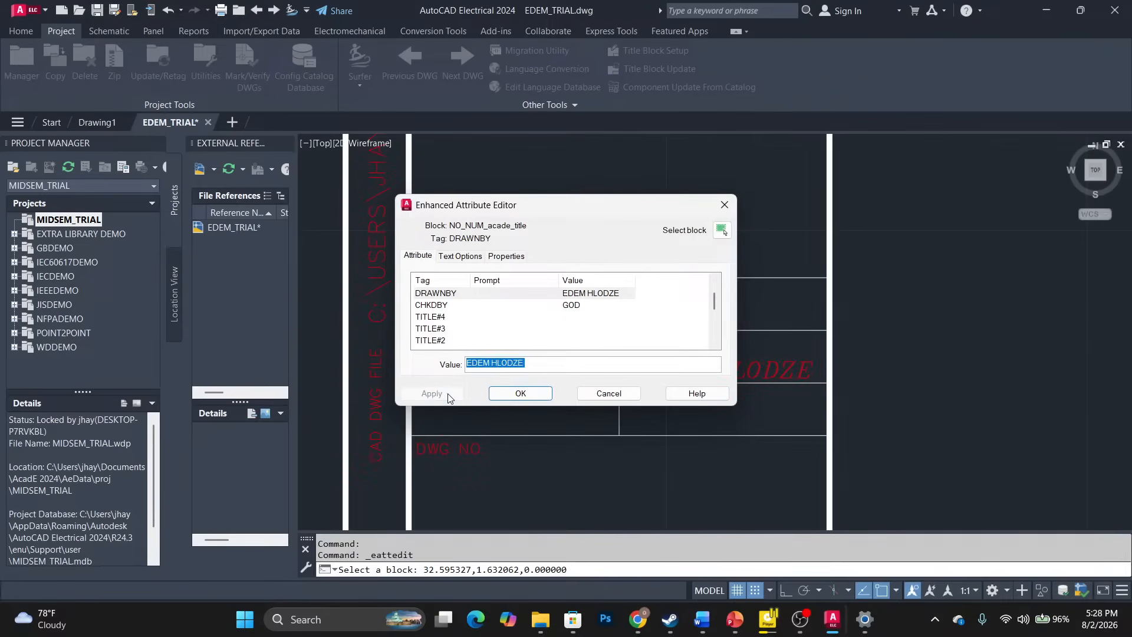
left_click(495, 395)
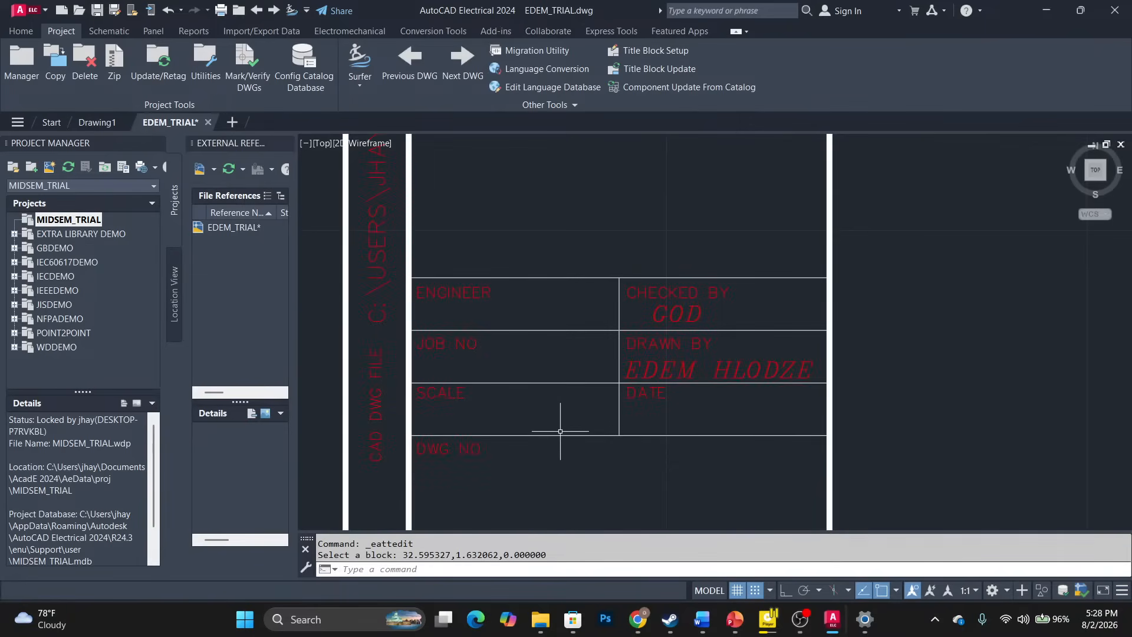
Zoom out to frame the whole sheet border and switch to the Schematic ribbon tab.
scroll(462, 321, "down", 3)
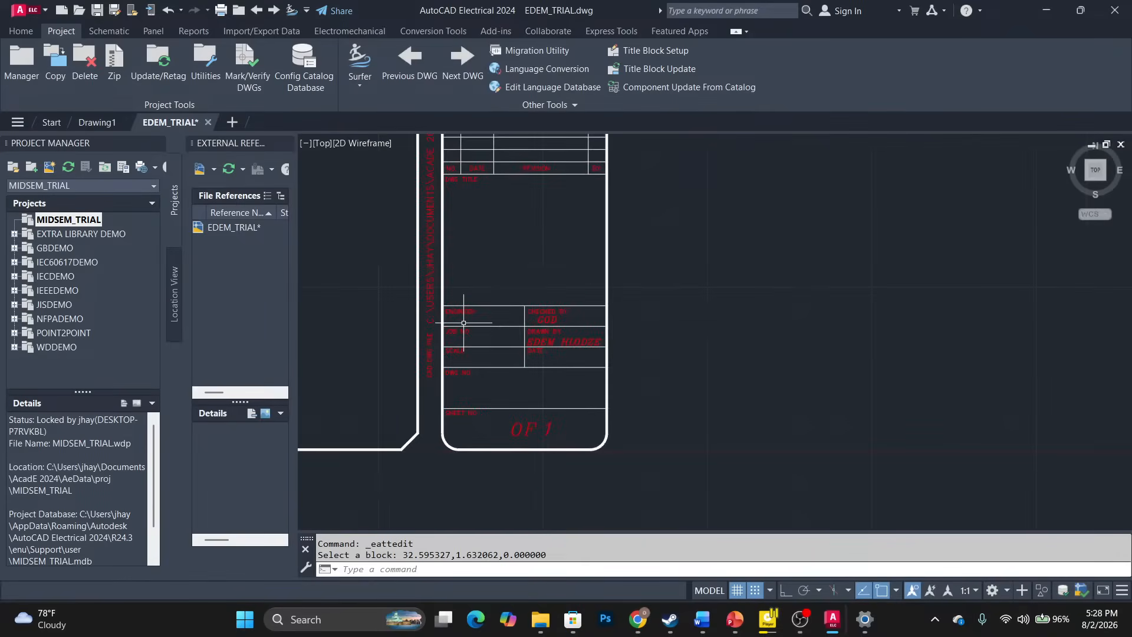
scroll(463, 323, "down", 2)
scroll(471, 237, "down", 1)
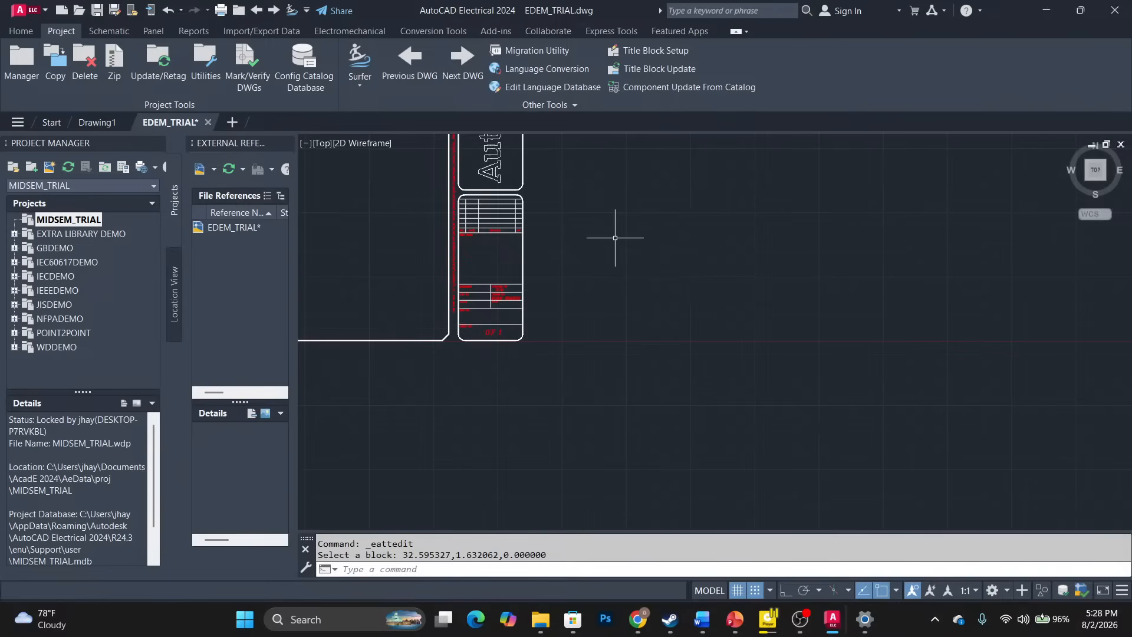
left_click(695, 277)
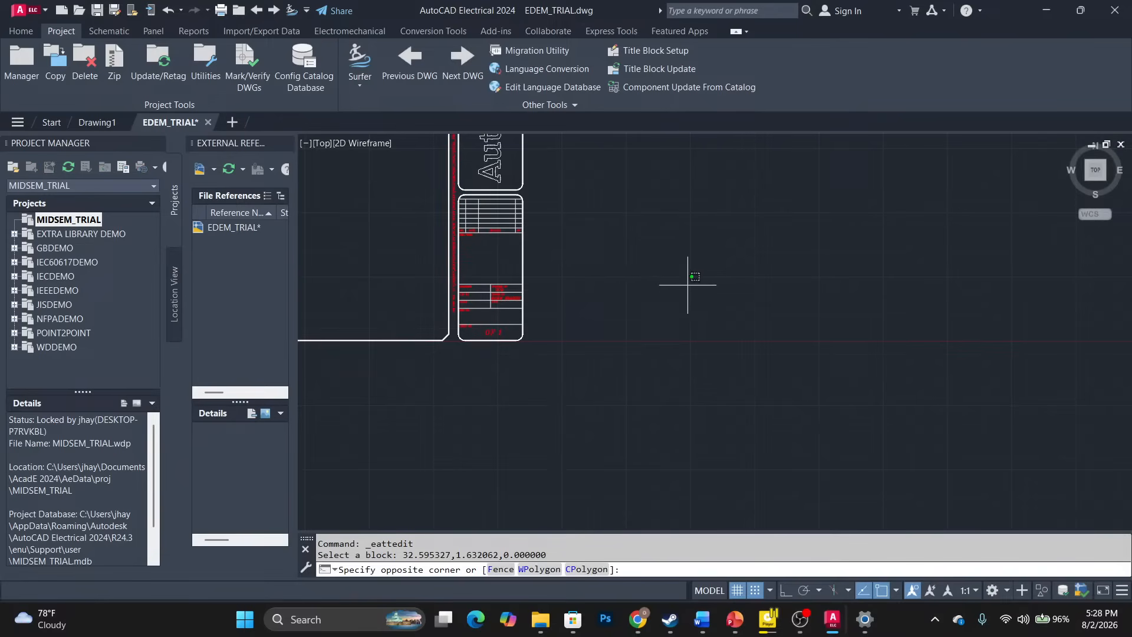
mouse_move(664, 282)
middle_mouse_down()
mouse_move(690, 308)
mouse_move(1059, 472)
middle_mouse_up()
scroll(902, 406, "up", 2)
scroll(672, 252, "down", 6)
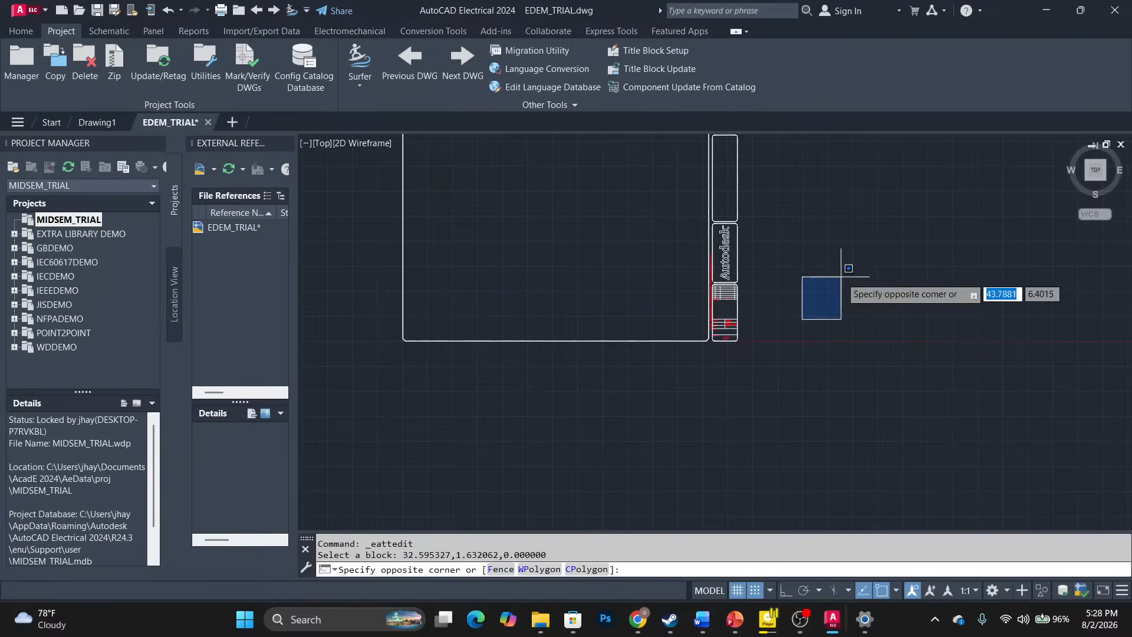
left_click(840, 277)
middle_click_drag(593, 213, 622, 379)
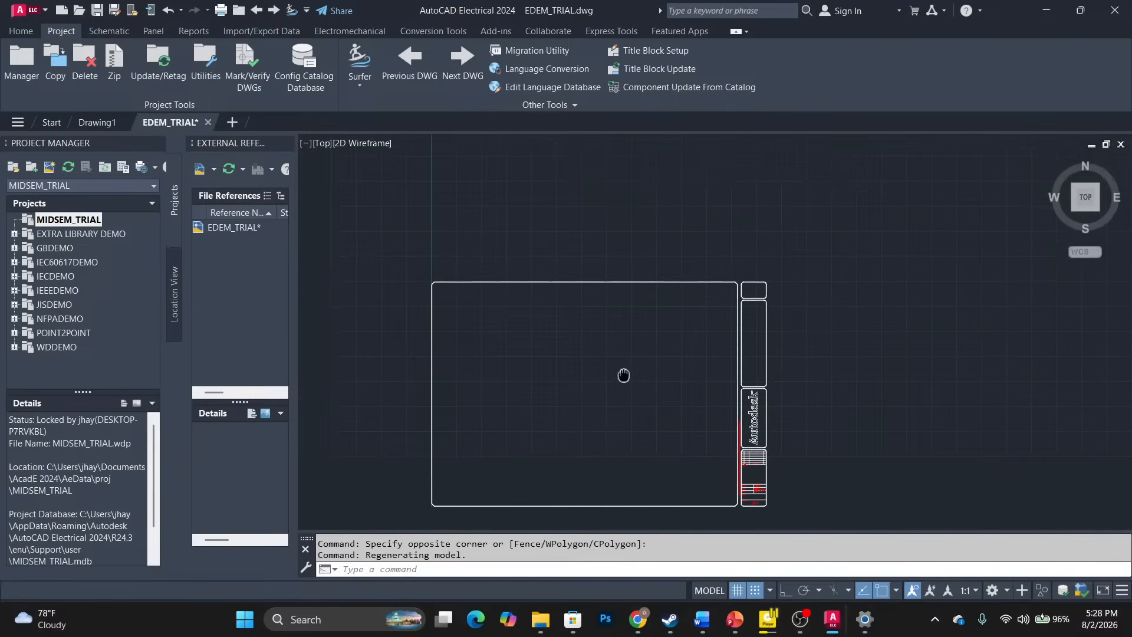
scroll(662, 316, "up", 2)
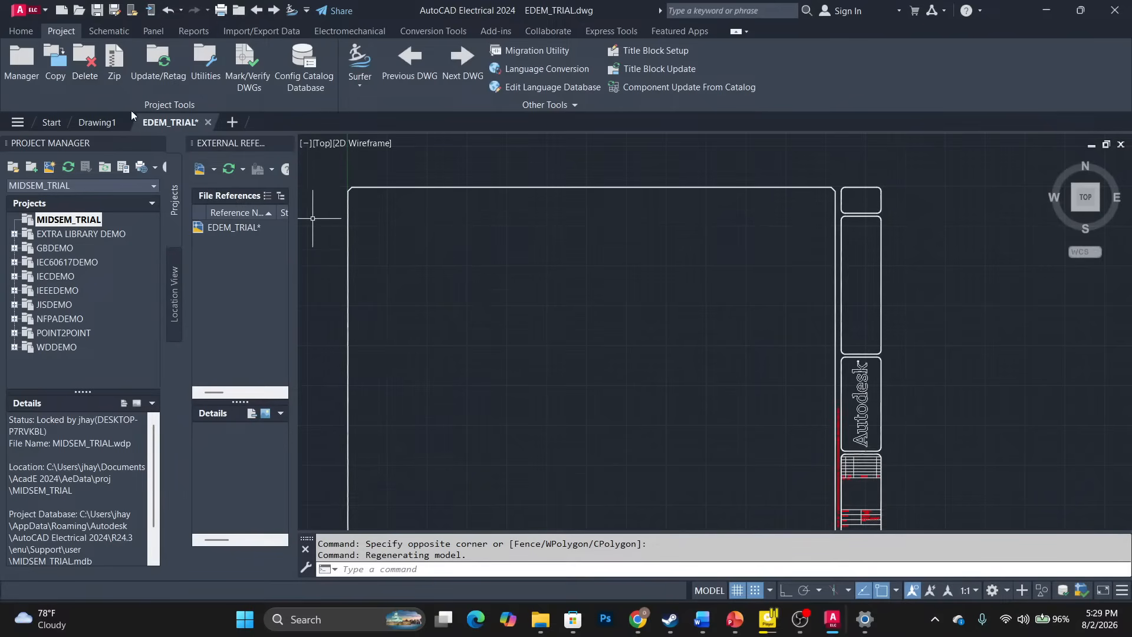
left_click(103, 31)
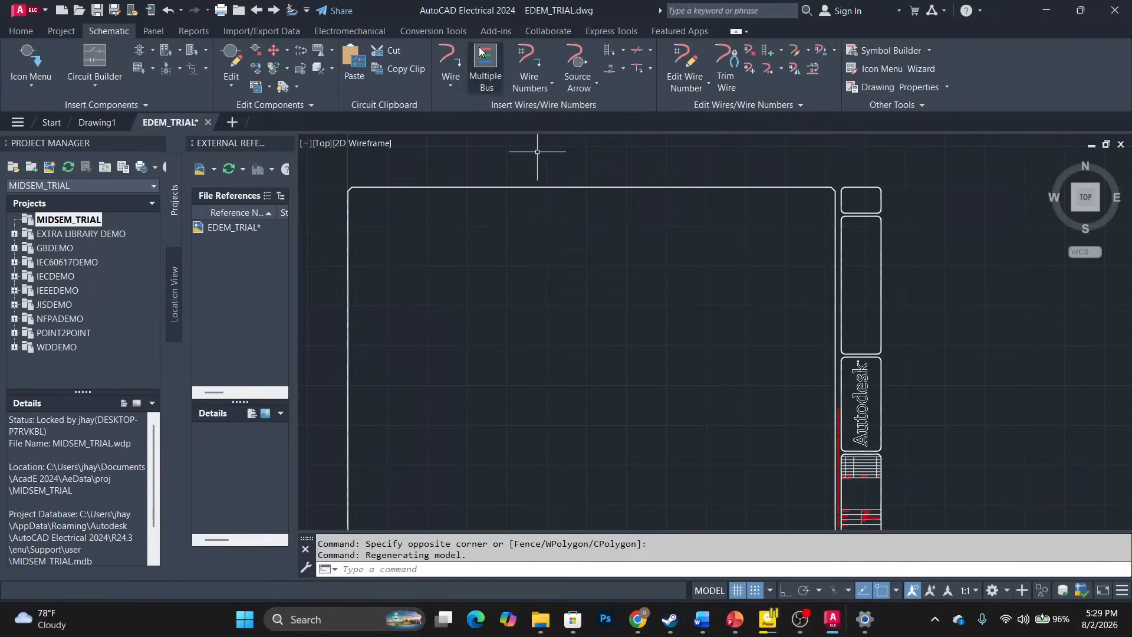
Configure Insert Ladder: width 15, spacing 10, 5 rungs, 1 phase, length 45.
left_click(610, 51)
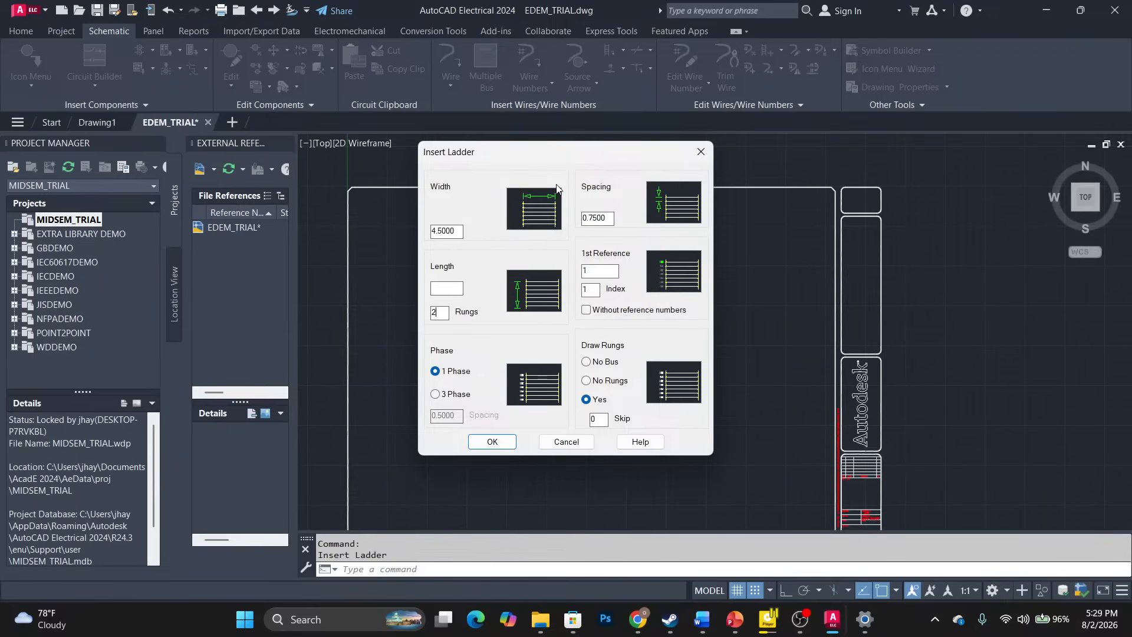
double_click(448, 231)
type("15")
double_click(596, 219)
type("1")
left_click(602, 272)
left_click(492, 442)
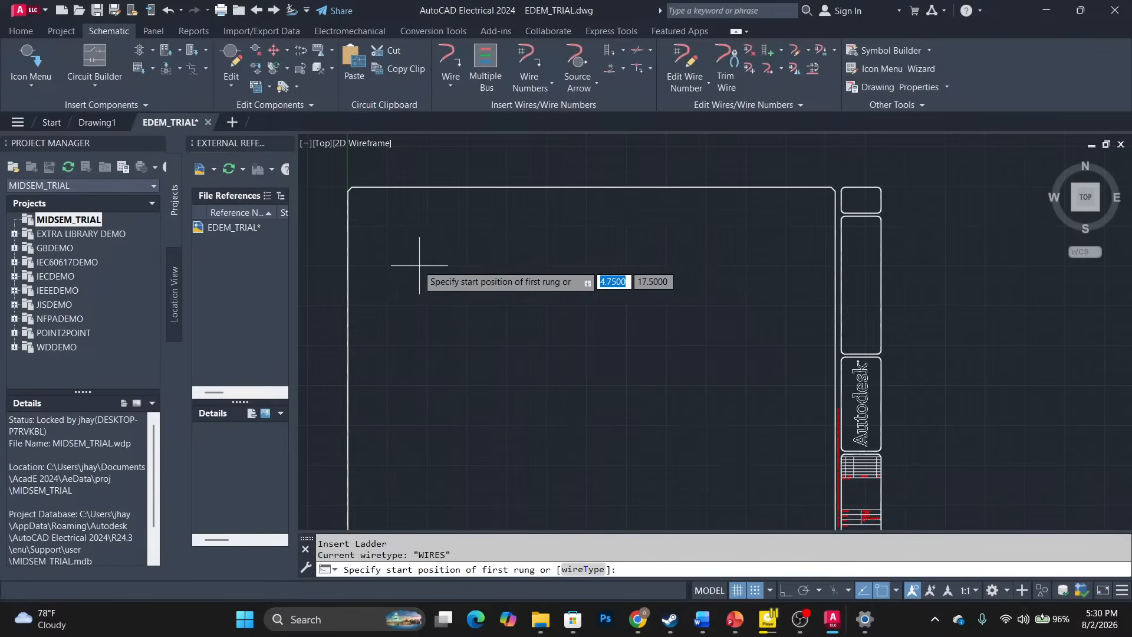
Place the ladder's first rung, then undo it with Ctrl+Z, leaving the empty border.
left_click(384, 269)
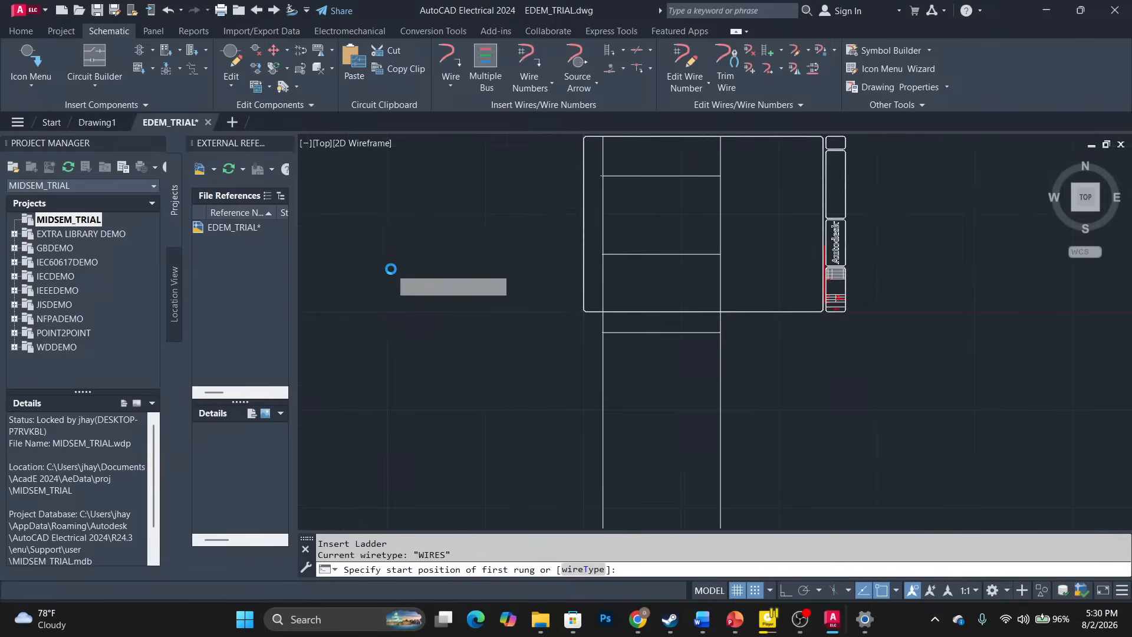
scroll(618, 282, "down", 2)
scroll(617, 281, "down", 4)
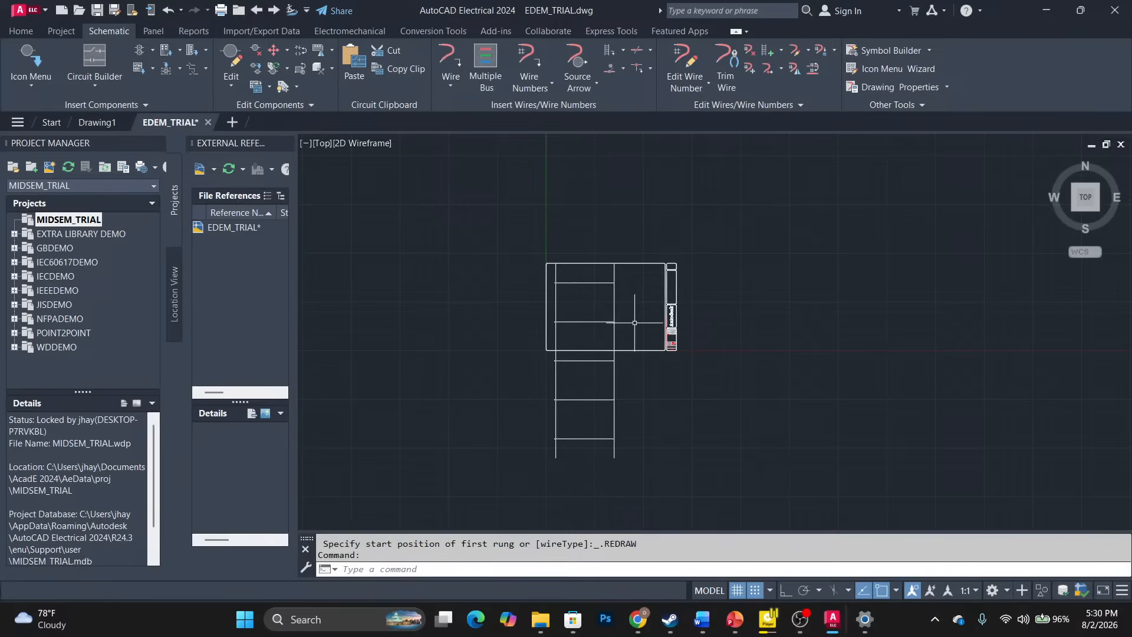
scroll(590, 317, "up", 2)
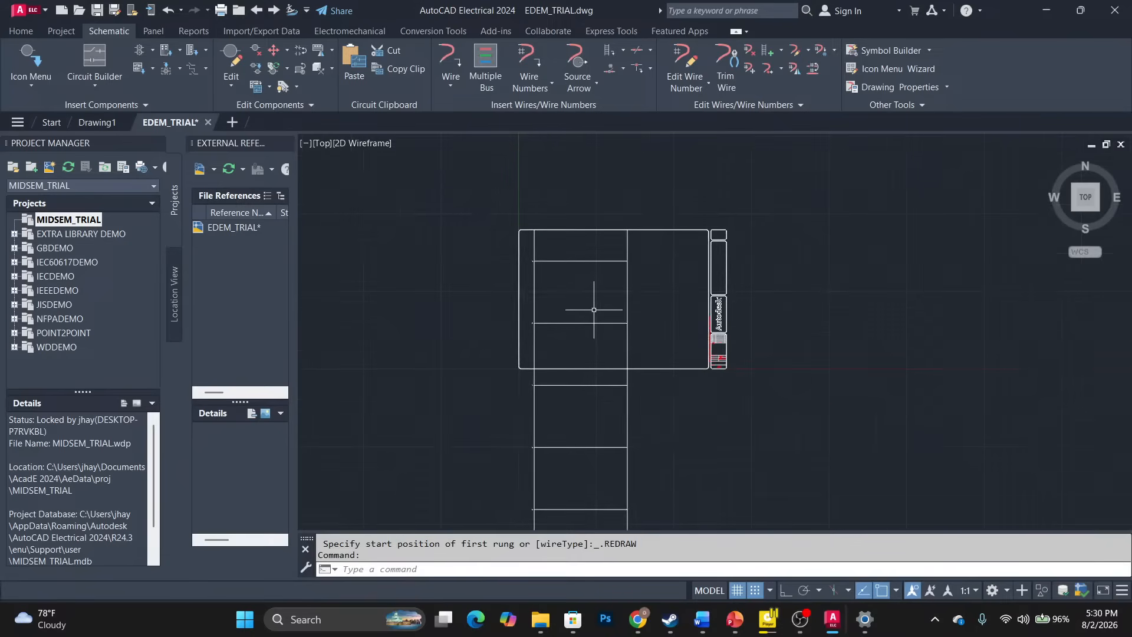
scroll(593, 309, "up", 2)
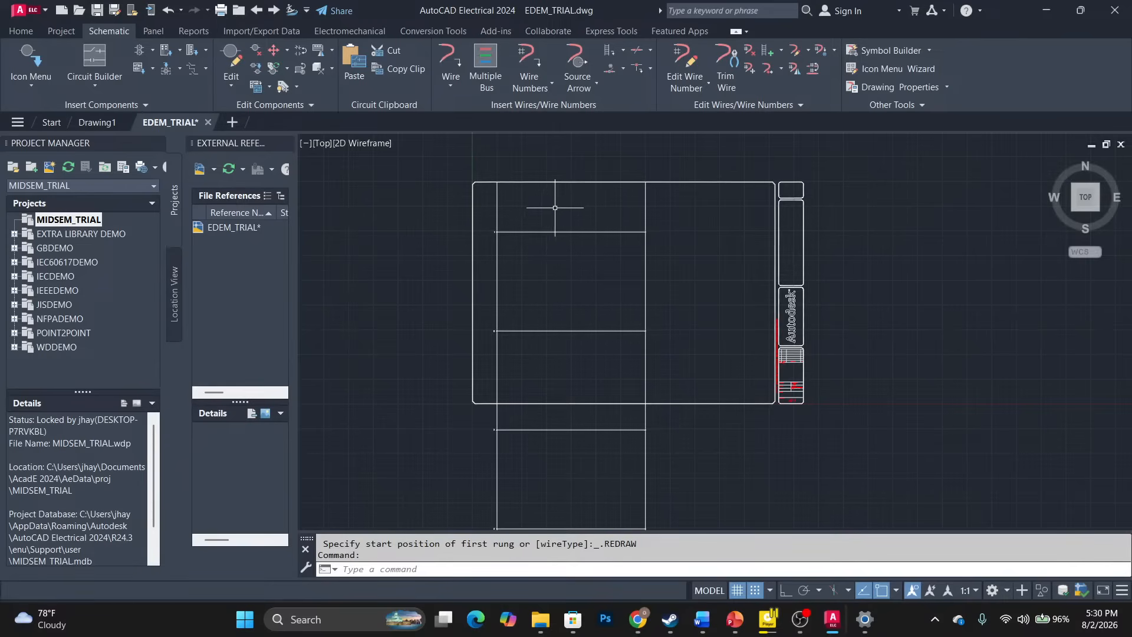
key("ctrl+z")
key("ctrl+z")
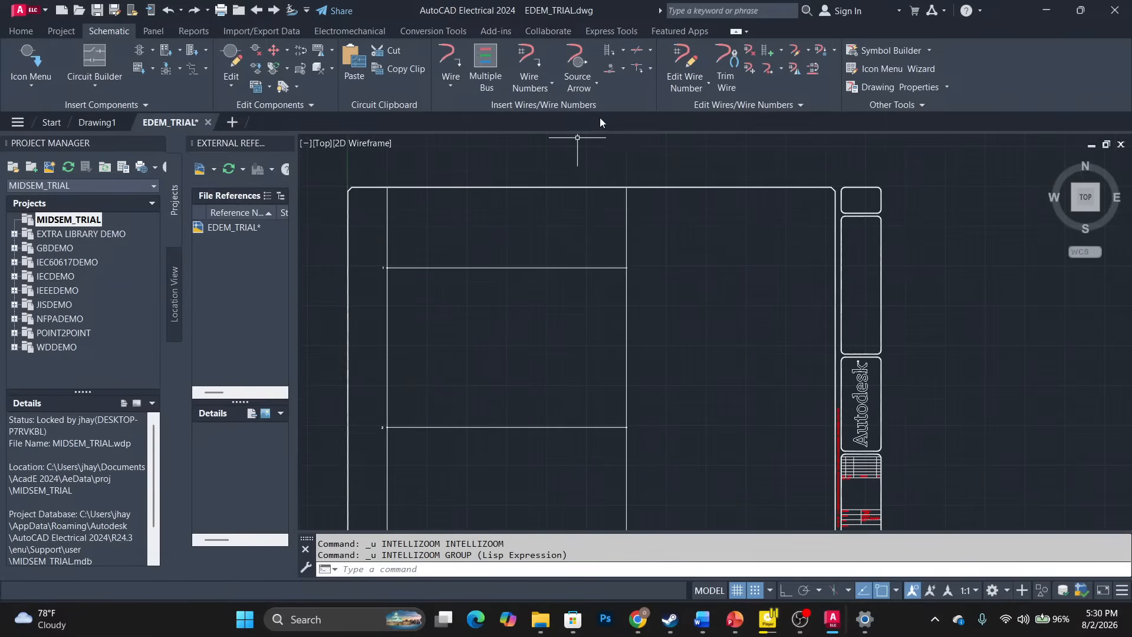
key("ctrl+z")
key("ctrl+z")
key("ctrl+z")
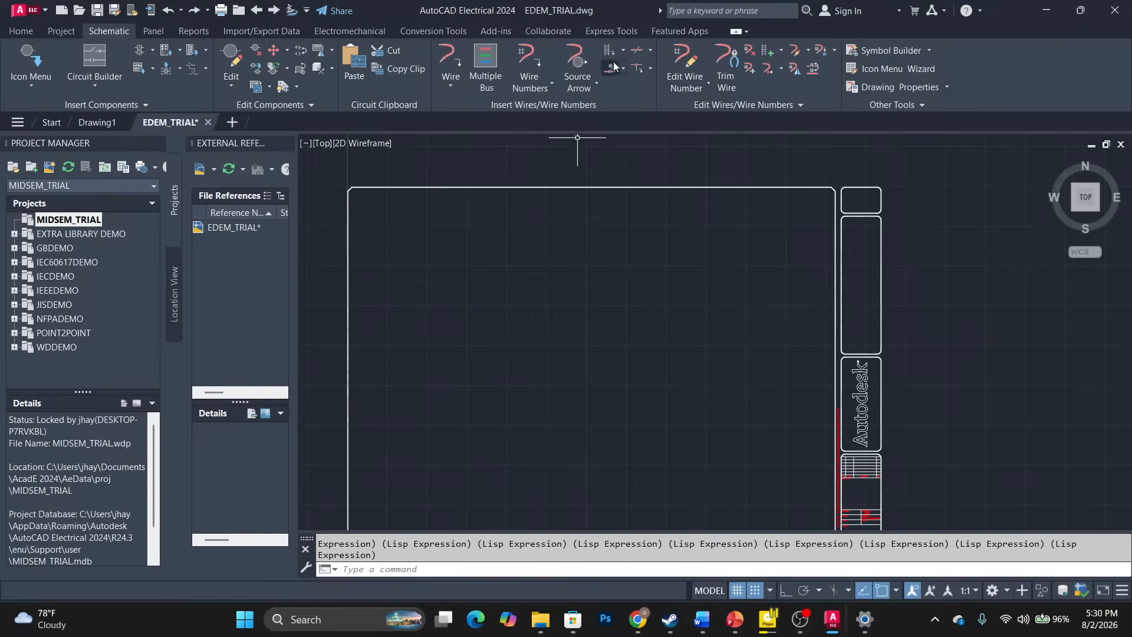
Configure a single-phase ladder 20 wide with 2.5 rung spacing and rungs drawn.
left_click(608, 52)
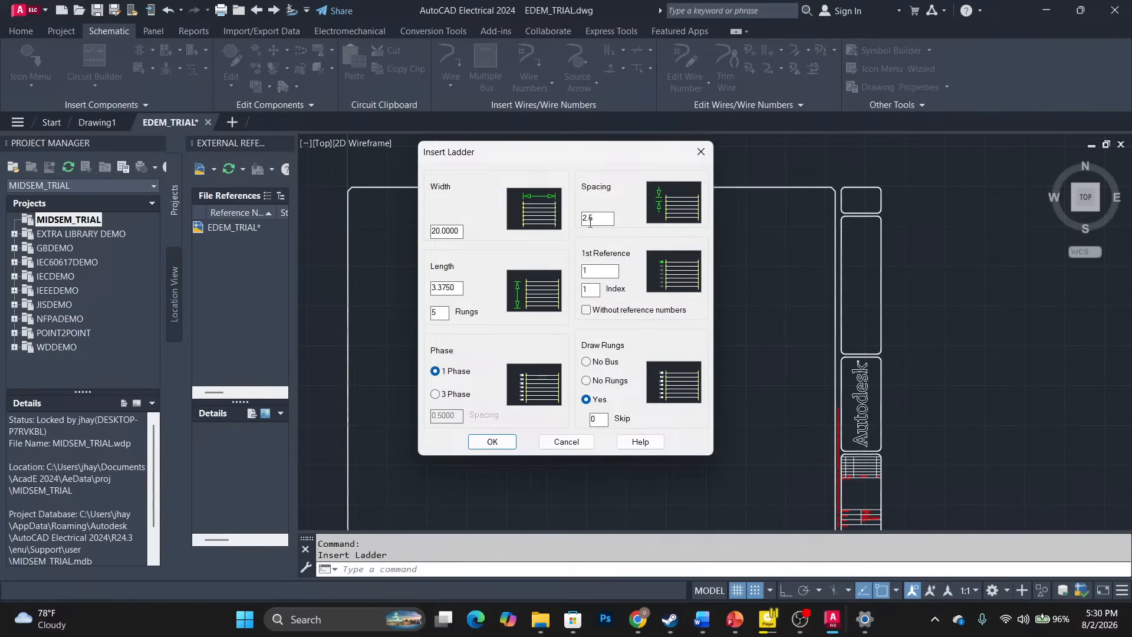
left_click(490, 442)
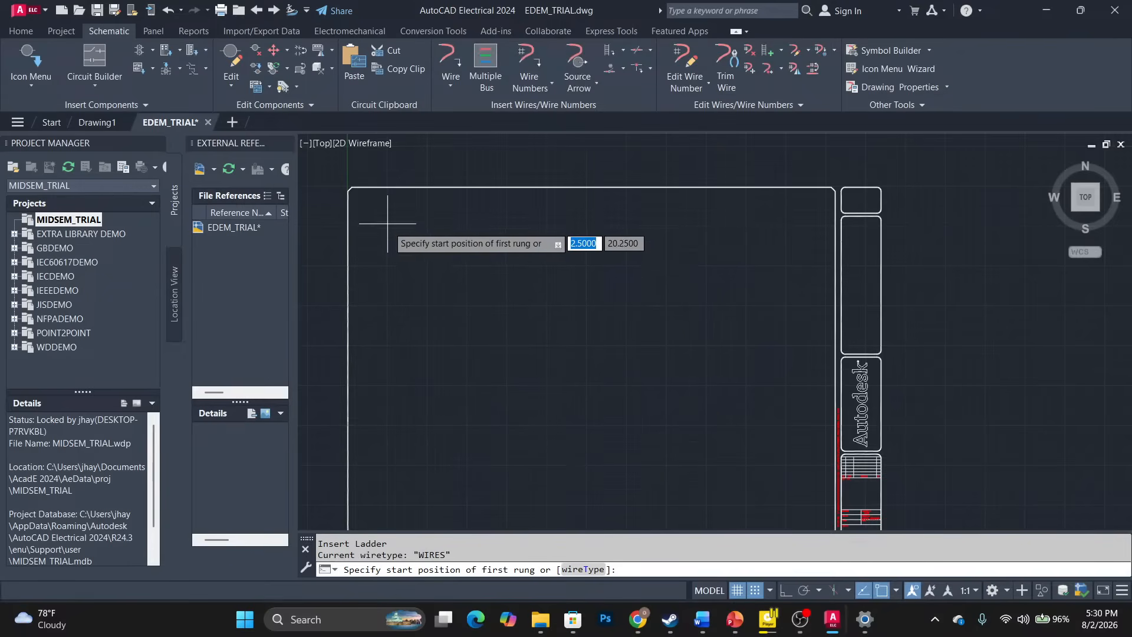
left_click(387, 228)
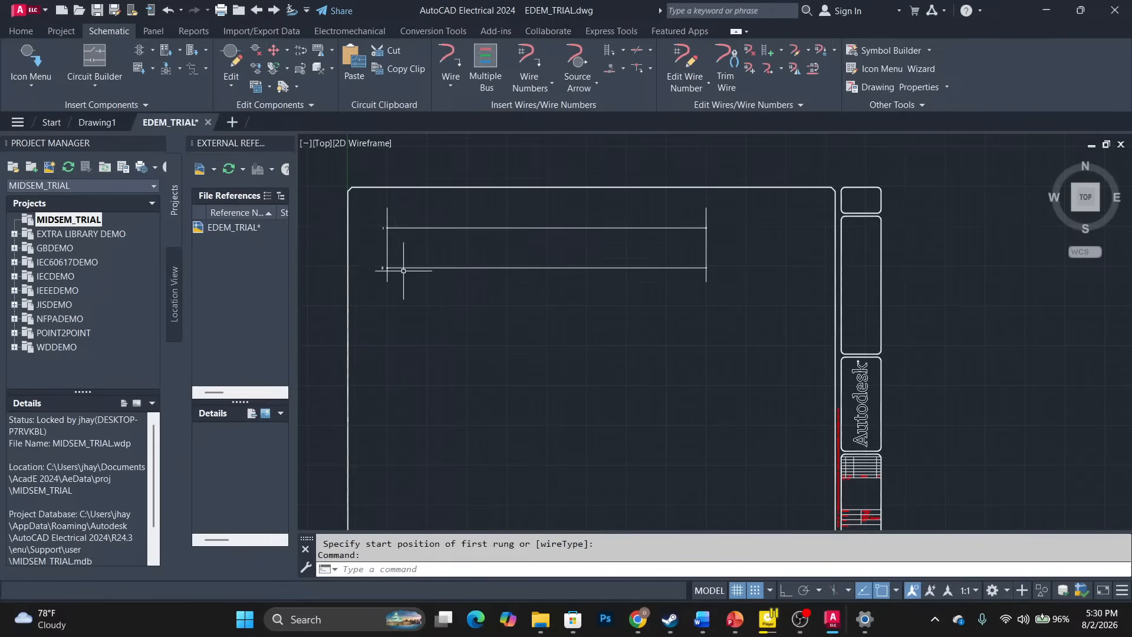
scroll(372, 236, "up", 8)
scroll(373, 236, "down", 4)
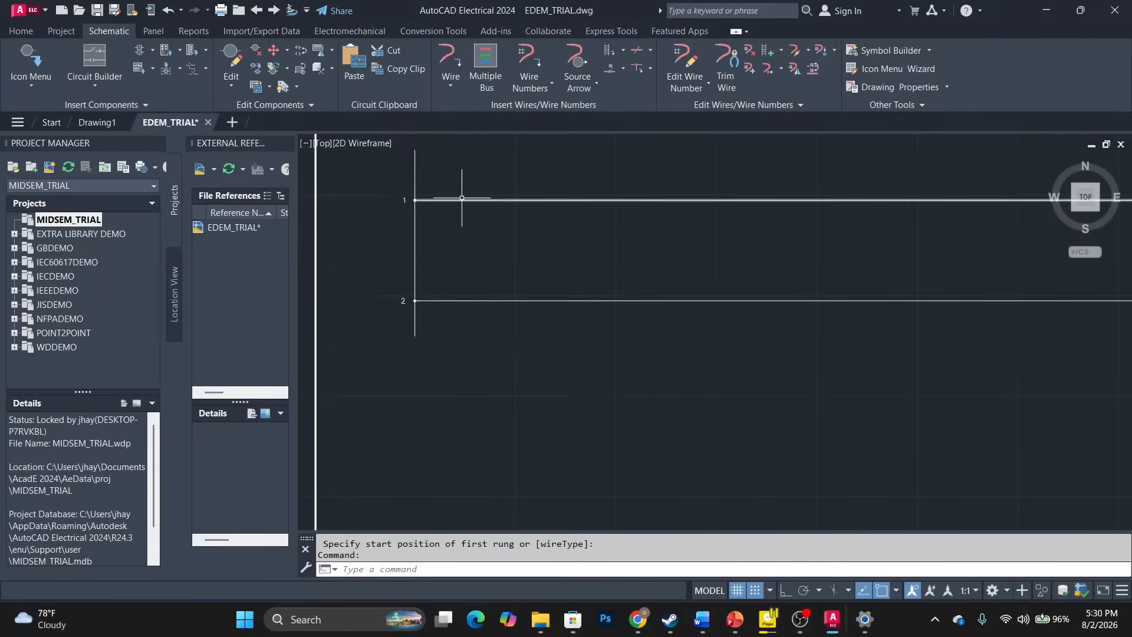
scroll(417, 191, "down", 2)
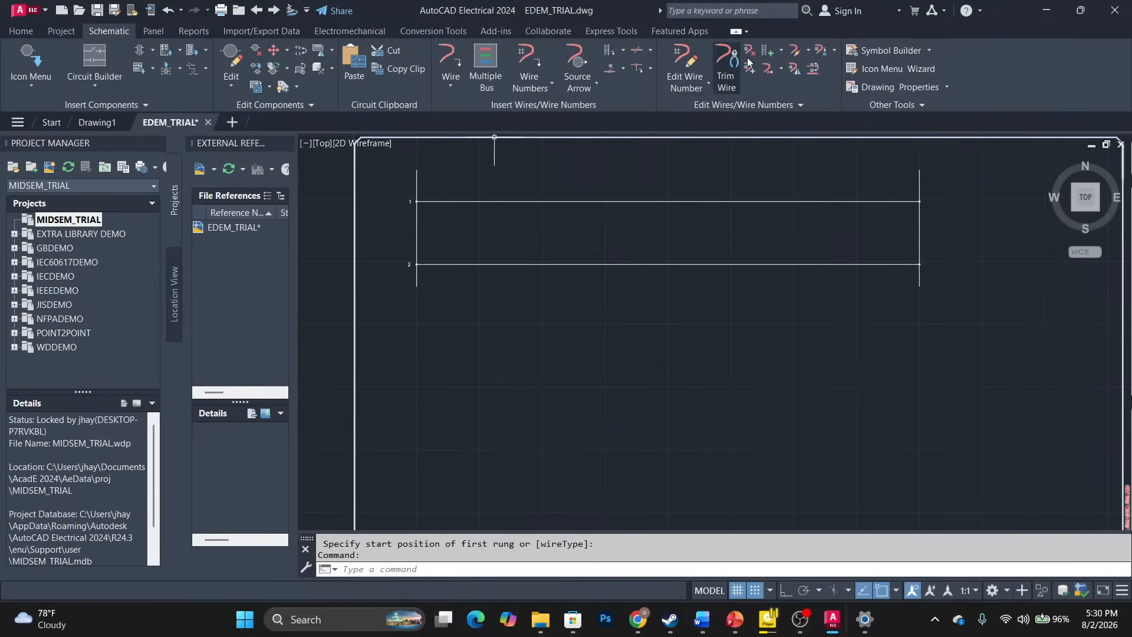
left_click(779, 46)
left_click(795, 105)
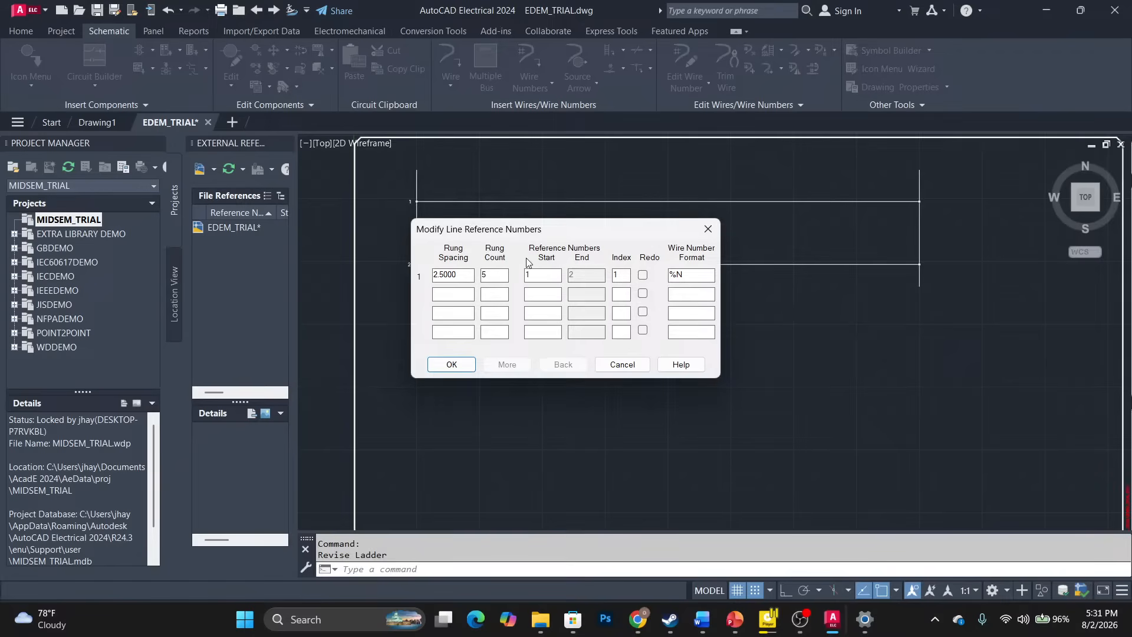
left_click(451, 364)
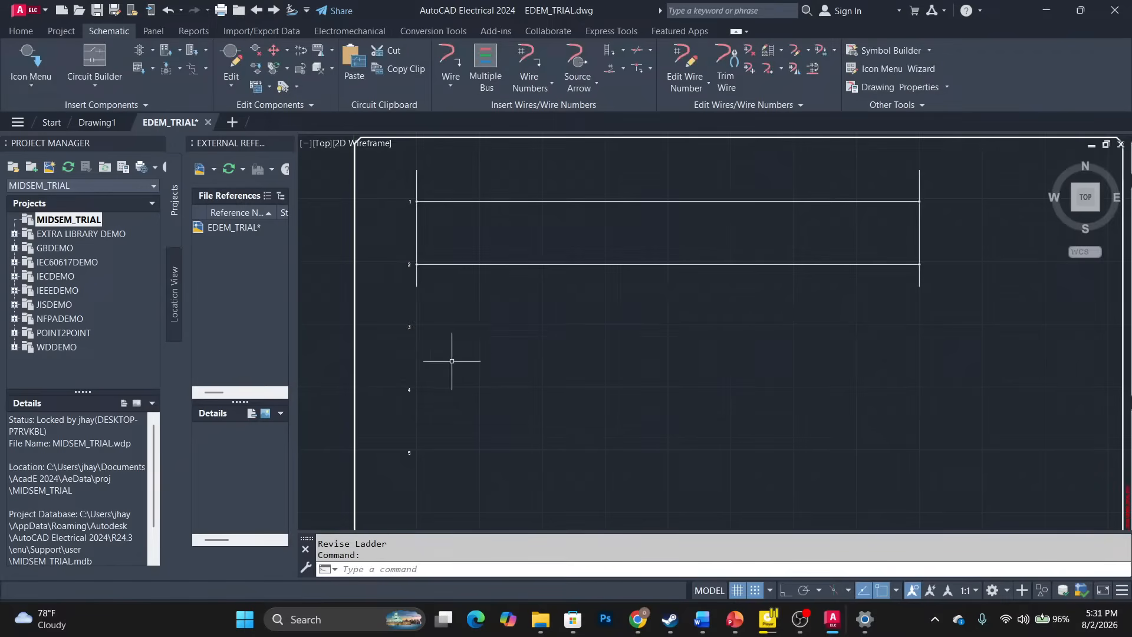
left_click(419, 263)
left_click(417, 281)
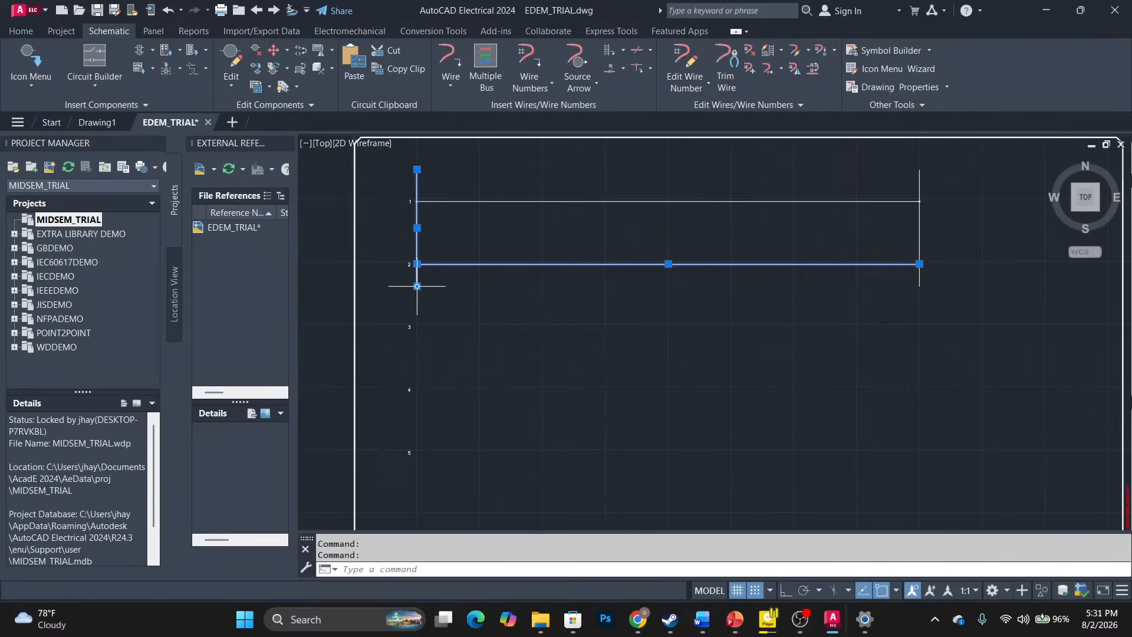
mouse_move(418, 286)
key("Escape")
key("ctrl+z")
key("ctrl+z")
key("ctrl+z")
key("ctrl+z")
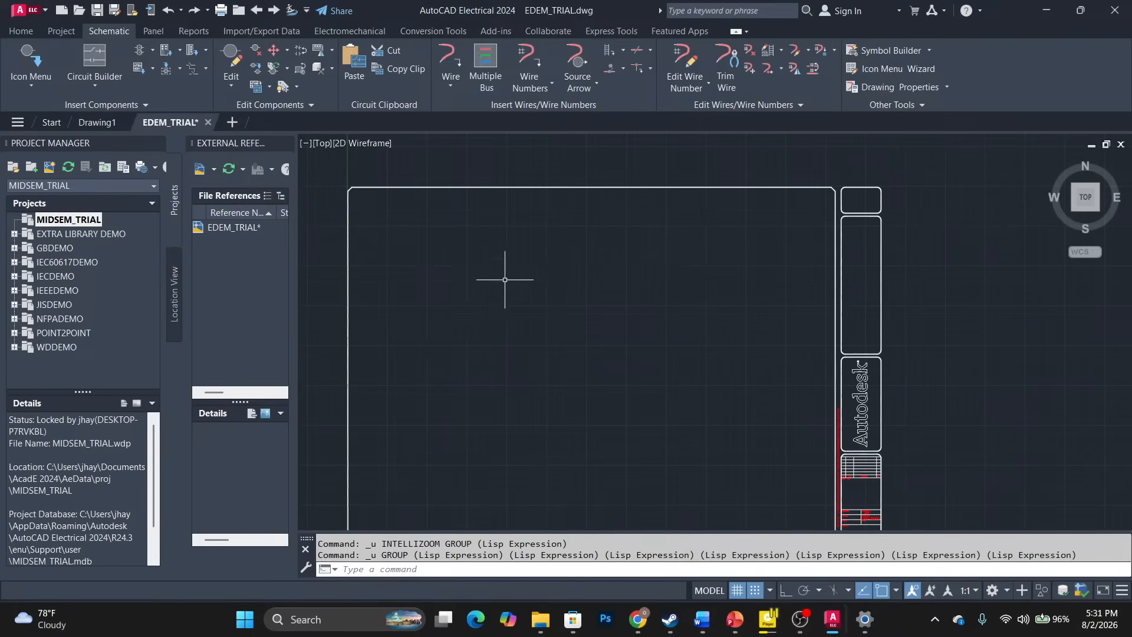
Insert a 20-wide, five-rung ladder with 2.5 spacing near the top-left of the EDEM_TRIAL border.
left_click(622, 51)
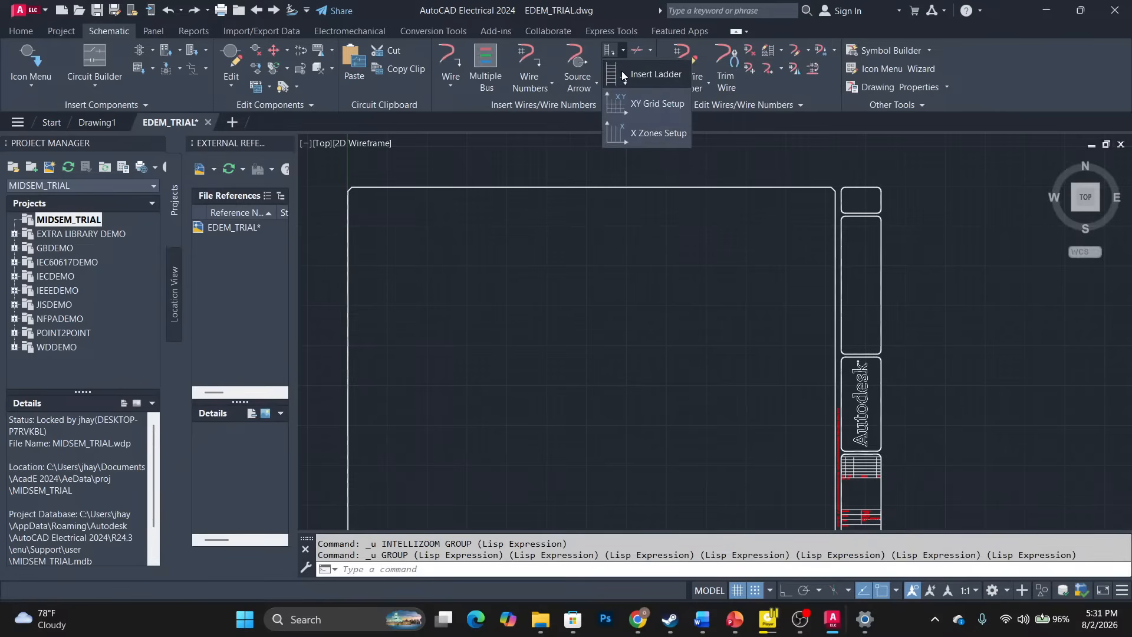
left_click(648, 75)
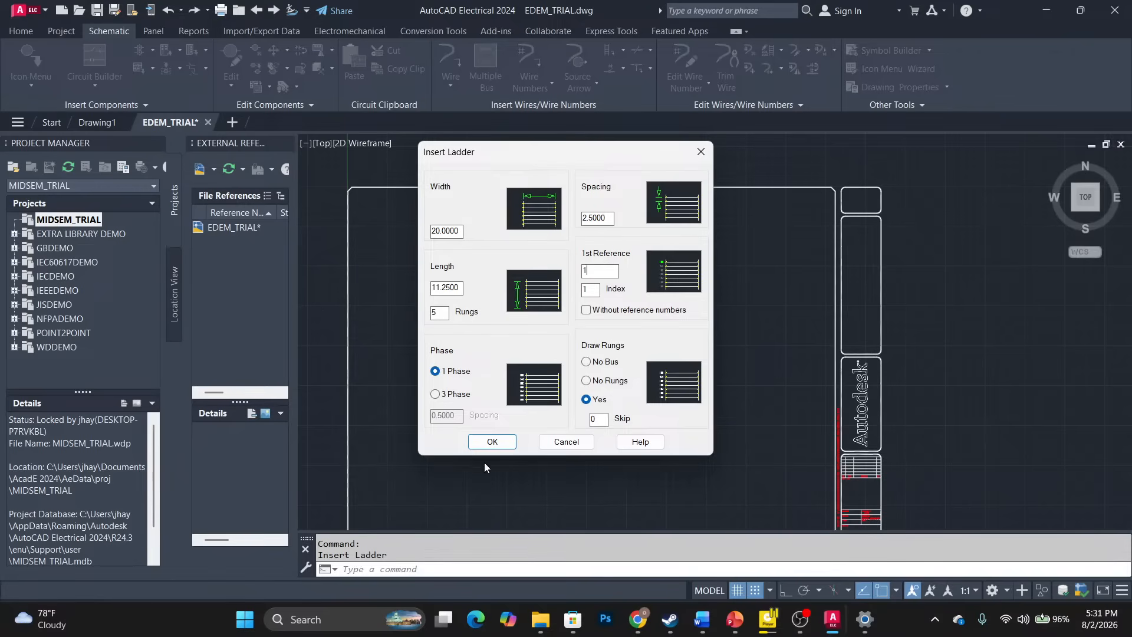
left_click(491, 447)
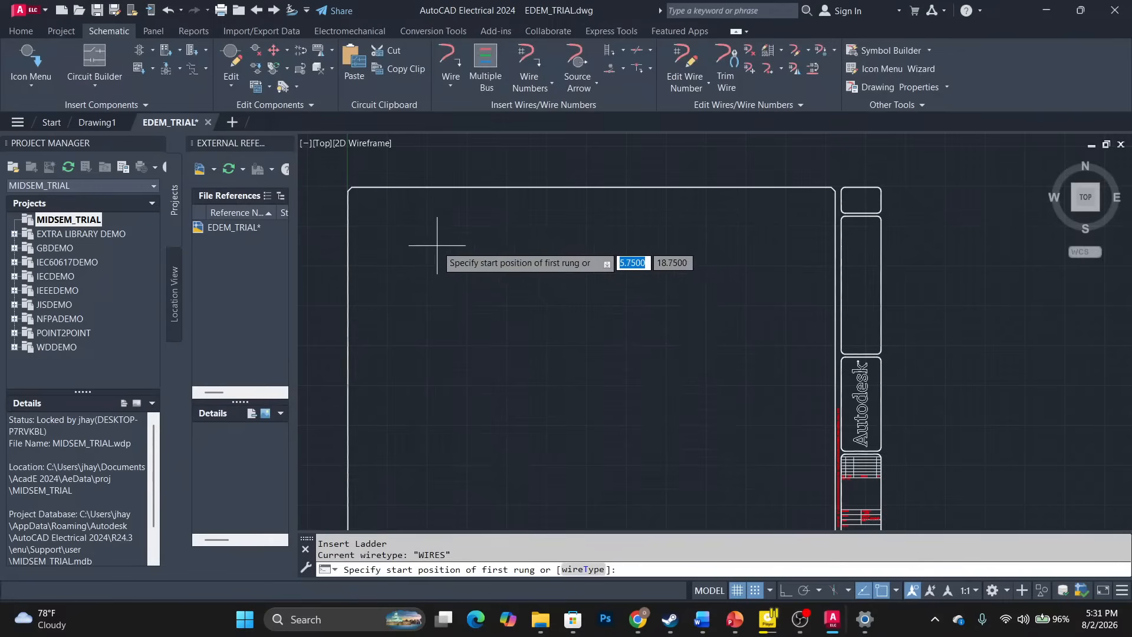
left_click(425, 224)
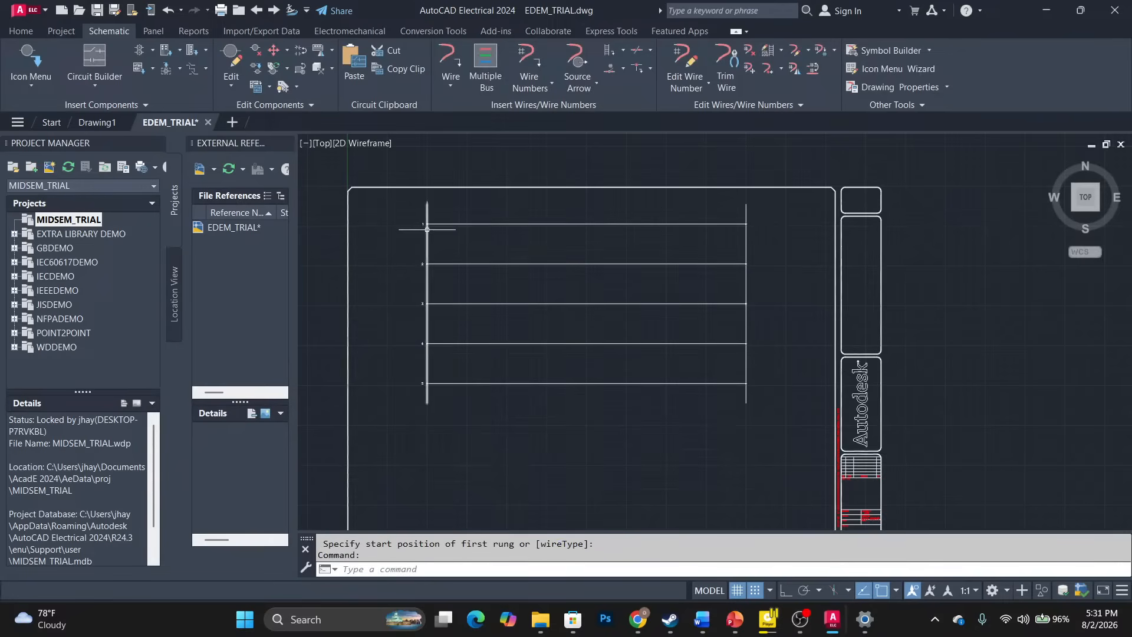
scroll(496, 215, "up", 2)
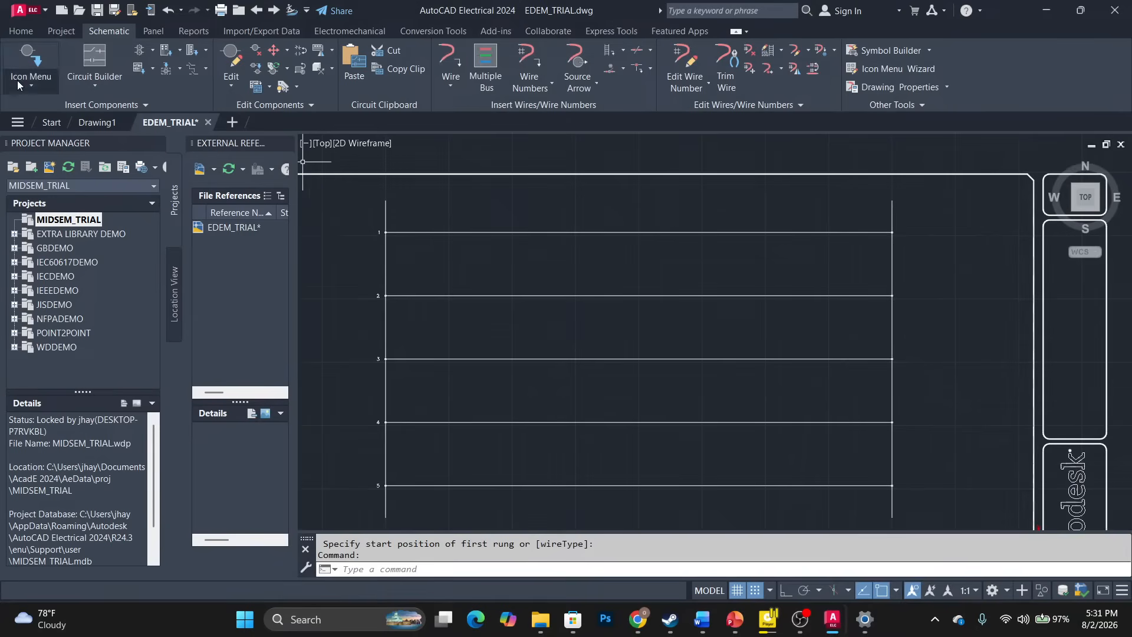
Insert a push button from the Icon Menu at the start of rung 1 with tag PB1.
left_click(30, 54)
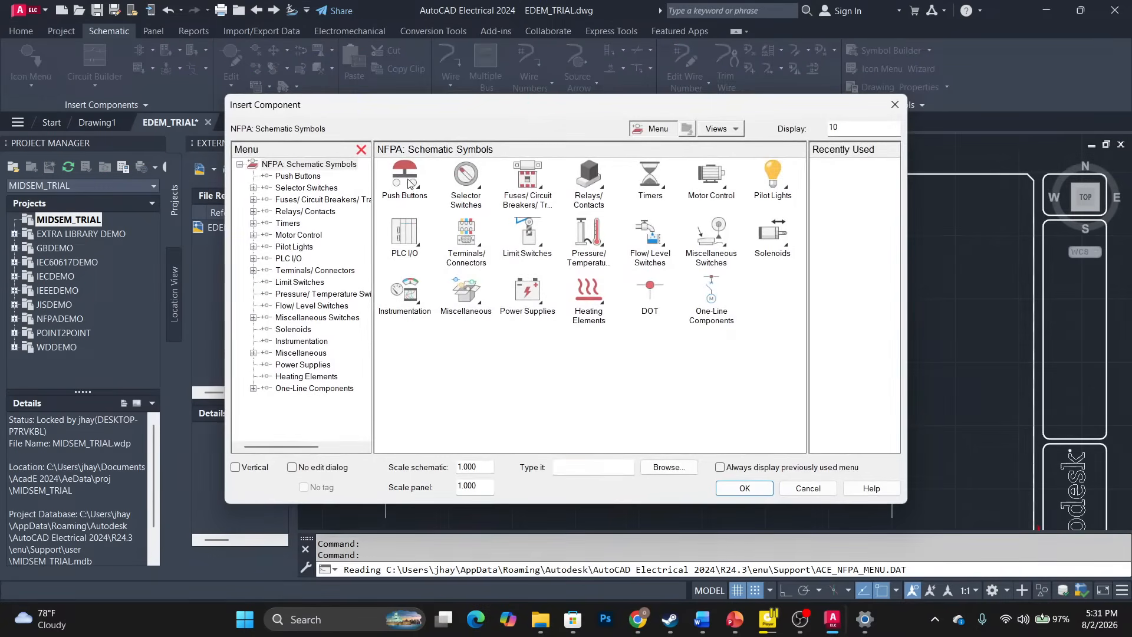
left_click(407, 180)
left_click(406, 178)
left_click(406, 178)
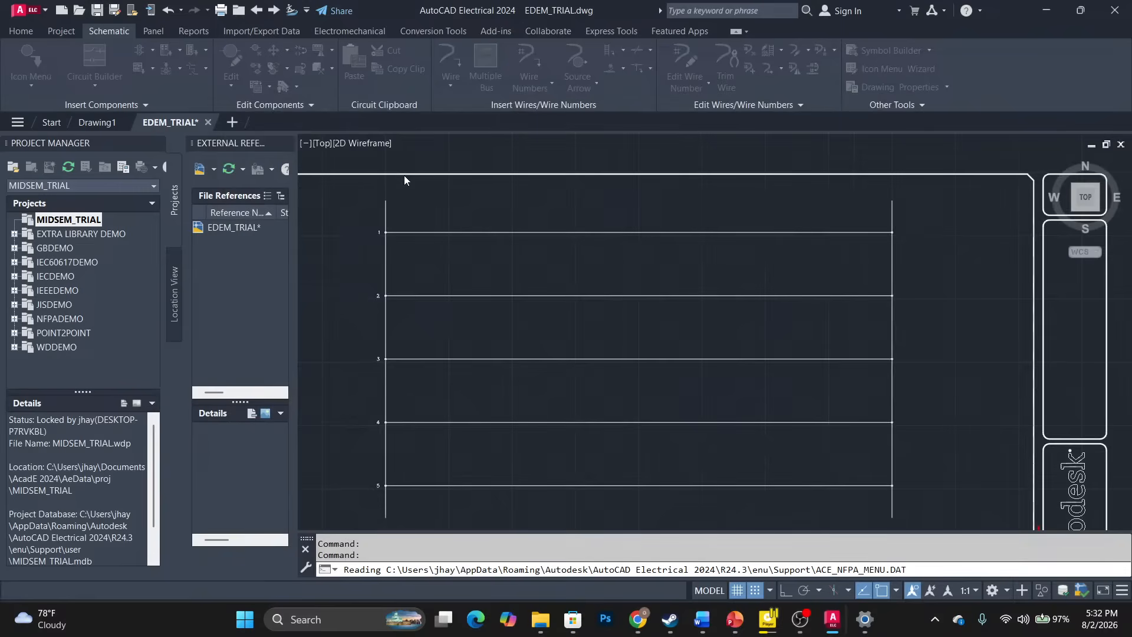
left_click(447, 231)
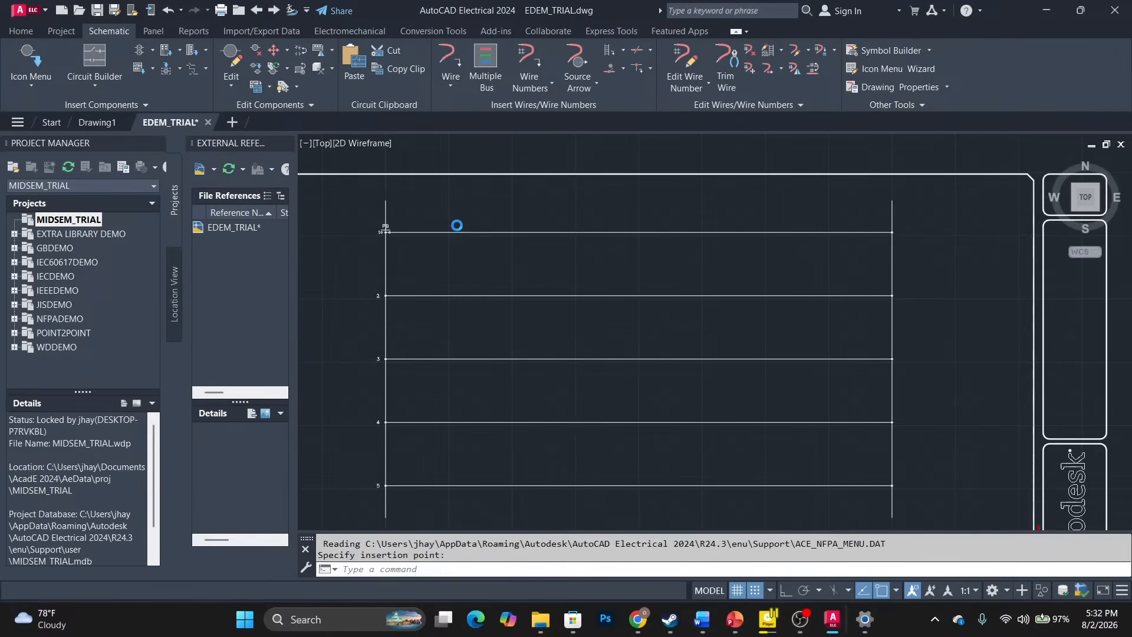
left_click(601, 496)
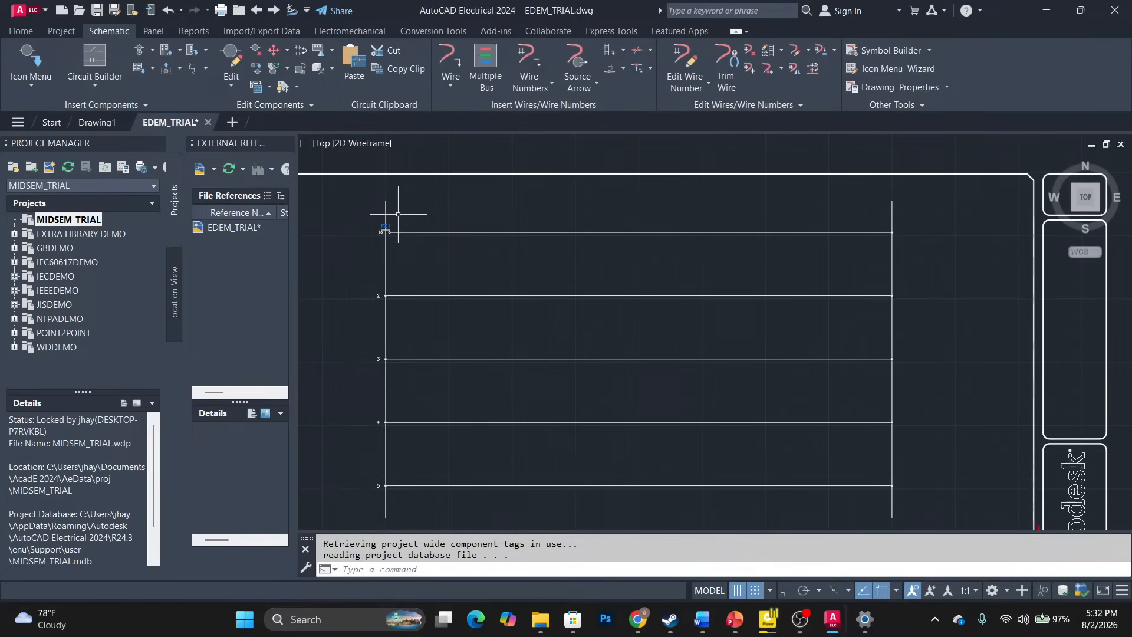
Select push button PB1 and begin stretching it from its lower-left corner.
scroll(375, 226, "up", 5)
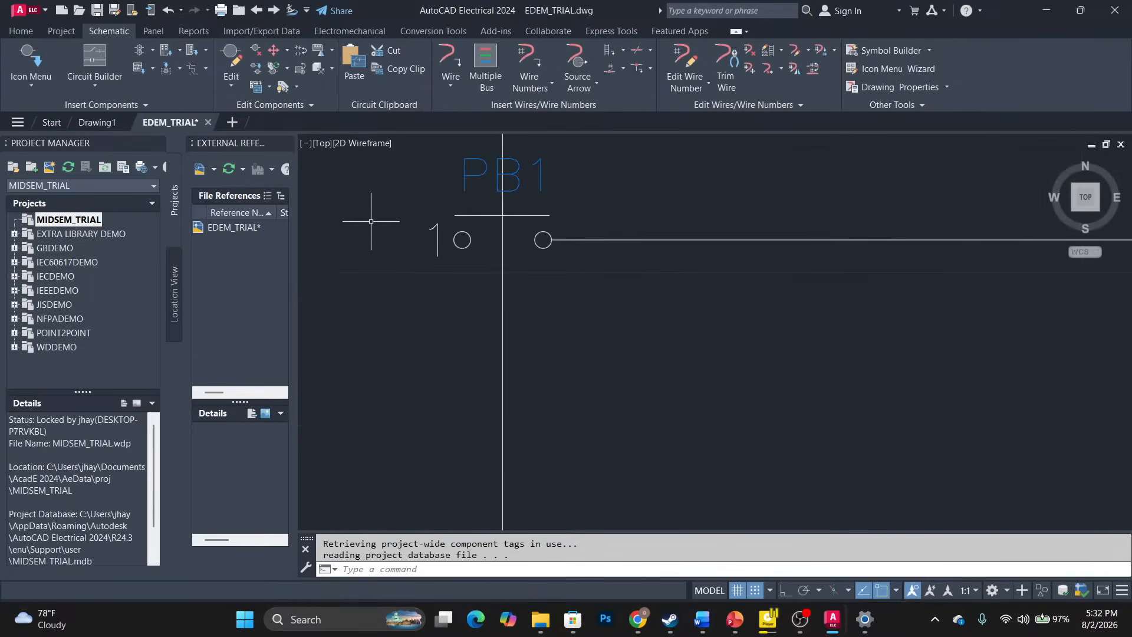
left_click(463, 171)
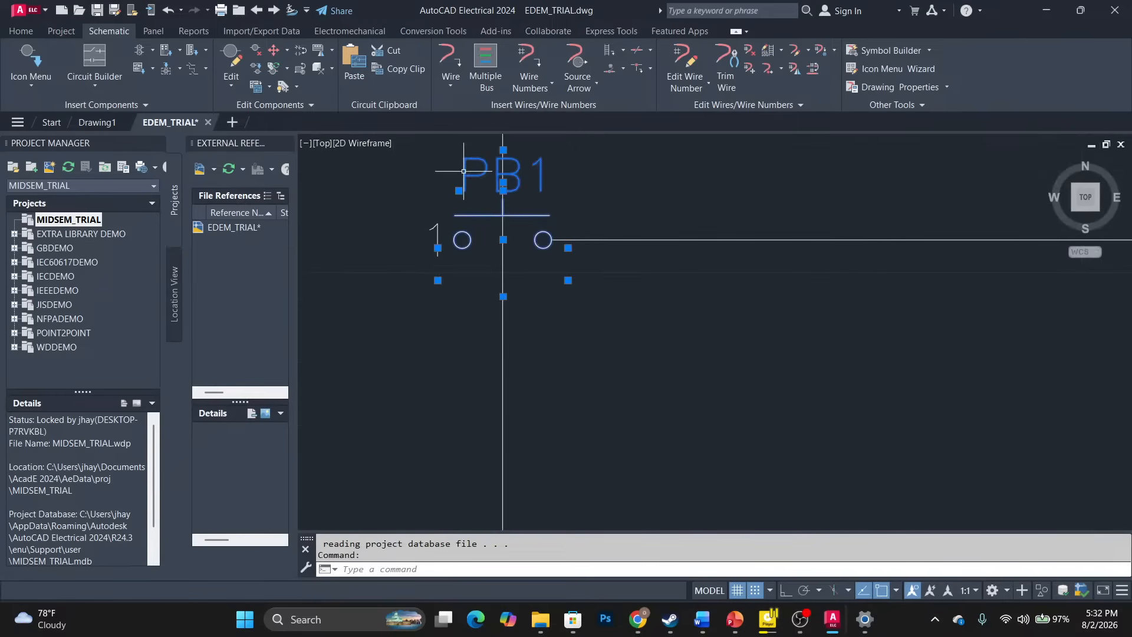
left_click(437, 279)
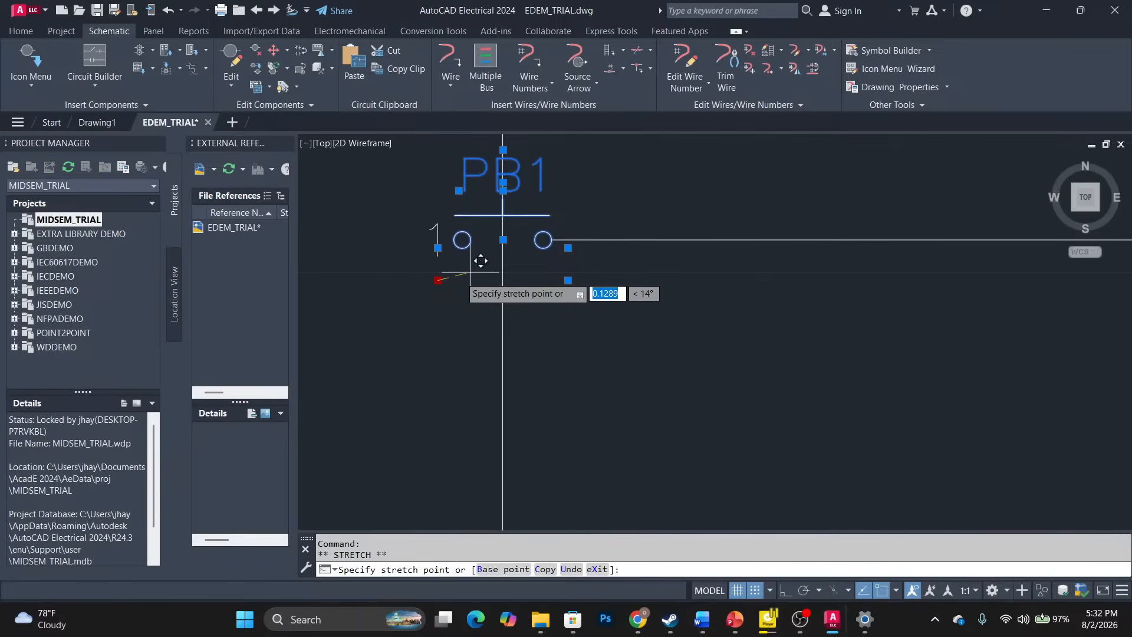
Cancel the stretch and scoot PB1 rightwards along rung 1.
key("Escape")
key("Escape")
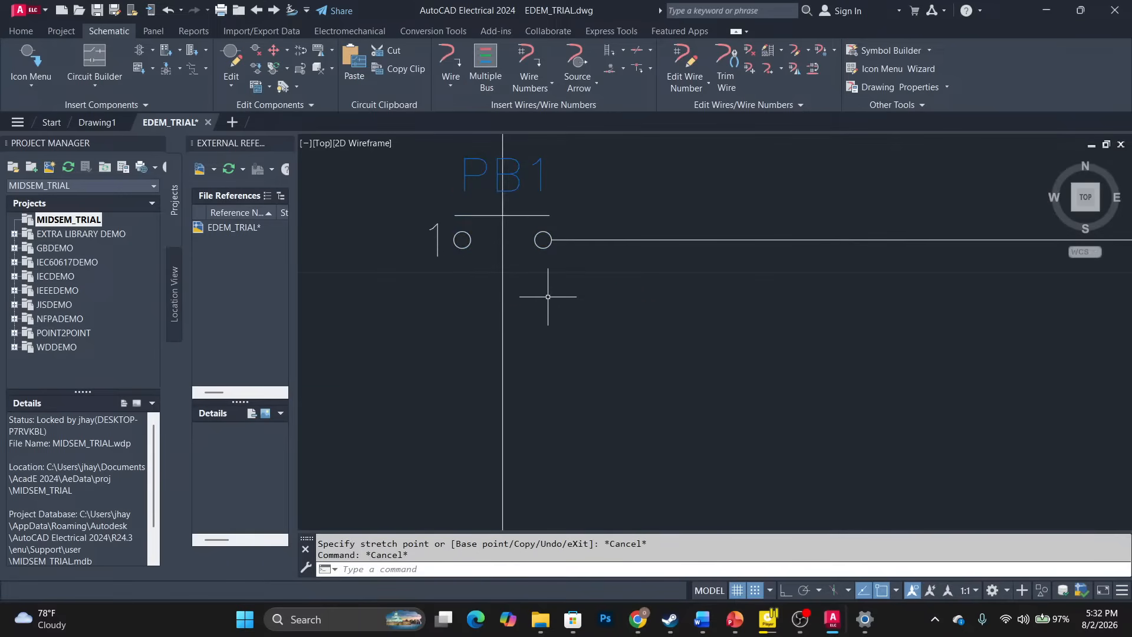
left_click(281, 50)
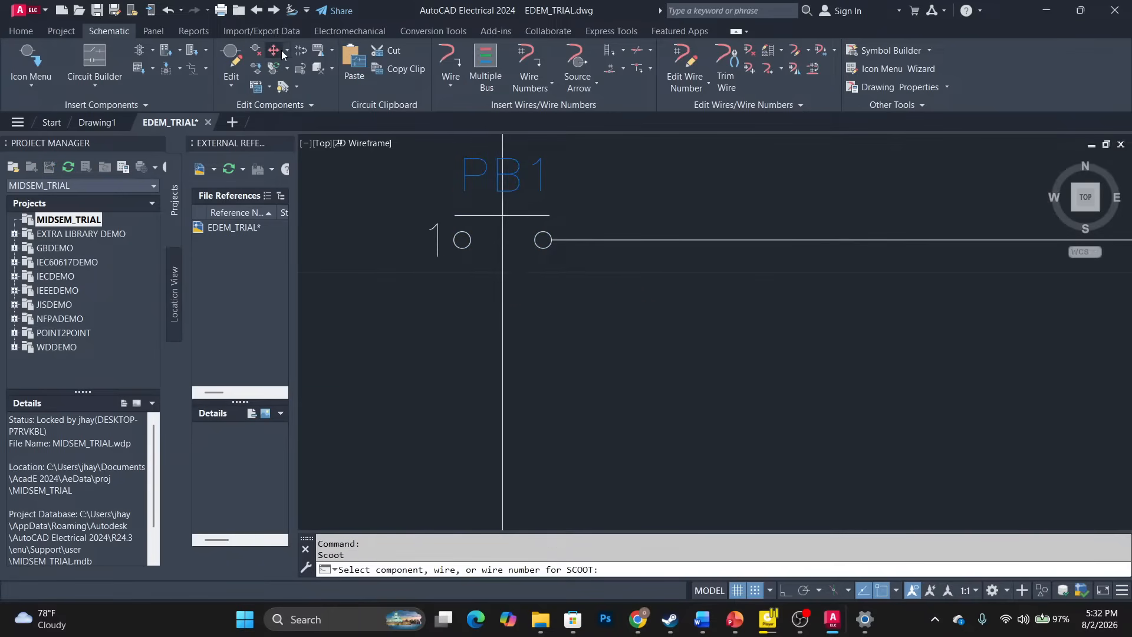
left_click(289, 50)
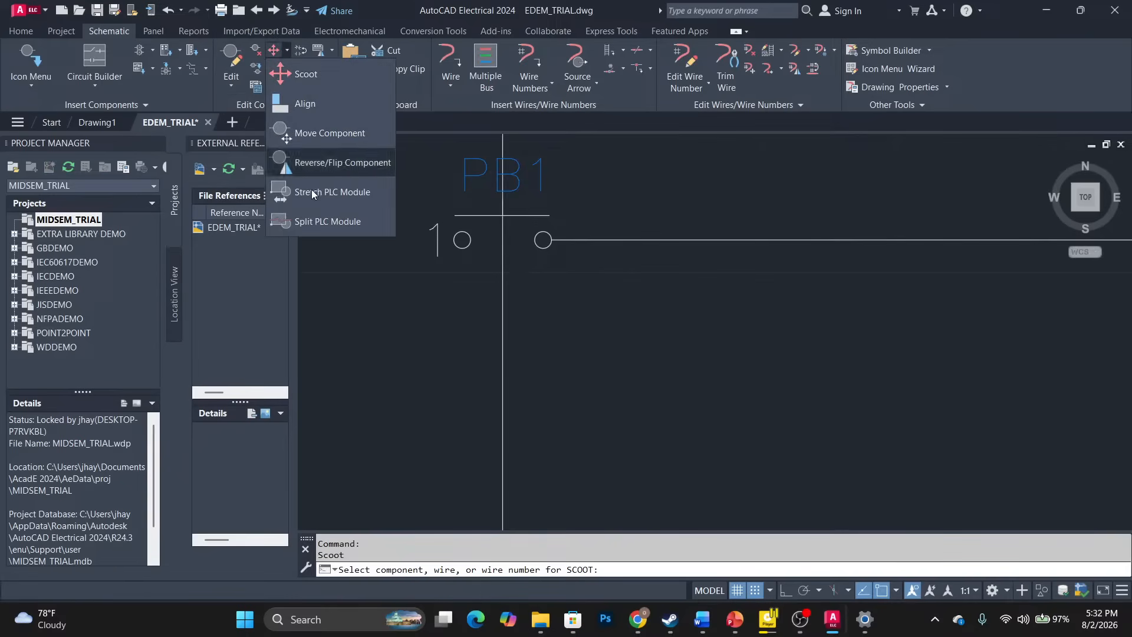
left_click(304, 76)
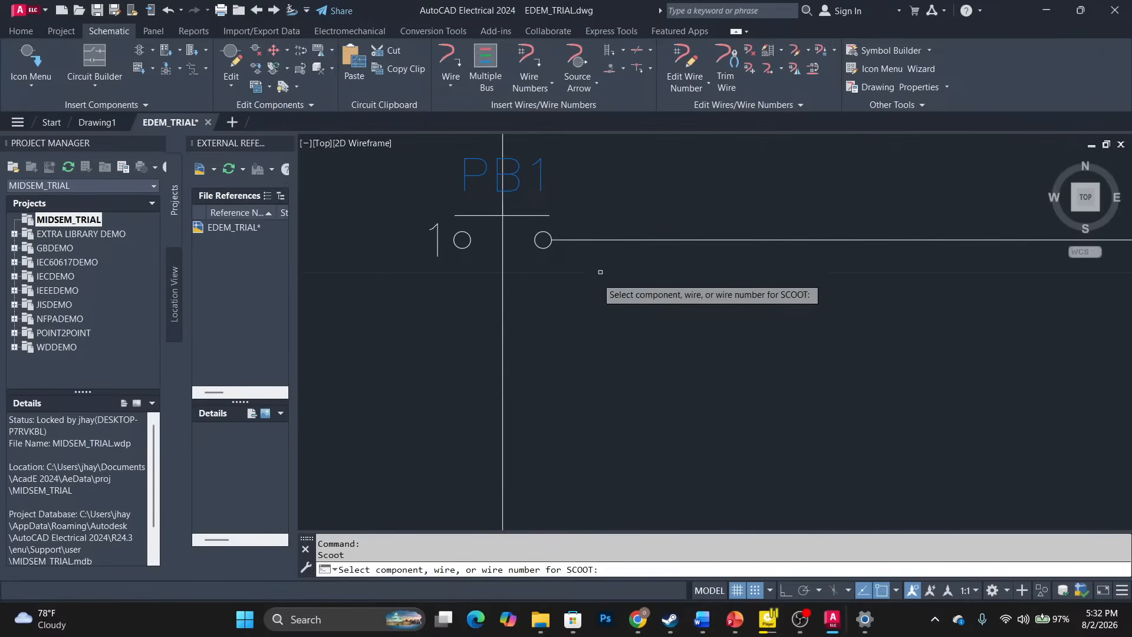
left_click(503, 174)
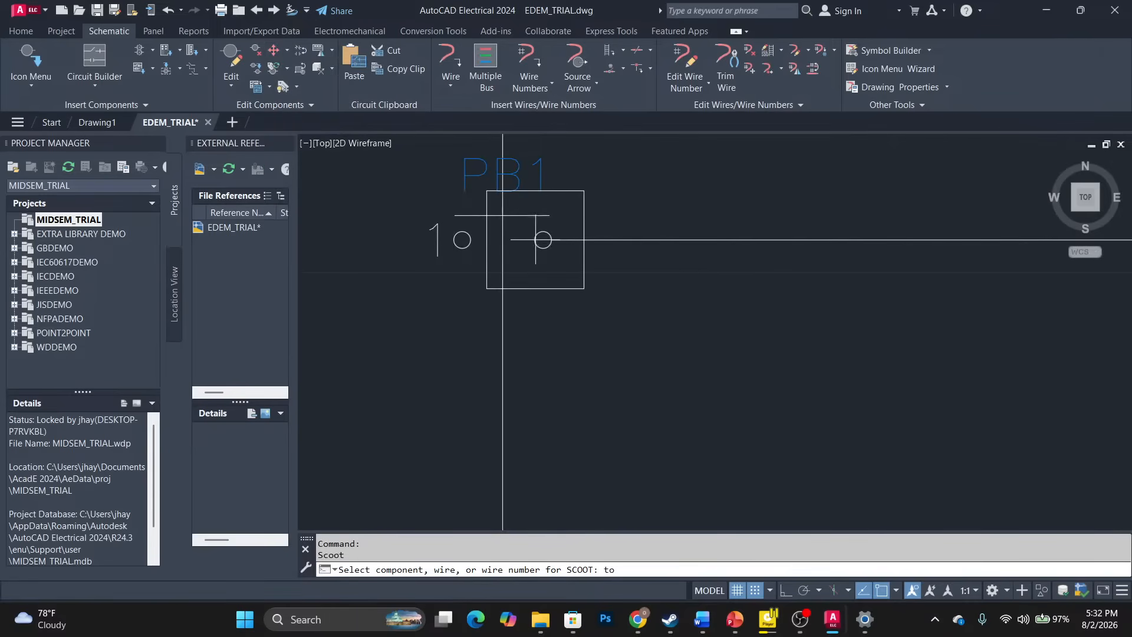
left_click(731, 240)
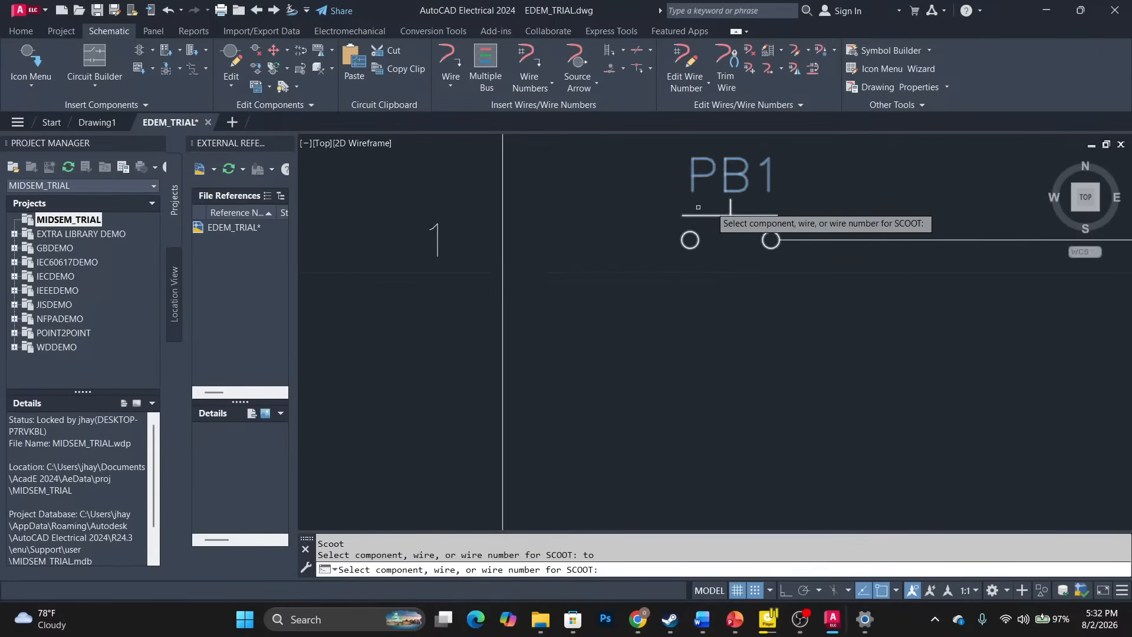
left_click(632, 272)
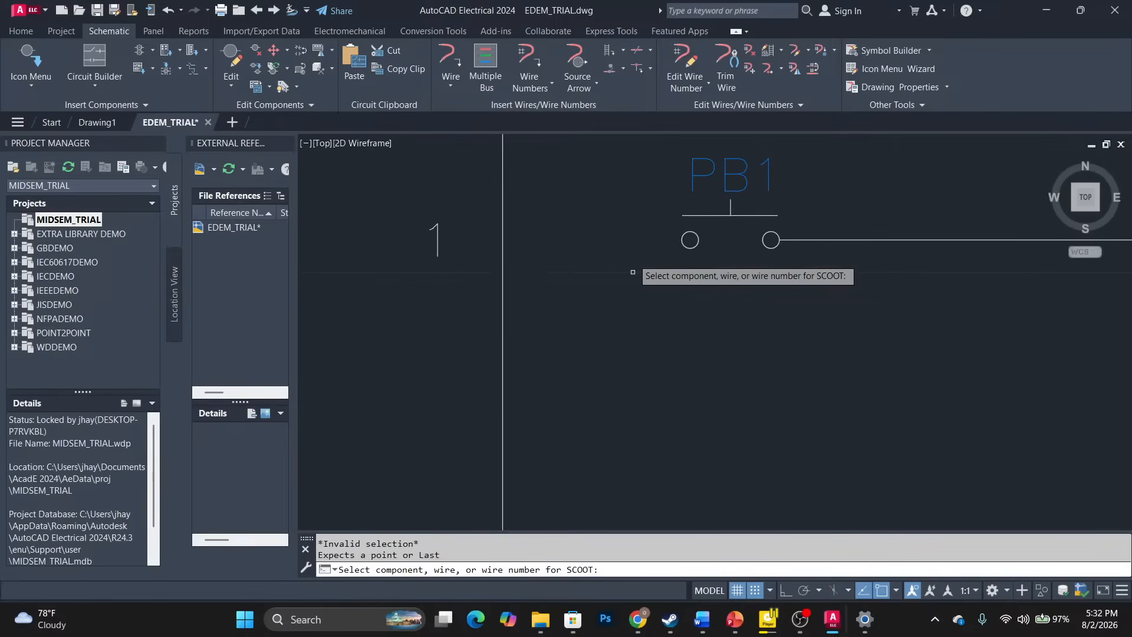
Undo the scoot, the grip edit and the PB1 insertion, leaving rung 1 empty.
key("Escape")
key("ctrl+z")
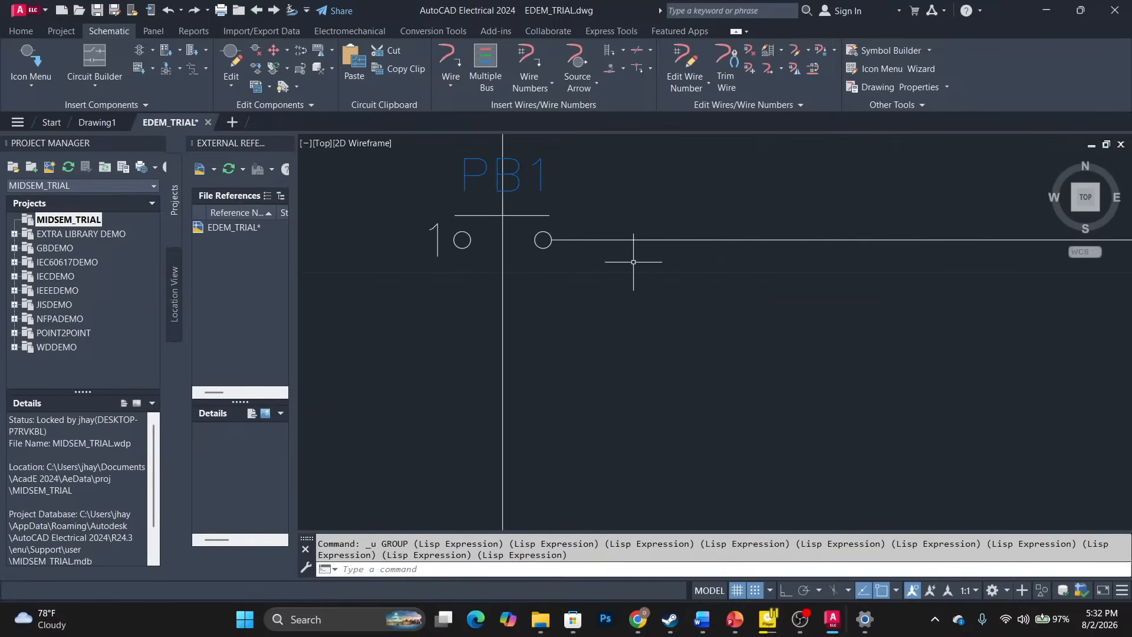
key("ctrl+z")
key("ctrl+z")
key("ctrl+z")
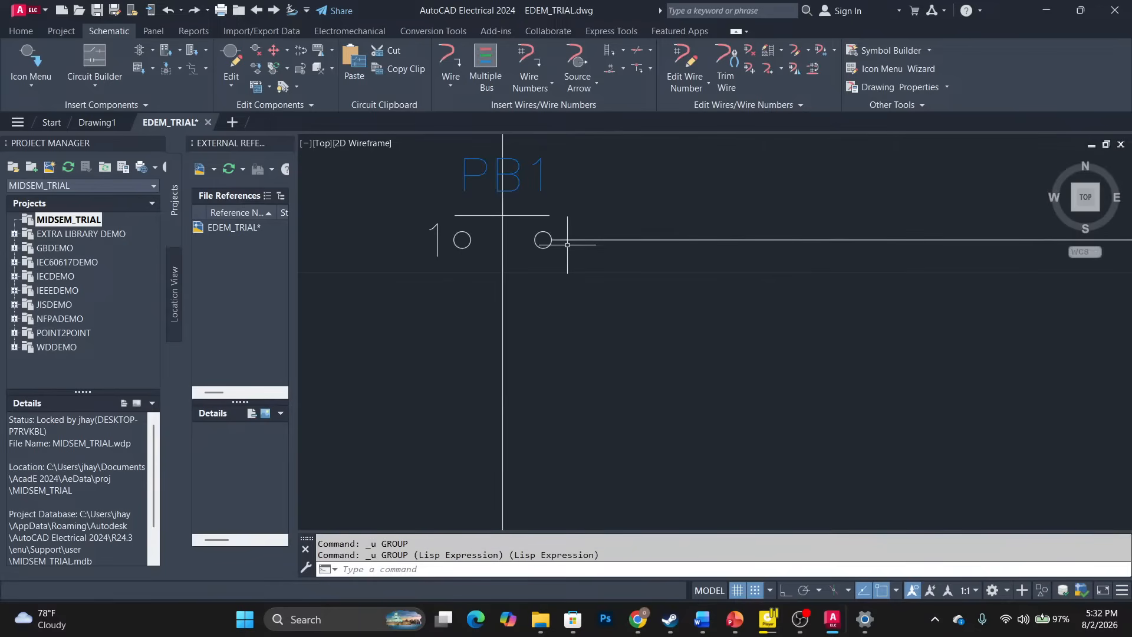
key("ctrl+z")
key("ctrl+z")
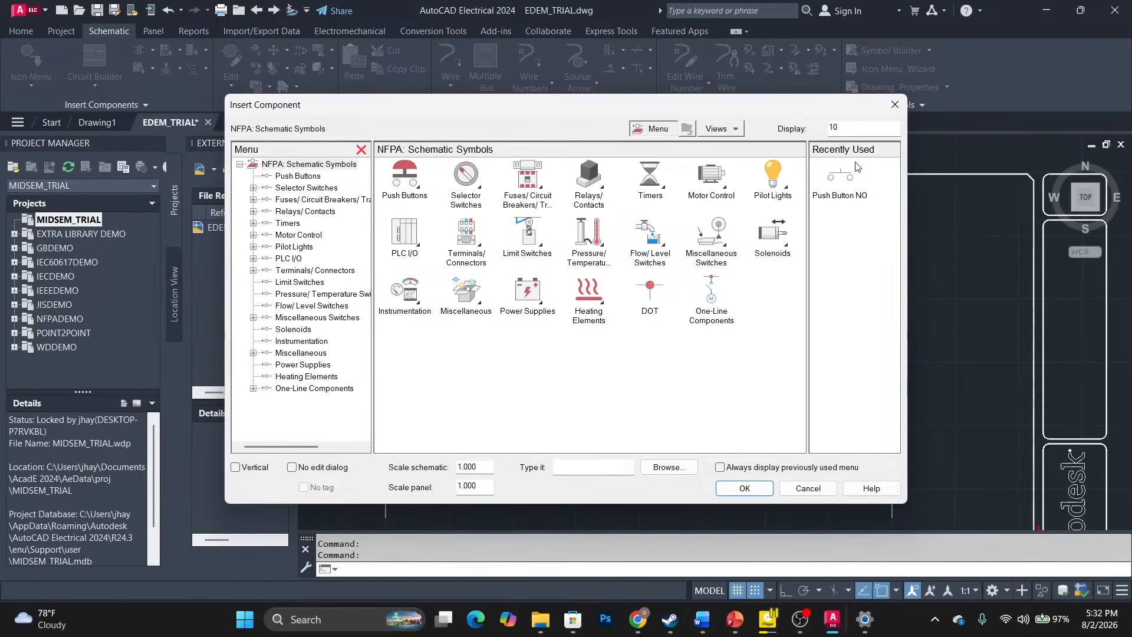
Insert the recently used Push Button NO on rung 1 and accept tag PB1.
left_click(842, 179)
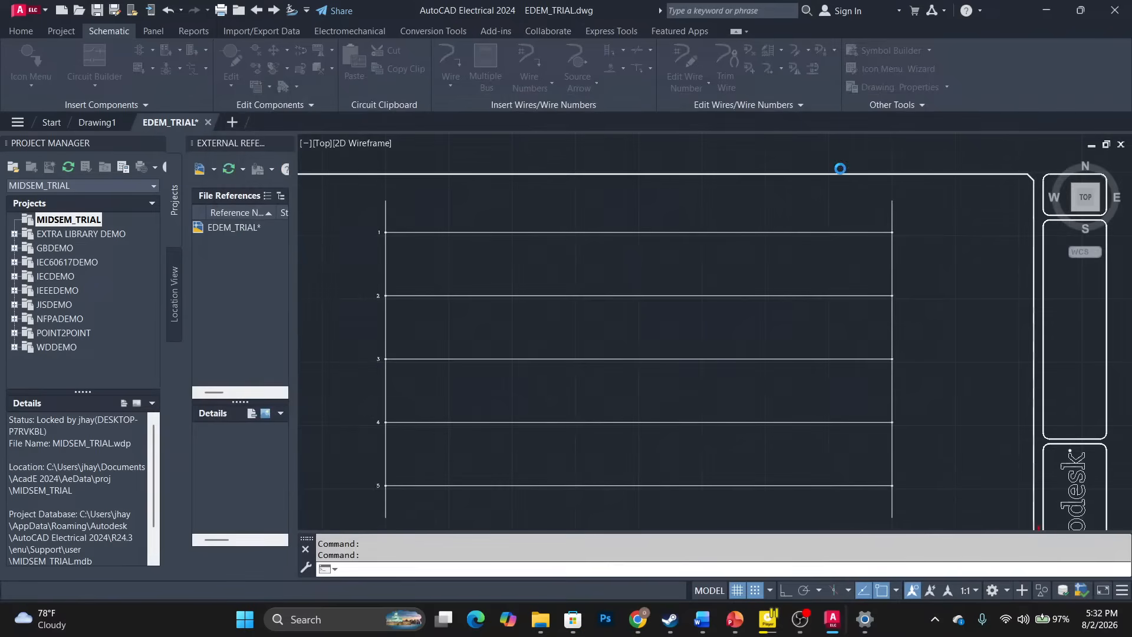
scroll(452, 234, "up", 3)
scroll(434, 185, "down", 5)
left_click(435, 177)
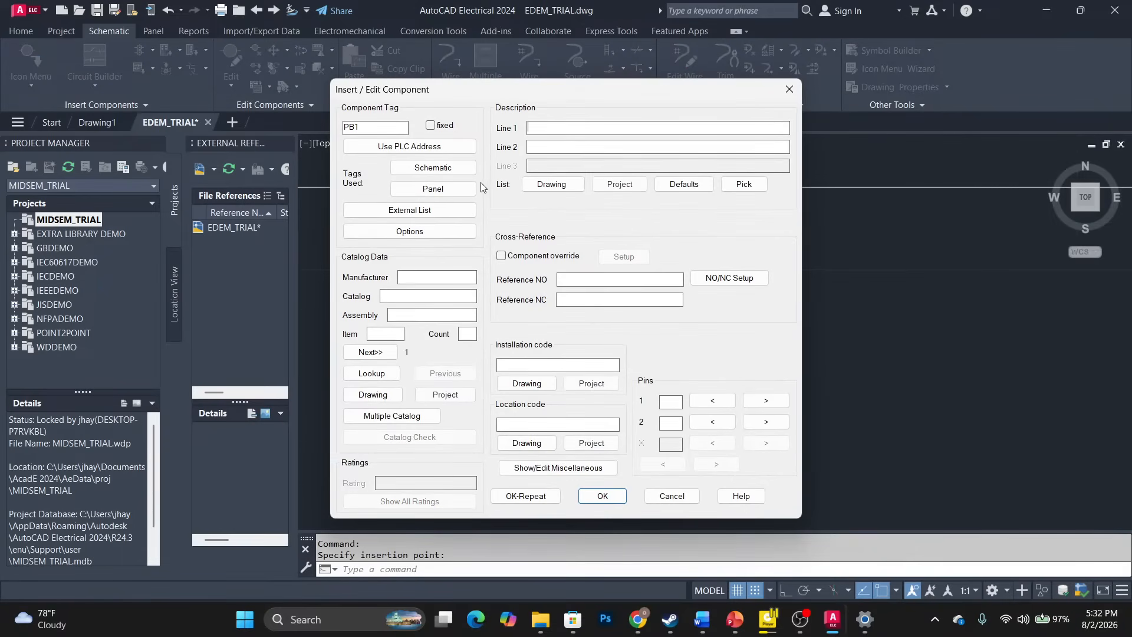
left_click(595, 500)
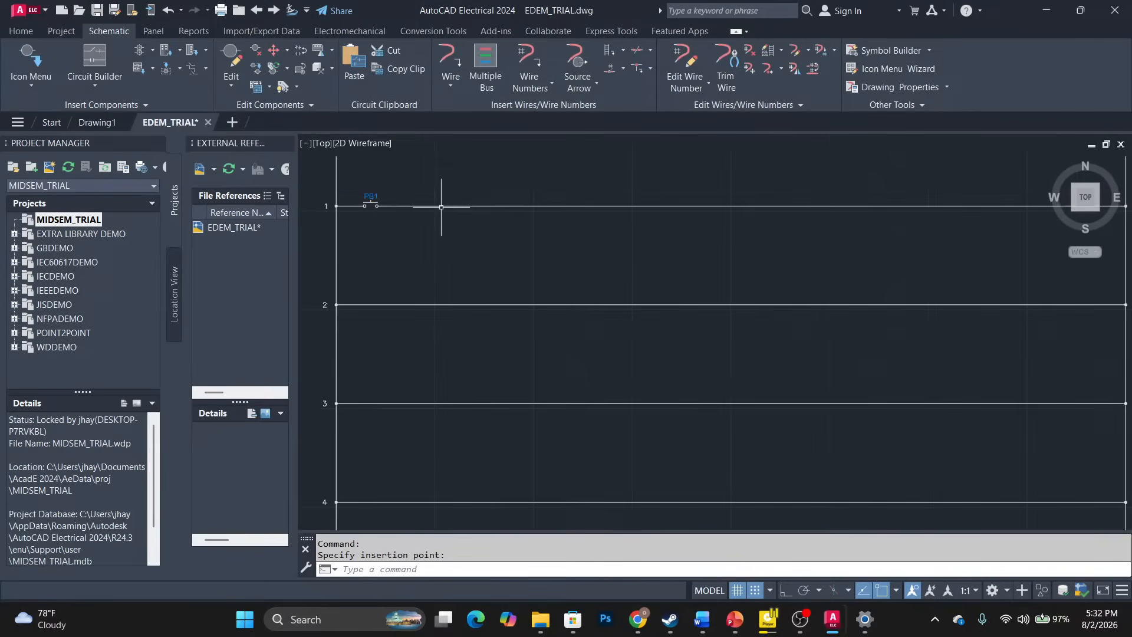
scroll(369, 203, "up", 8)
scroll(372, 227, "down", 8)
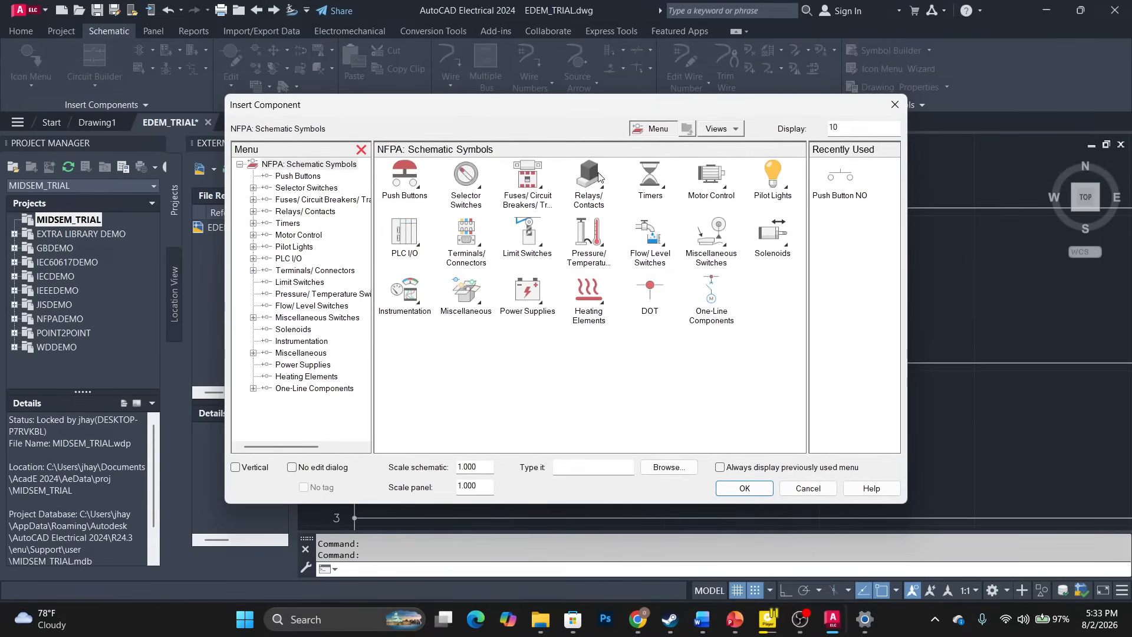
Insert a relay coil at the right end of rung 1, accepting tag CR1.
left_click(589, 177)
left_click(407, 180)
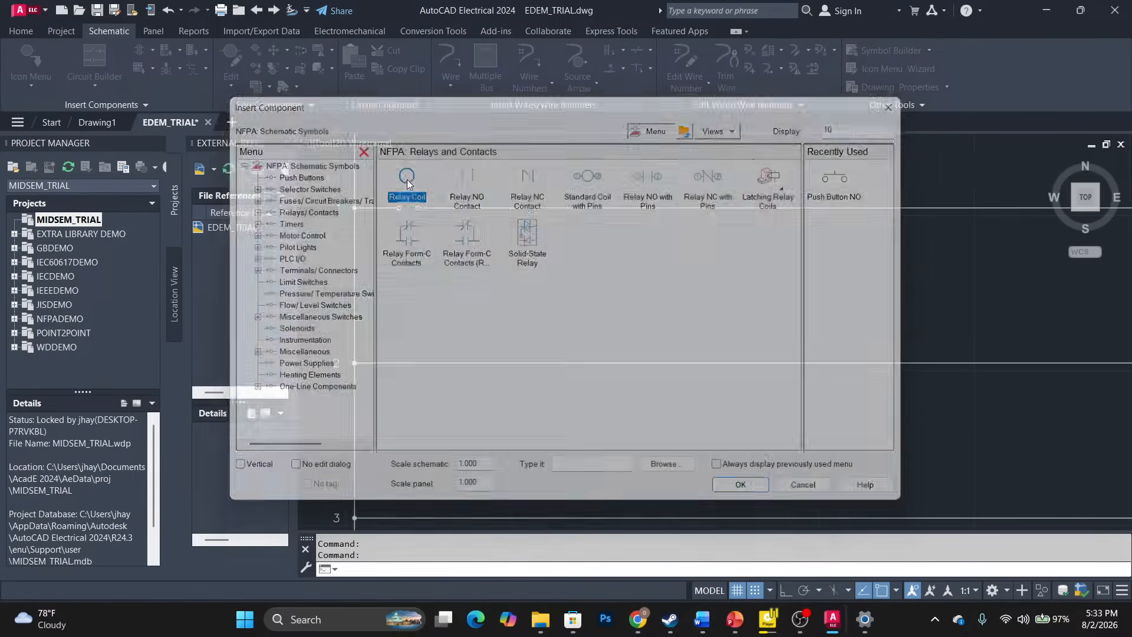
scroll(1011, 200, "down", 8)
middle_click_drag(1005, 204, 506, 360)
scroll(541, 351, "up", 10)
scroll(580, 331, "down", 6)
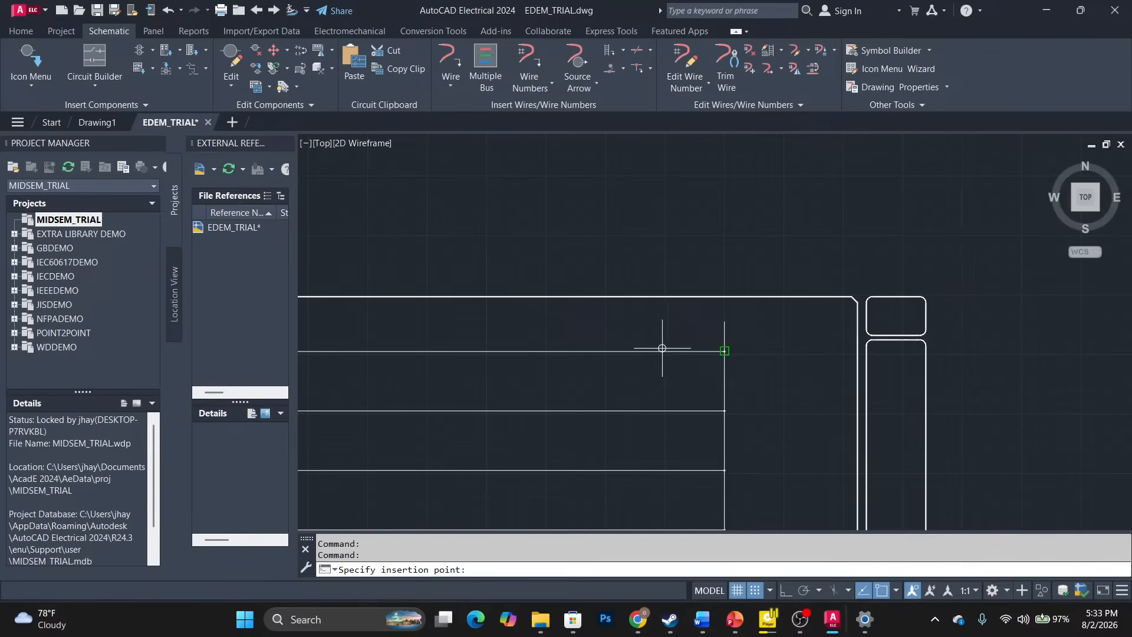
scroll(665, 350, "up", 5)
scroll(682, 399, "down", 8)
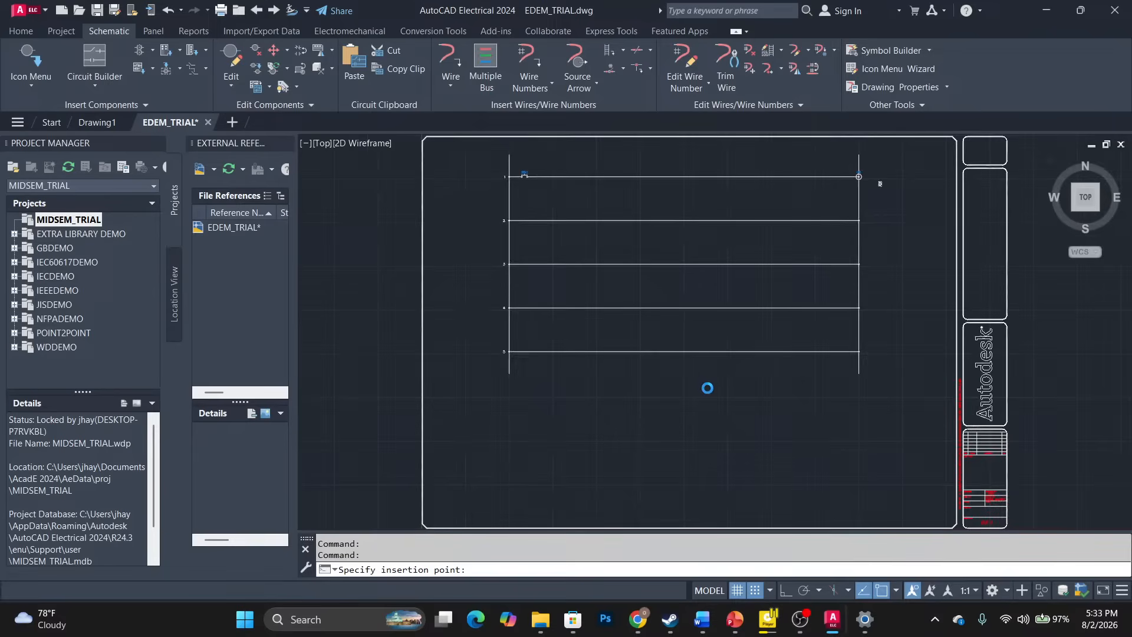
left_click(603, 495)
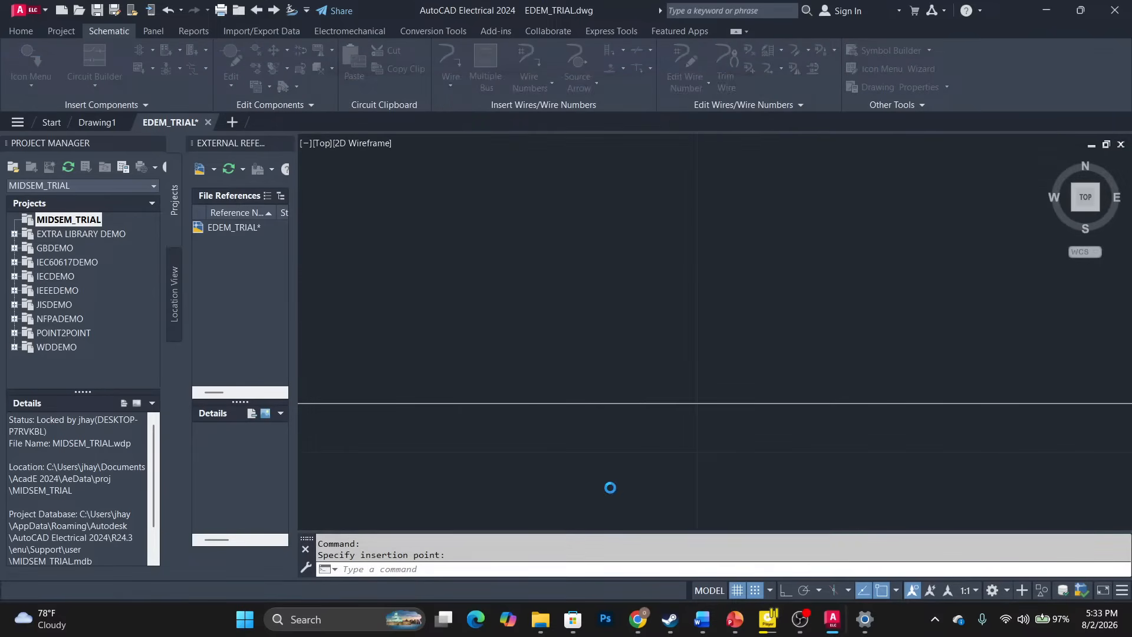
Zoom around rung 1 to inspect CR1 and its NO/NC cross-reference labels.
scroll(495, 289, "up", 4)
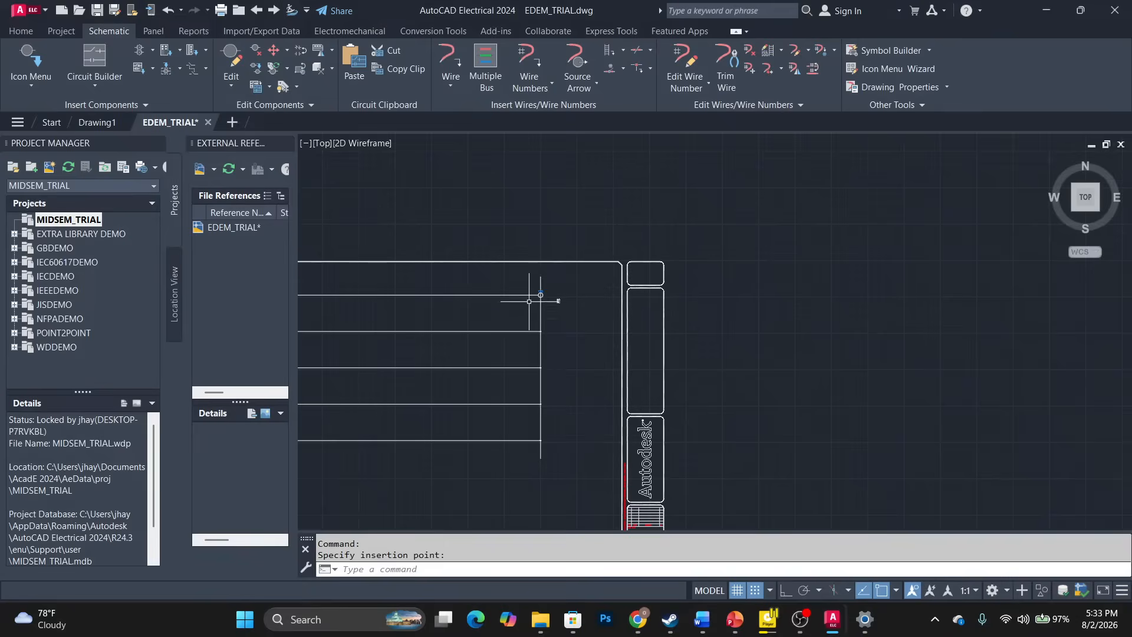
scroll(500, 295, "up", 6)
scroll(549, 297, "down", 10)
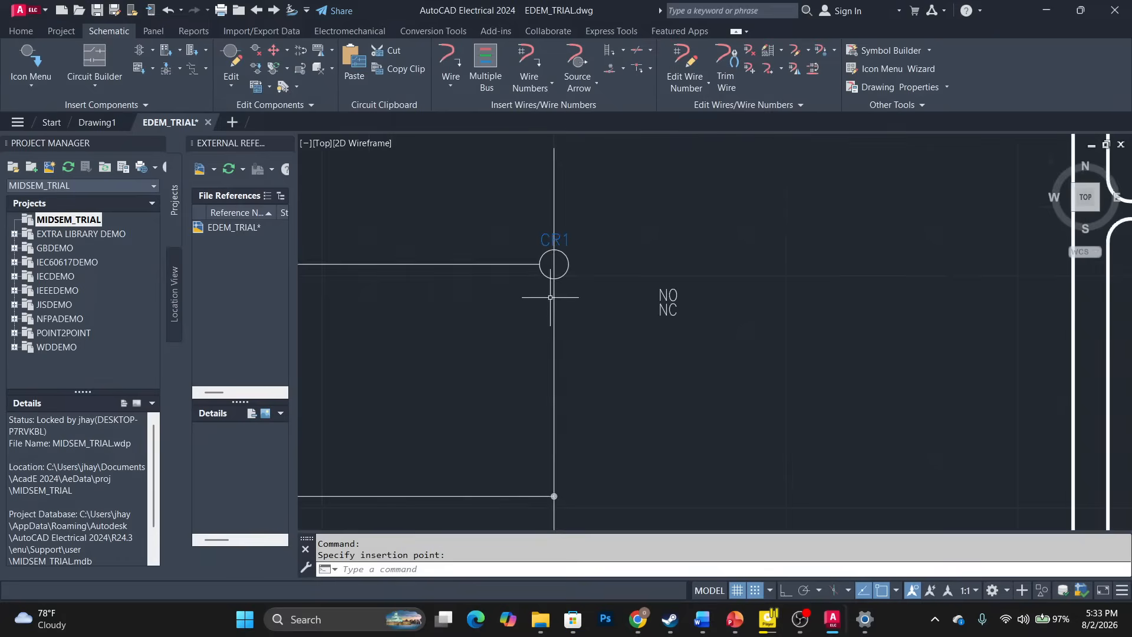
key("ctrl+z")
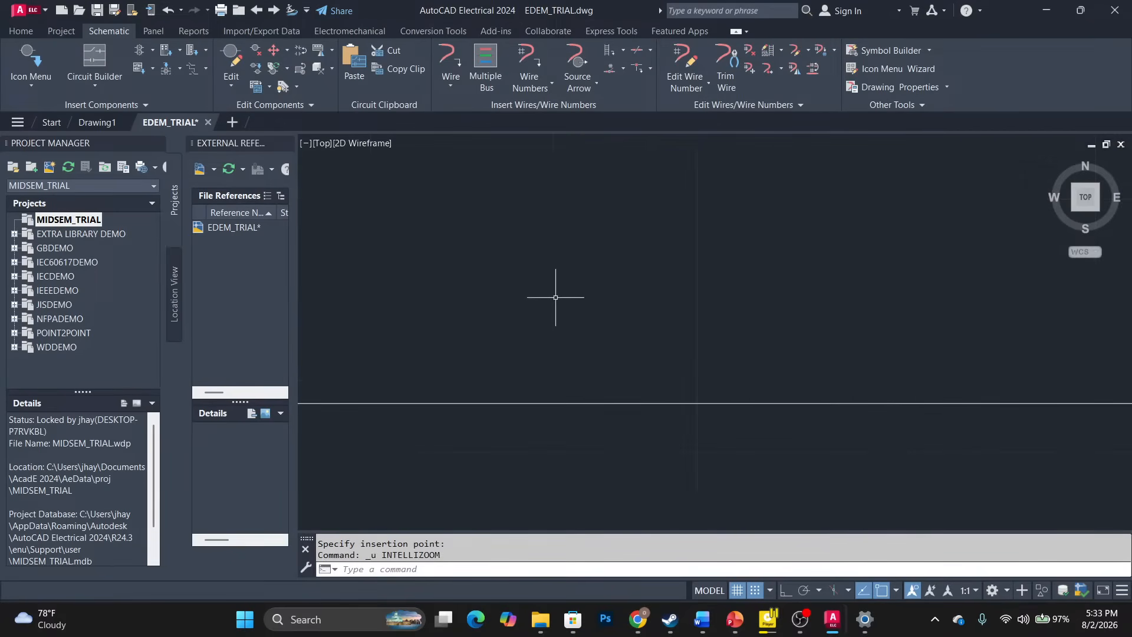
scroll(555, 299, "down", 10)
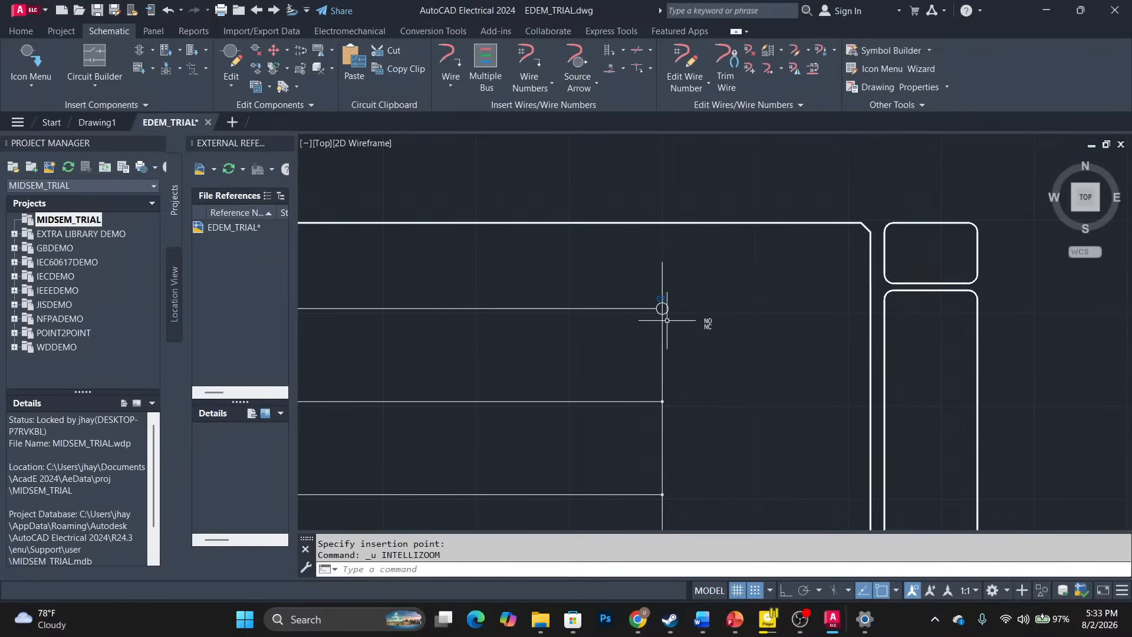
scroll(647, 319, "up", 5)
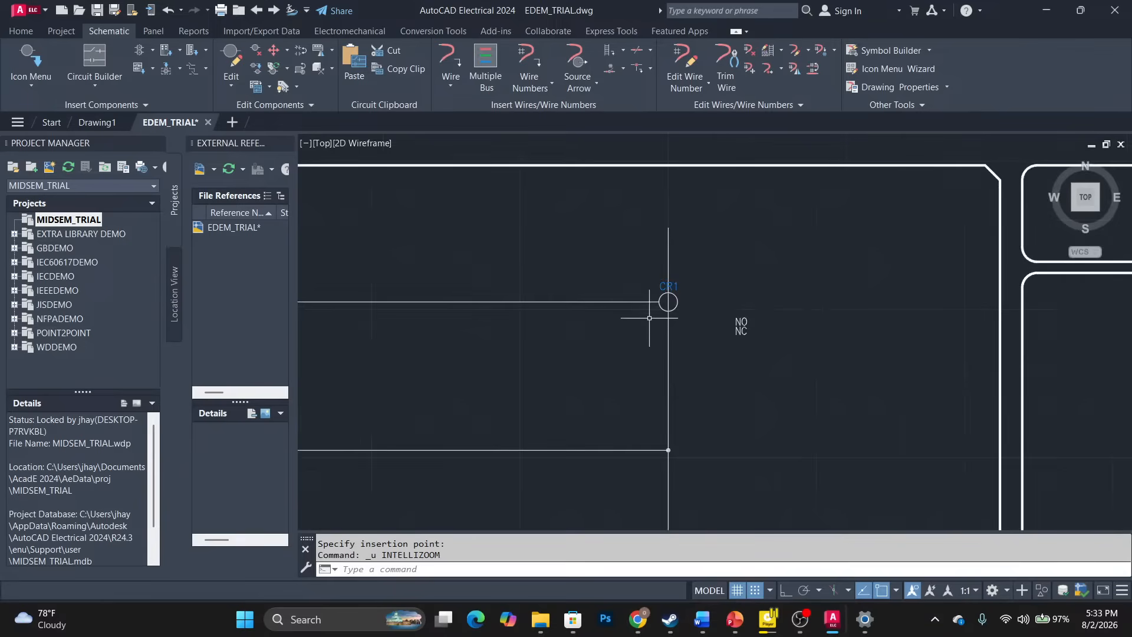
scroll(649, 315, "down", 2)
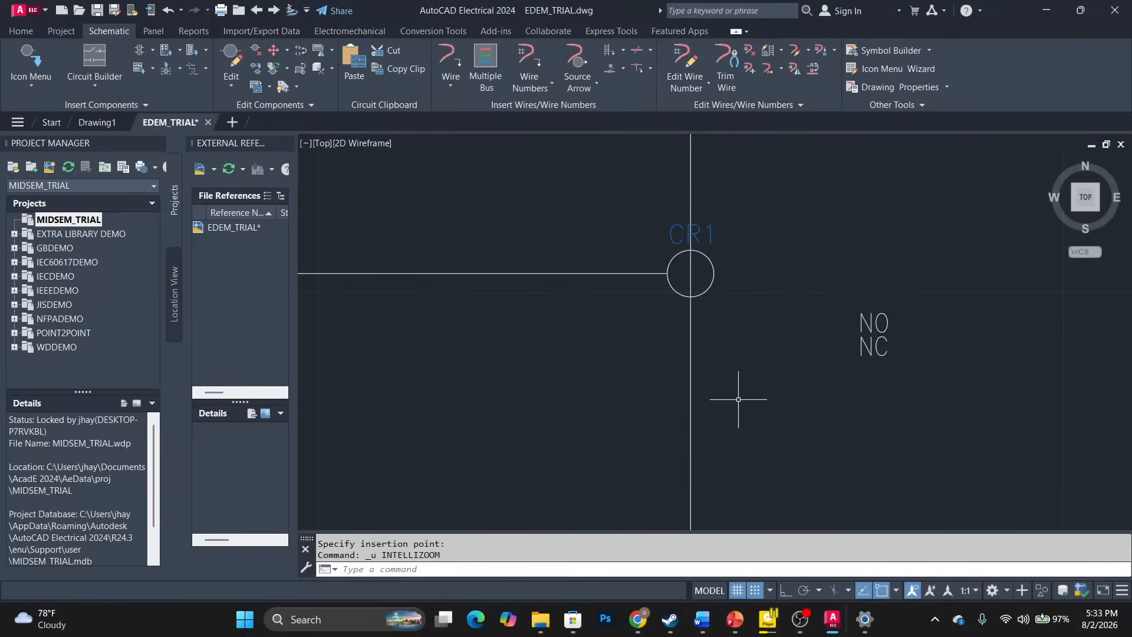
Turn off snap and grid, then delete relay coil CR1 without saving the drawing.
left_click(757, 591)
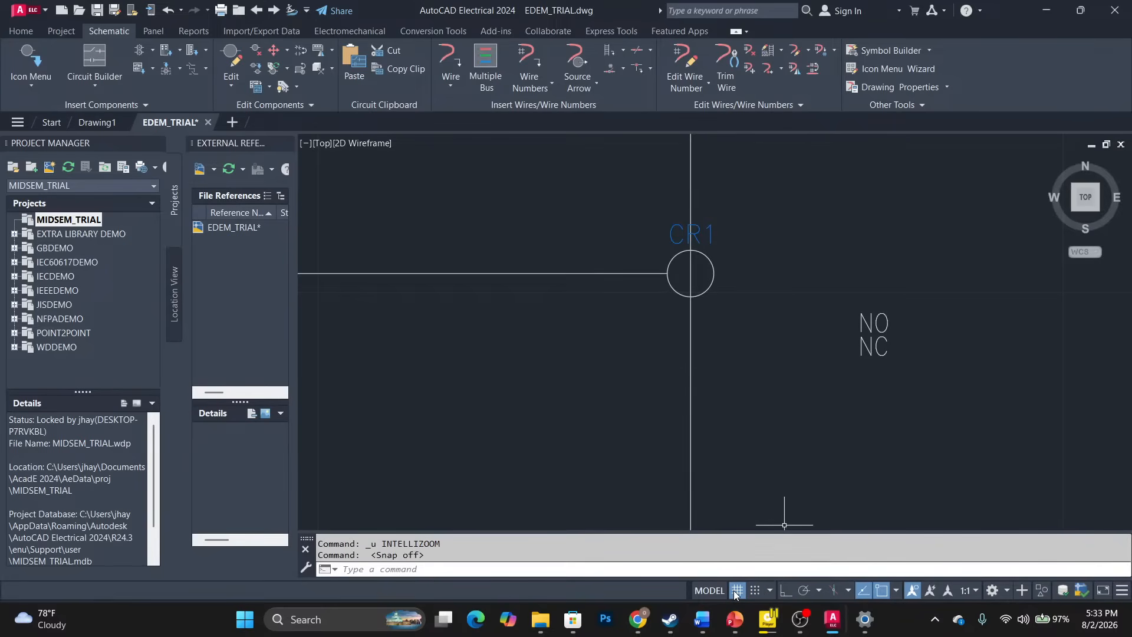
left_click(737, 591)
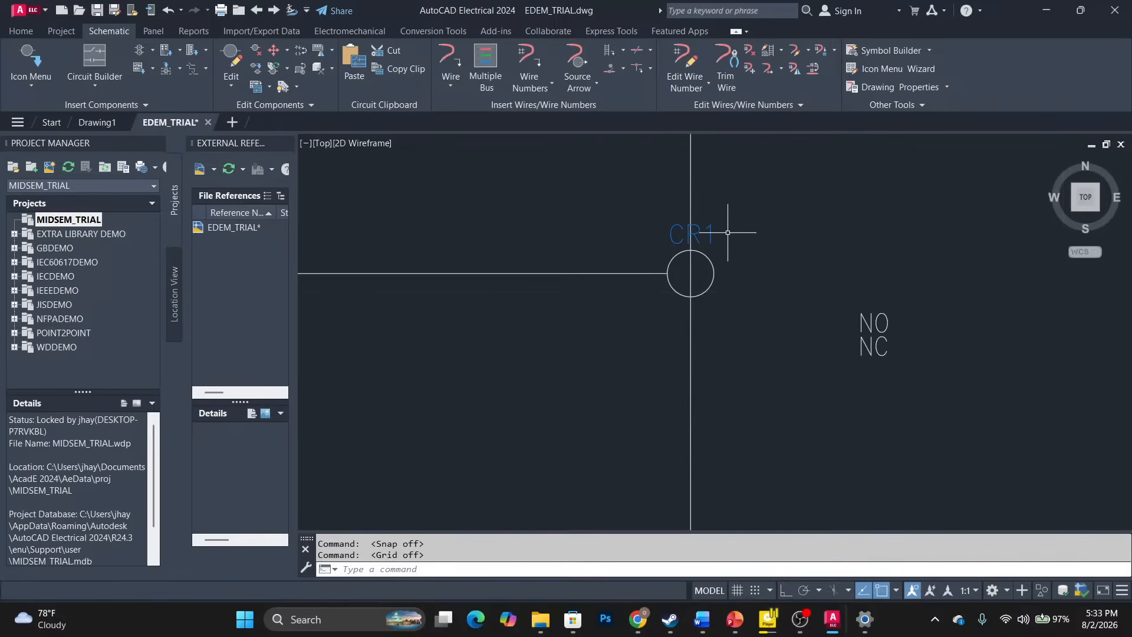
left_click(712, 263)
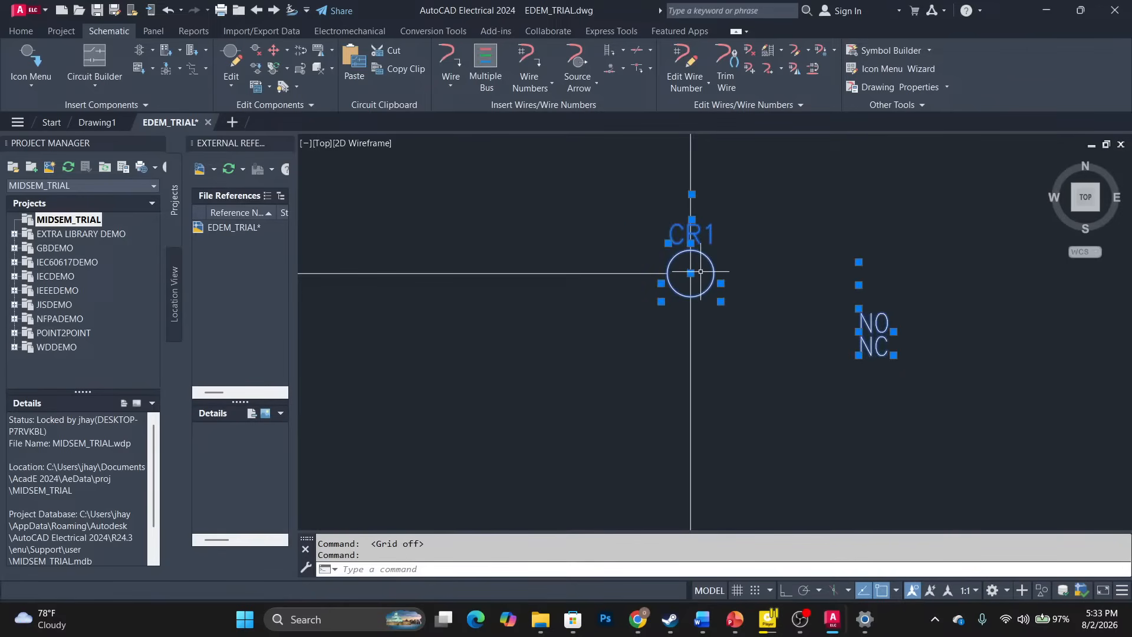
right_click(700, 267)
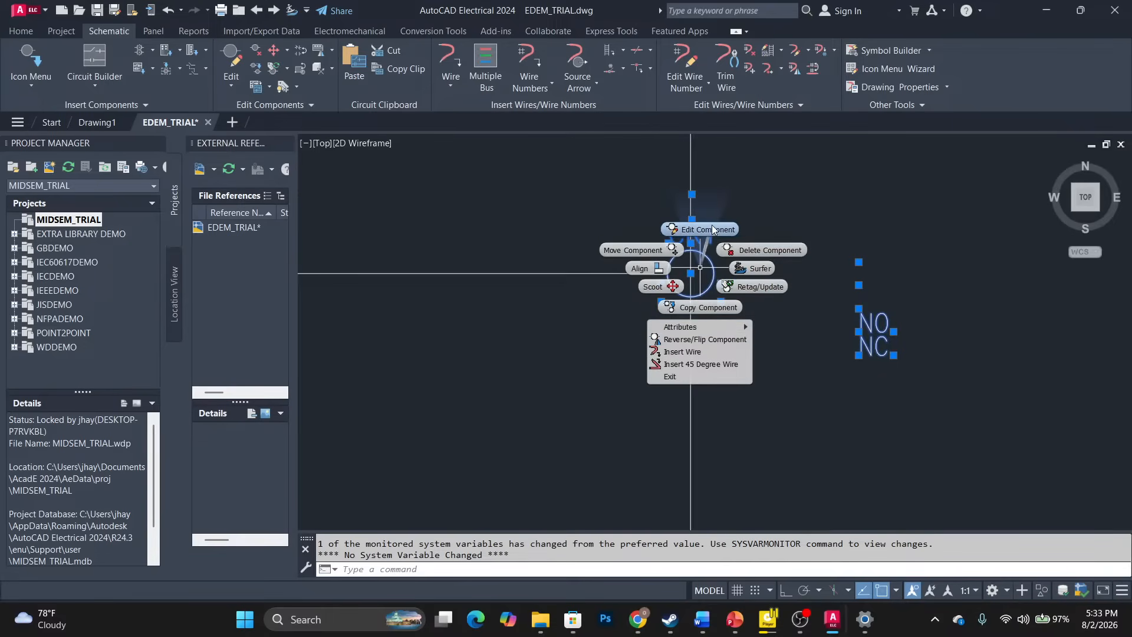
left_click(760, 250)
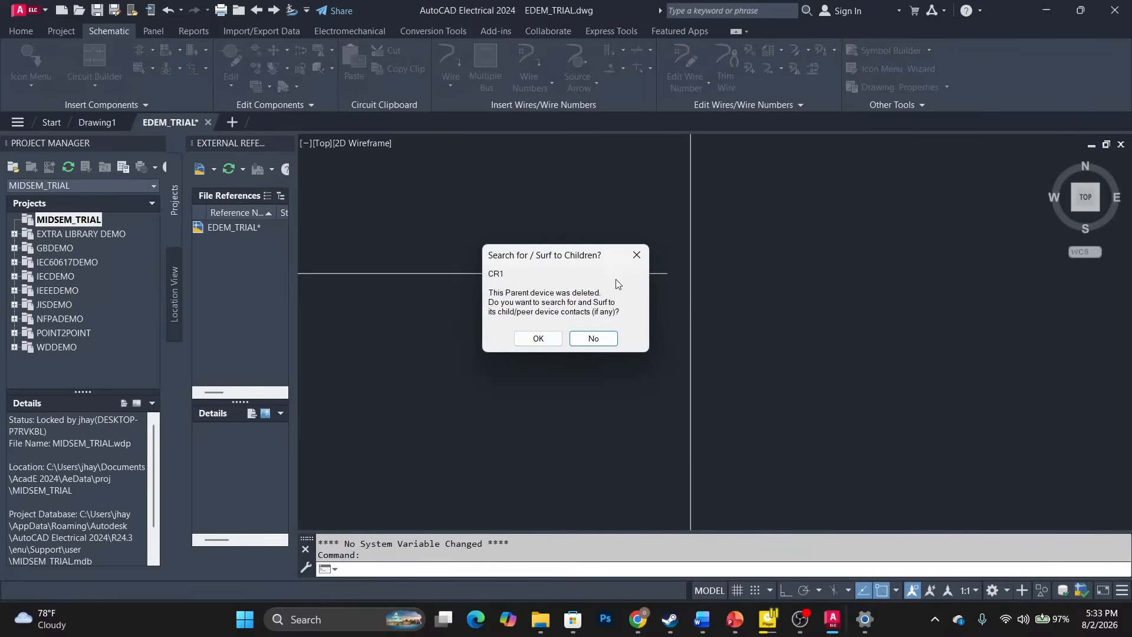
left_click(538, 337)
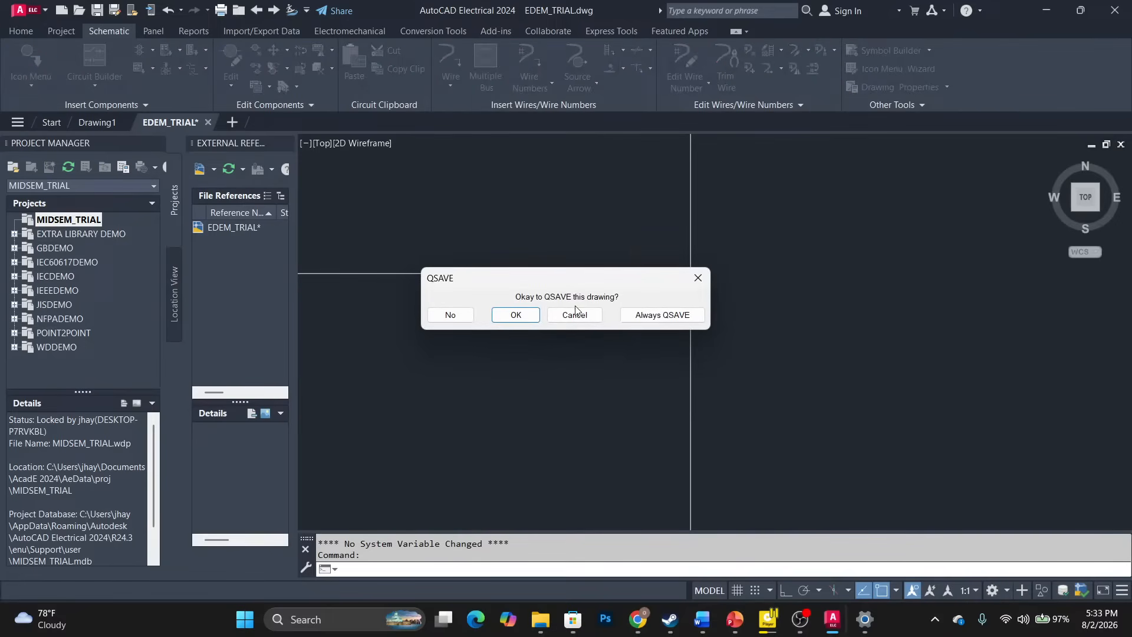
left_click(560, 315)
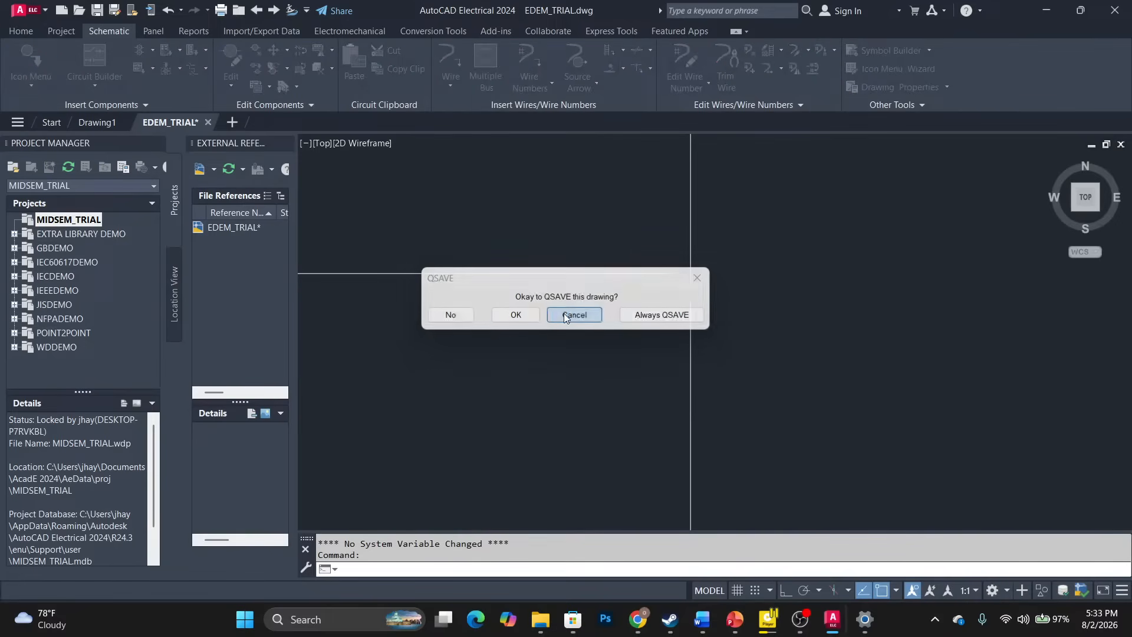
Stretch the rung 1 wire's right end out to the right rail.
left_click(663, 273)
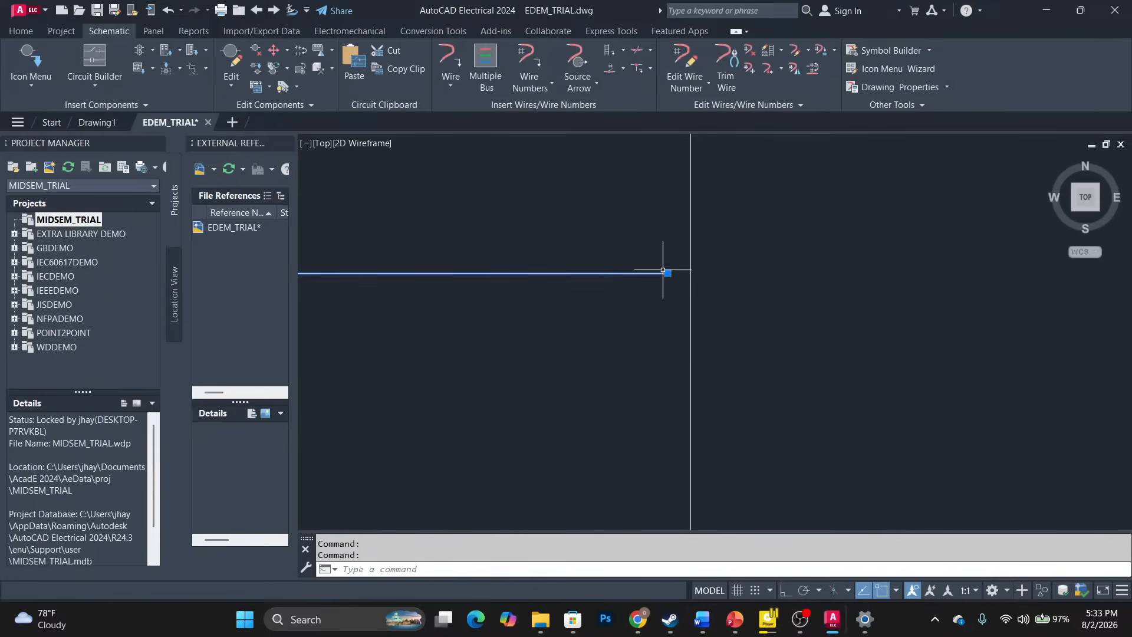
left_click(666, 273)
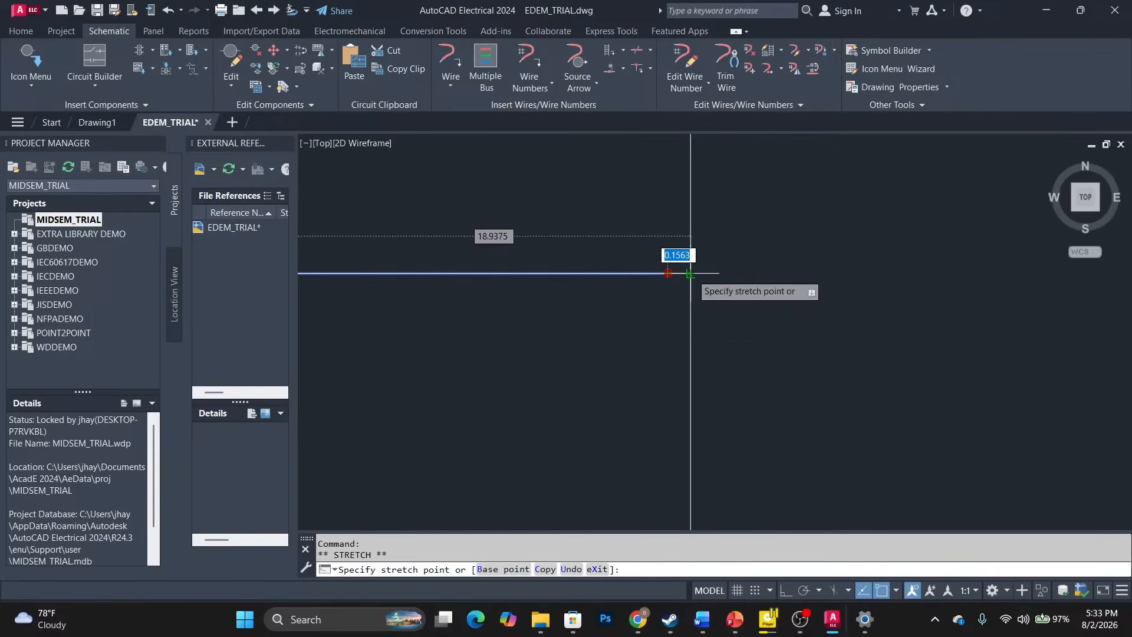
left_click(690, 273)
Try placing a relay coil on the rung 1 wire, cancel its dialog, and reselect the coil.
key("Escape")
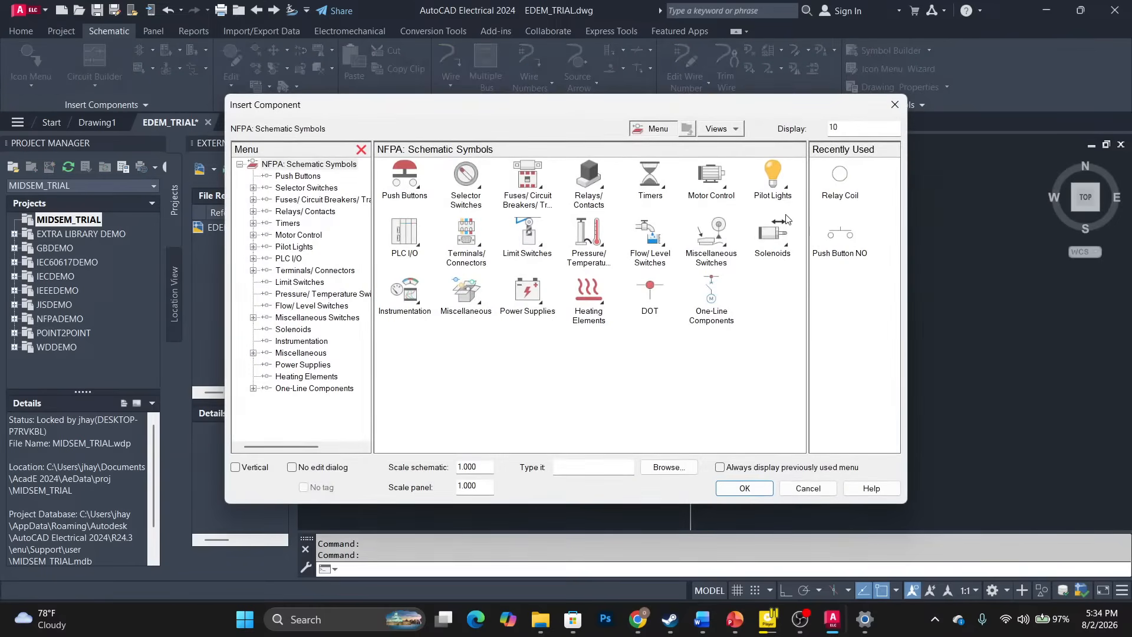
left_click(840, 177)
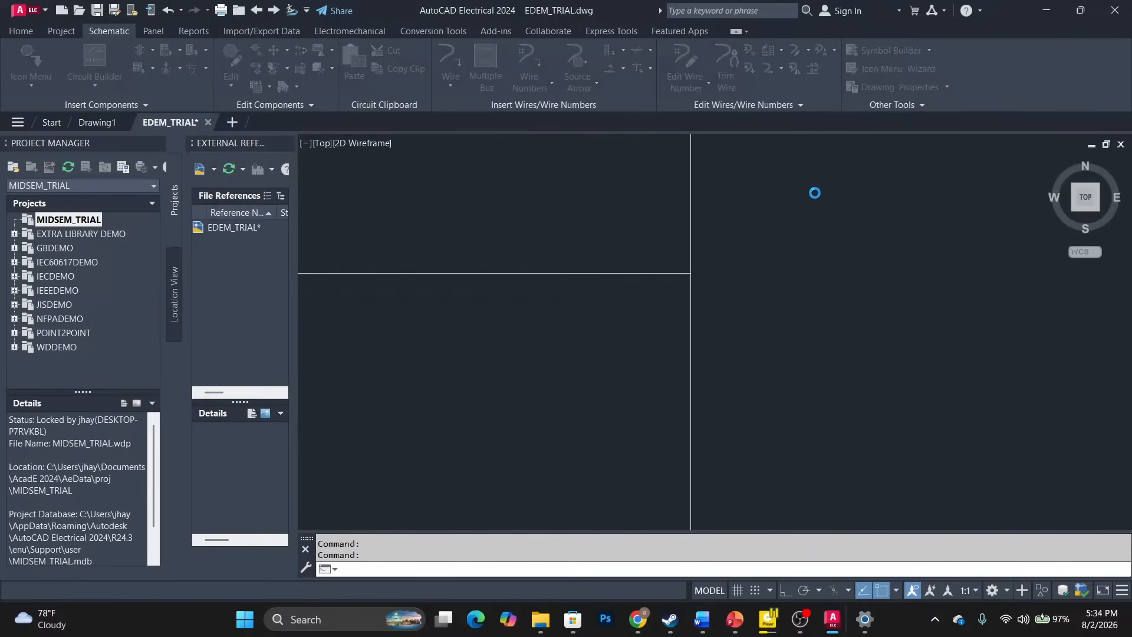
left_click(584, 273)
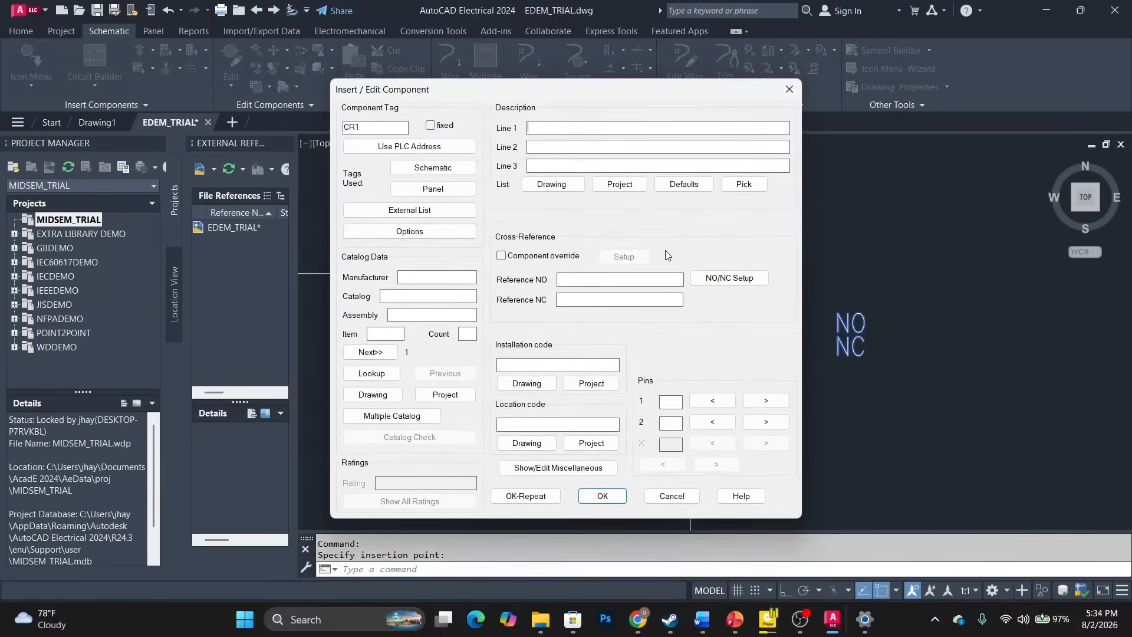
left_click(785, 89)
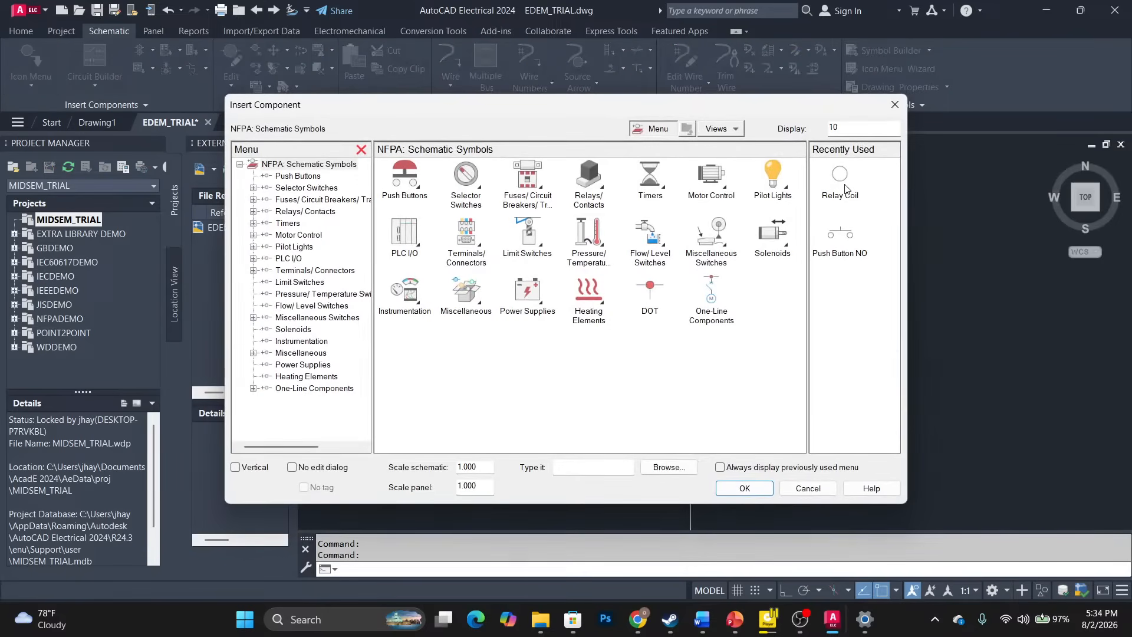
left_click(843, 188)
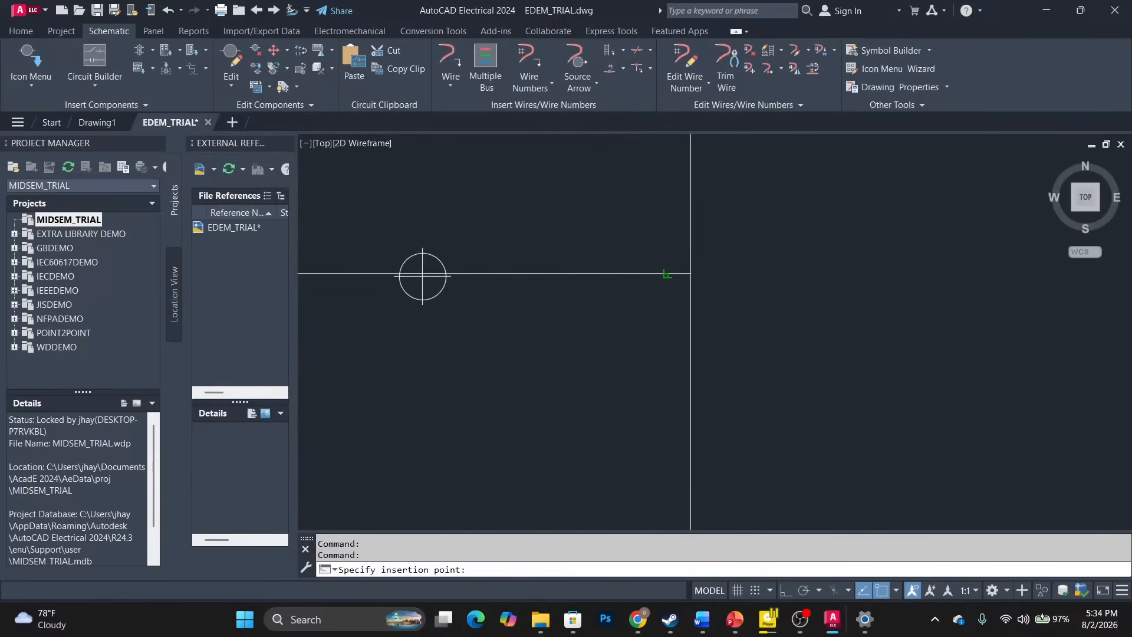
scroll(674, 275, "up", 5)
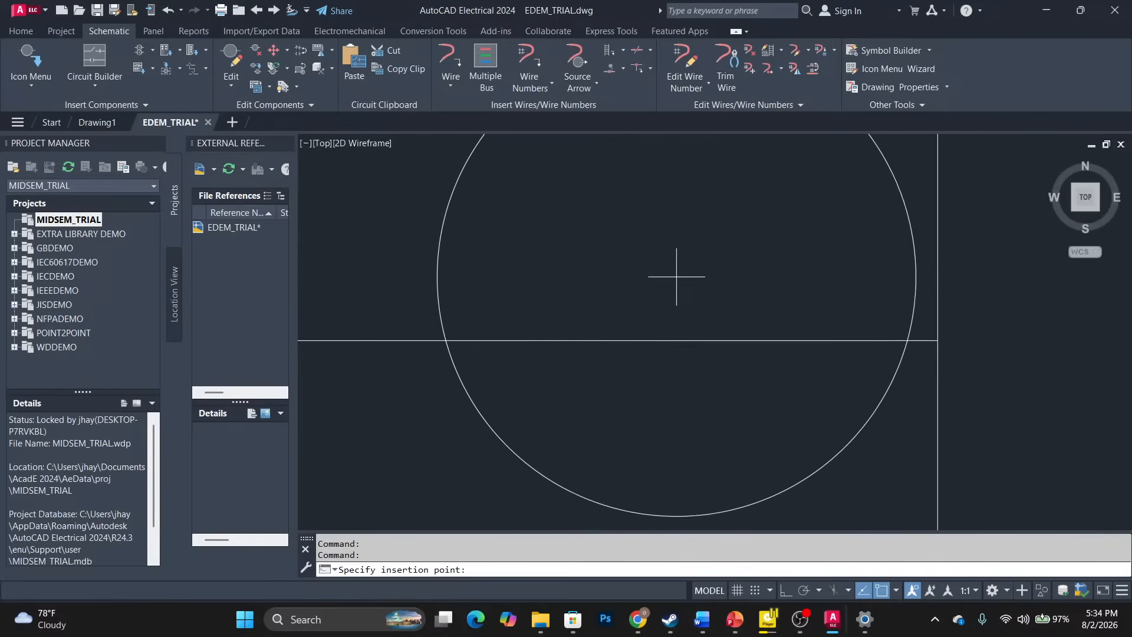
scroll(749, 317, "down", 5)
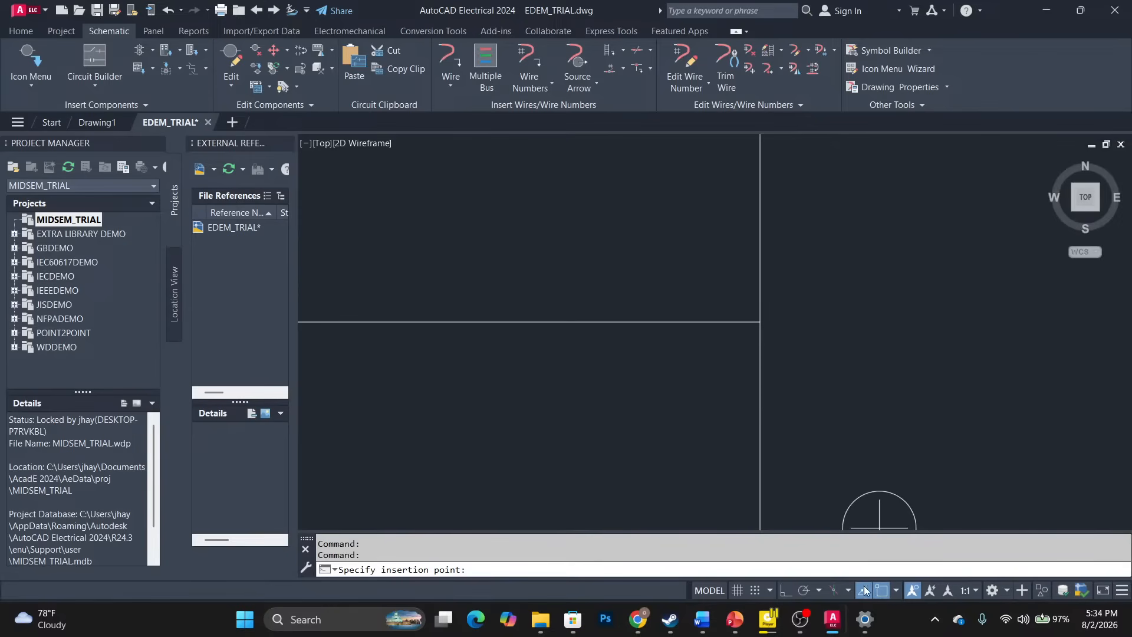
Enable Intersection, Tangent and Parallel object snaps and turn on Ortho.
left_click(894, 591)
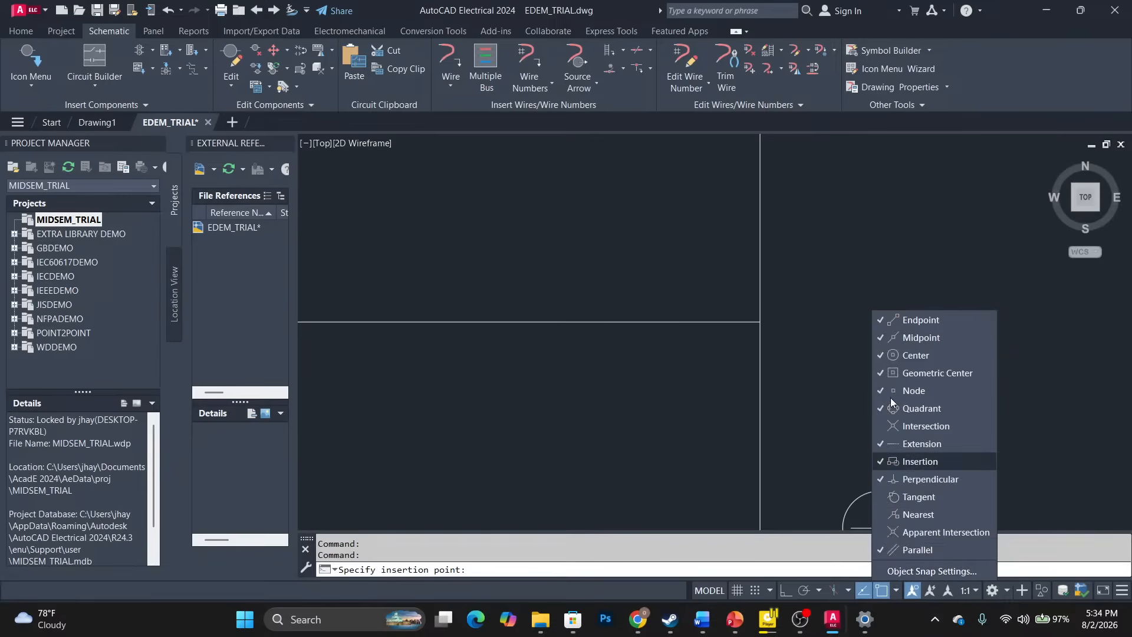
left_click(883, 427)
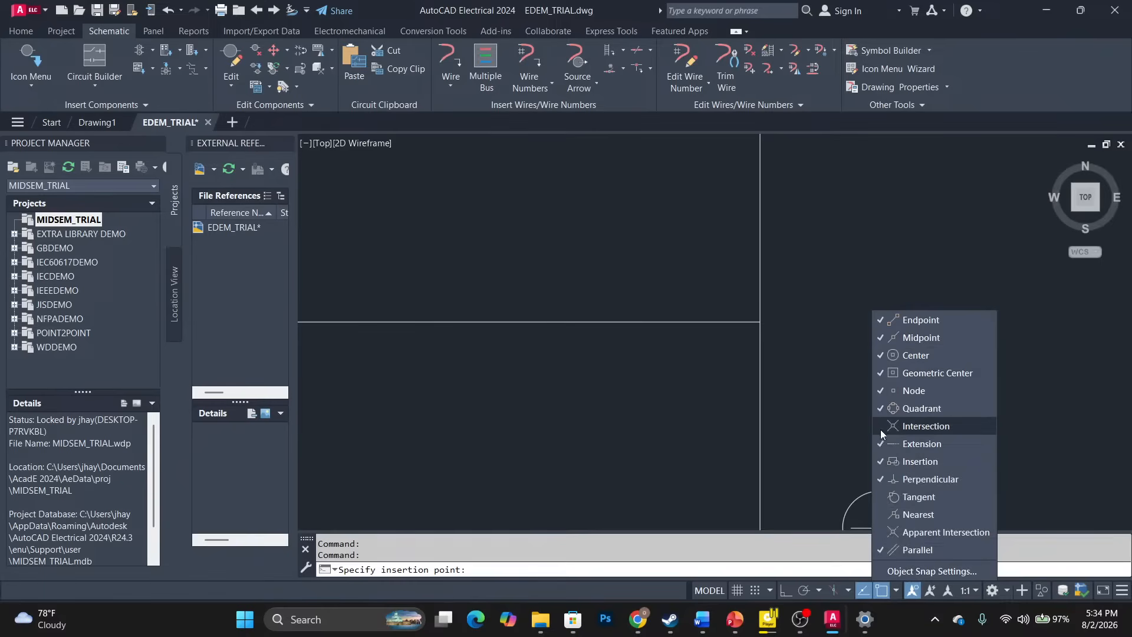
left_click(882, 497)
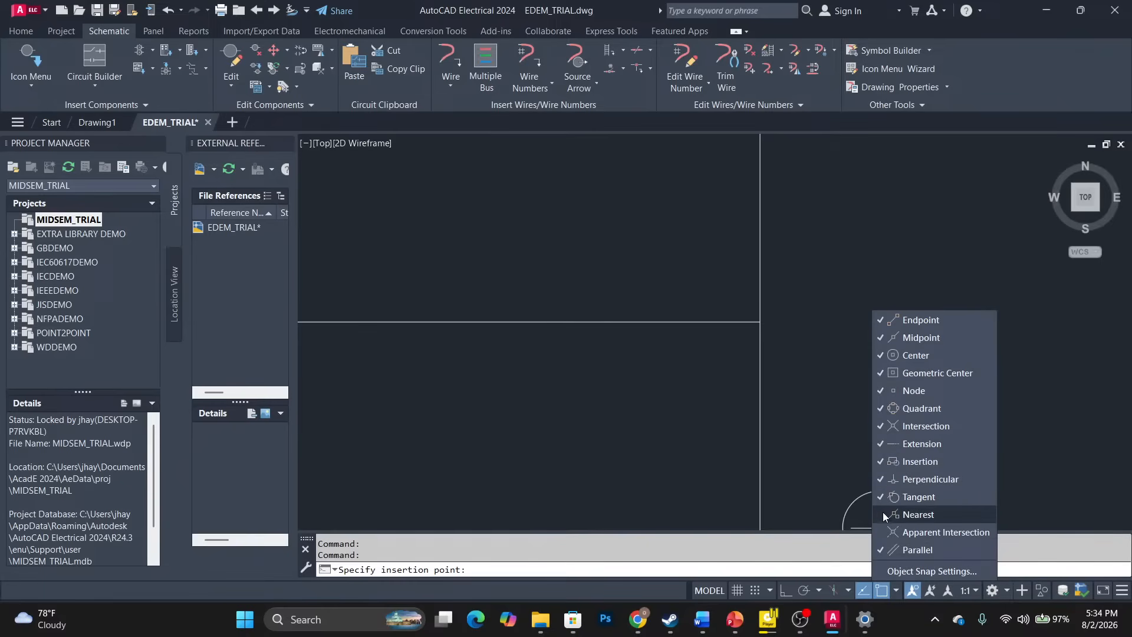
left_click(878, 549)
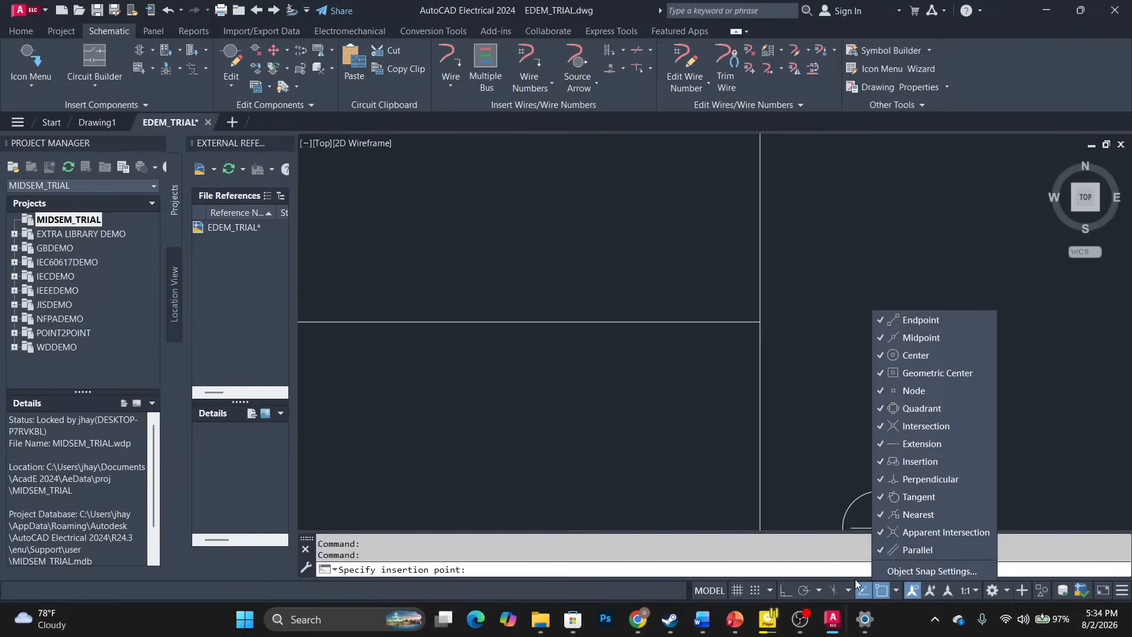
left_click(783, 590)
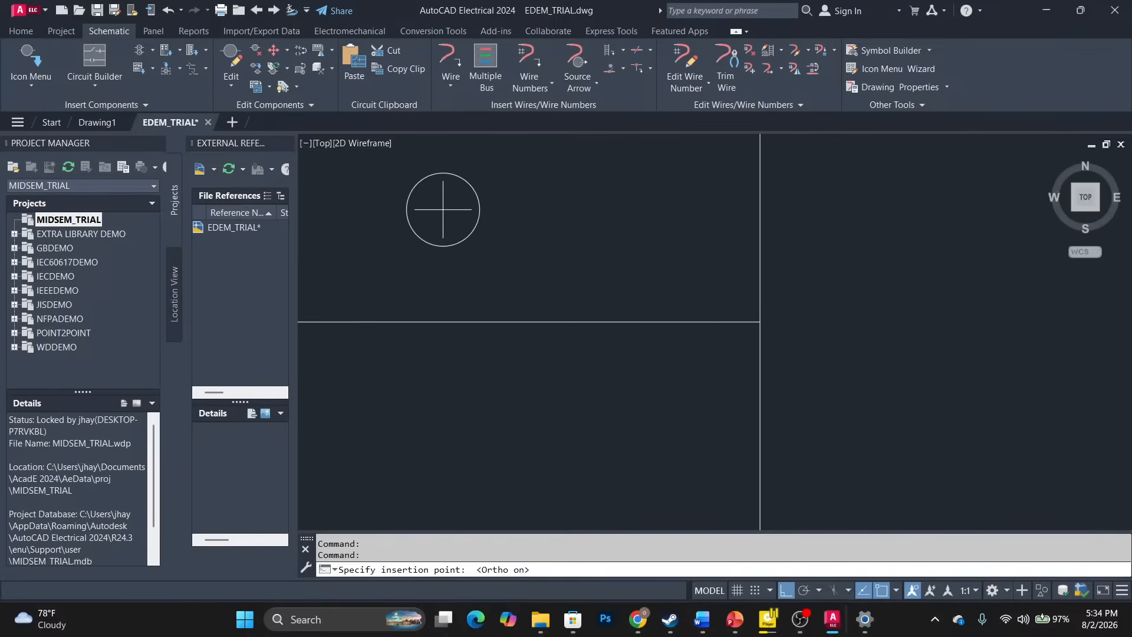
Place relay coil CR1 on the top rung near the right rail and accept its tag.
left_click(468, 321)
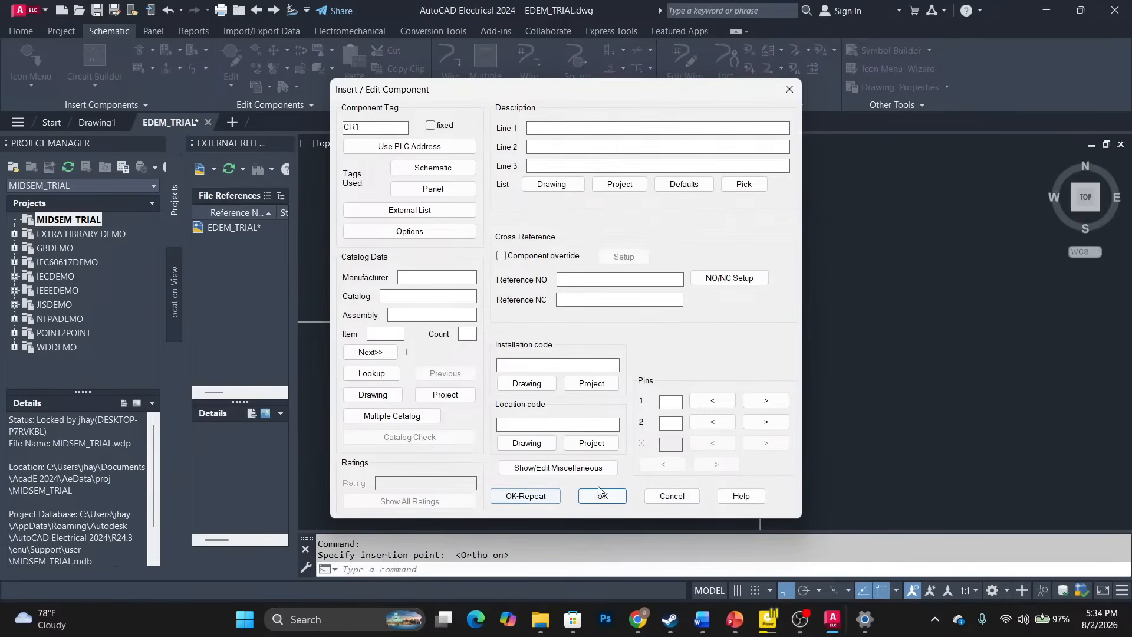
left_click(601, 495)
scroll(545, 249, "down", 8)
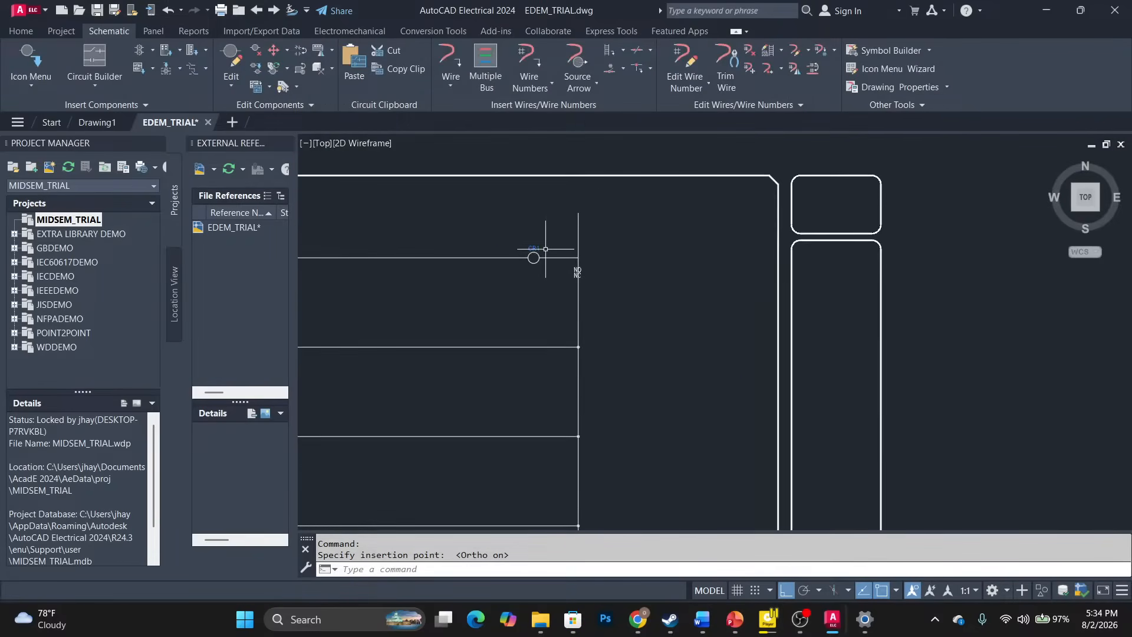
middle_click_drag(499, 272, 645, 296)
scroll(723, 291, "up", 8)
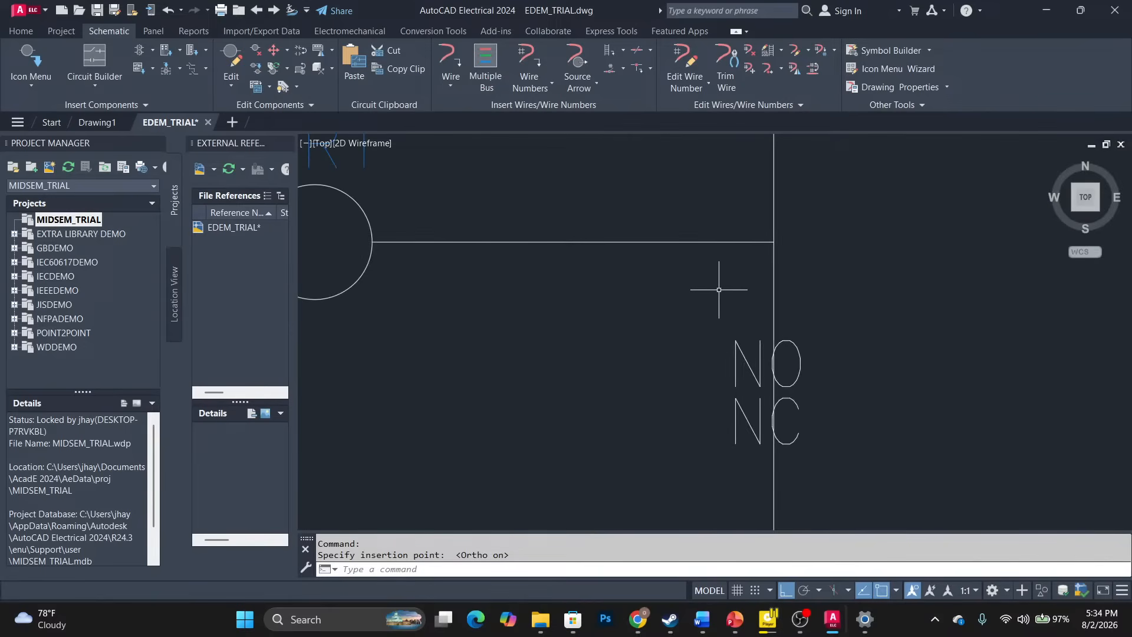
left_click(739, 340)
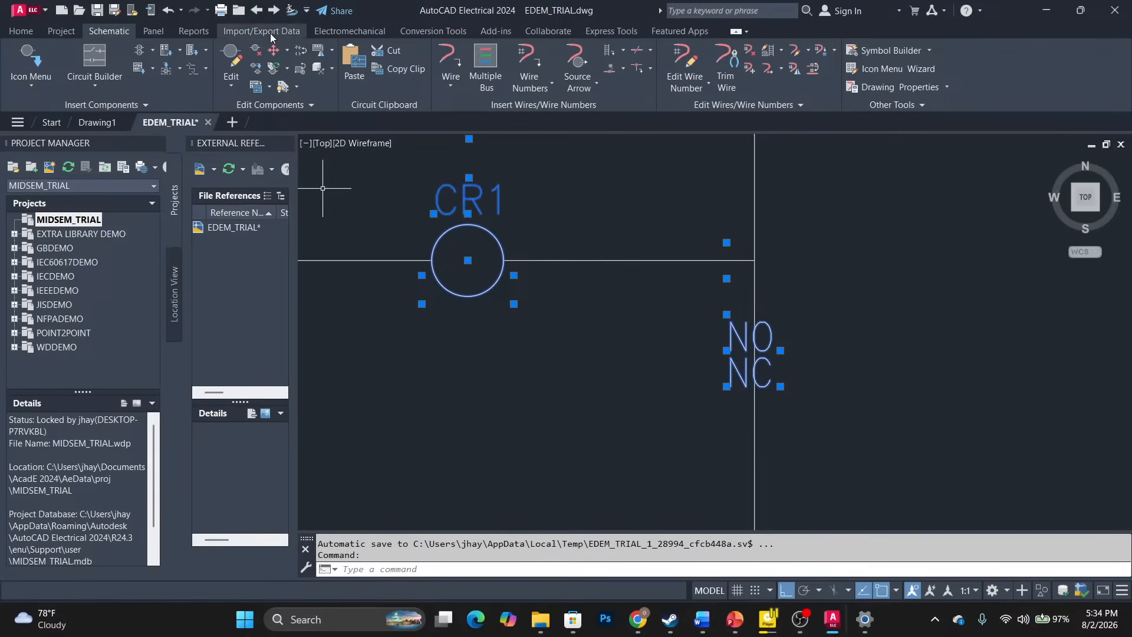
Scoot coil CR1 further right along rung 1, then zoom out to show PB1 and the first rungs.
left_click(274, 55)
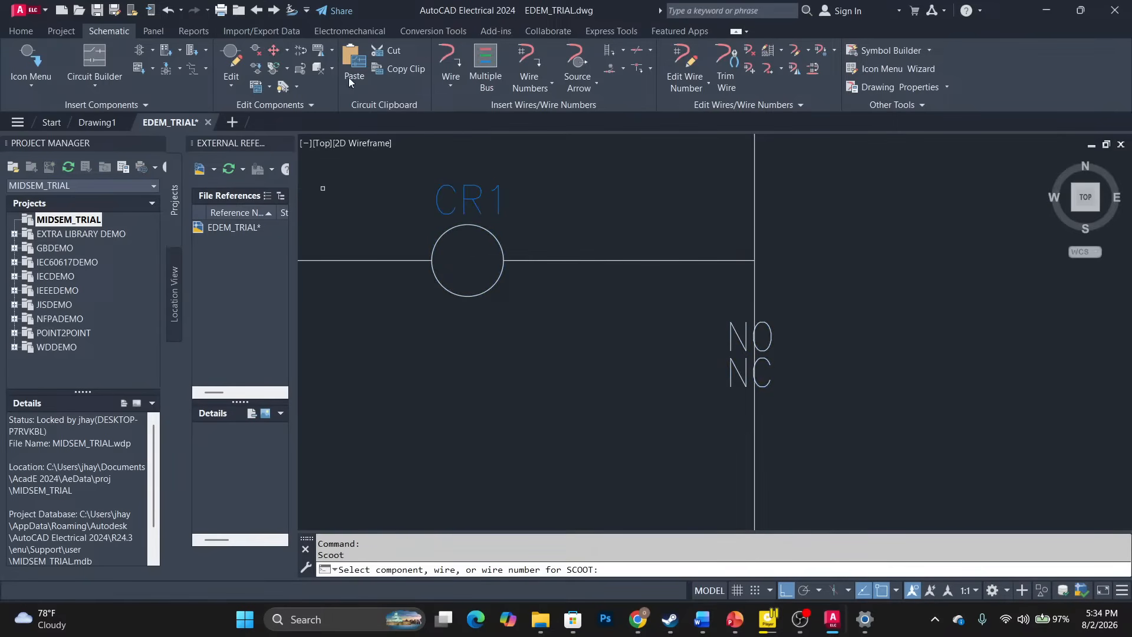
left_click(478, 231)
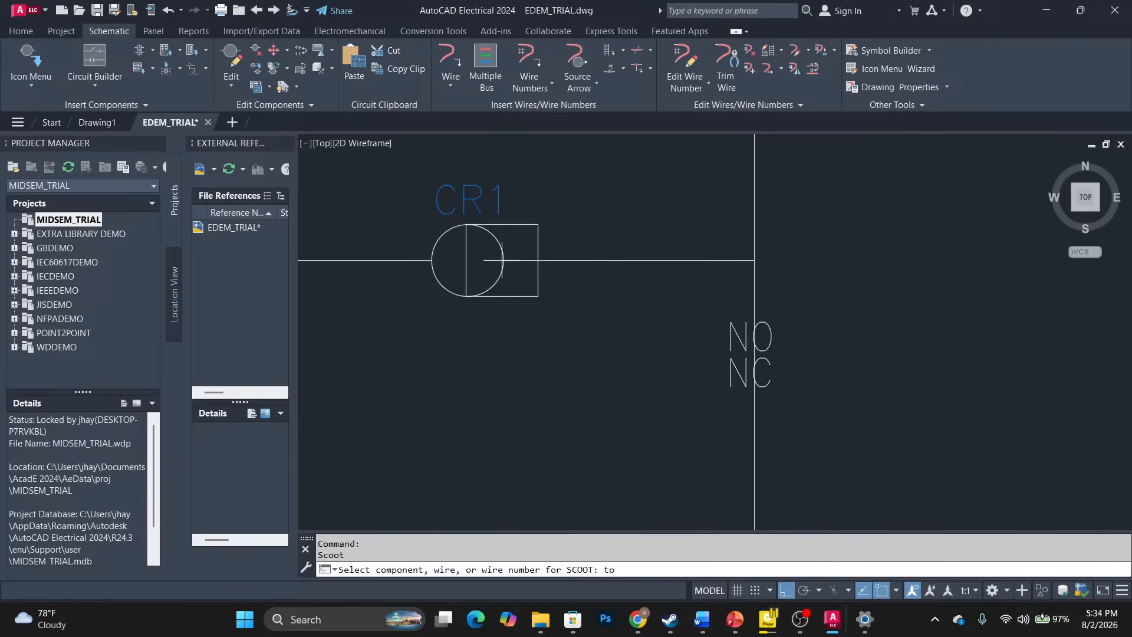
left_click(520, 246)
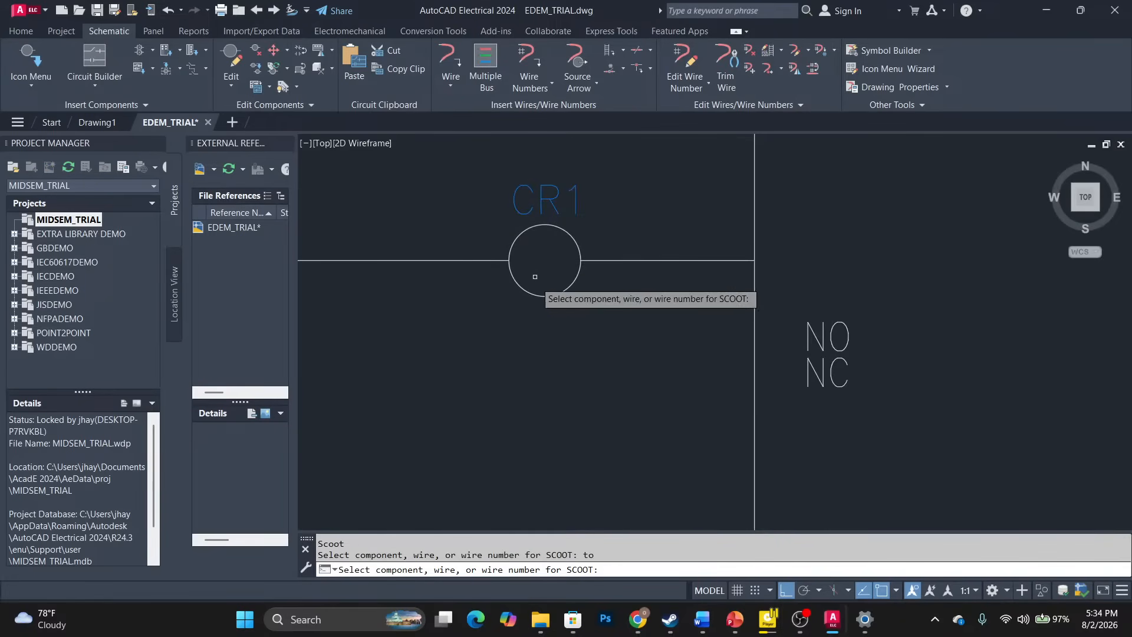
key("Escape")
scroll(470, 282, "down", 3)
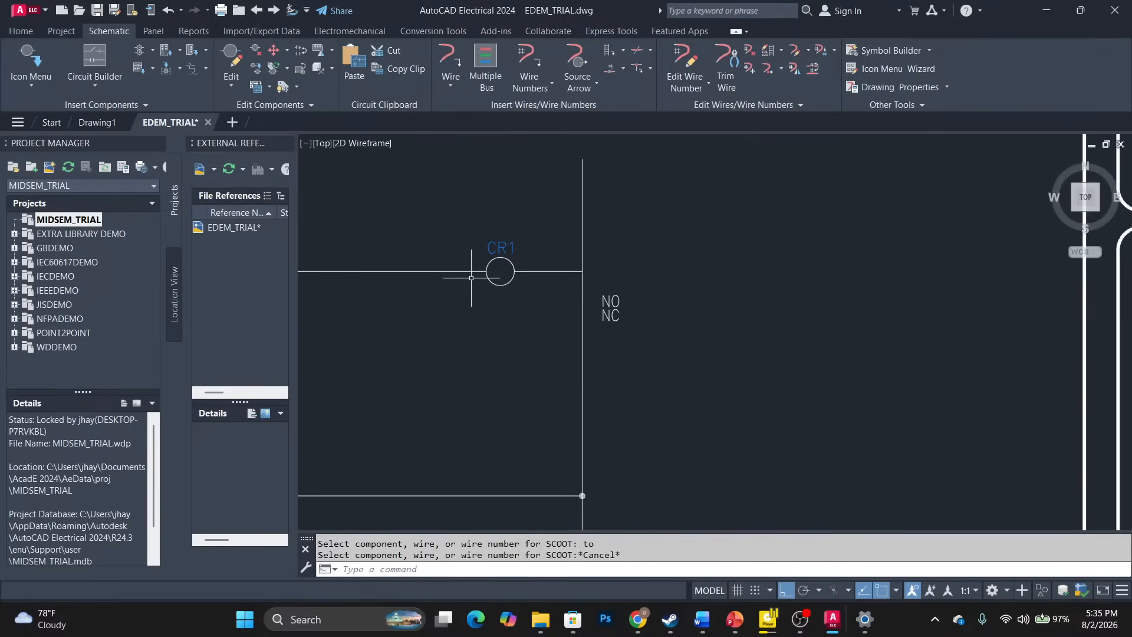
middle_click_drag(441, 263, 883, 257)
scroll(594, 253, "down", 8)
mouse_move(359, 275)
middle_mouse_down()
mouse_move(631, 288)
mouse_move(644, 252)
middle_mouse_up()
scroll(644, 251, "up", 5)
scroll(644, 251, "down", 5)
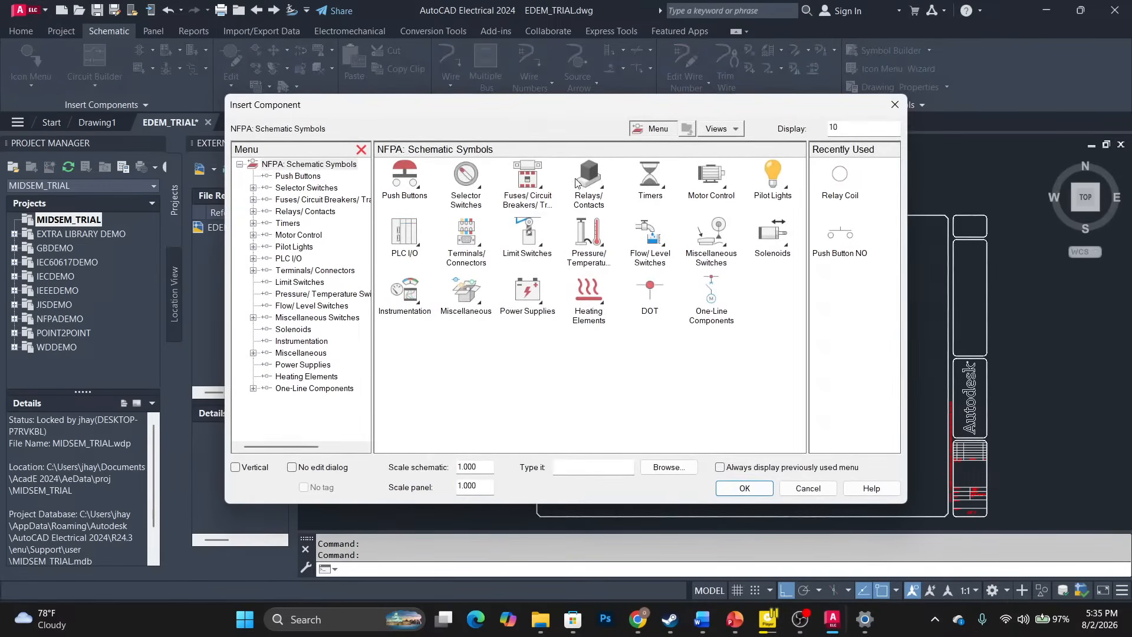
Place a relay NO contact on rung 2 tagged CR1.
left_click(580, 174)
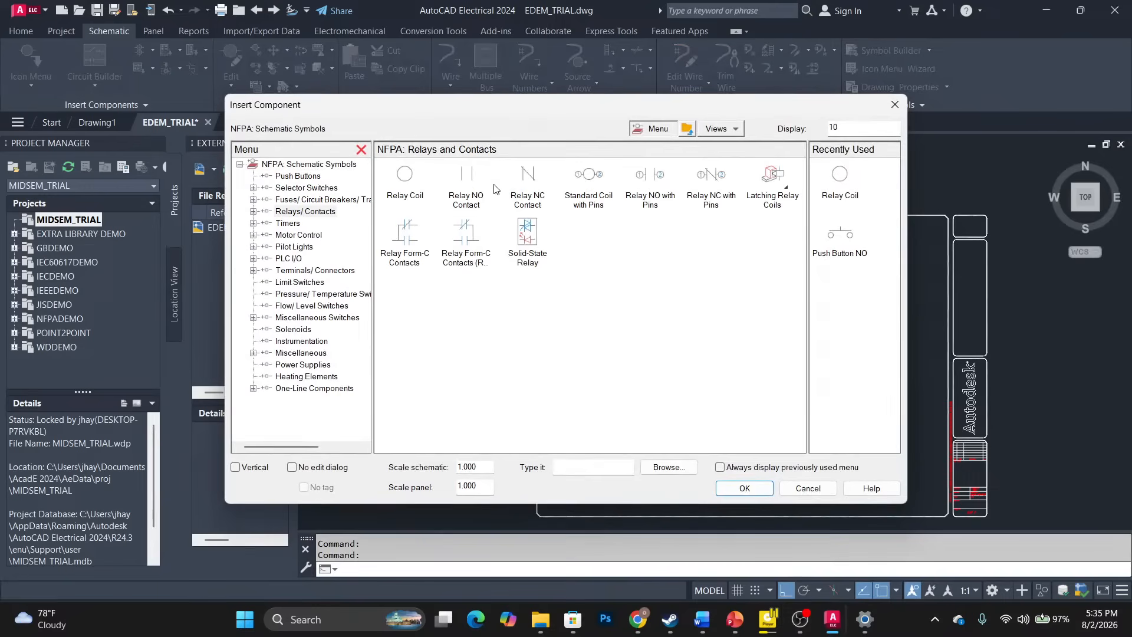
left_click(465, 177)
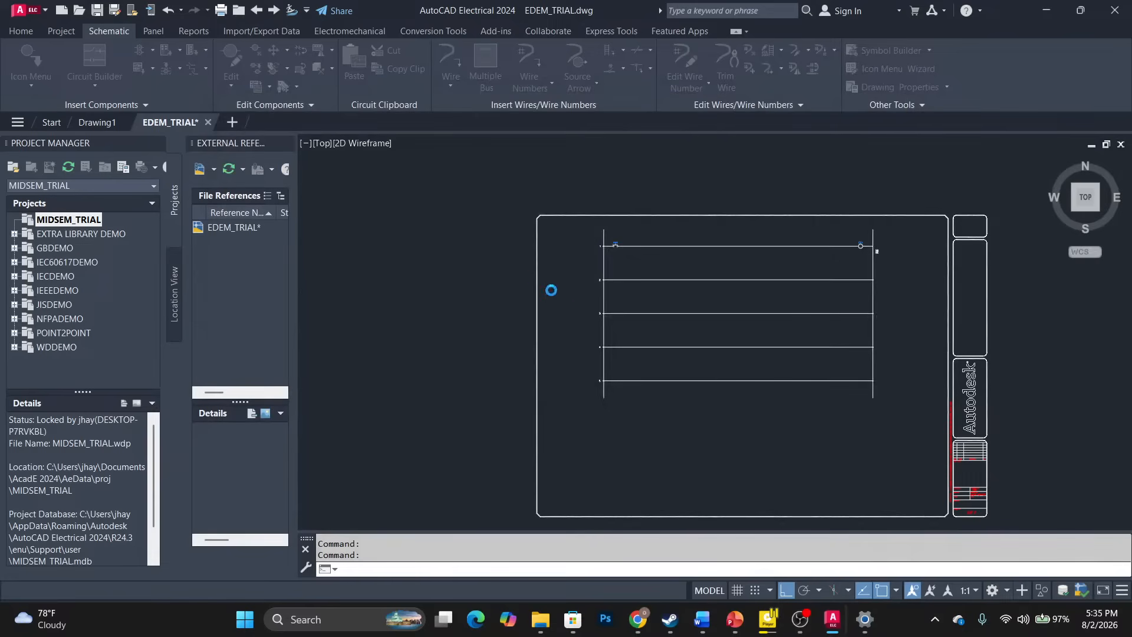
left_click(646, 279)
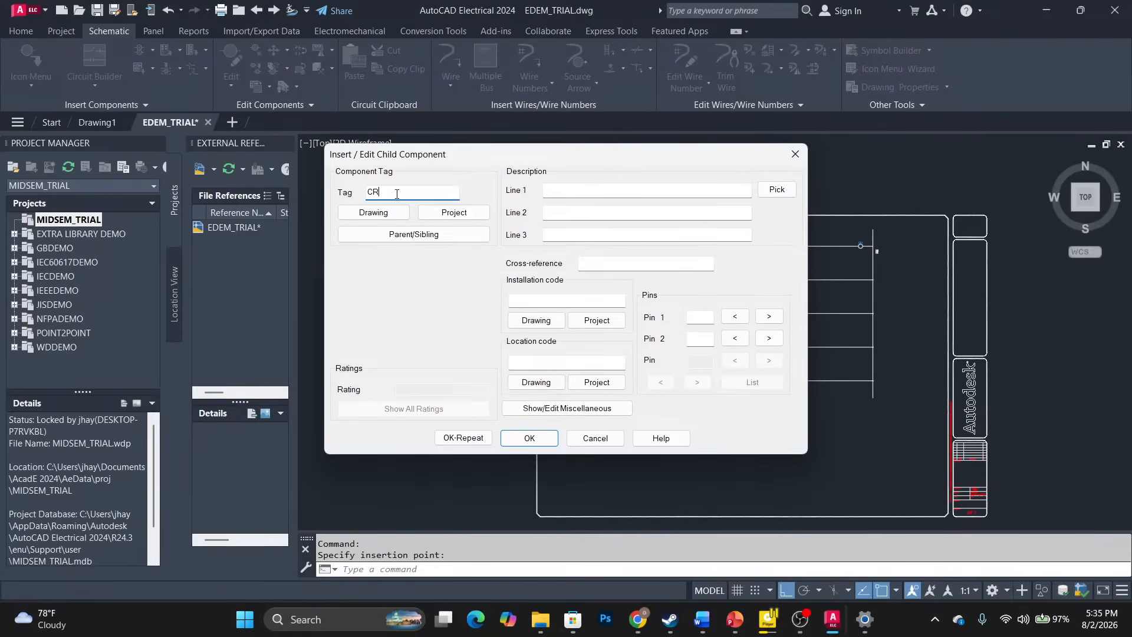
type("1")
left_click(528, 437)
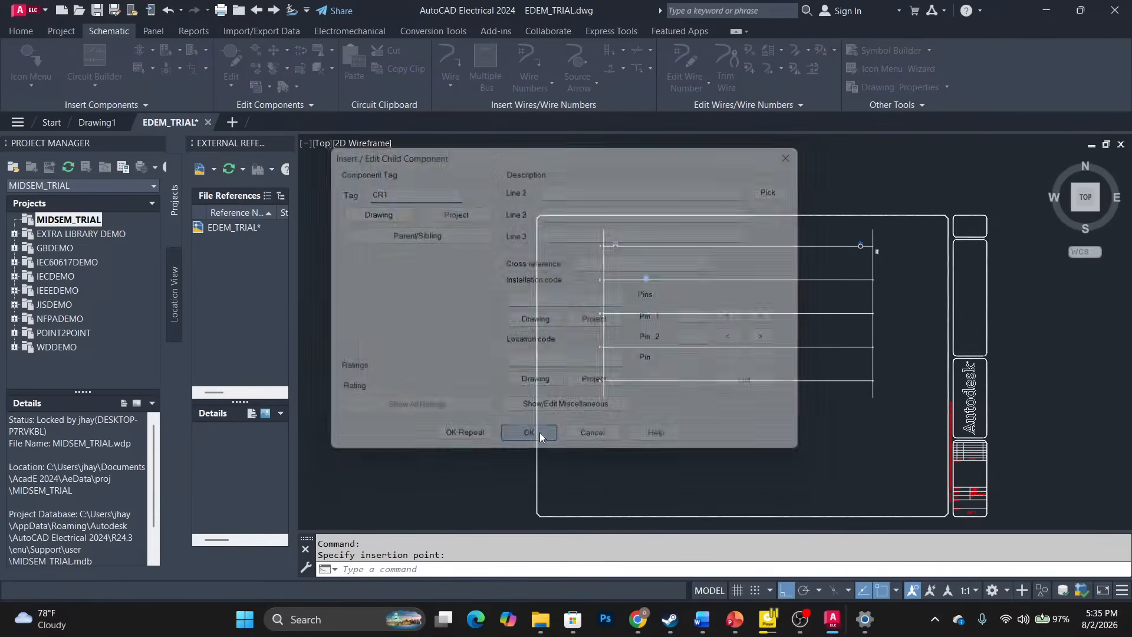
scroll(645, 279, "up", 8)
scroll(646, 279, "down", 6)
middle_click_drag(759, 250, 480, 264)
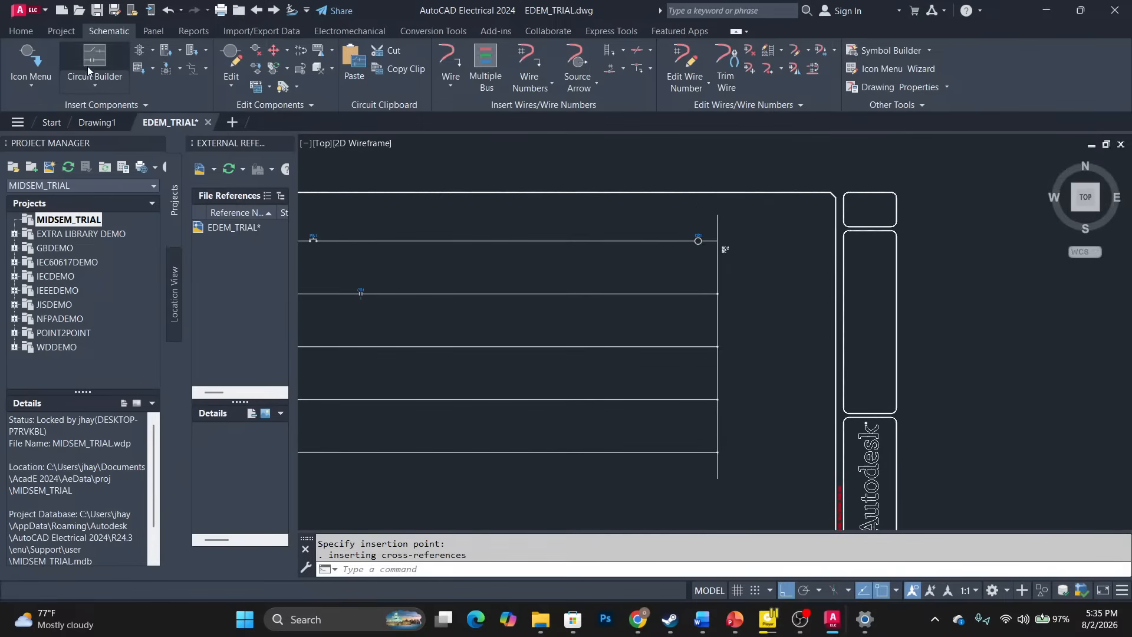
Insert relay coil CR2 on rung 2 near the right rail, described MOTOR CONTROL.
left_click(29, 61)
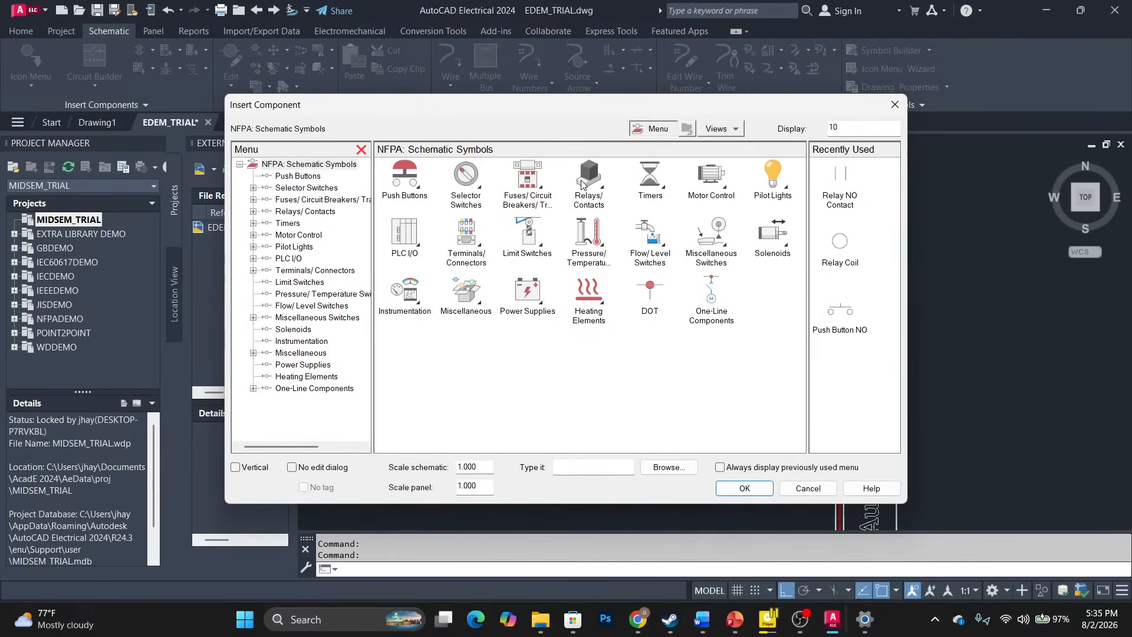
left_click(581, 184)
left_click(412, 174)
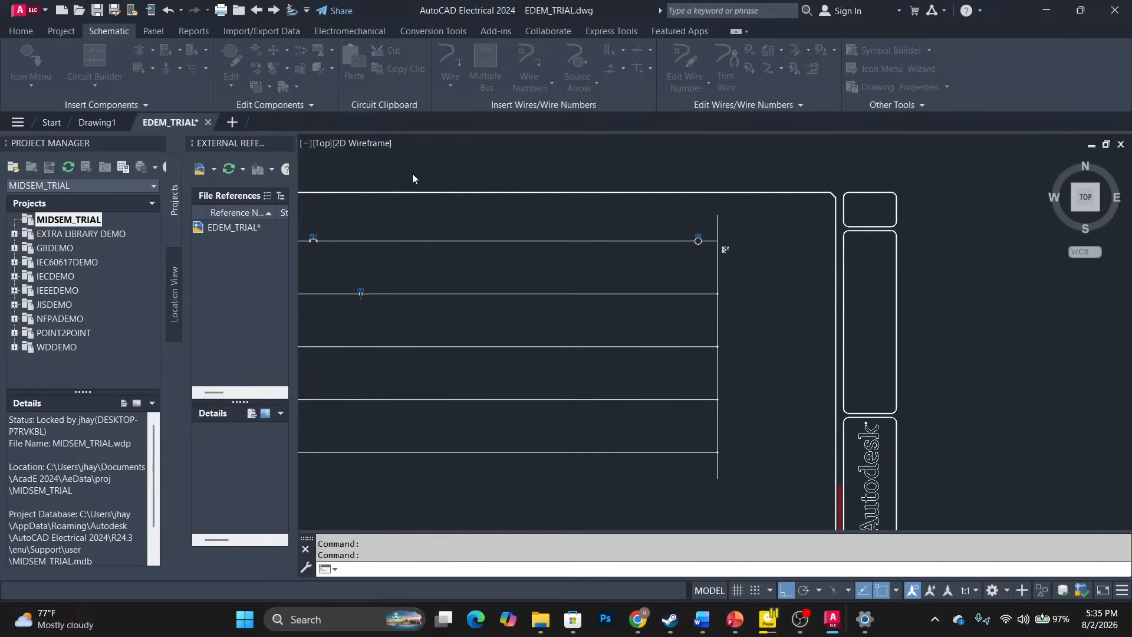
left_click(677, 293)
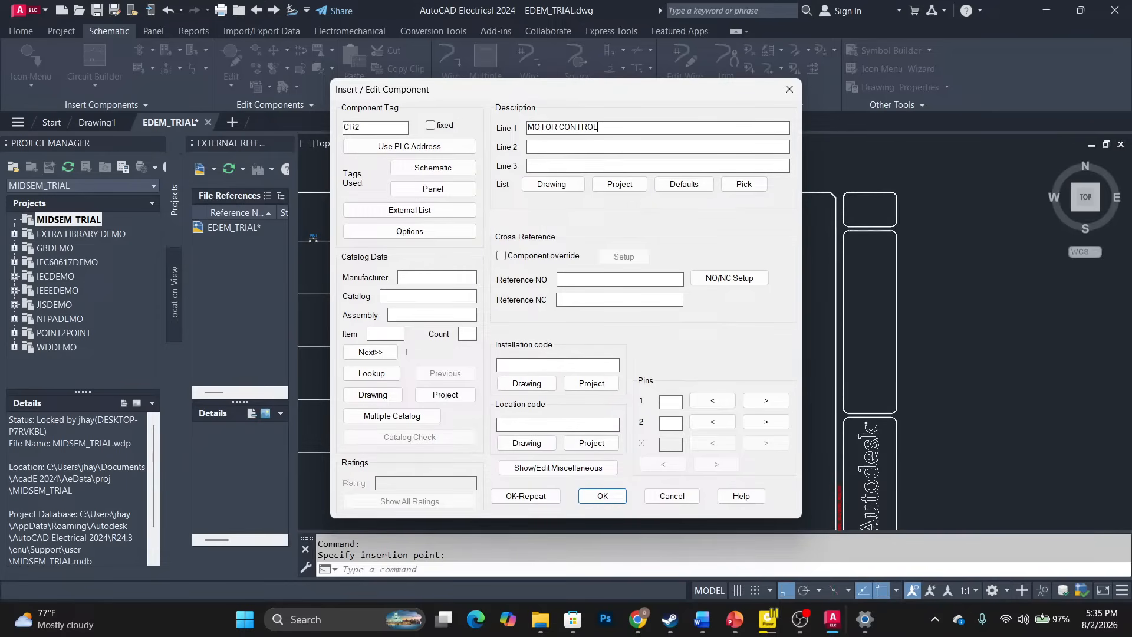
left_click(598, 496)
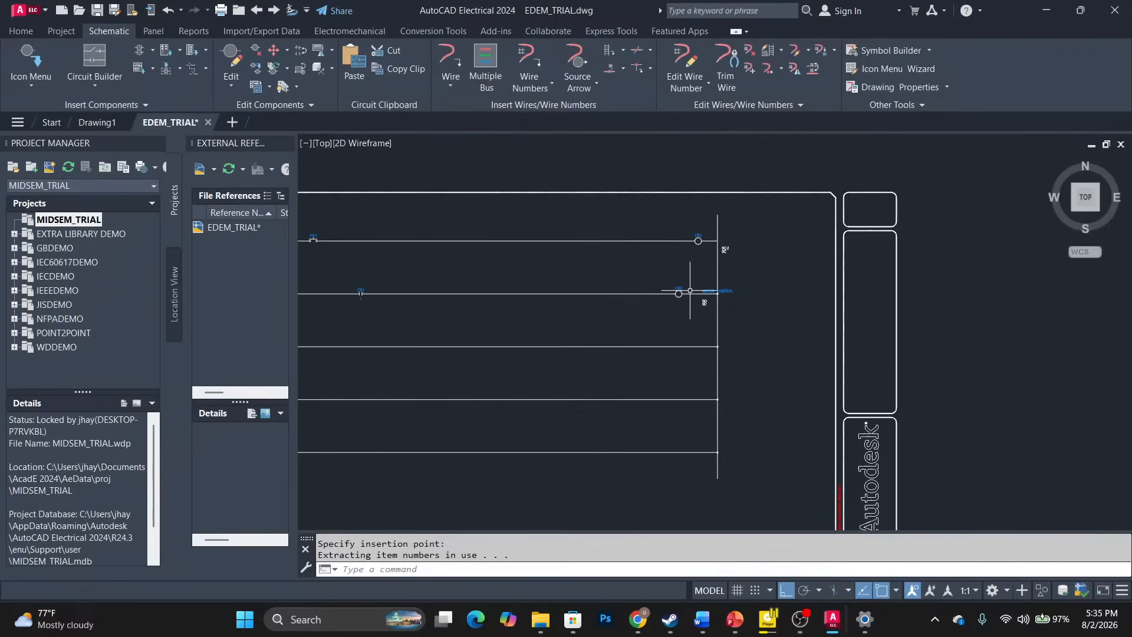
Stretch the MOTOR CONTROL description and the NO/NC contact text to the right, past the rail.
scroll(696, 288, "up", 5)
left_click(765, 301)
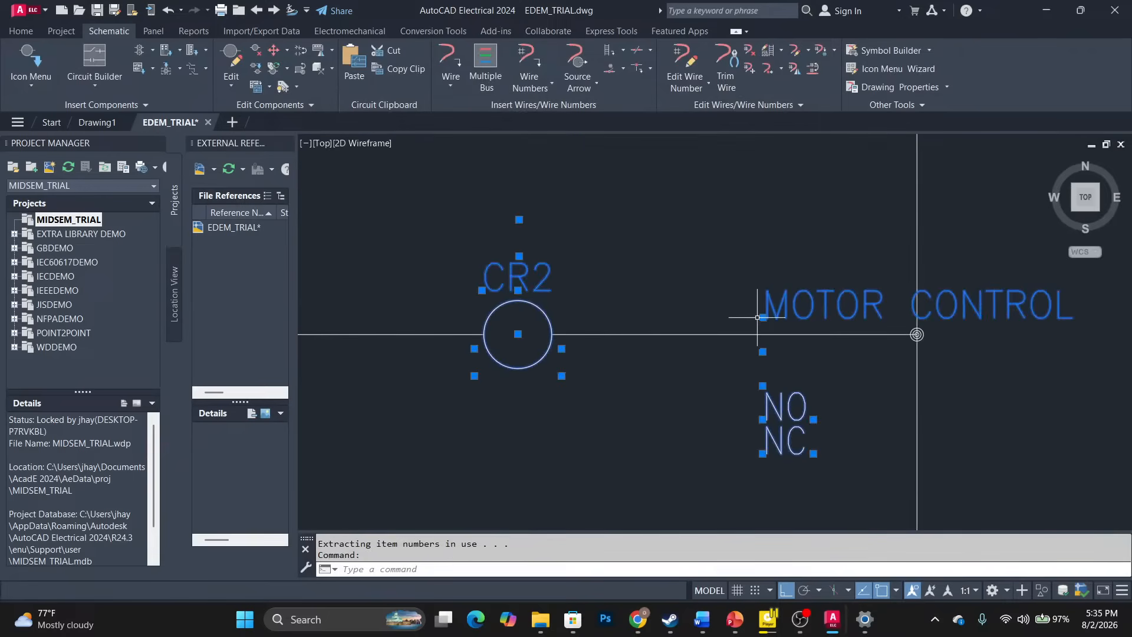
left_click(763, 317)
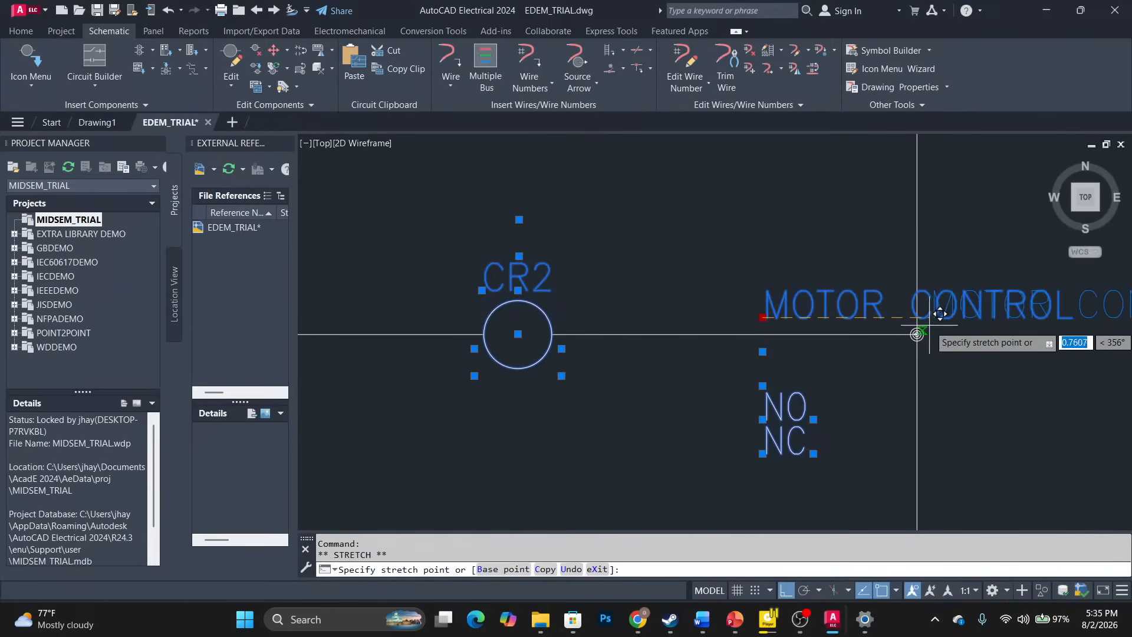
left_click(917, 334)
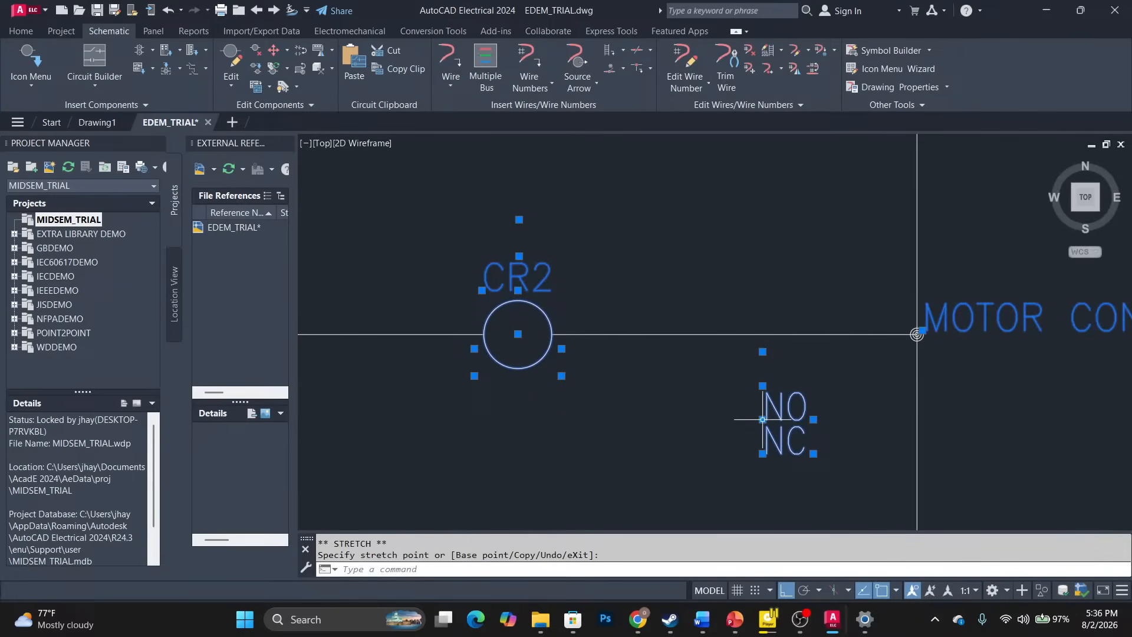
left_click(762, 453)
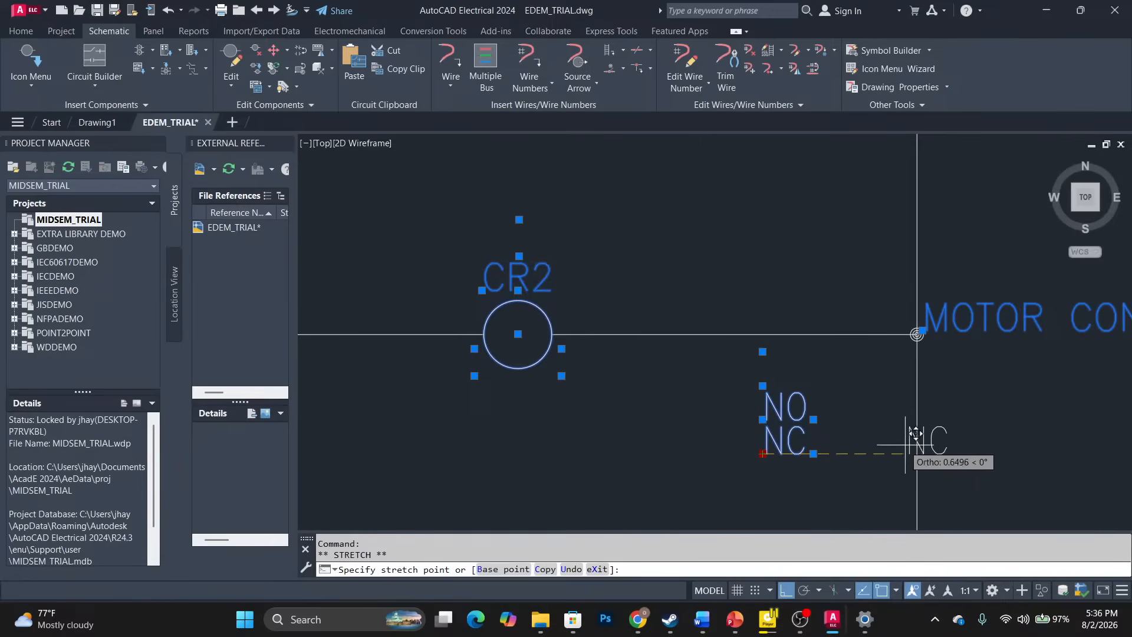
left_click(940, 437)
left_click(762, 419)
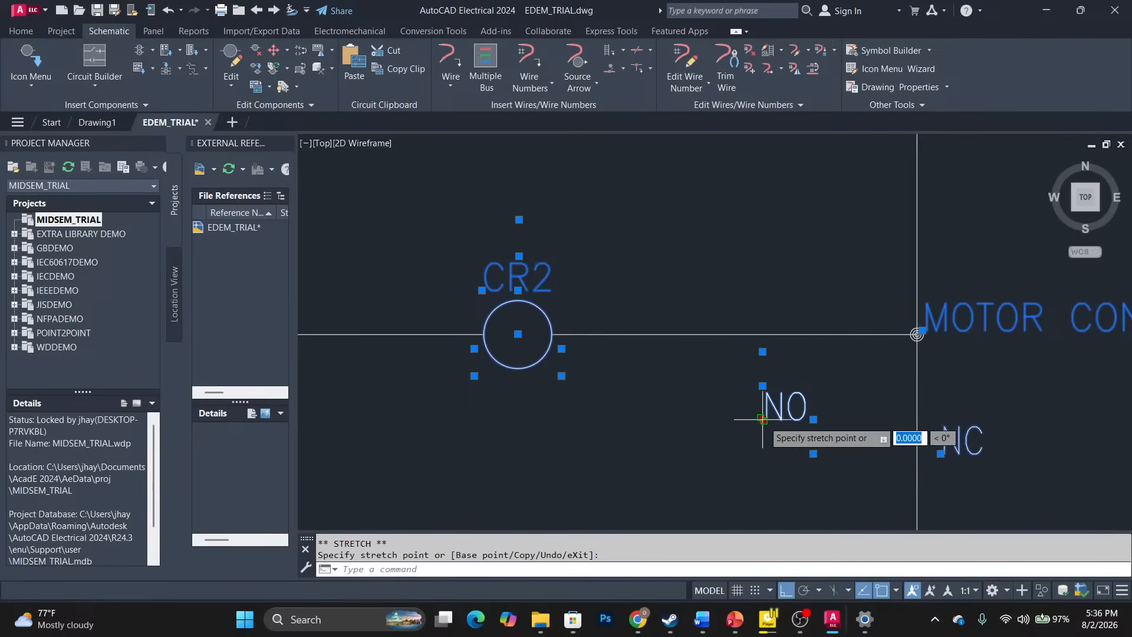
left_click(947, 407)
key("Escape")
scroll(563, 354, "down", 6)
middle_click_drag(561, 362, 860, 200)
Insert a normally closed relay contact tagged CR2 at the left end of rung 3.
scroll(861, 200, "down", 6)
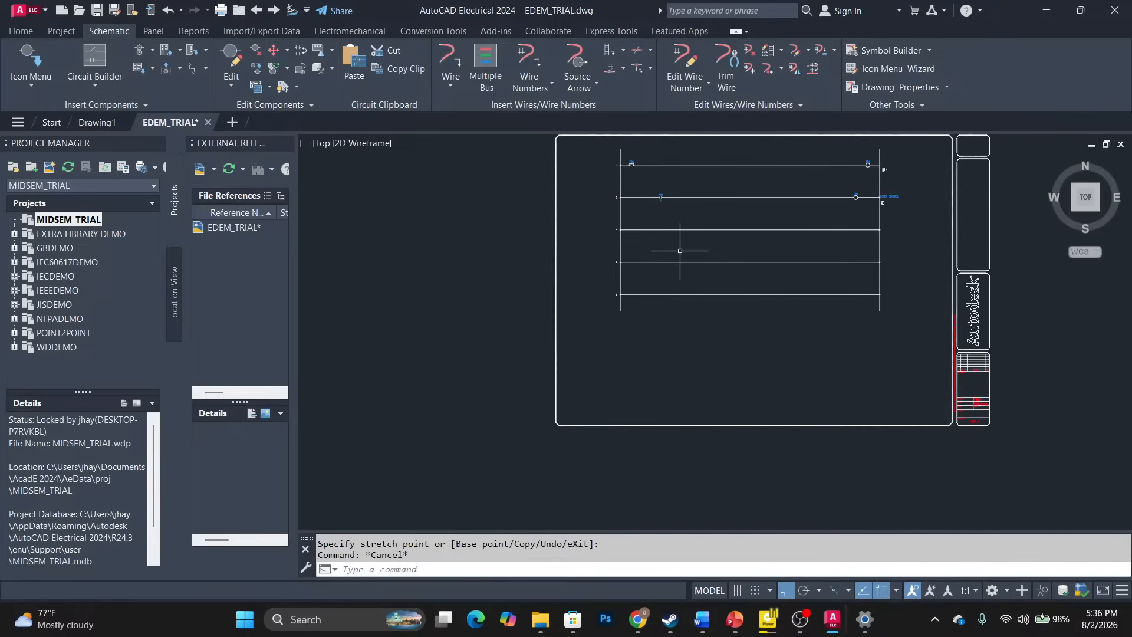
scroll(728, 204, "up", 4)
scroll(722, 200, "down", 5)
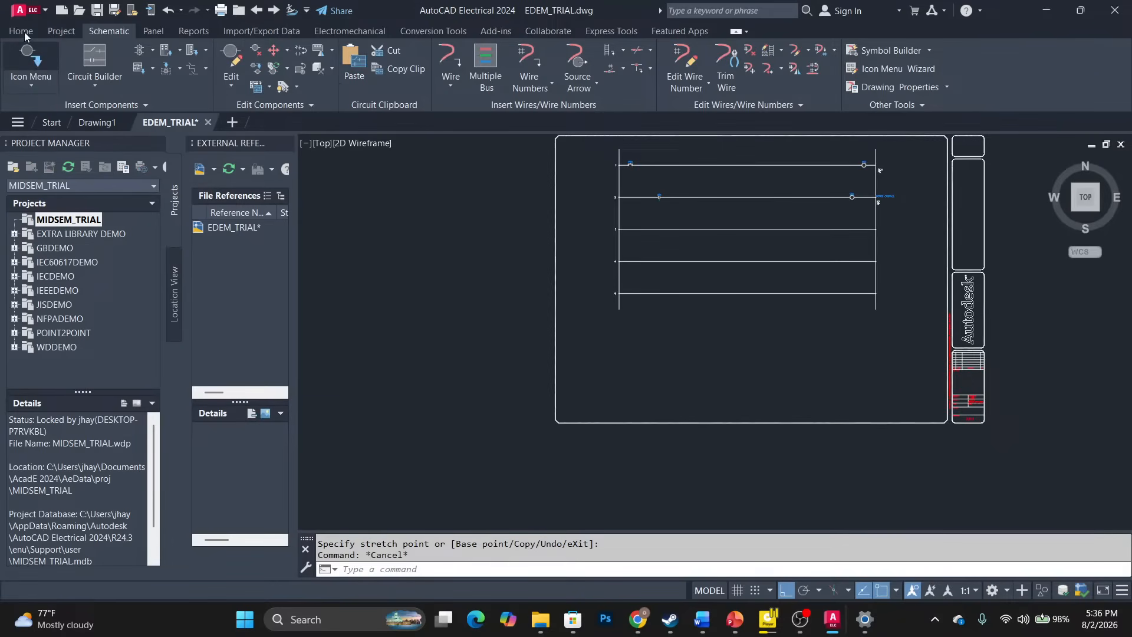
left_click(27, 56)
left_click(578, 188)
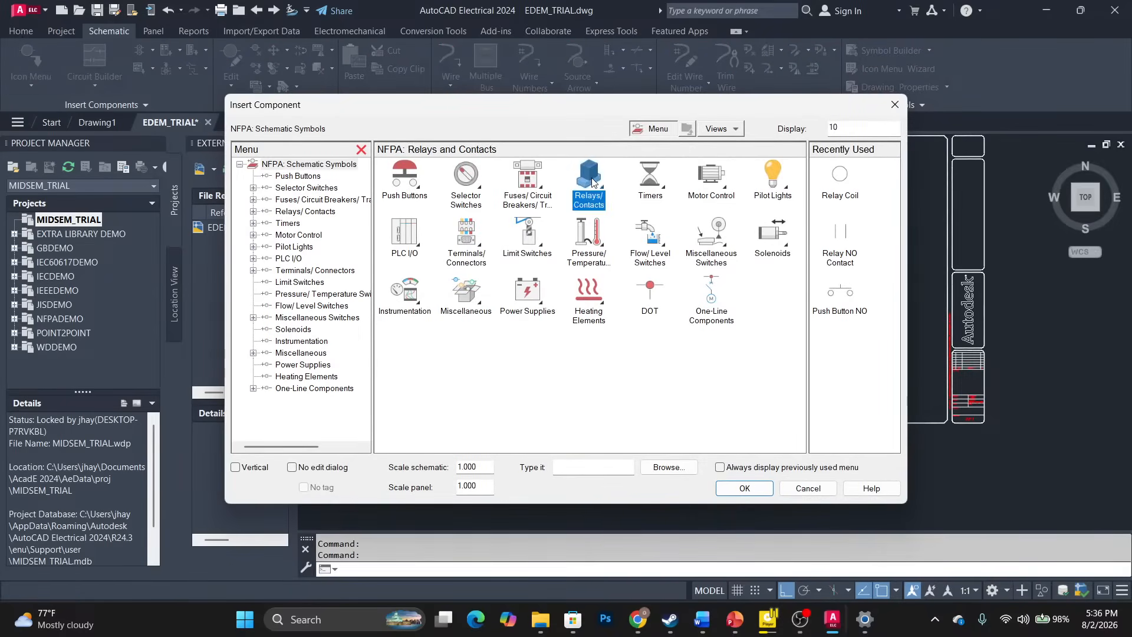
left_click(521, 175)
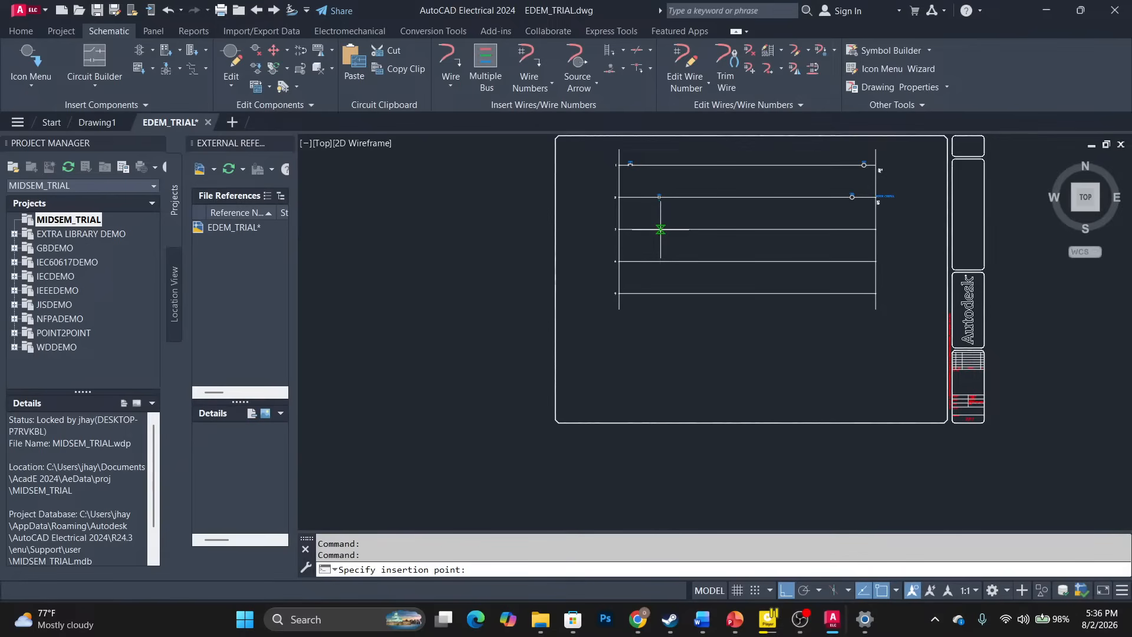
left_click(659, 229)
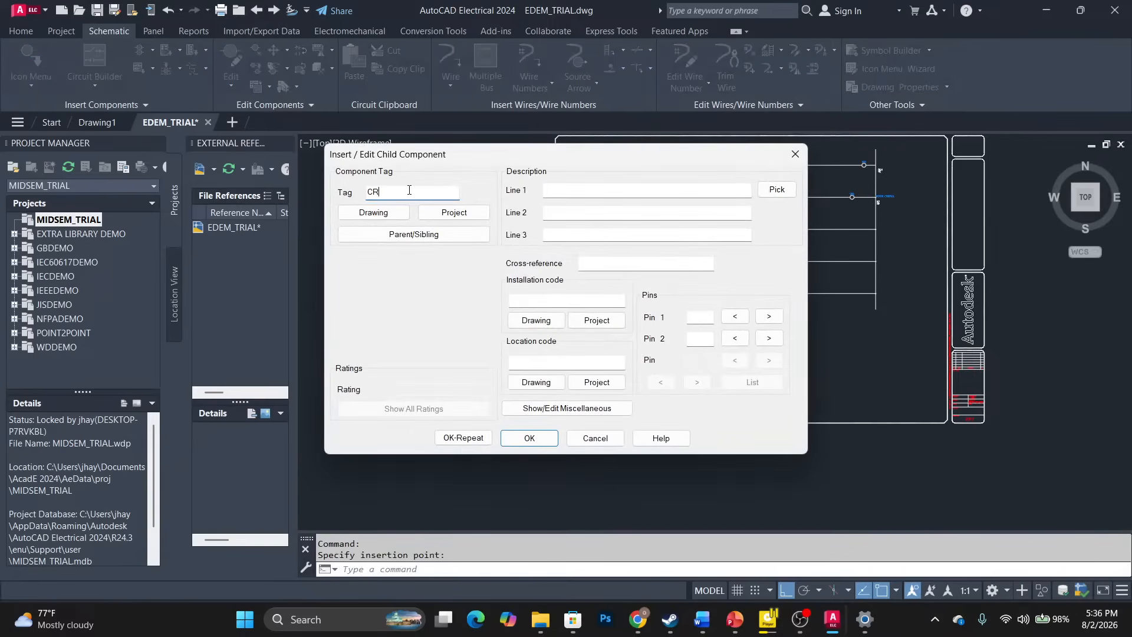
left_click(530, 437)
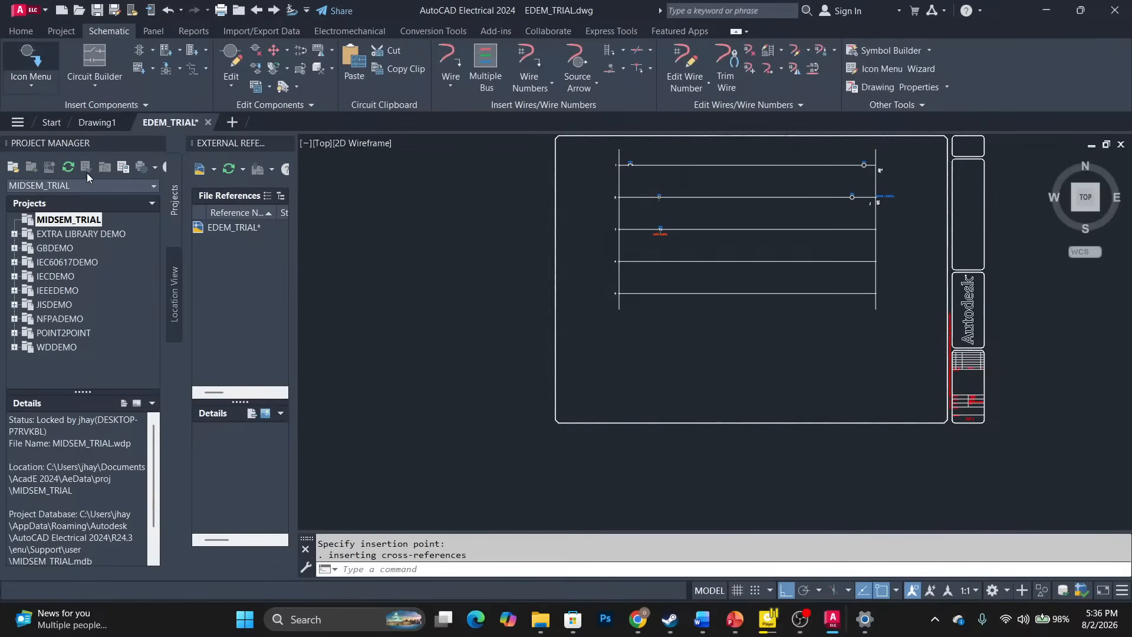
Place NC temperature switch TAS3 on rung 3 with description TEMPERATURE CONTROL.
left_click(43, 64)
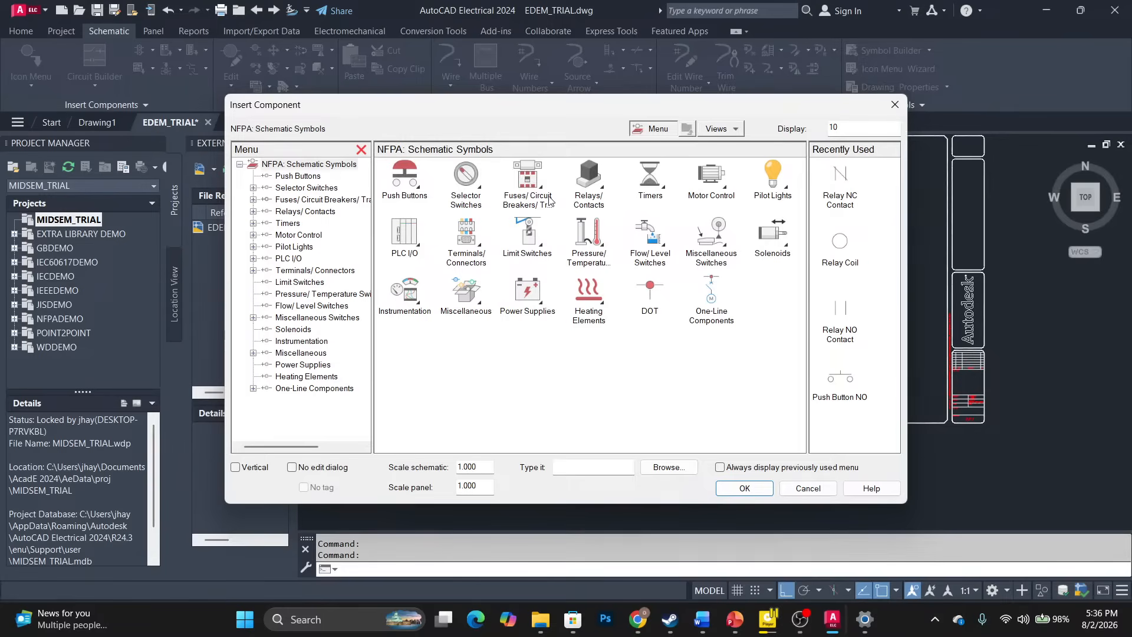
left_click(590, 248)
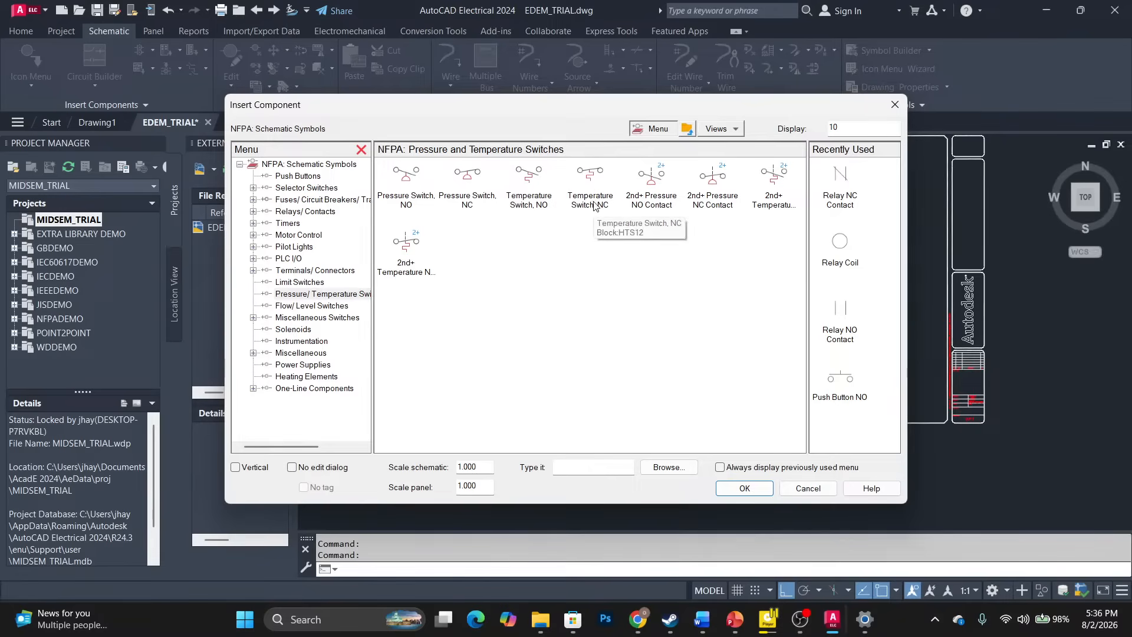
left_click(589, 175)
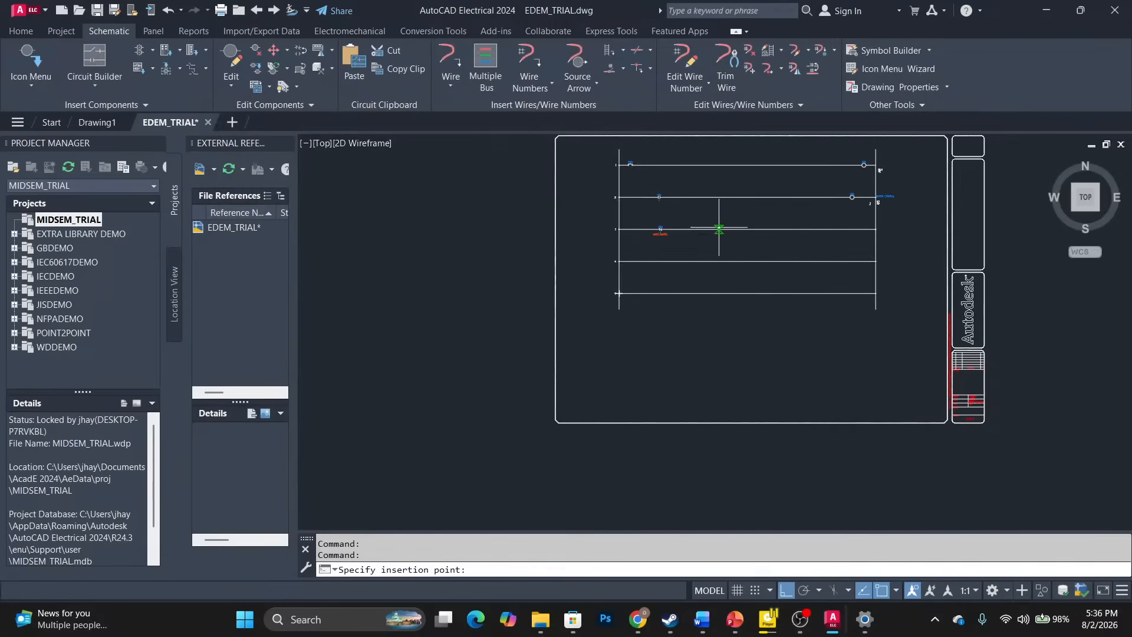
scroll(705, 228, "up", 7)
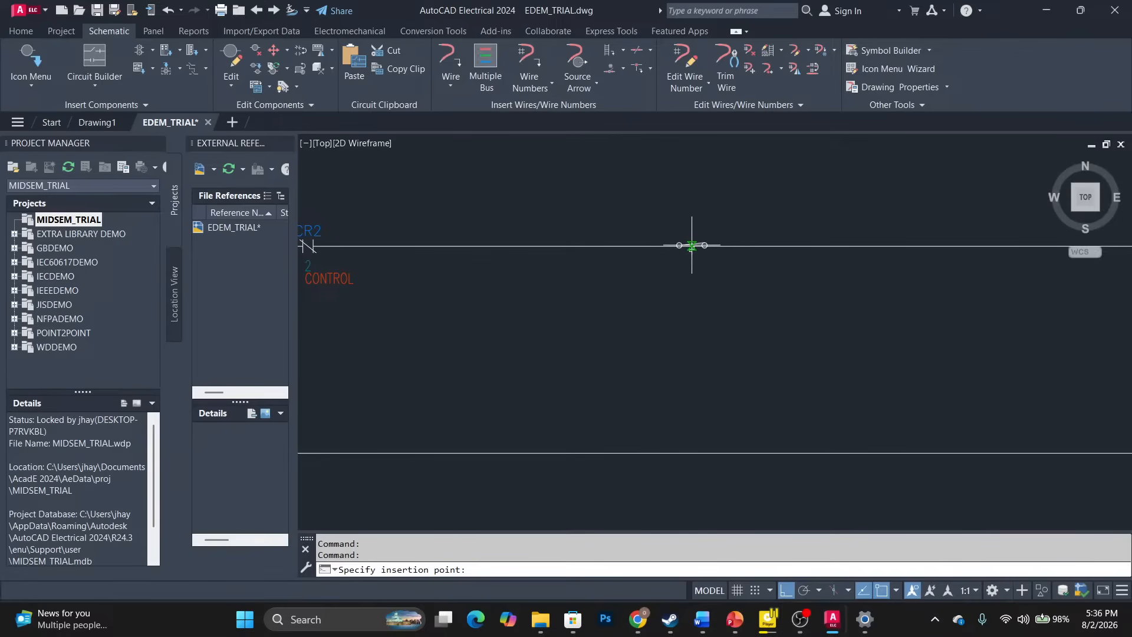
left_click(692, 246)
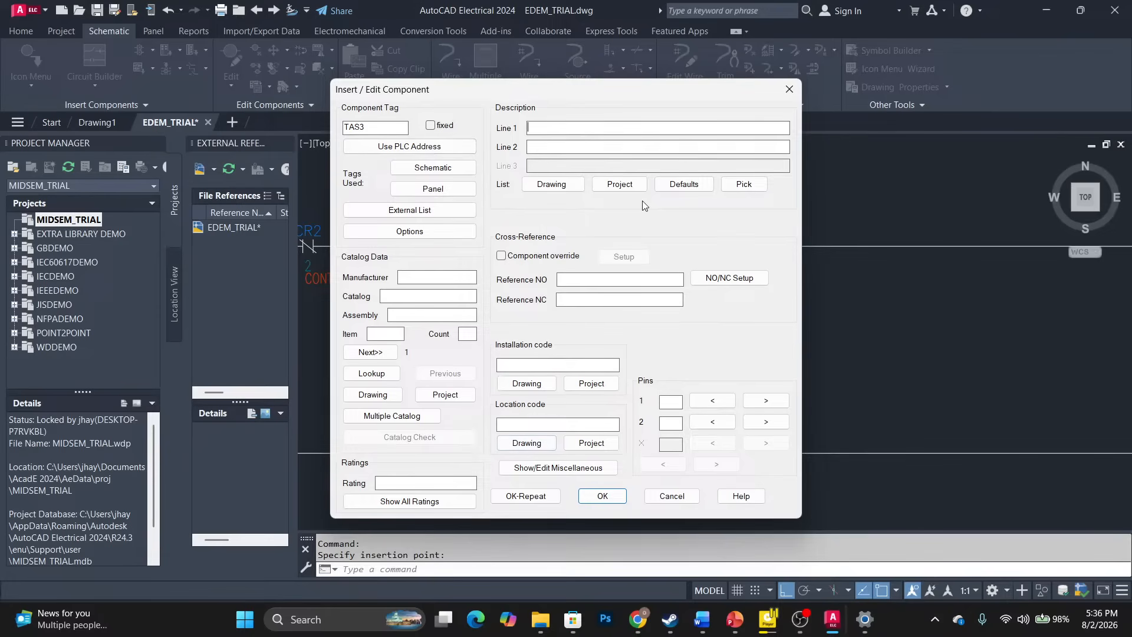
type("TEMPERATURE CONTROL")
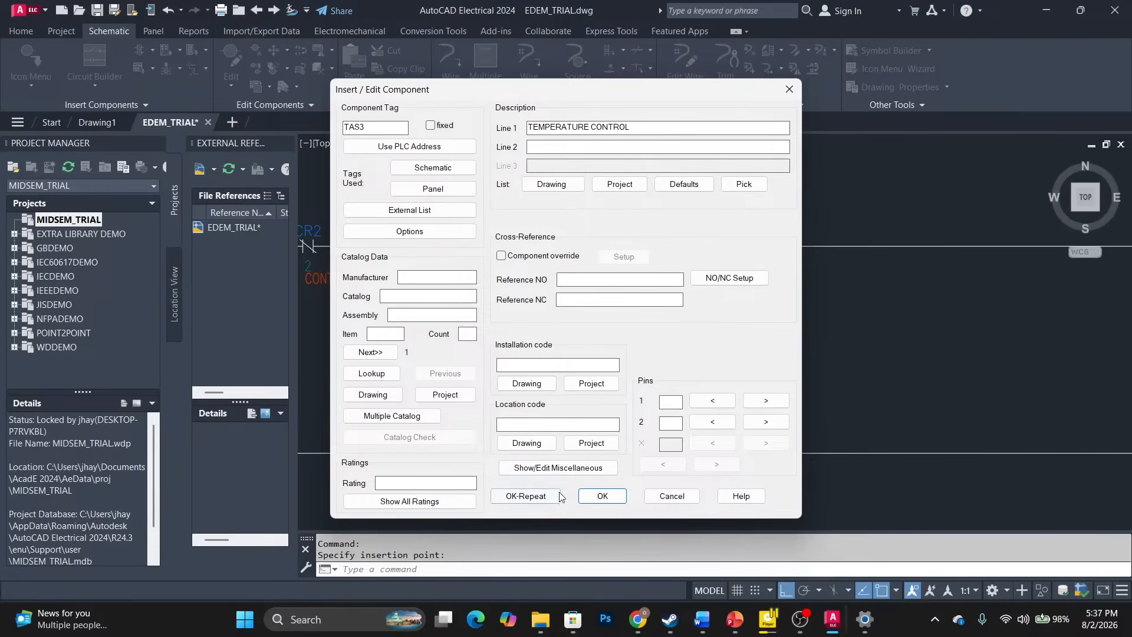
left_click(602, 495)
scroll(585, 214, "down", 6)
middle_click_drag(554, 224, 560, 224)
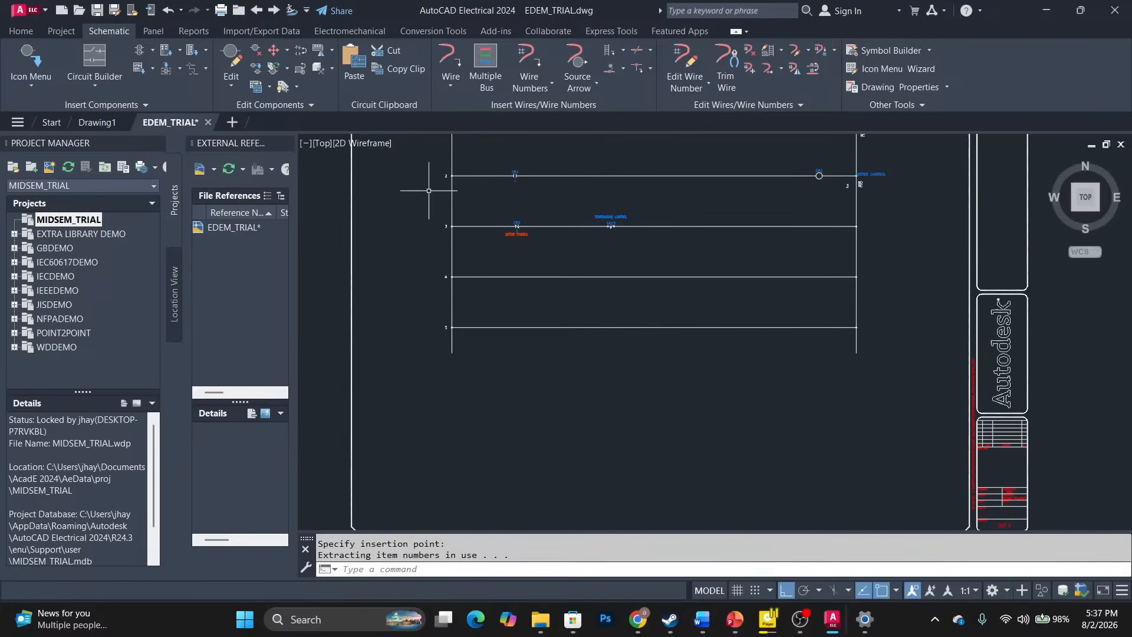
Insert a Red Standard pilot light on rung 4 with description RED LIGHT.
left_click(26, 58)
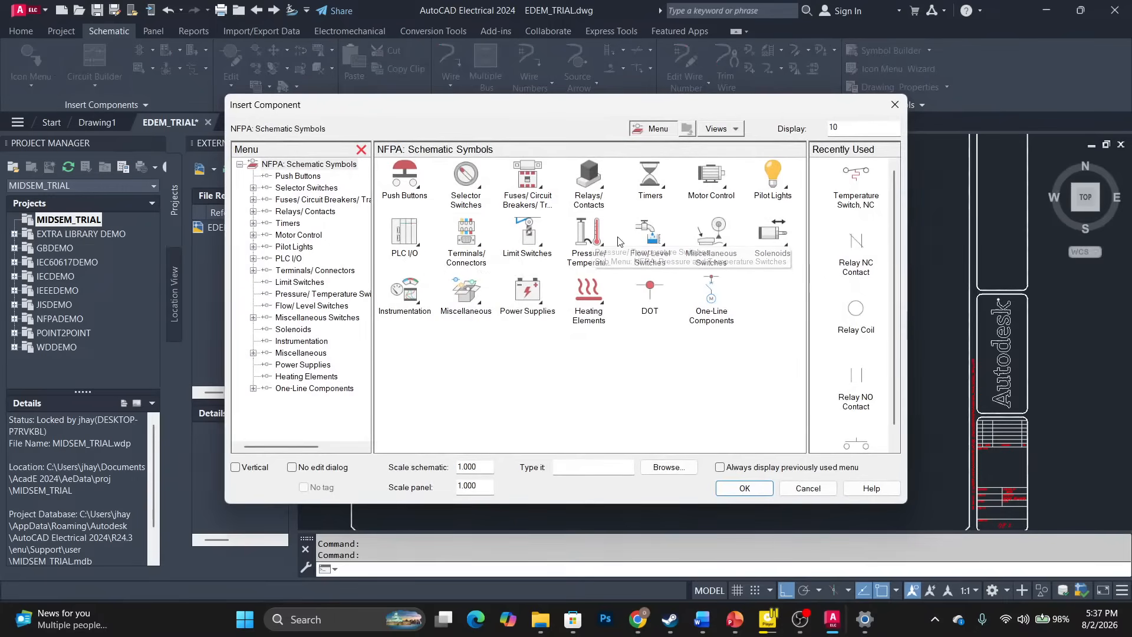
left_click(772, 175)
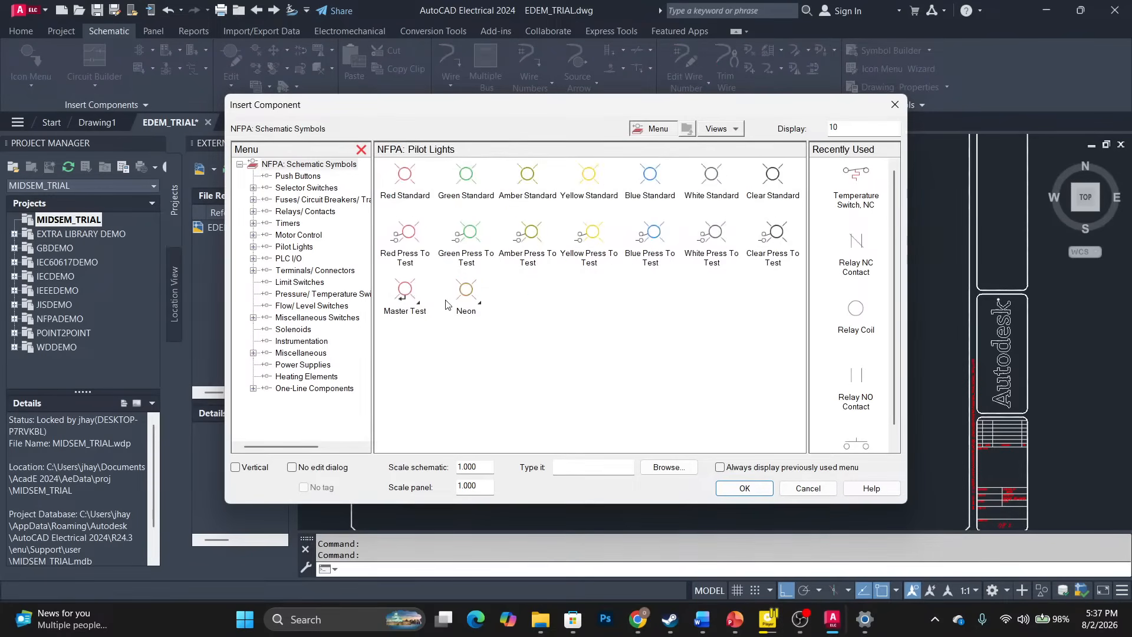
left_click(406, 177)
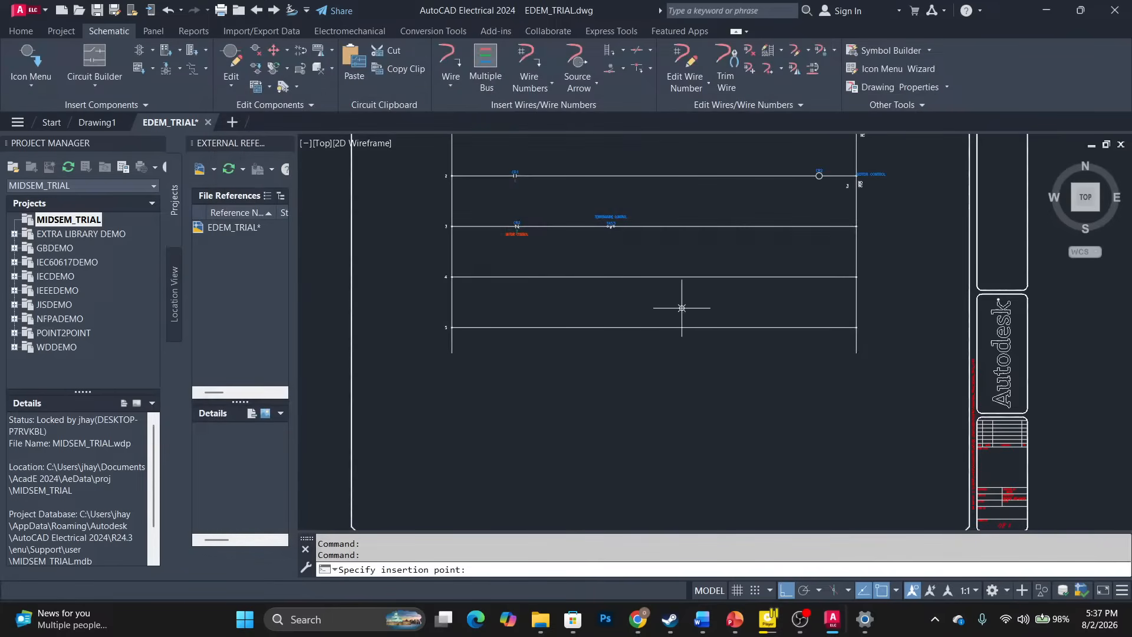
left_click(778, 276)
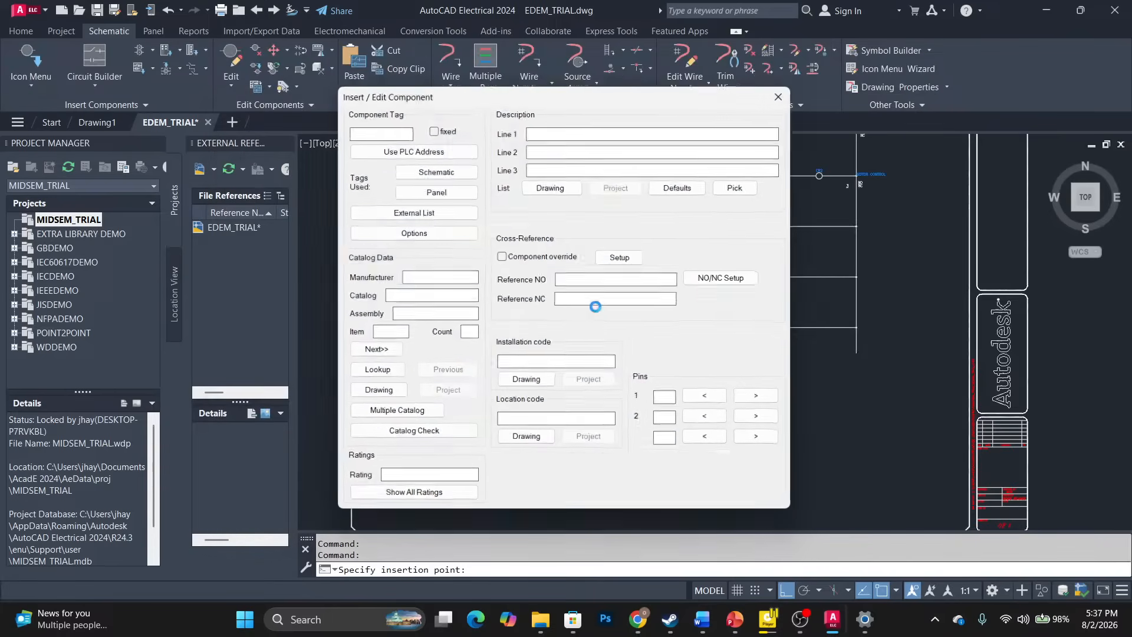
double_click(371, 124)
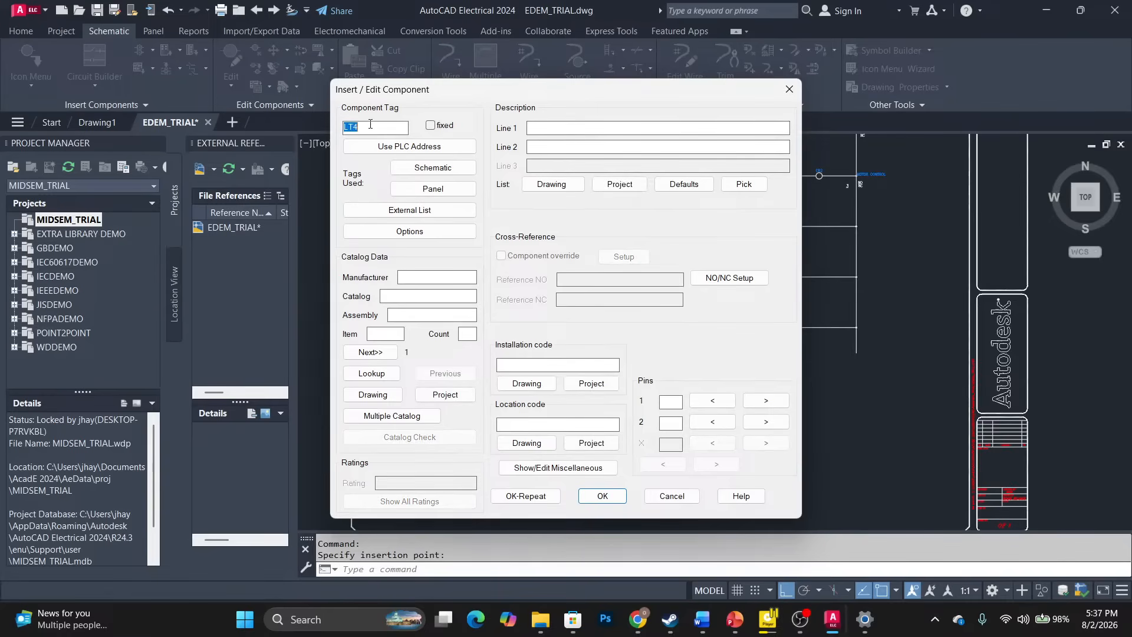
type("RED LIGHT")
left_click(601, 495)
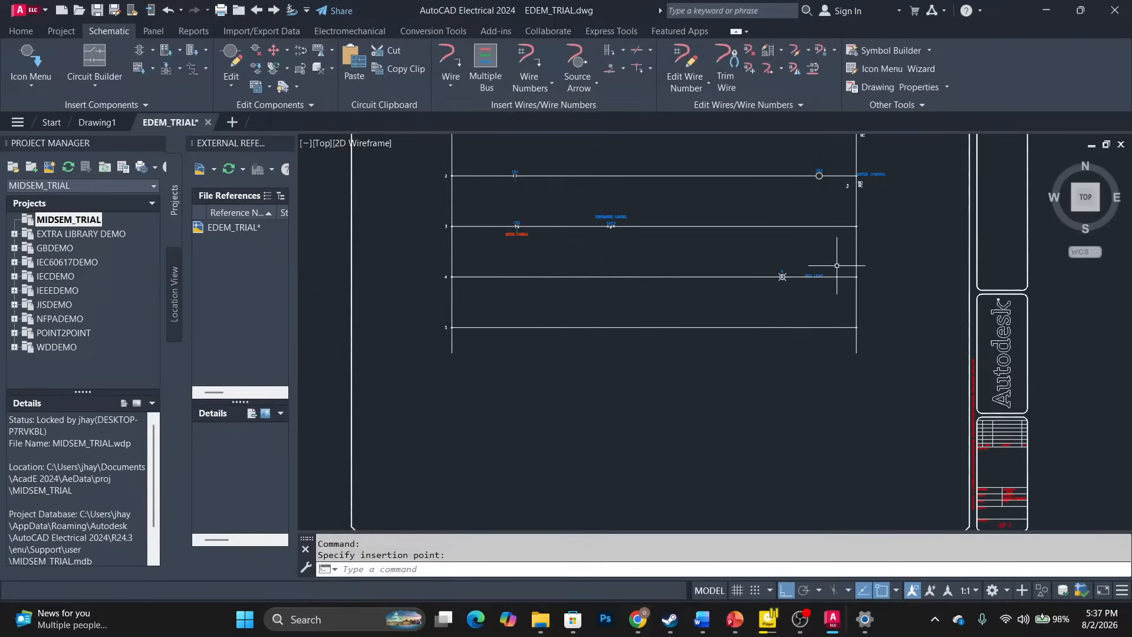
Scoot the red pilot light along rung 4 close to the right rail.
scroll(772, 278, "up", 5)
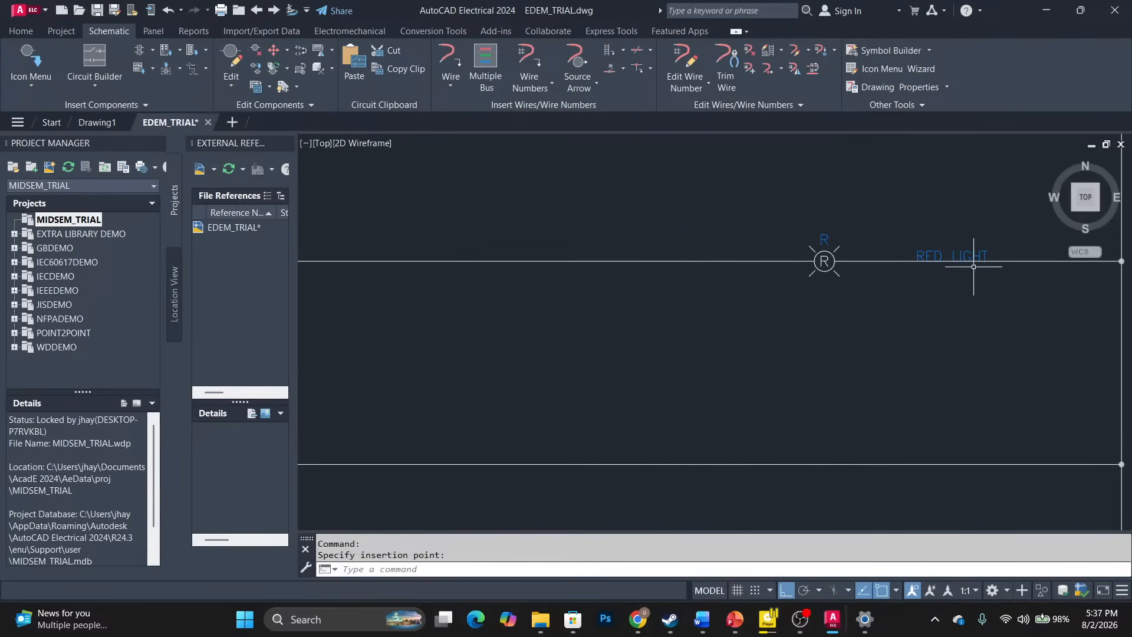
left_click(273, 50)
left_click(824, 260)
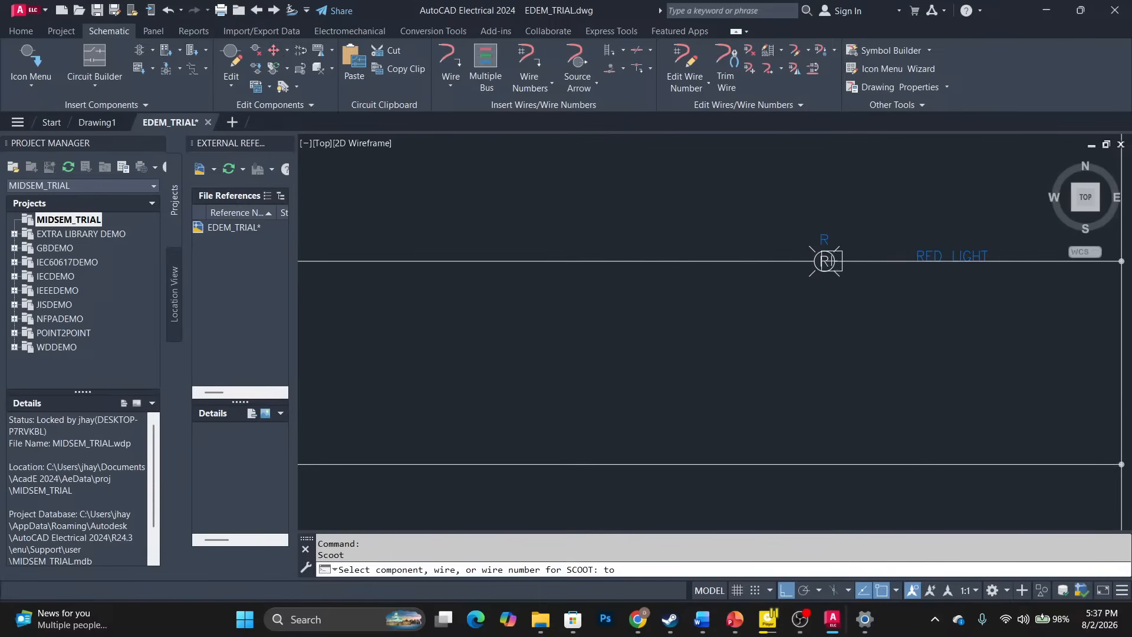
scroll(1049, 248, "down", 5)
scroll(1049, 247, "up", 8)
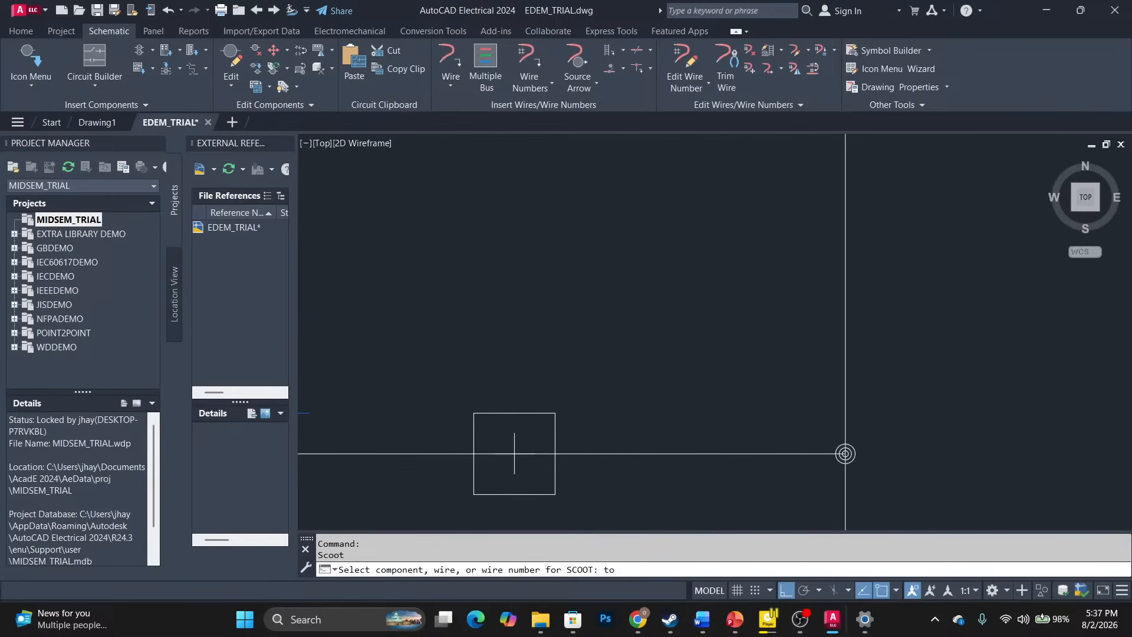
left_click(636, 453)
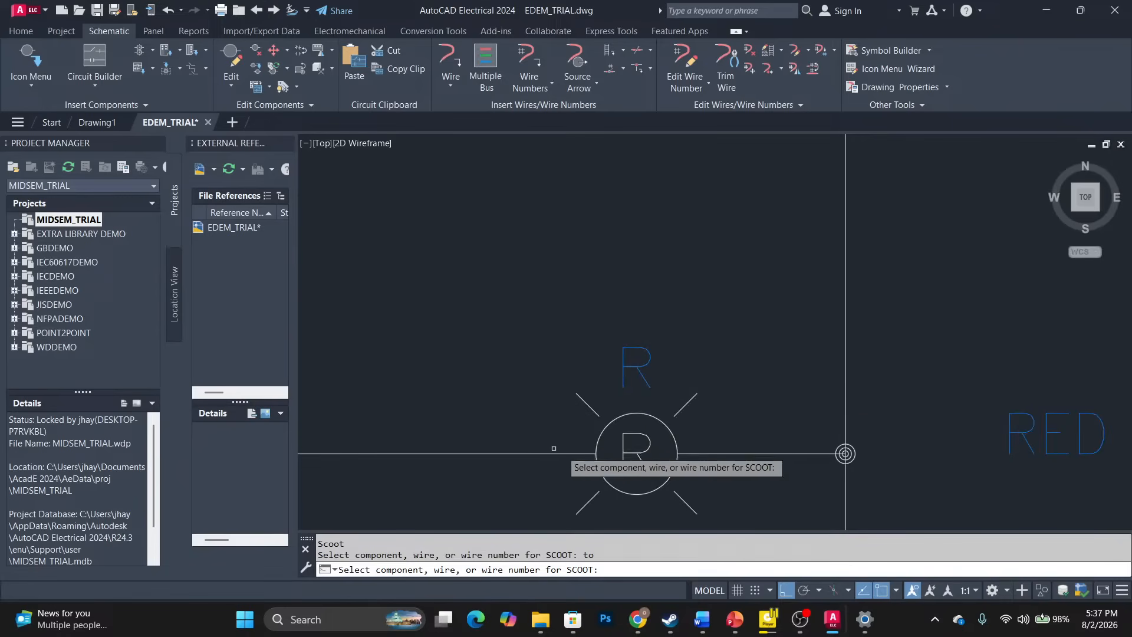
left_click(602, 432)
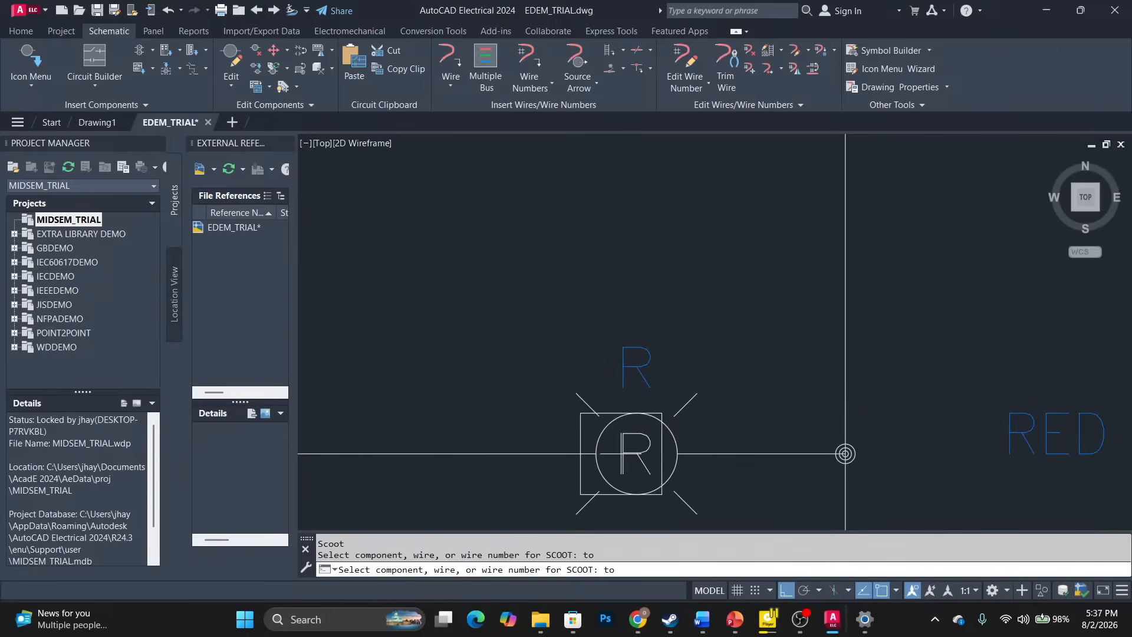
left_click(495, 437)
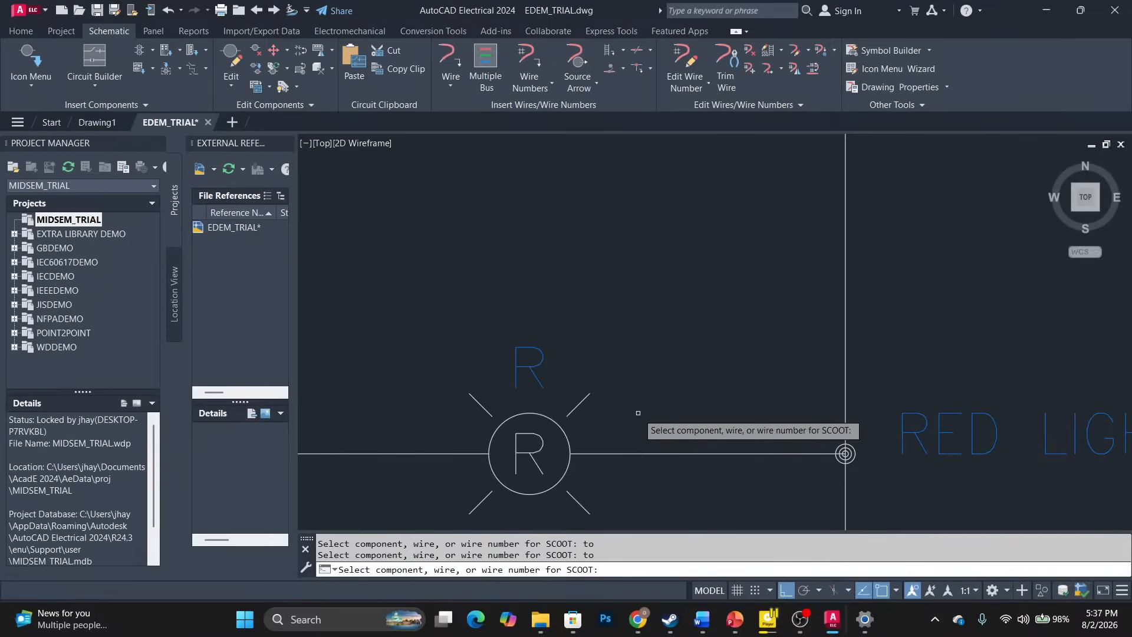
scroll(636, 409, "down", 7)
middle_click_drag(511, 390, 795, 227)
scroll(911, 239, "down", 5)
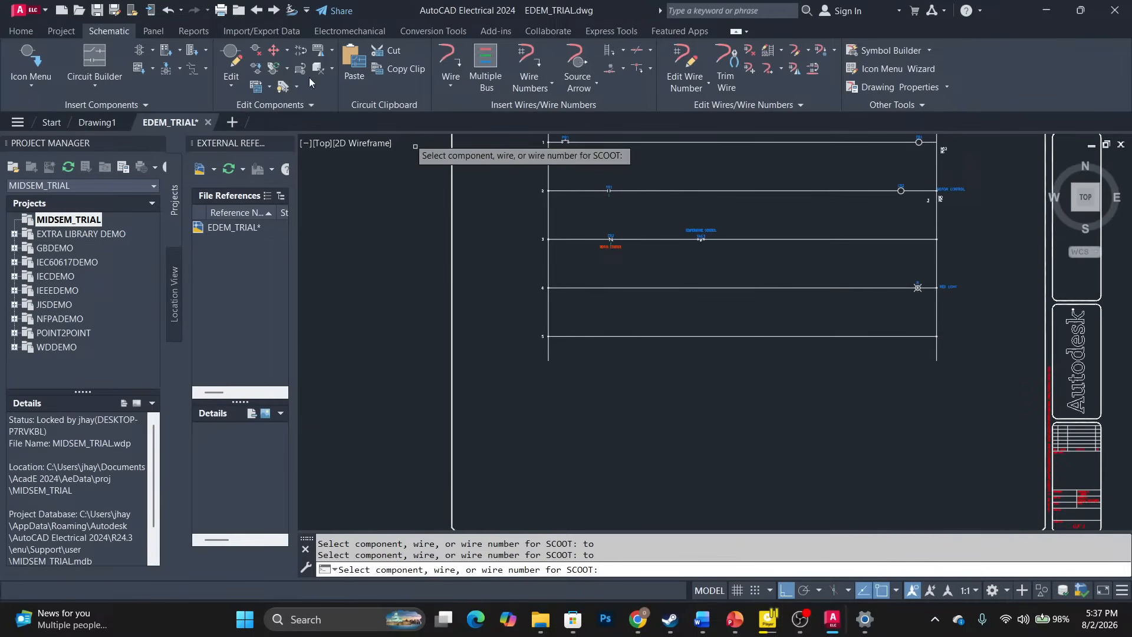
Insert a heating element on rung 4, tagged H and described HEATING ELEMENT.
left_click(33, 63)
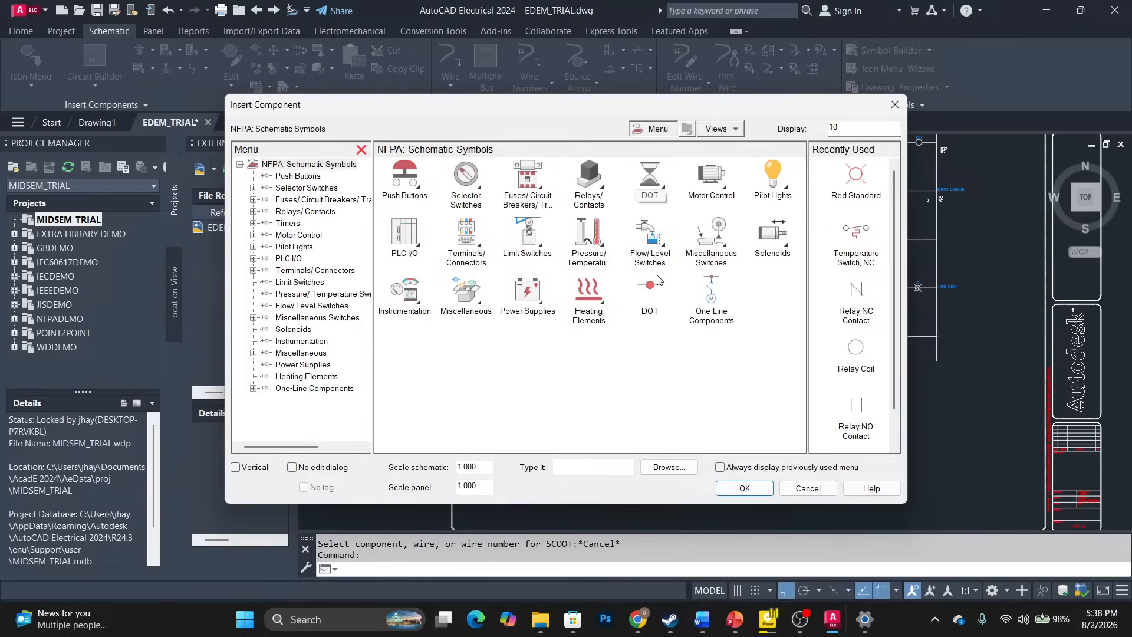
left_click(588, 292)
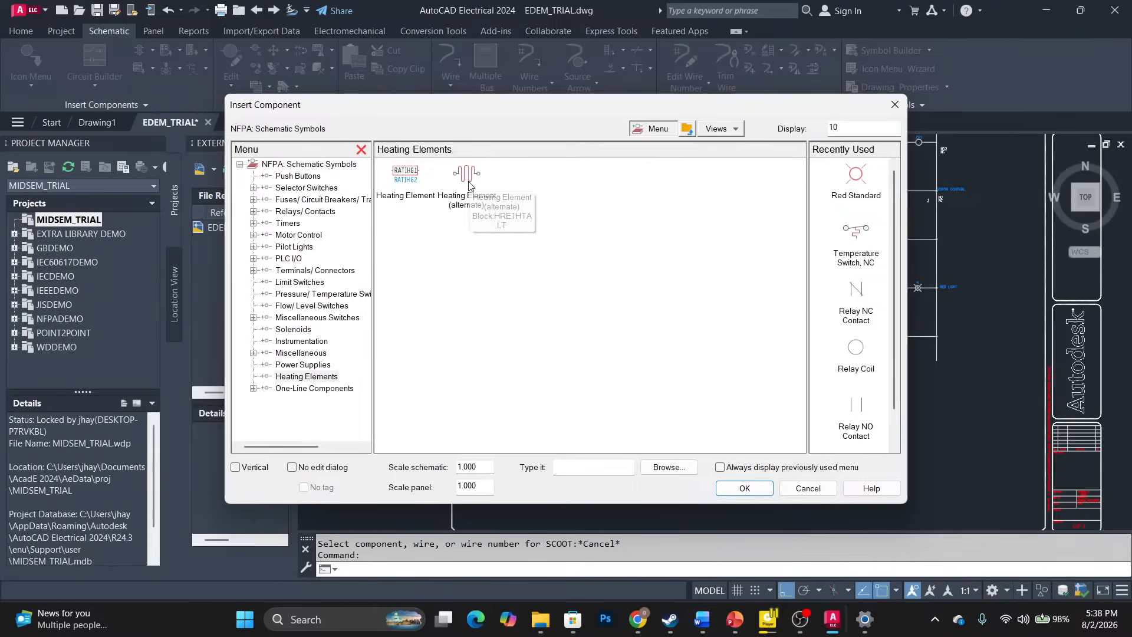
left_click(415, 184)
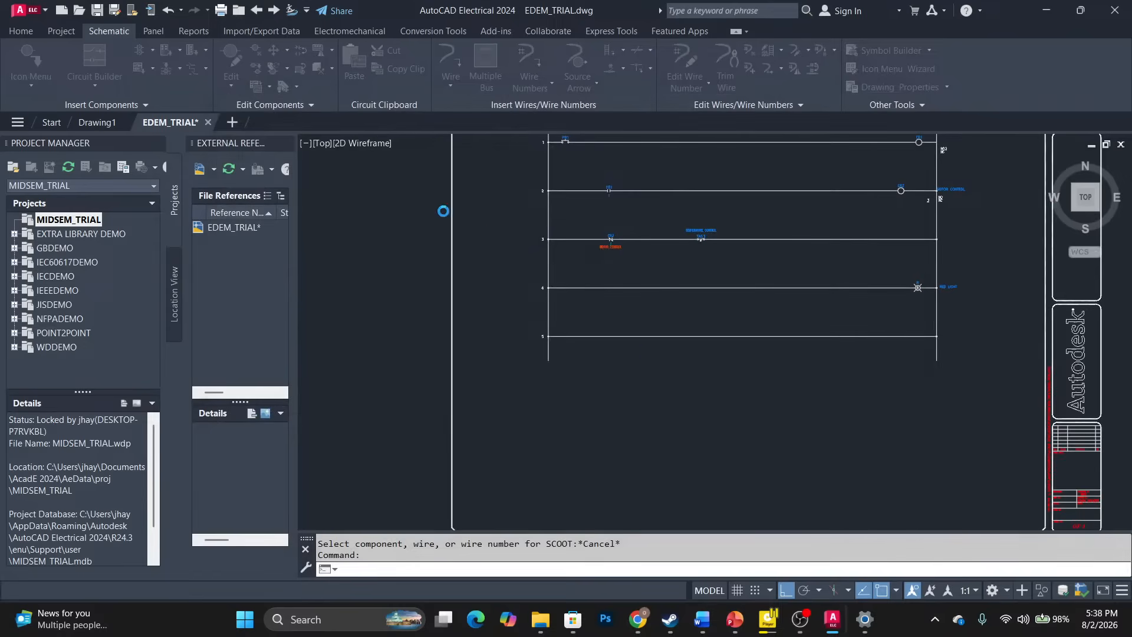
left_click(611, 288)
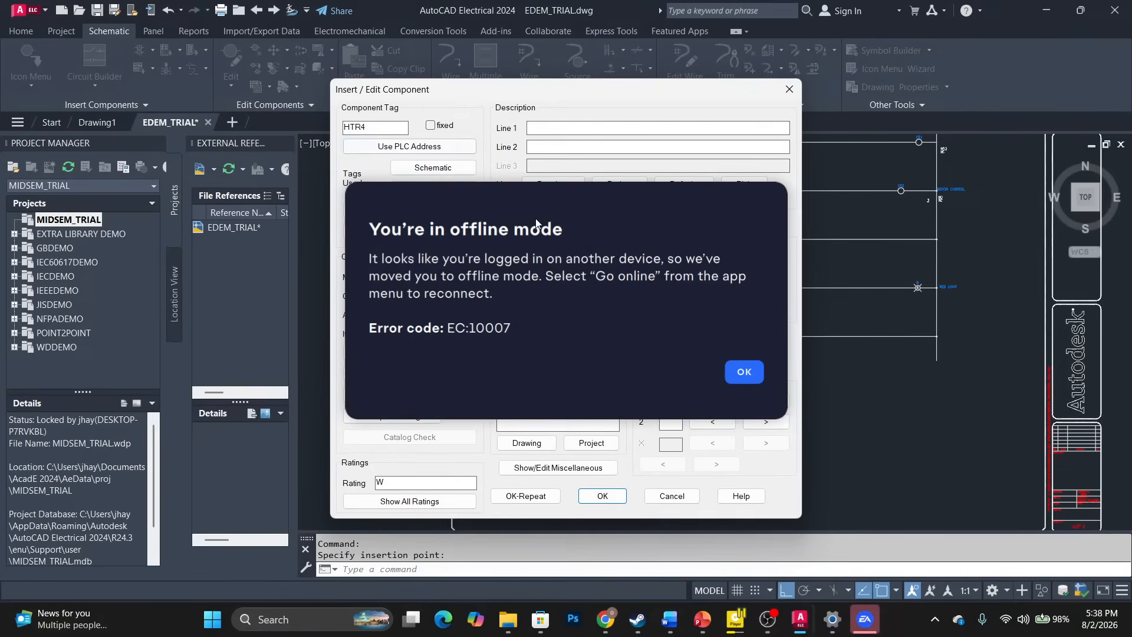
left_click(744, 372)
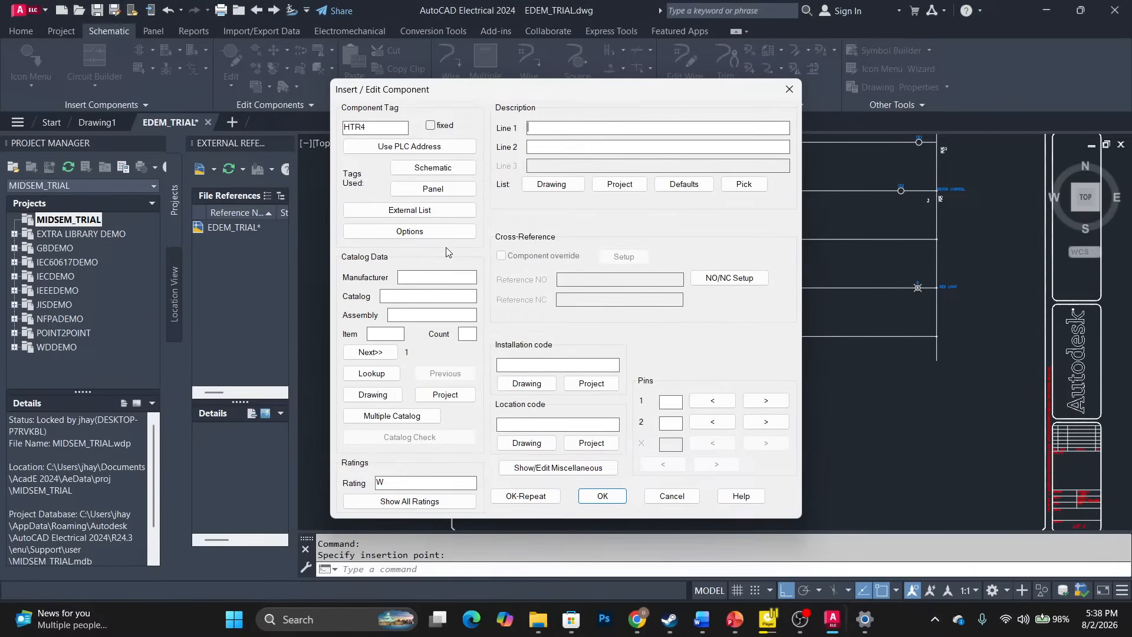
double_click(394, 129)
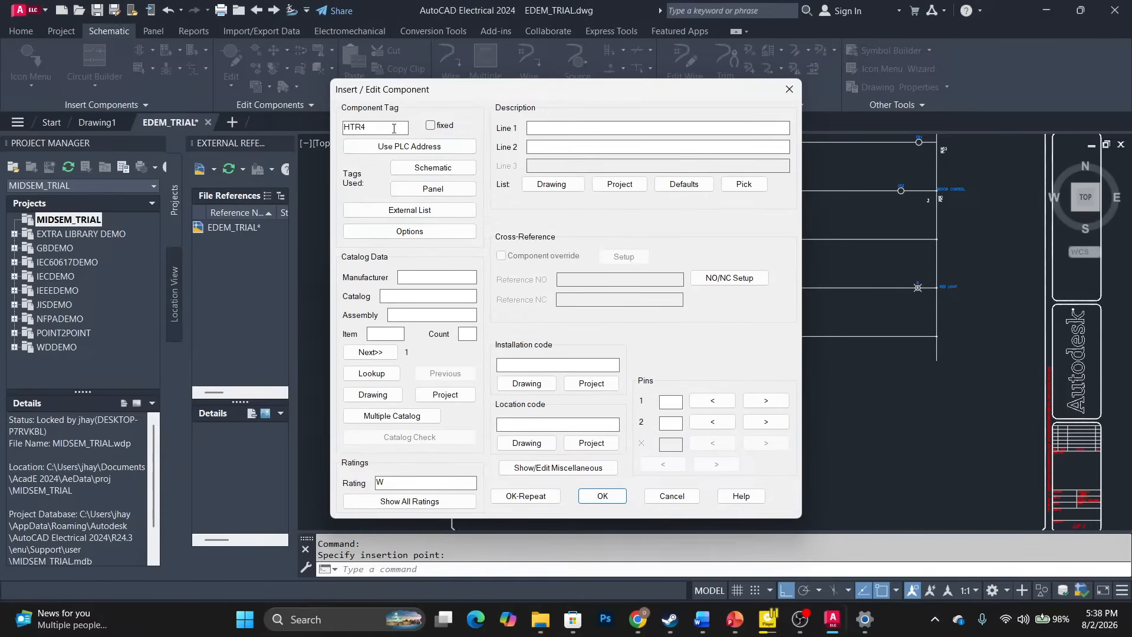
type("H")
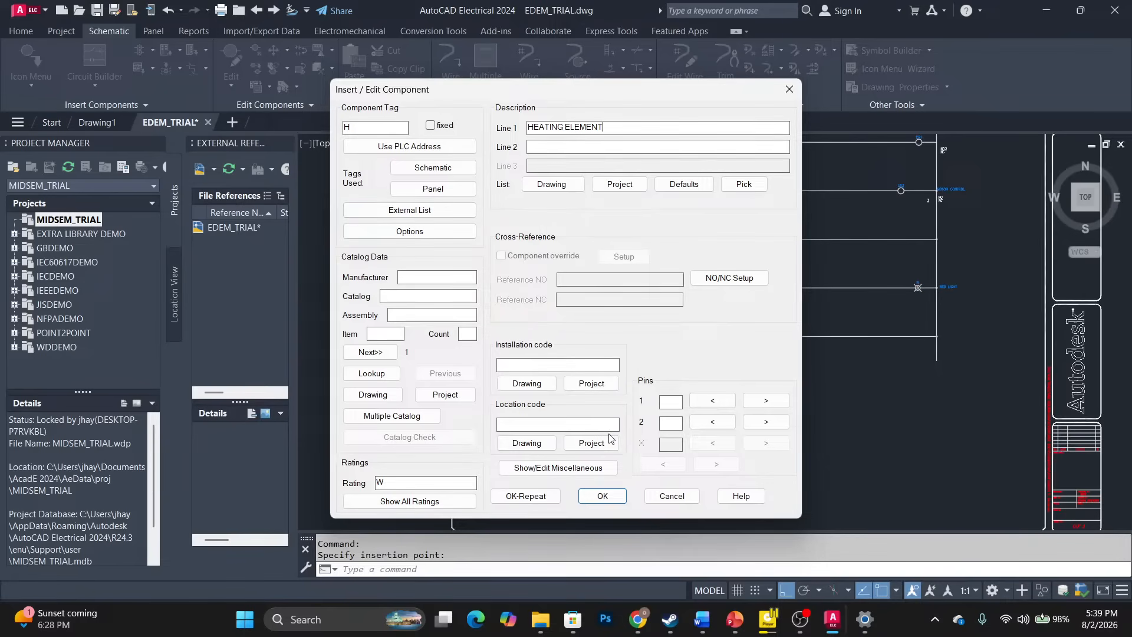
left_click(602, 496)
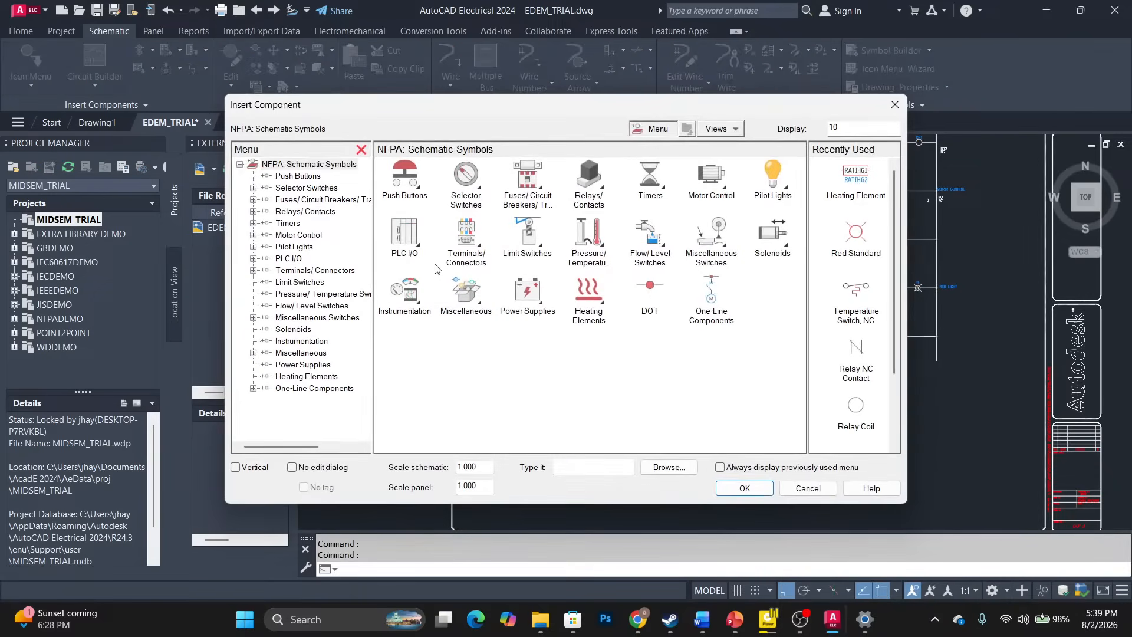
Browse the symbol categories and open the Miscellaneous category.
left_click(324, 318)
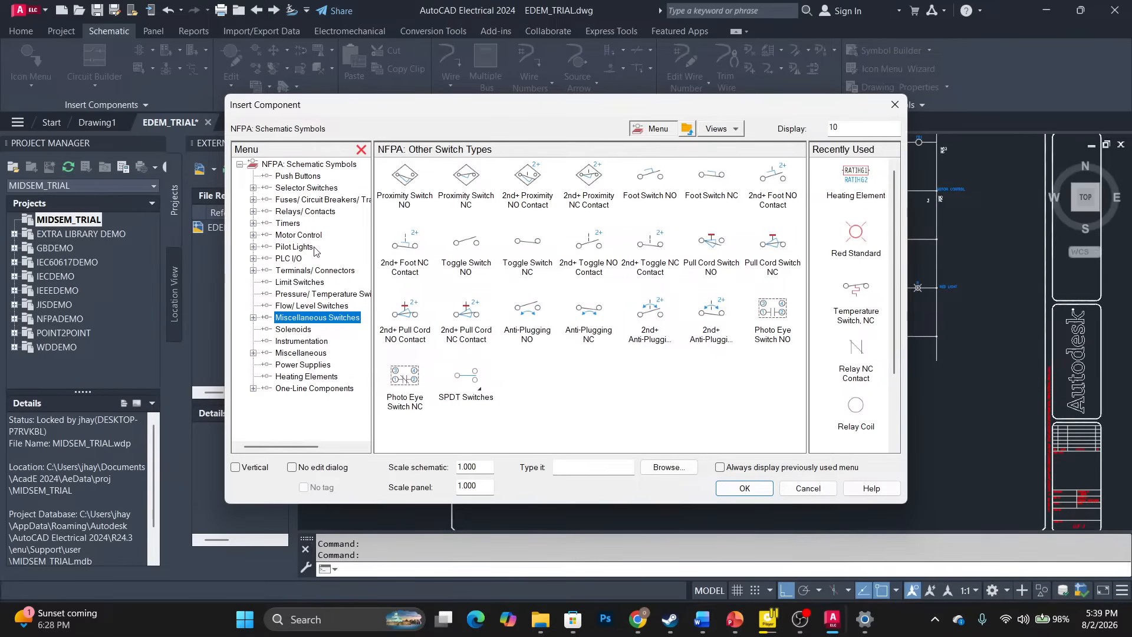
left_click(301, 364)
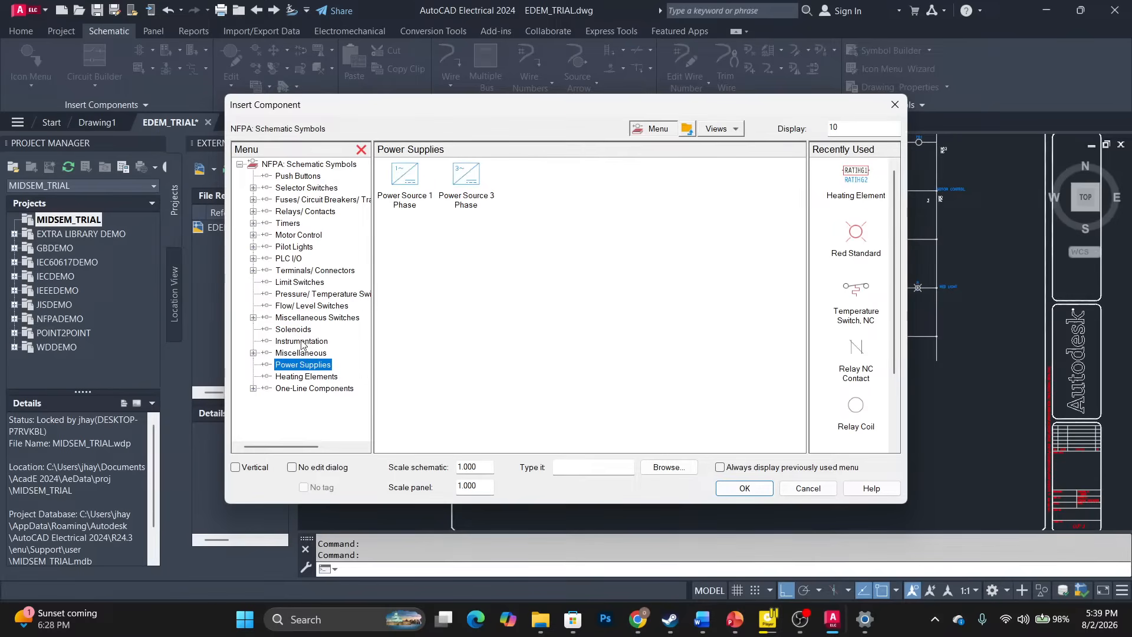
left_click(306, 377)
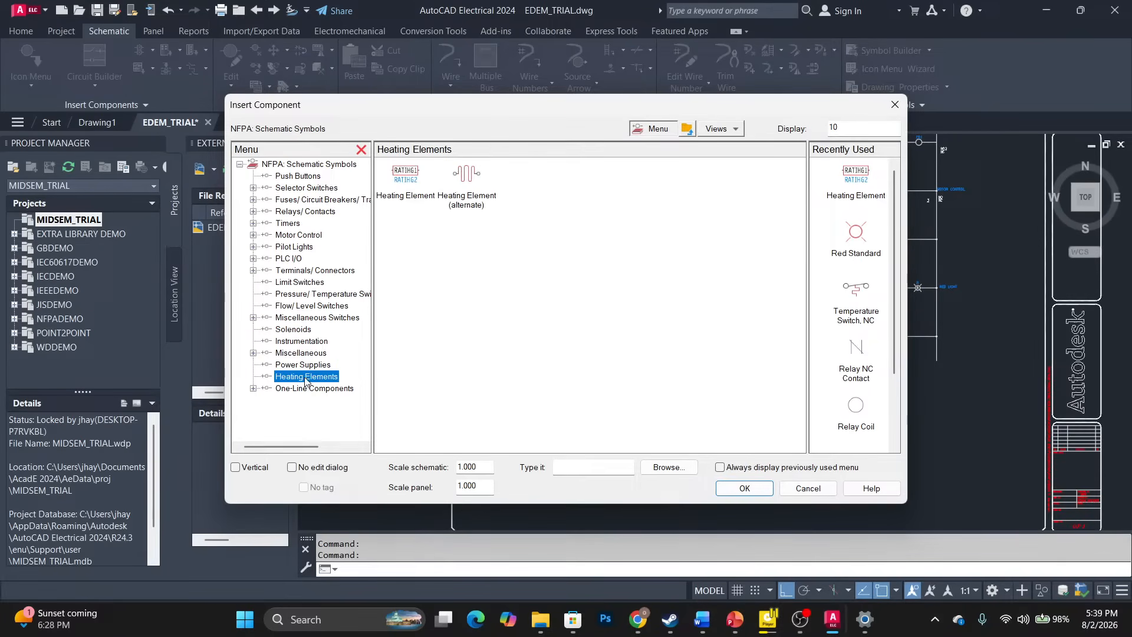
left_click(325, 318)
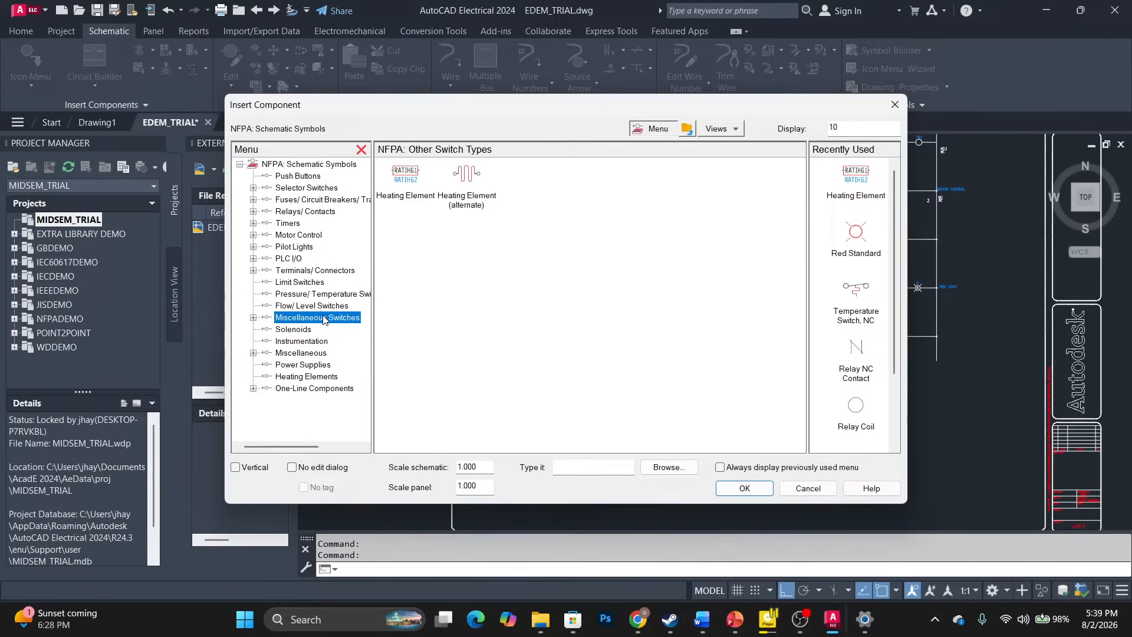
left_click(302, 342)
double_click(302, 352)
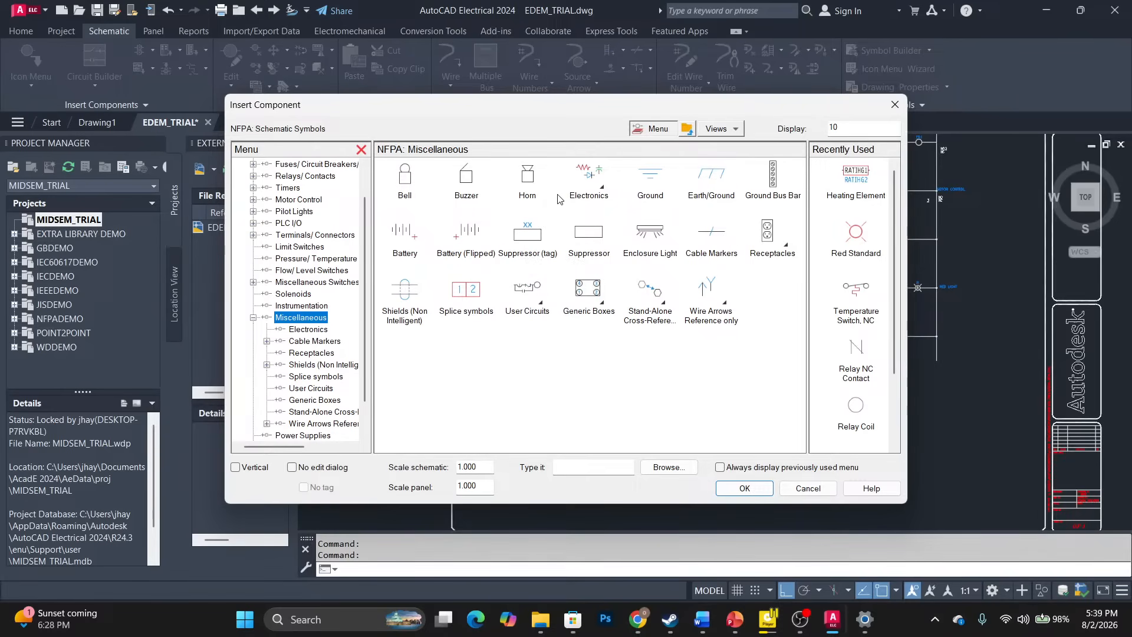
Insert a buzzer on rung 5, tag A, description ALARM.
left_click(461, 184)
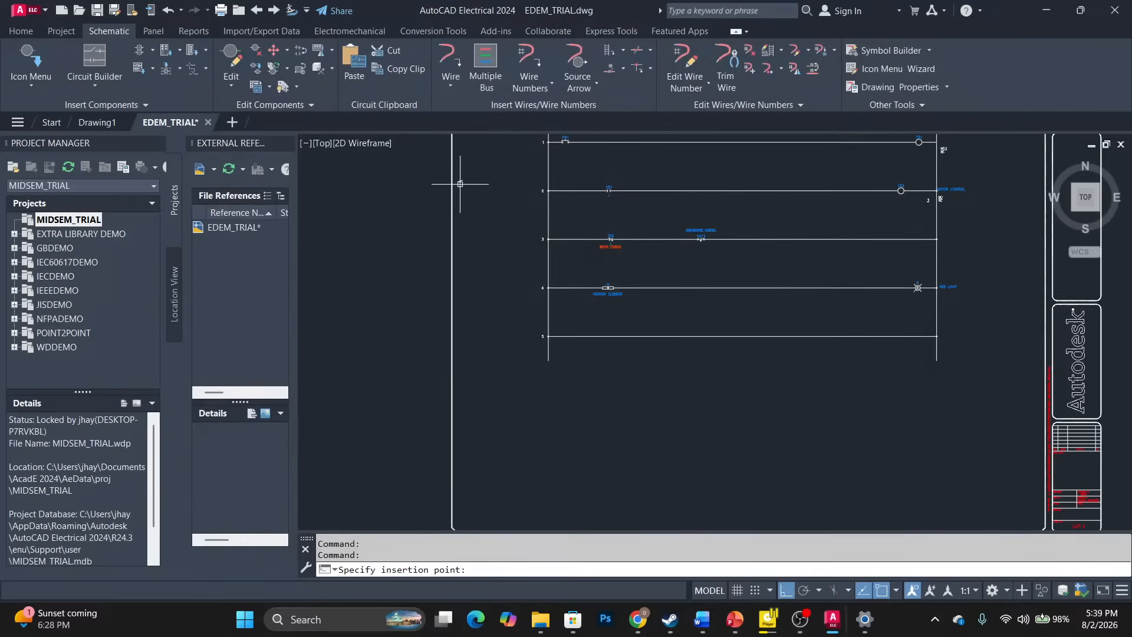
left_click(608, 336)
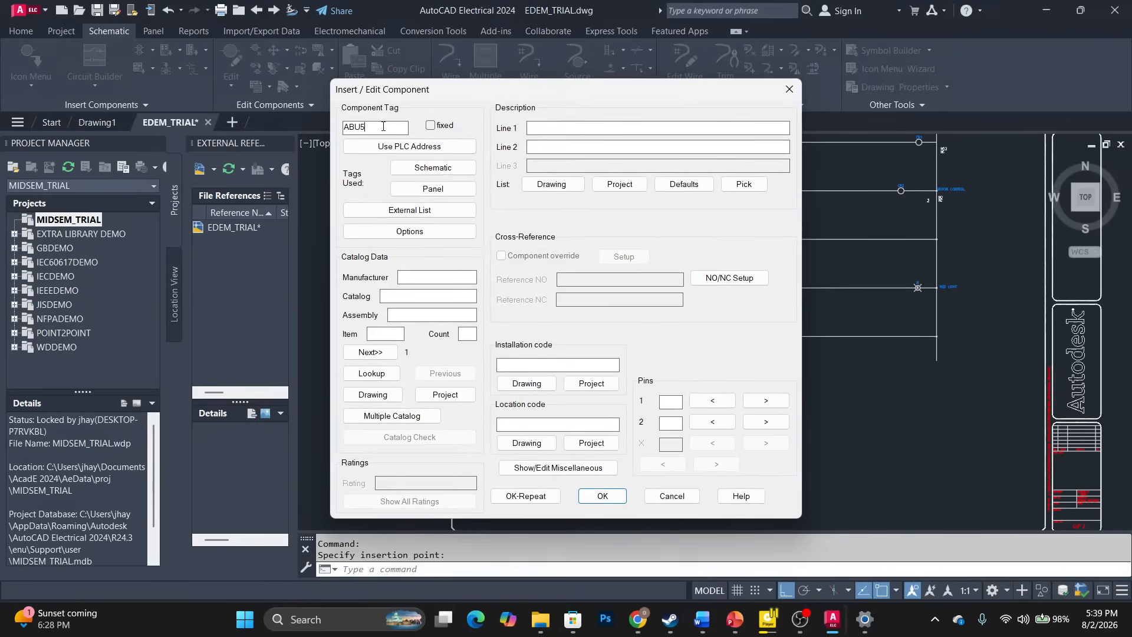
double_click(383, 125)
type("ALARM")
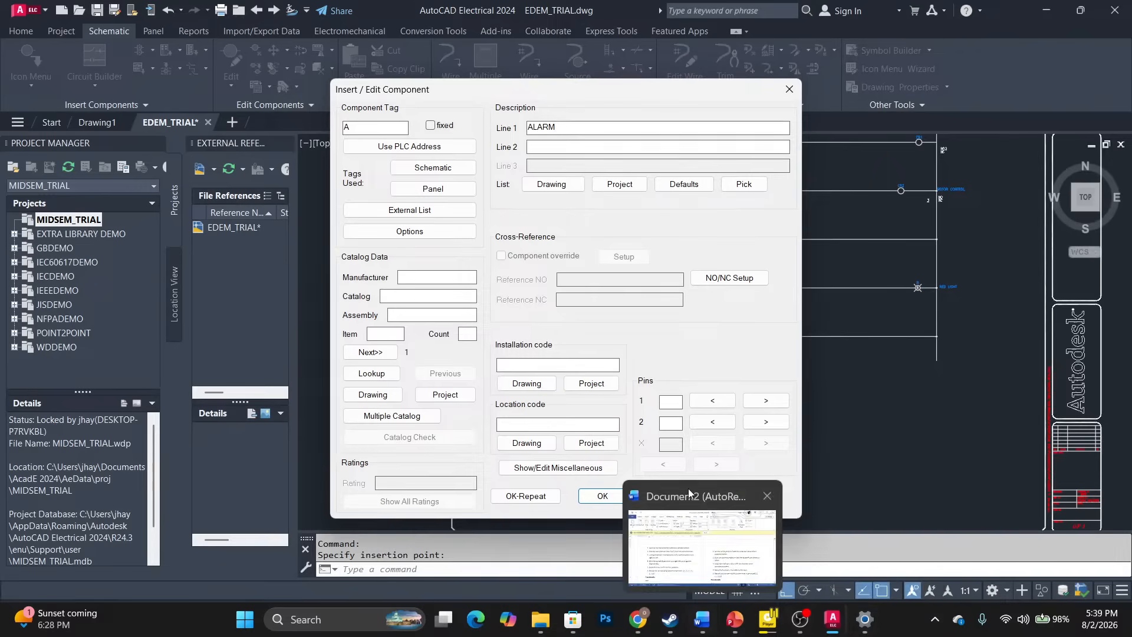
left_click(582, 494)
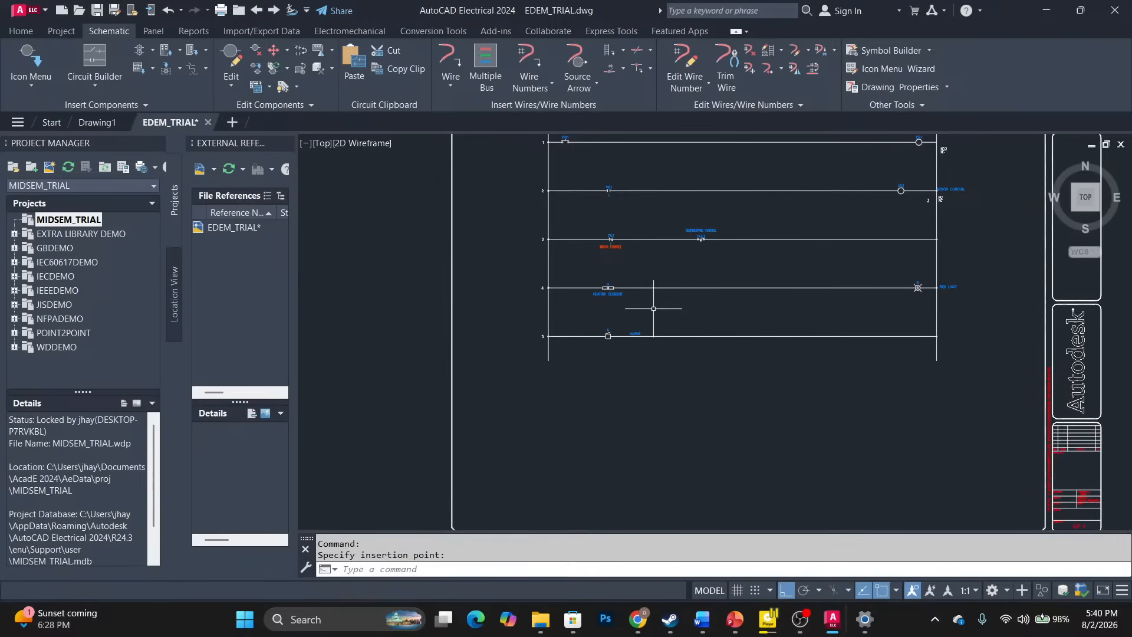
Stretch the ALARM description to the right end of rung 5.
scroll(636, 318, "up", 6)
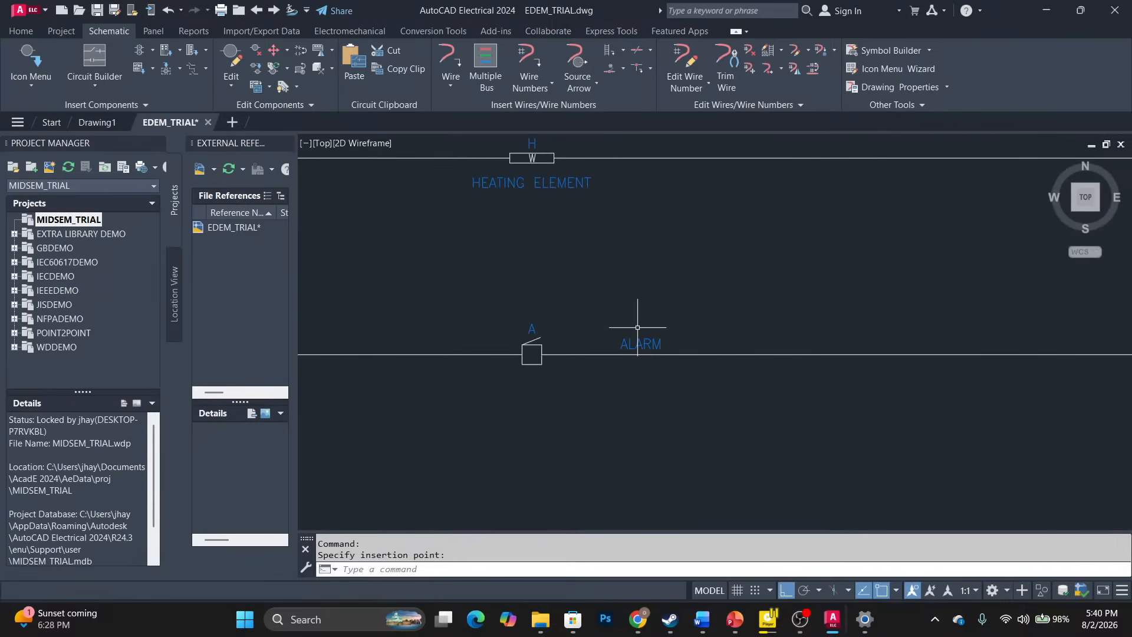
left_click(633, 336)
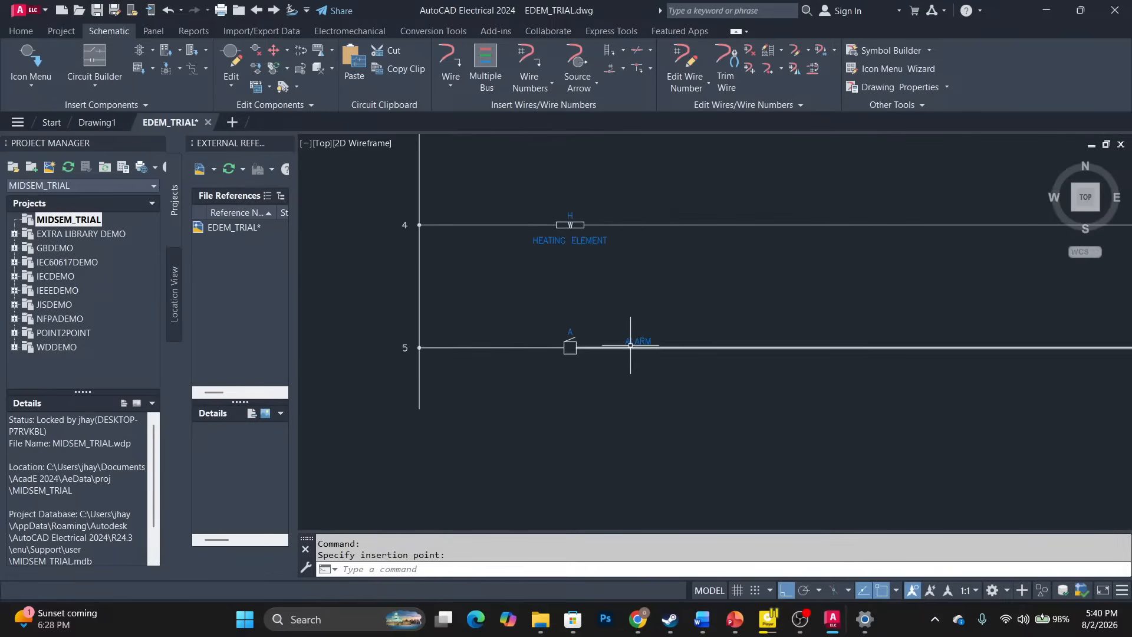
left_click(632, 342)
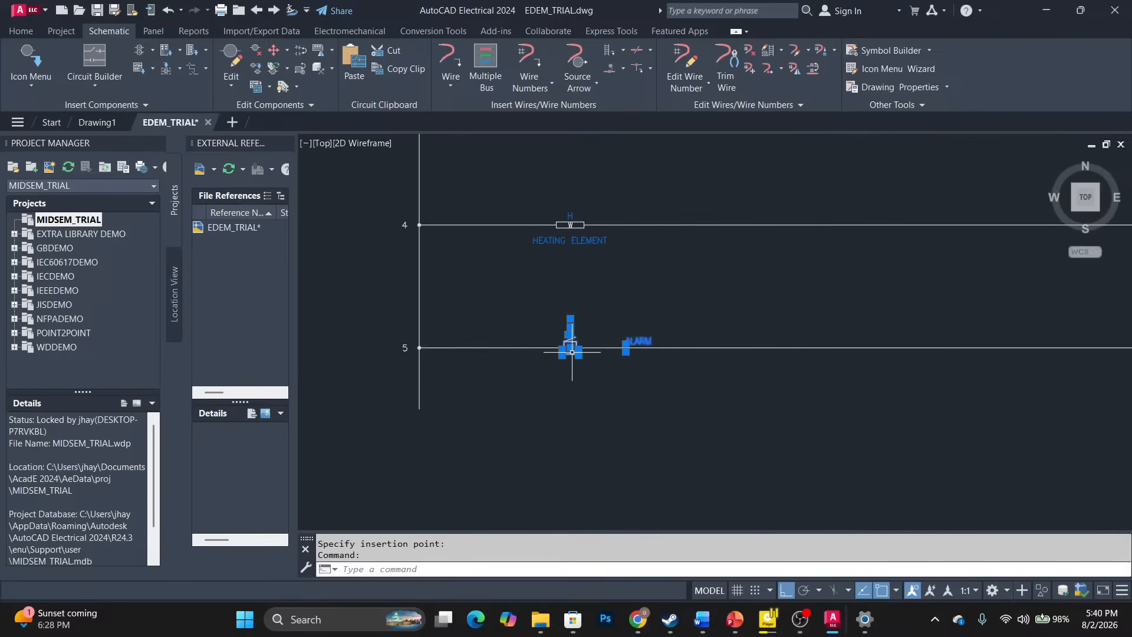
left_click(626, 347)
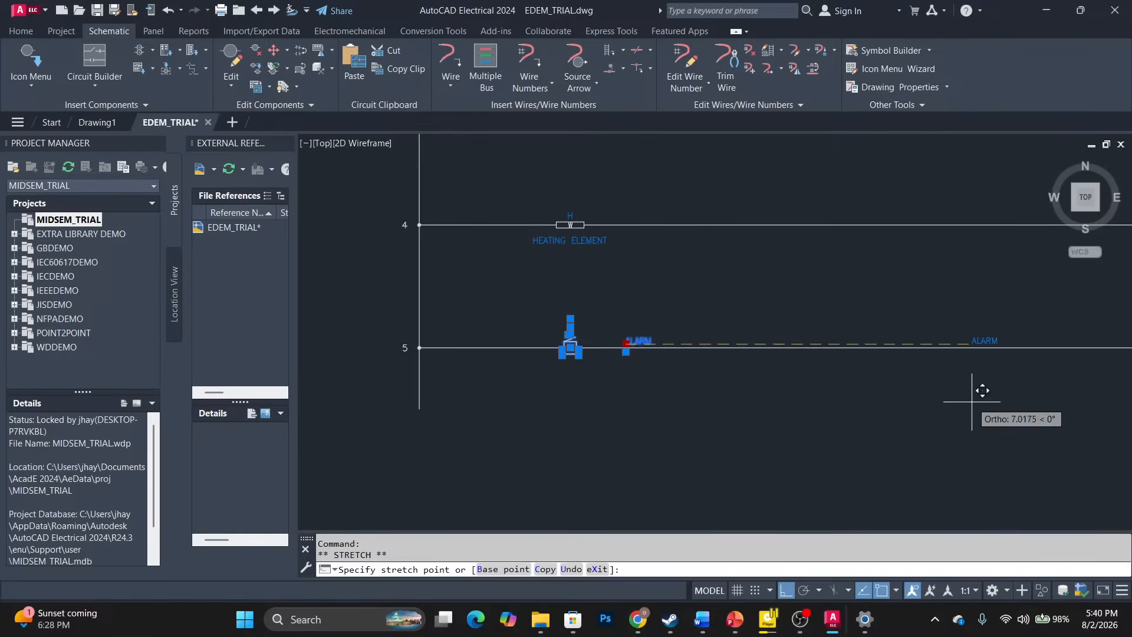
scroll(983, 379, "down", 6)
middle_click_drag(967, 399, 525, 345)
scroll(654, 348, "up", 8)
middle_click_drag(631, 354, 506, 331)
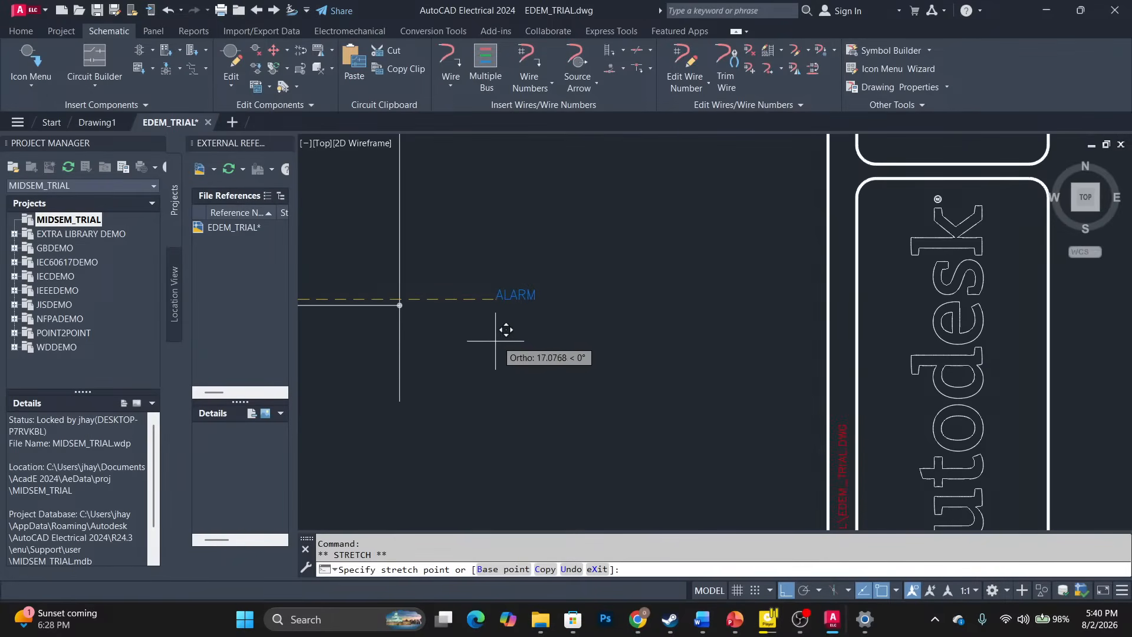
left_click(412, 345)
Check the ALARM label's position against RED LIGHT and the right rail, then clear the grips.
middle_click_drag(416, 340, 596, 391)
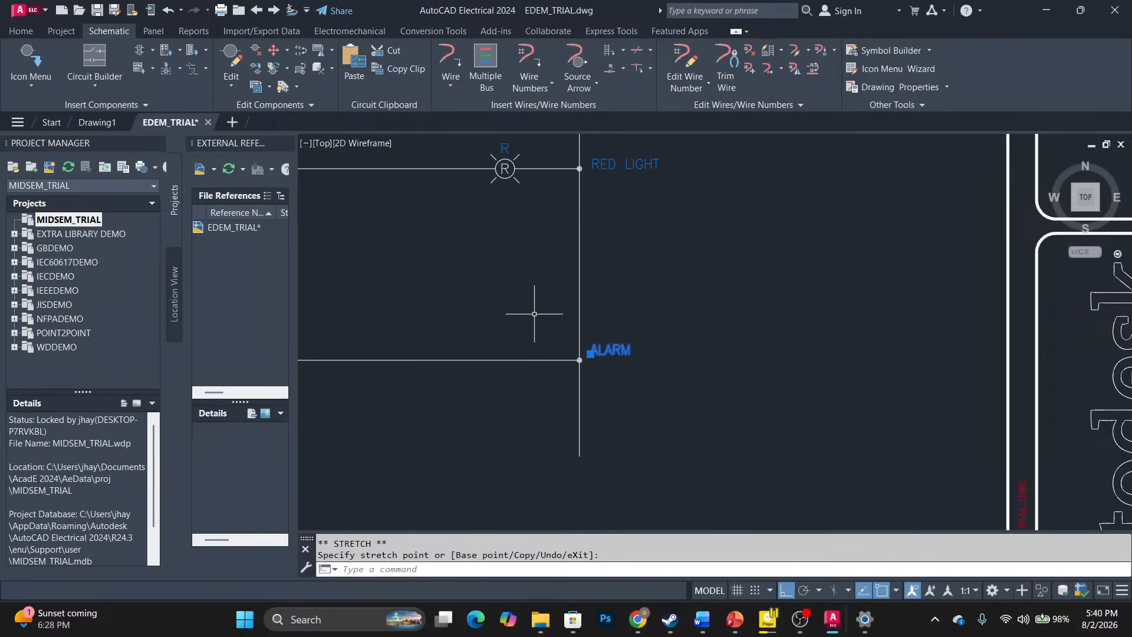
middle_click_drag(417, 346, 745, 375)
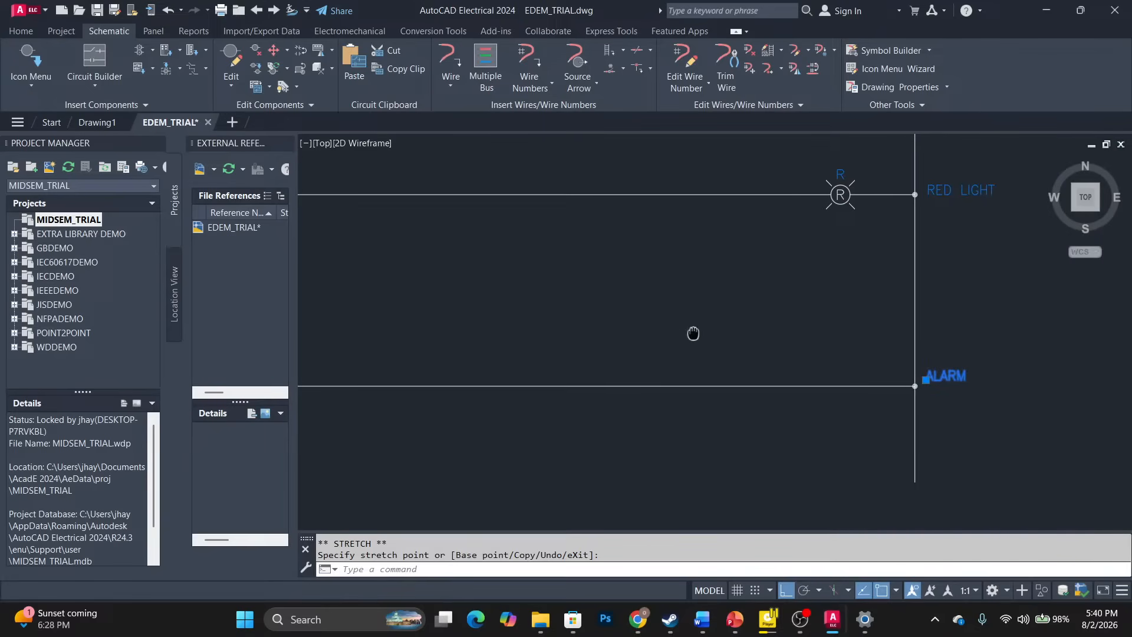
scroll(972, 316, "down", 4)
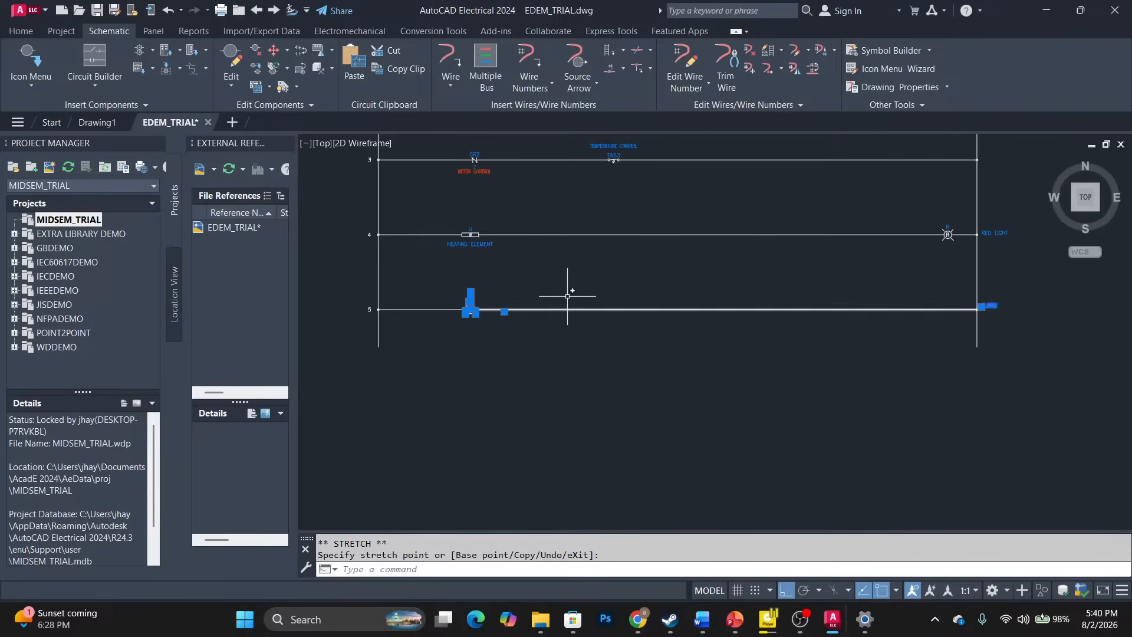
key("Escape")
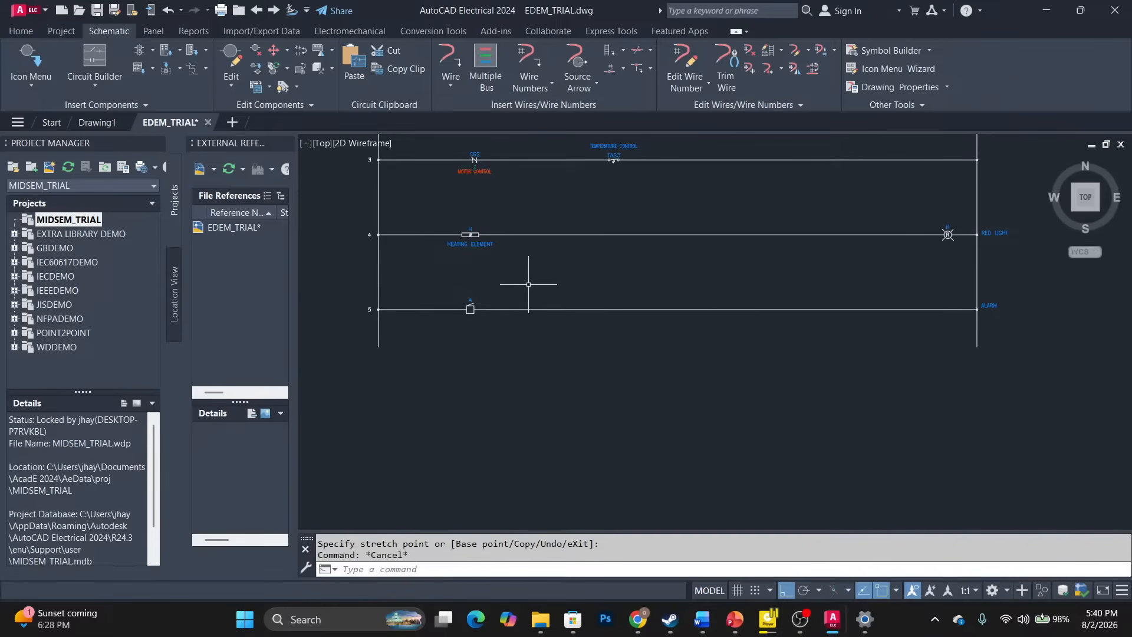
scroll(465, 300, "up", 2)
scroll(465, 300, "down", 3)
scroll(551, 258, "down", 2)
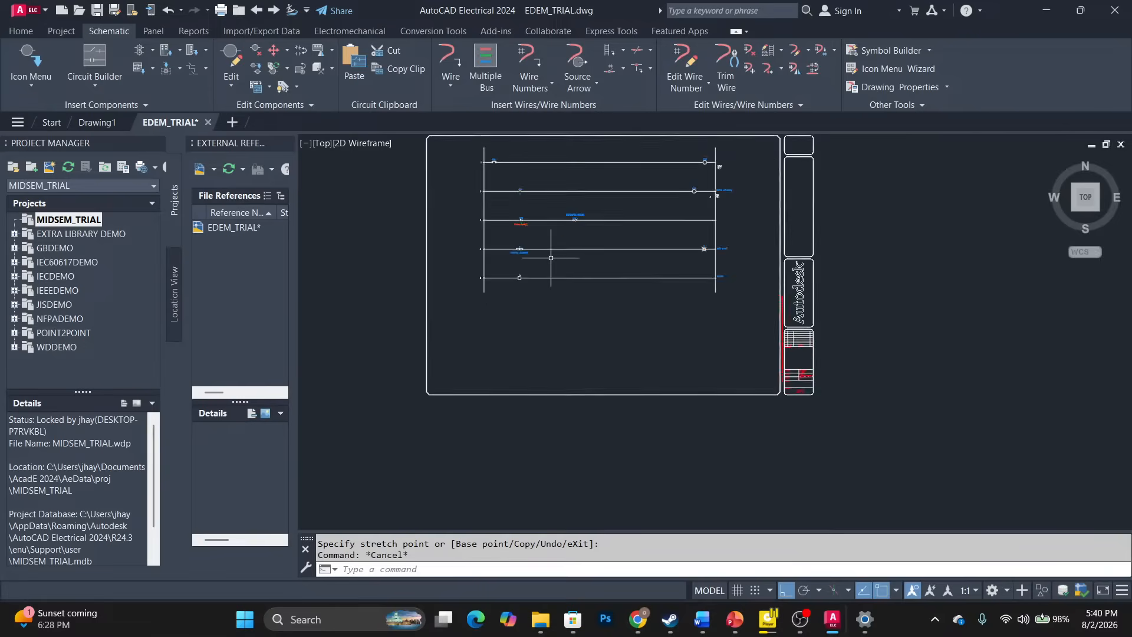
scroll(581, 175, "up", 4)
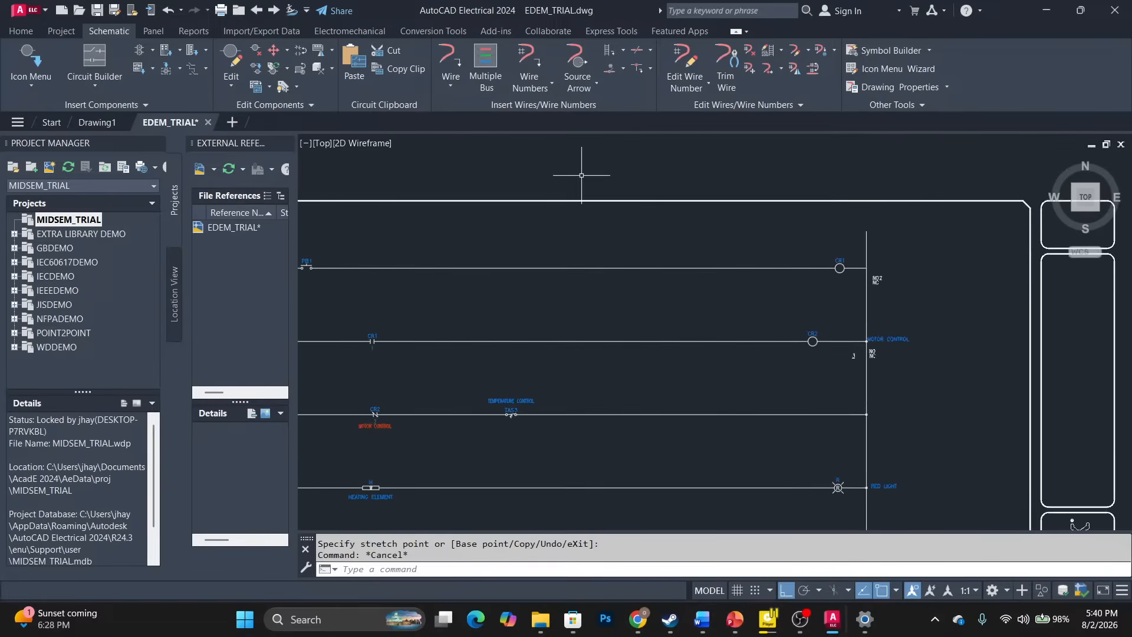
scroll(582, 175, "down", 2)
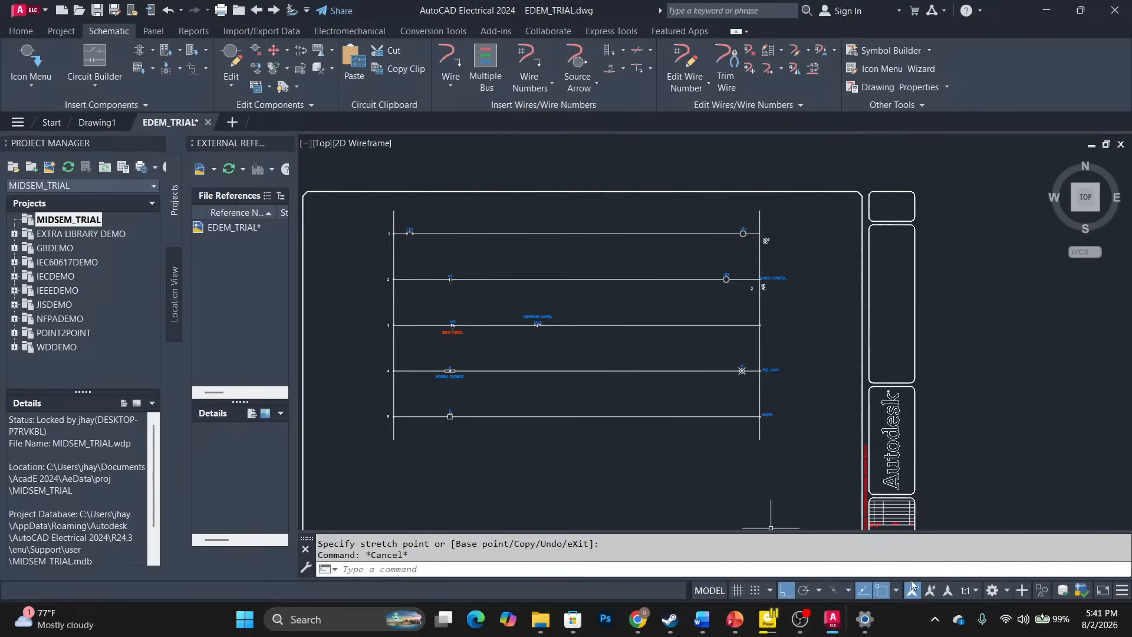
Turn microphone access off and bring the EDEM_TRIAL.dwg drawing back to the front.
left_click(987, 628)
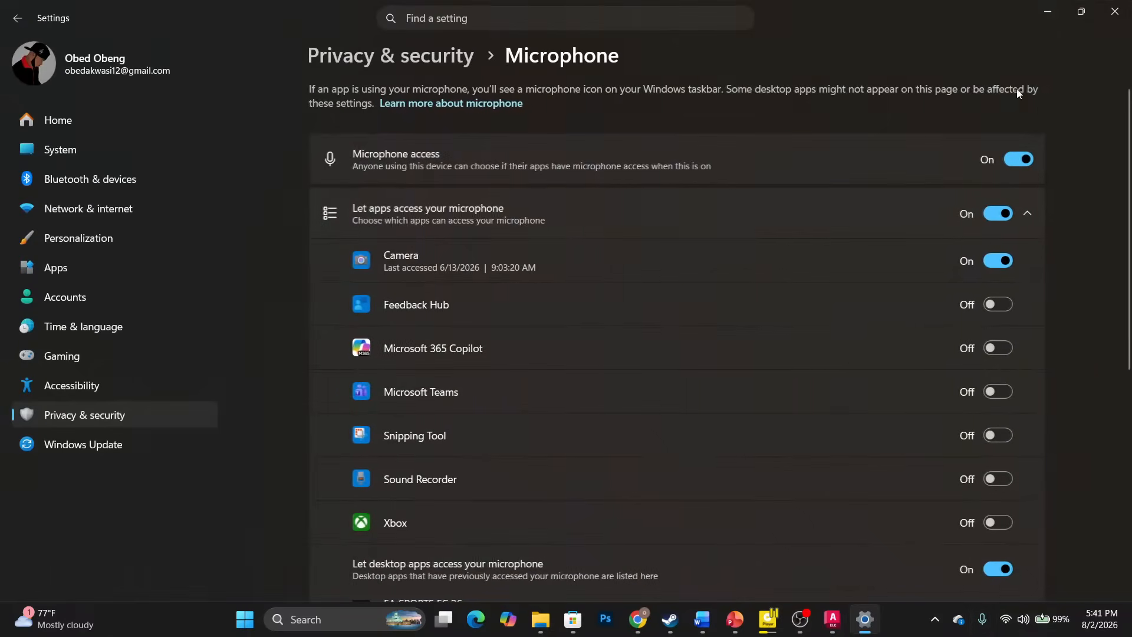
left_click(1020, 161)
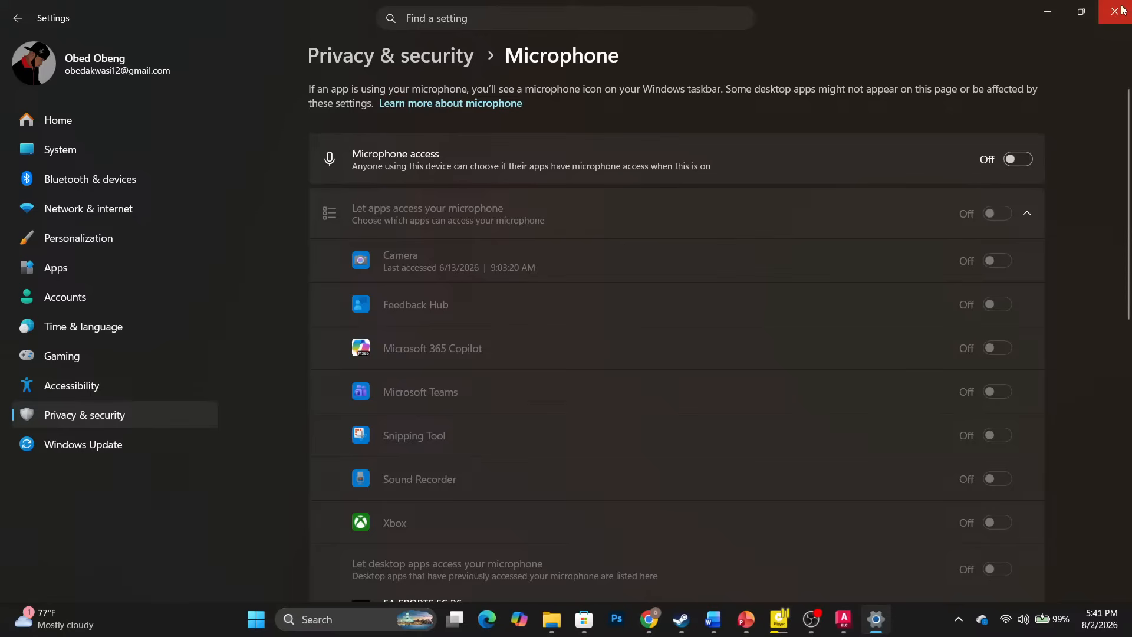
mouse_move(844, 619)
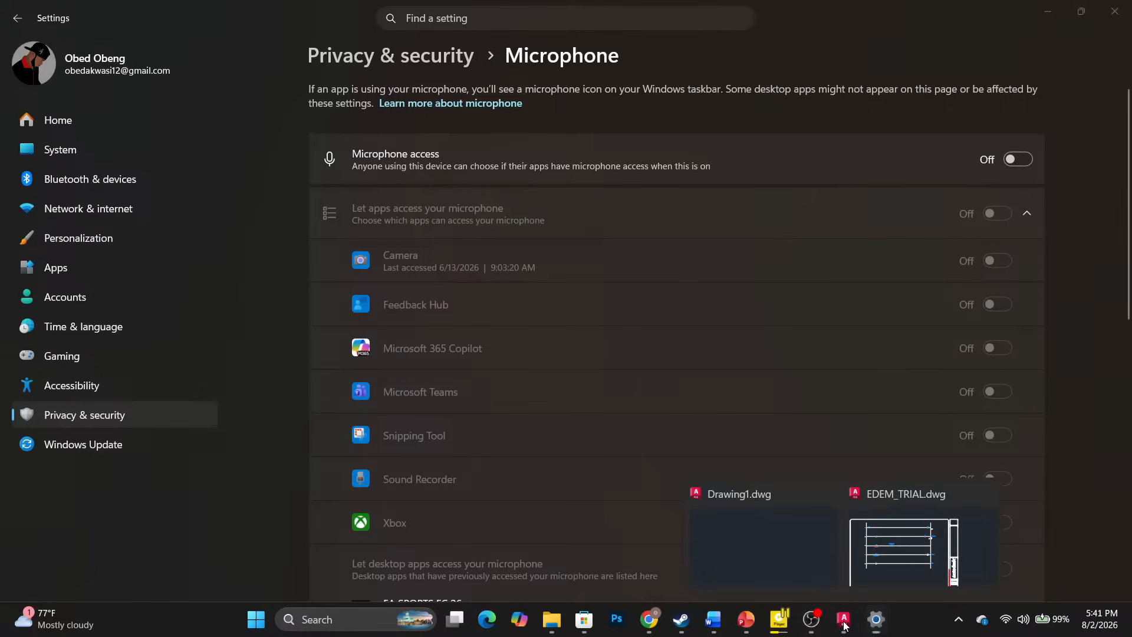
left_click(886, 569)
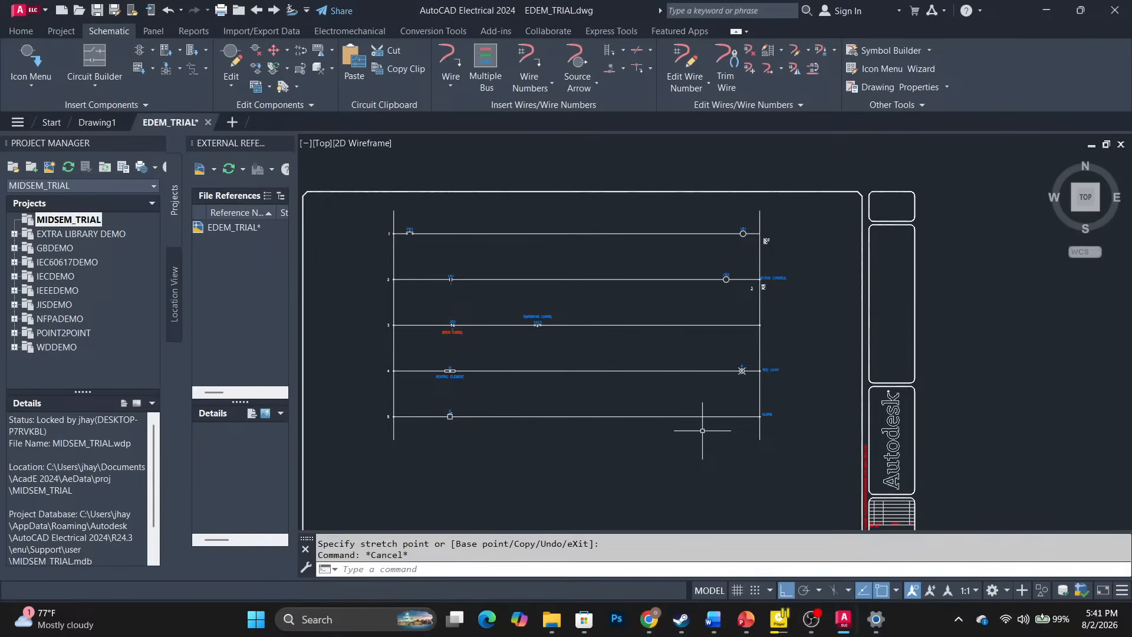
Bring up the Windows task switcher with Alt+Tab.
left_click_drag(702, 430, 769, 541)
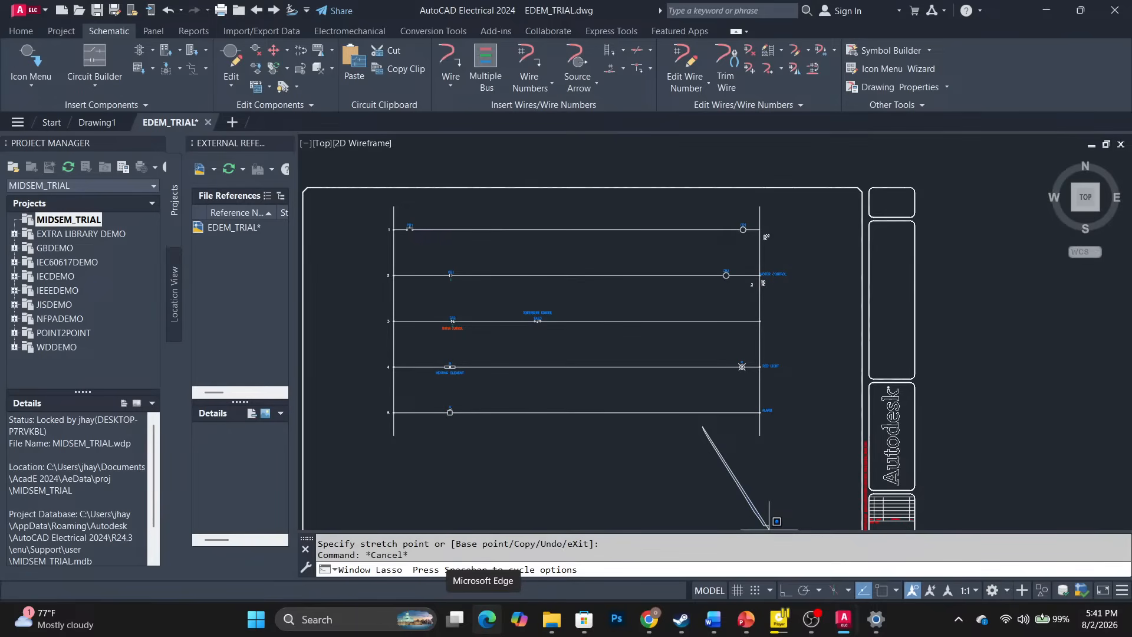
key("alt")
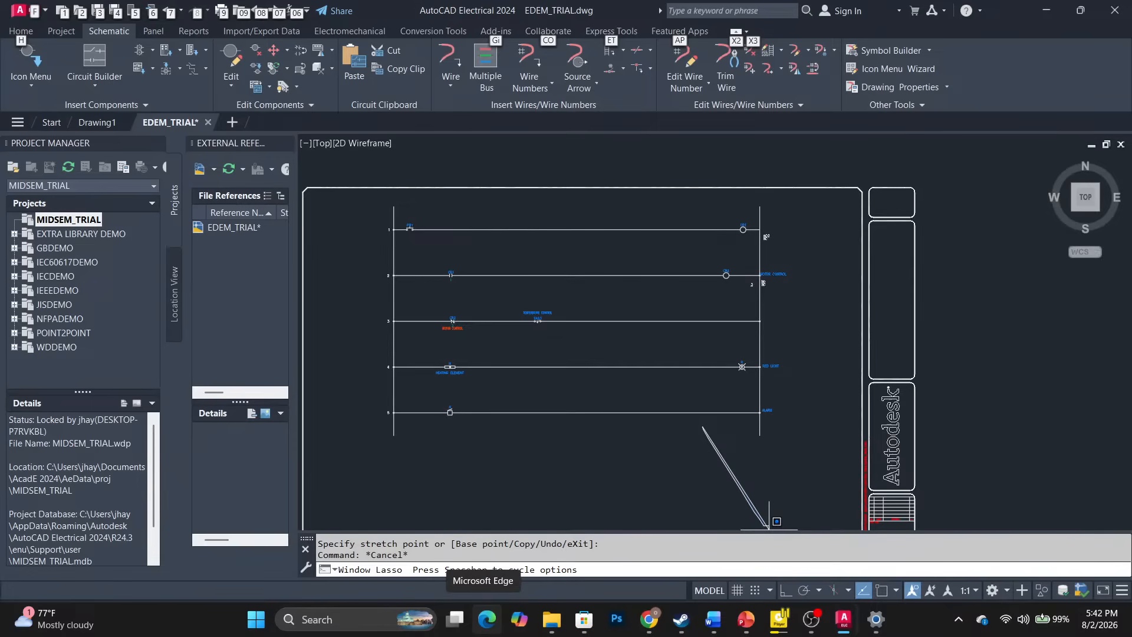
key("alt+Tab")
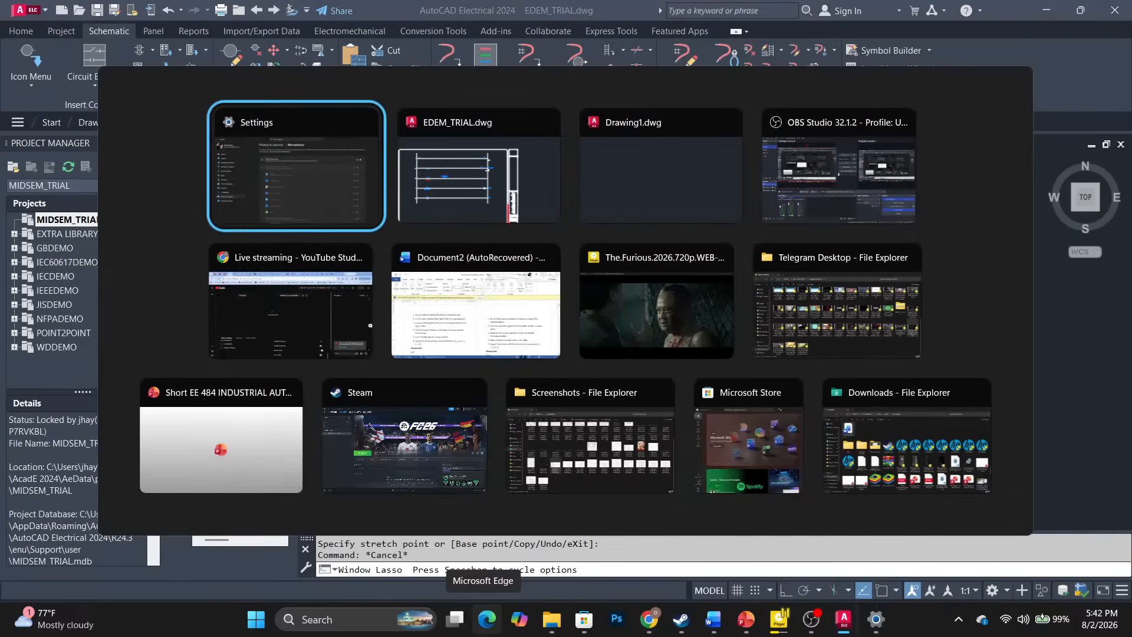
Switch to OBS Studio and transition the 'image' scene to the Program output.
key("alt+Tab")
key("alt+Tab")
key("alt+Tab")
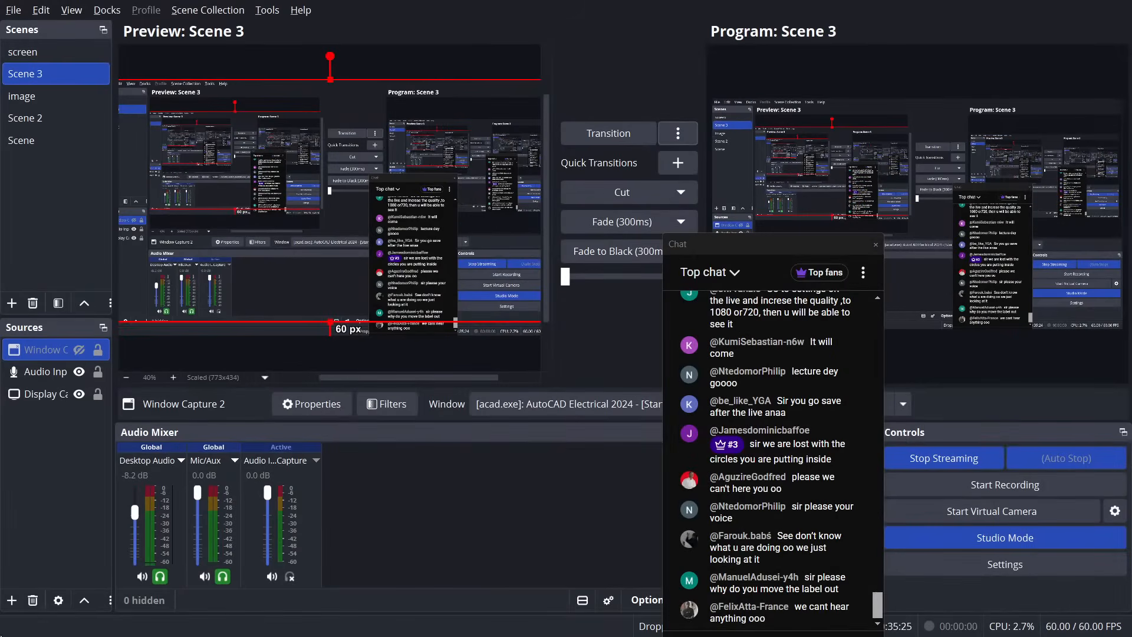
left_click(24, 96)
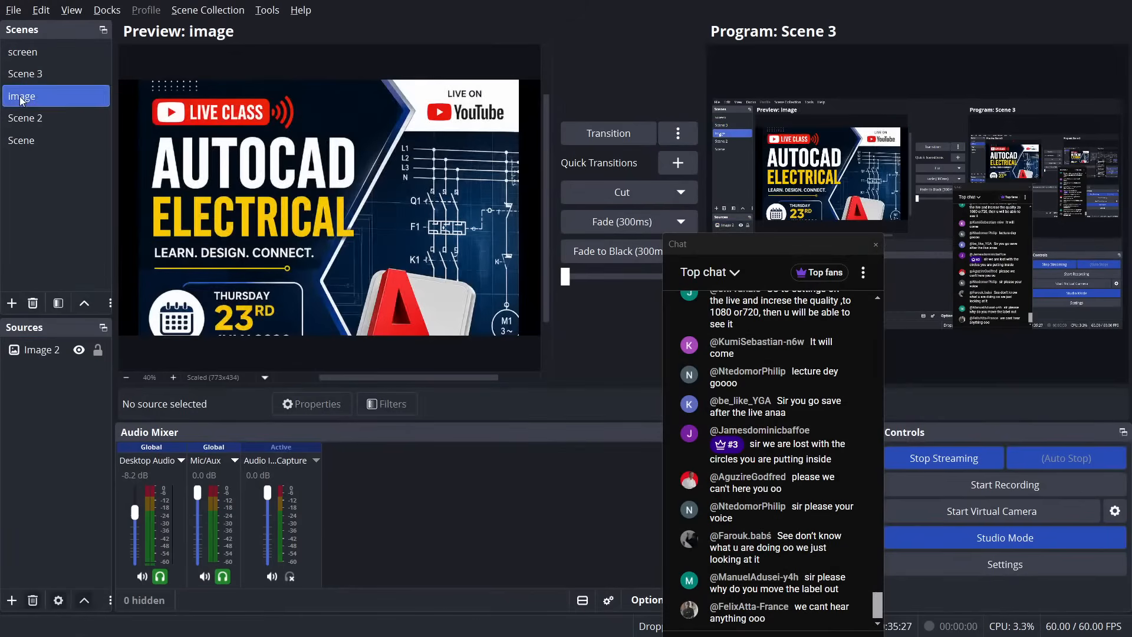
left_click(617, 123)
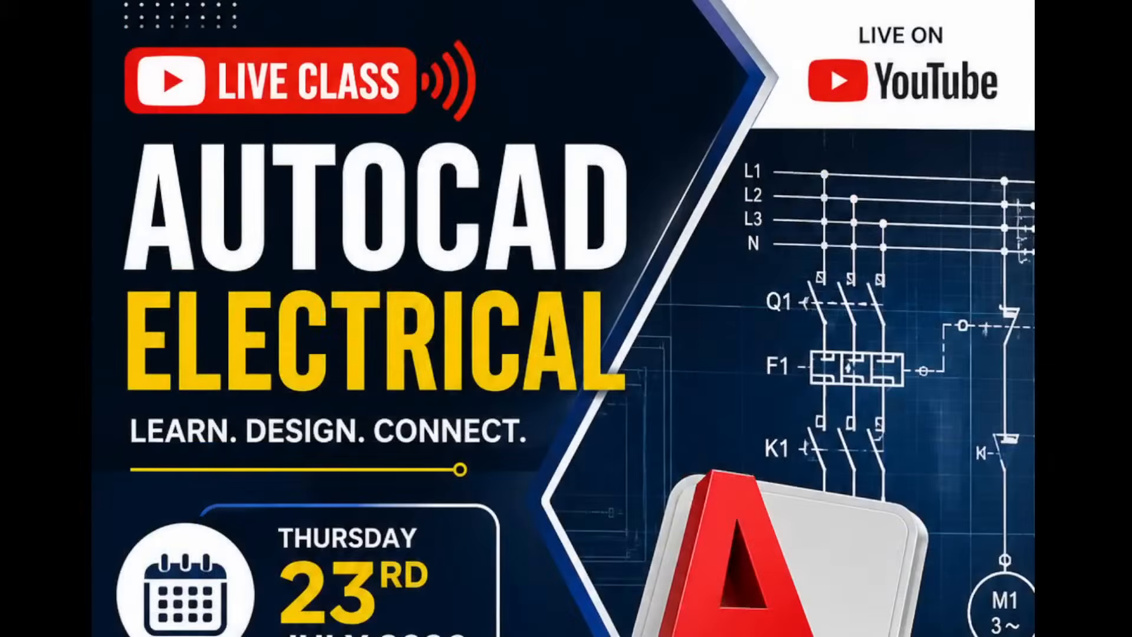
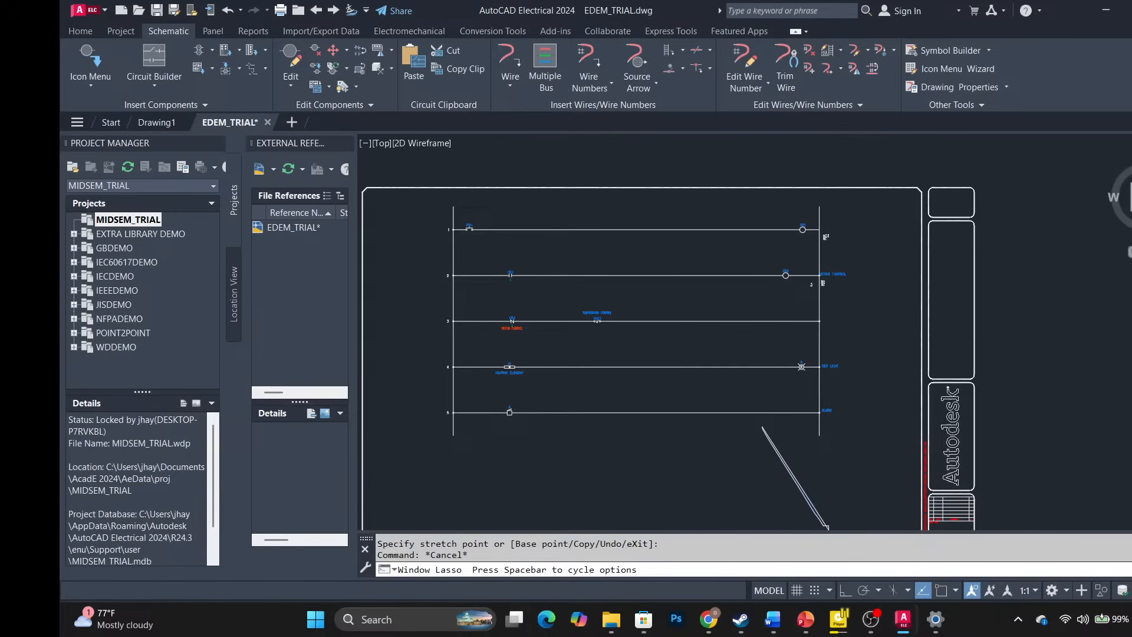
mouse_move(611, 619)
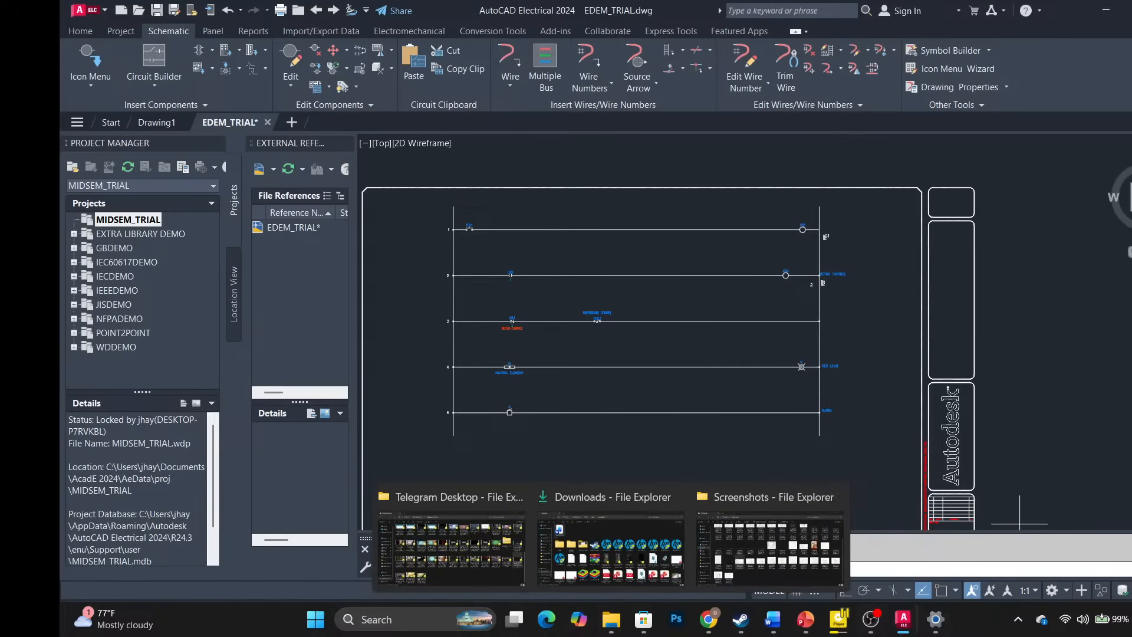
left_click(936, 622)
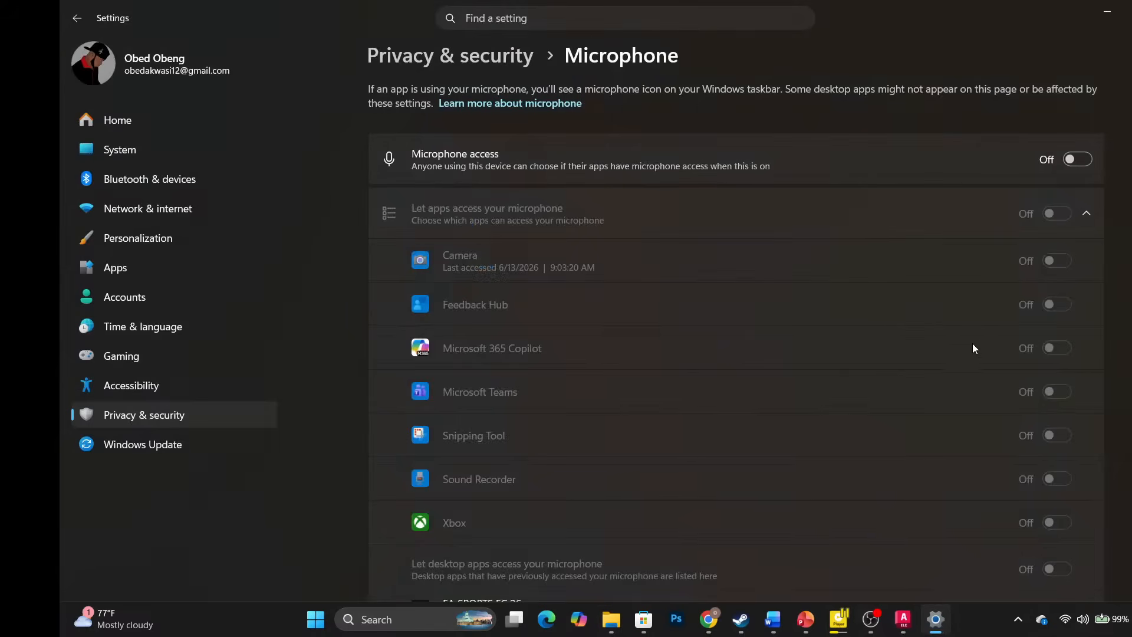
left_click(1101, 14)
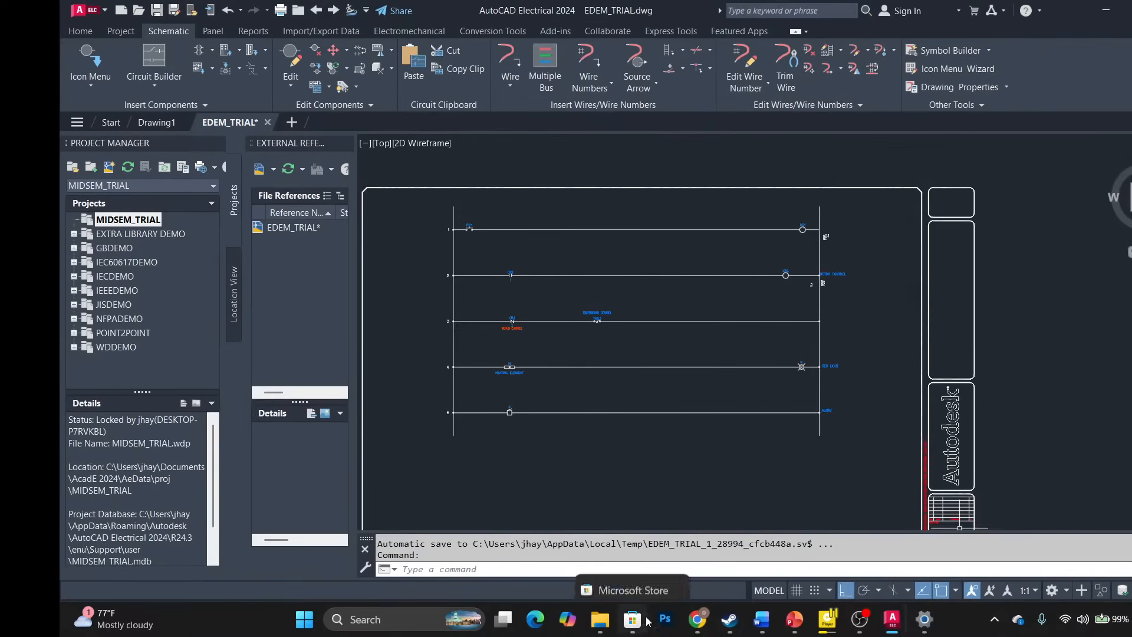
mouse_move(628, 564)
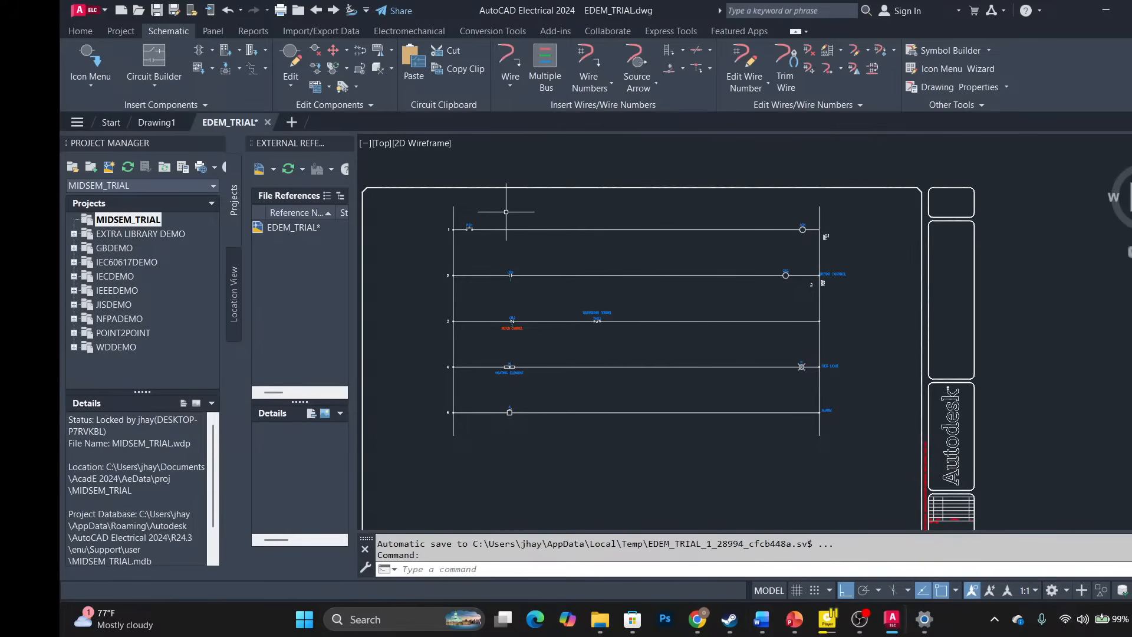
Run Wire Numbers drawing-wide using Tag/retag all with Line Reference mode.
left_click(592, 77)
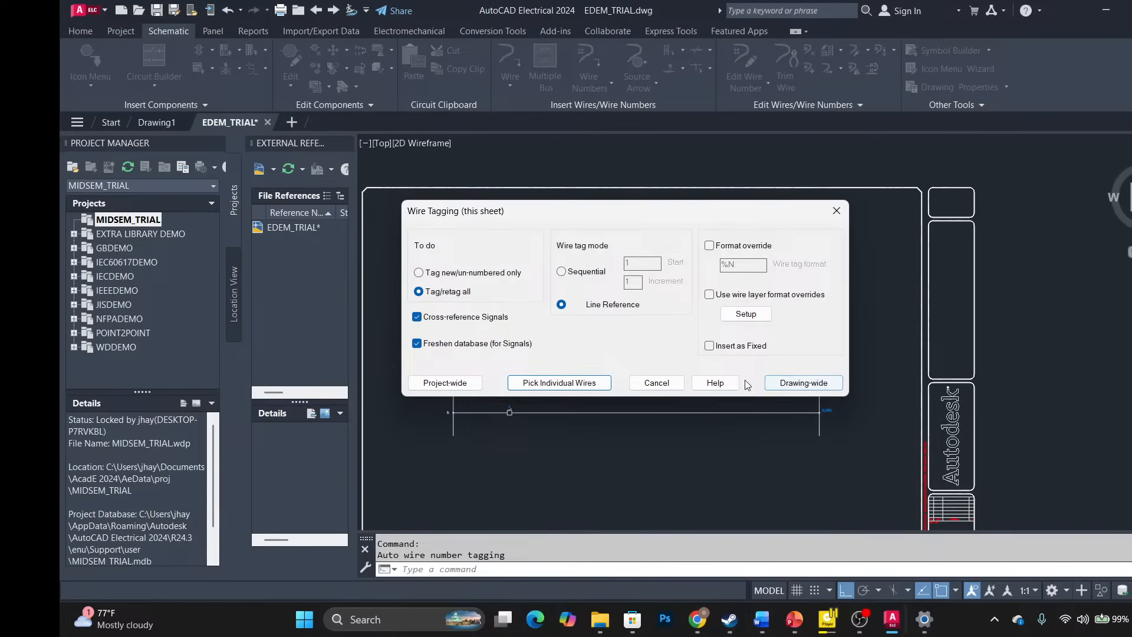
left_click(781, 383)
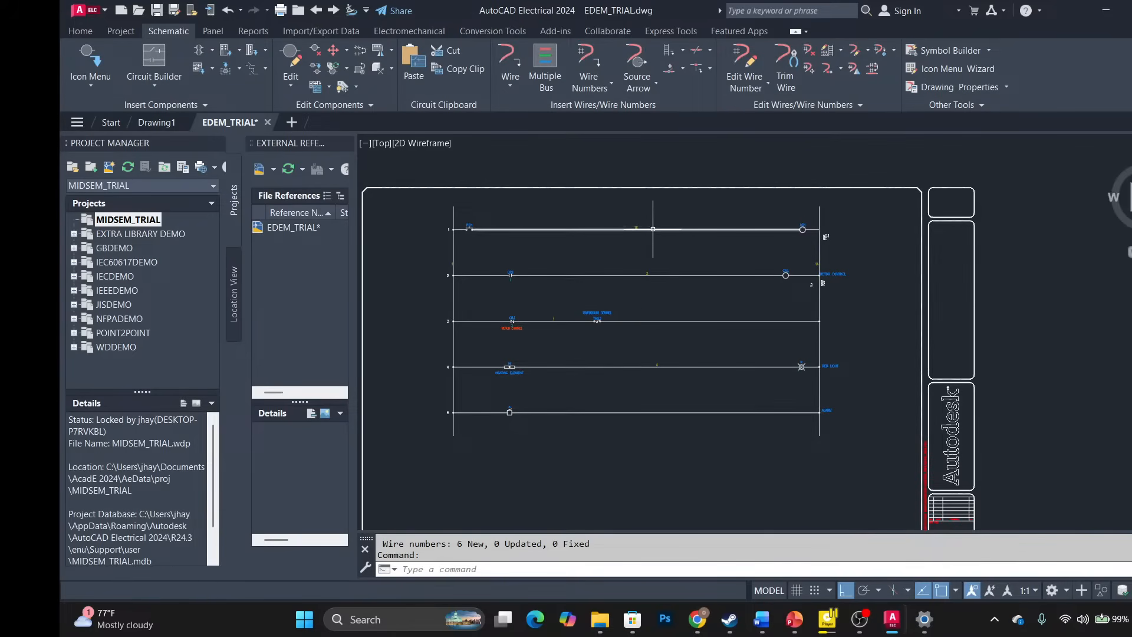
scroll(648, 226, "up", 4)
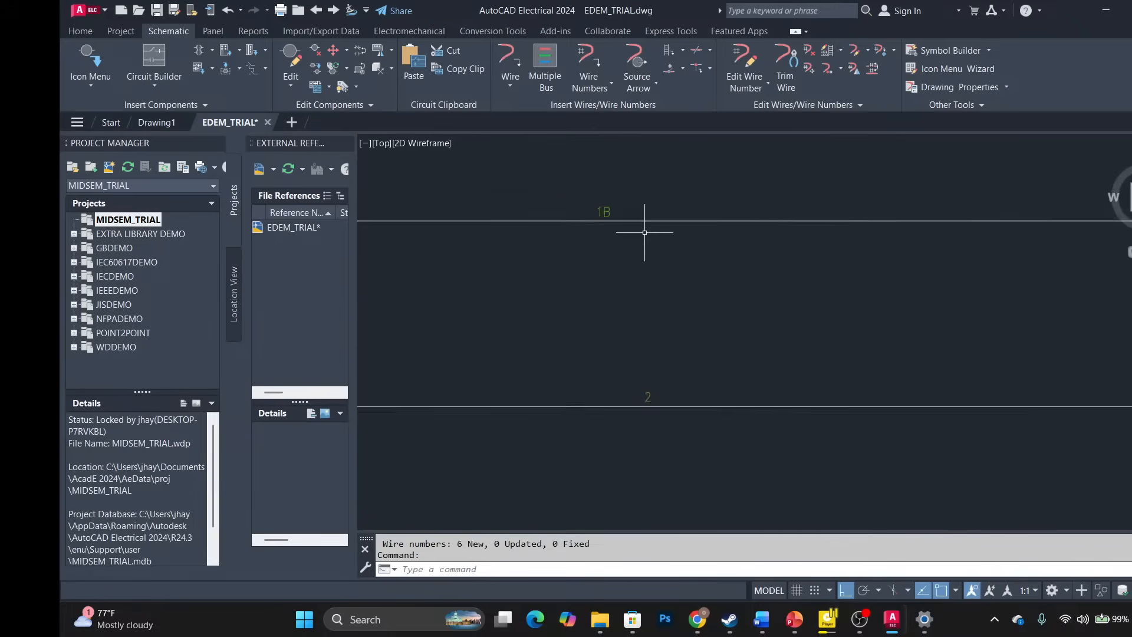
scroll(644, 233, "down", 2)
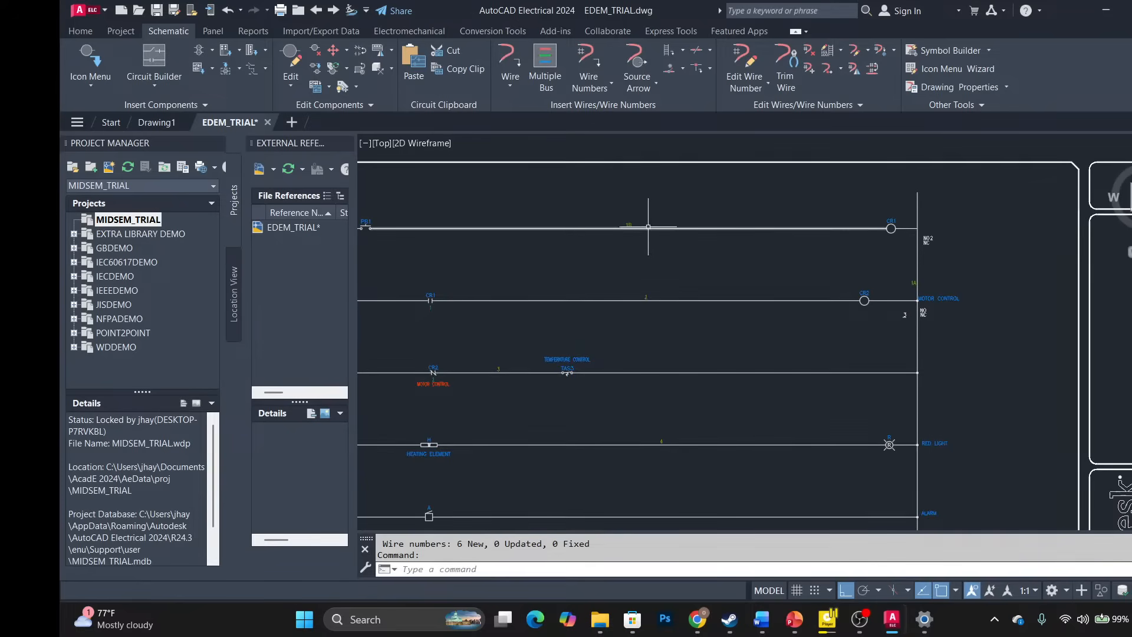
left_click(653, 224)
scroll(653, 224, "up", 2)
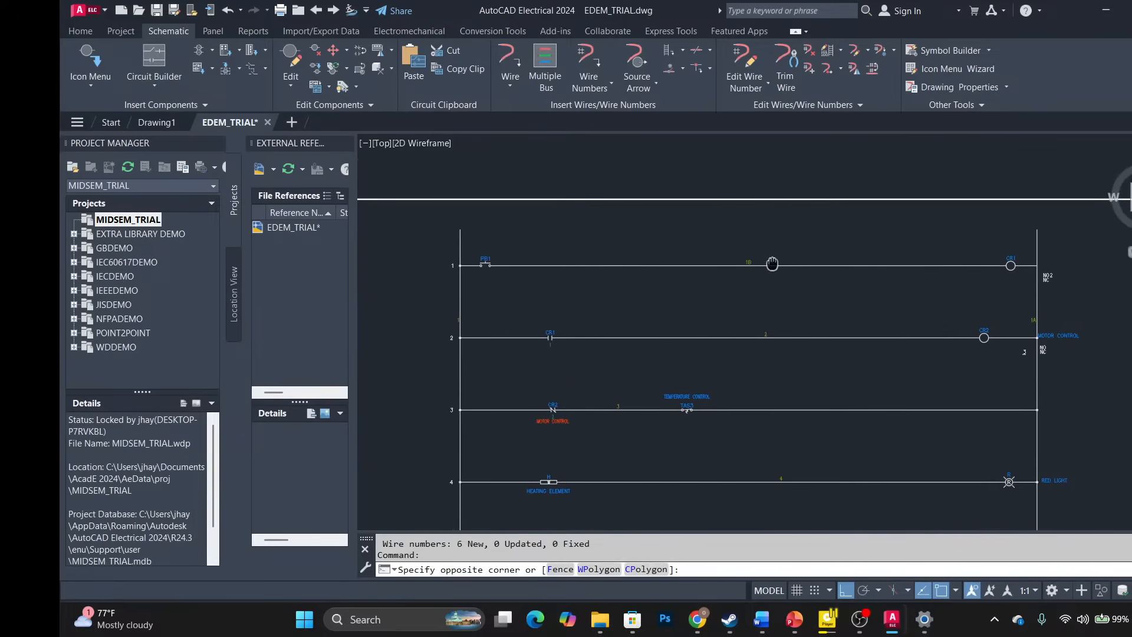
scroll(766, 251, "up", 2)
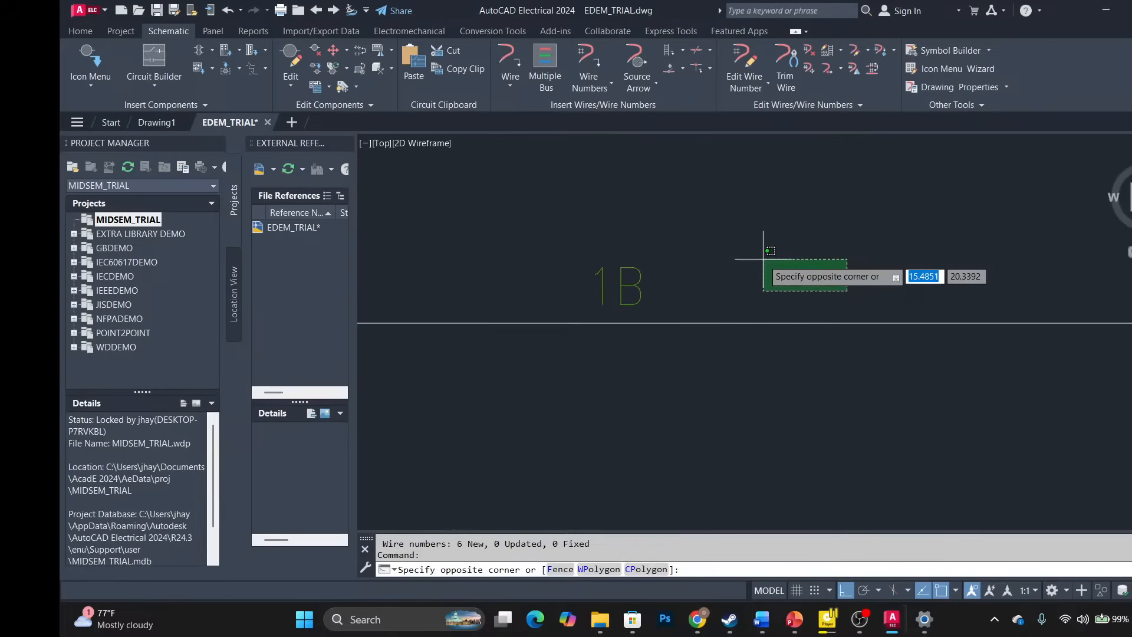
scroll(748, 266, "down", 1)
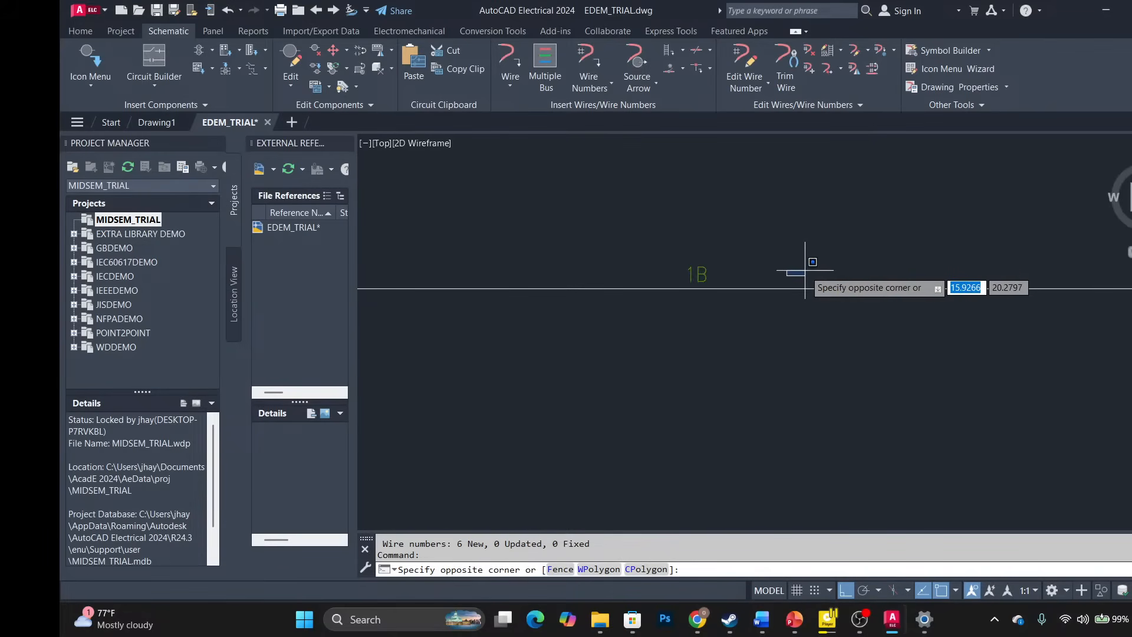
key("Escape")
middle_click_drag(802, 264, 672, 142)
scroll(684, 346, "down", 1)
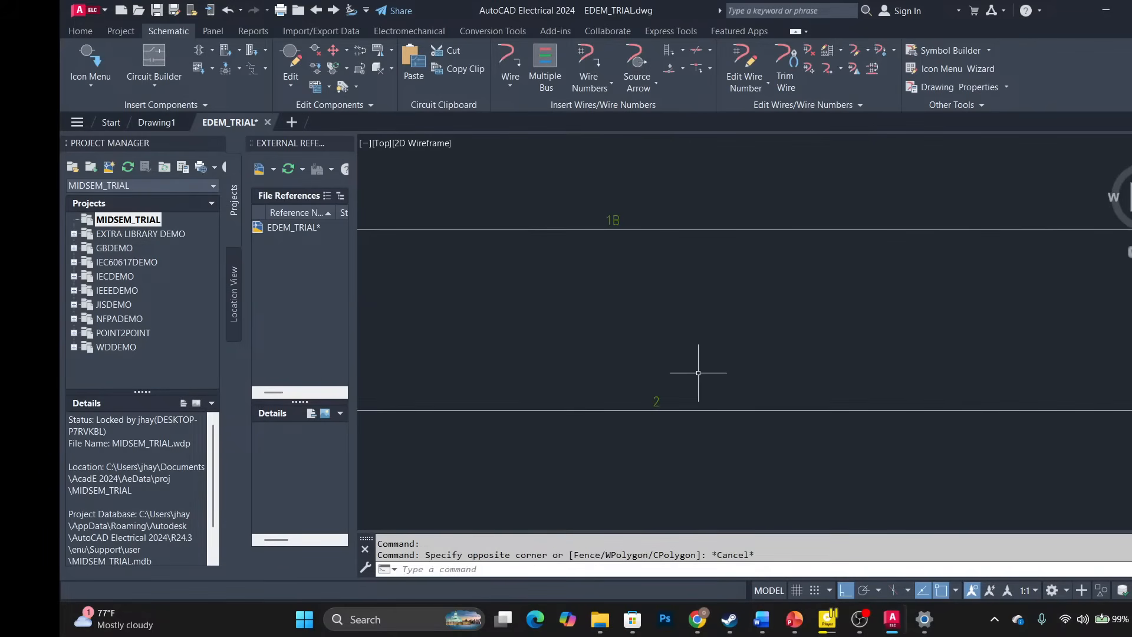
middle_click_drag(700, 372, 442, 432)
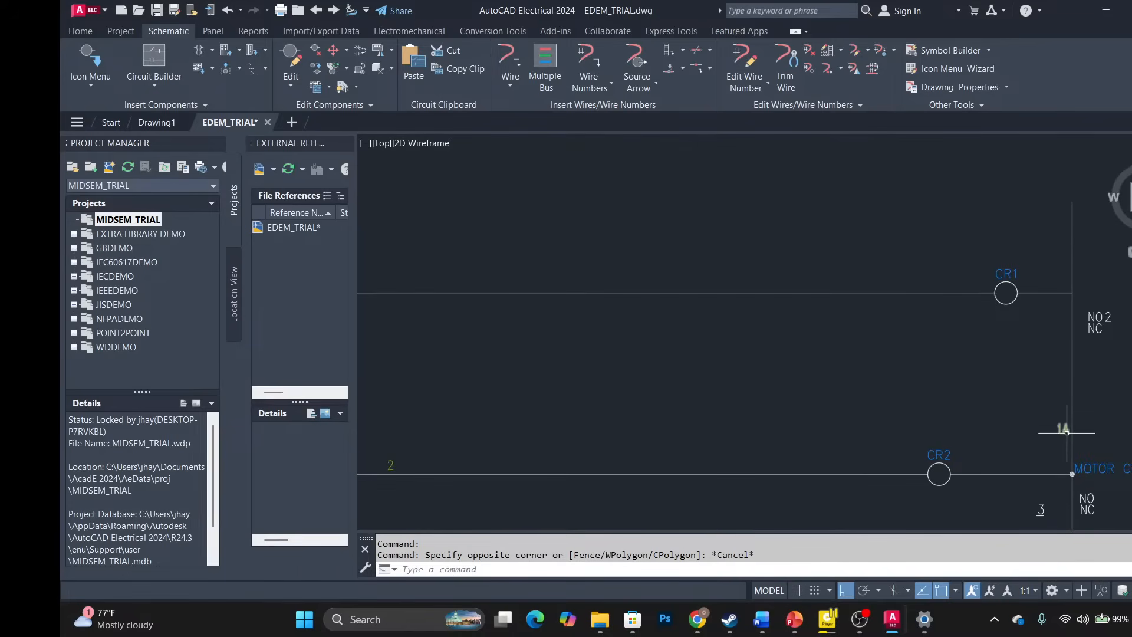
scroll(1064, 430, "up", 3)
scroll(1067, 432, "down", 2)
middle_click_drag(798, 416, 784, 163)
middle_click_drag(728, 328, 1097, 306)
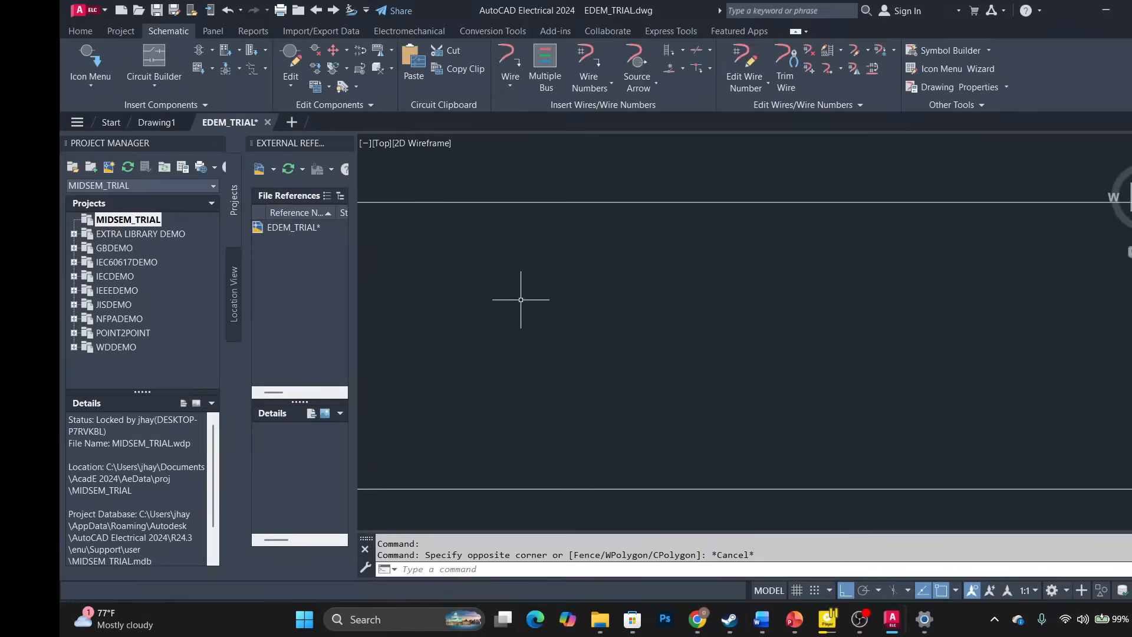
scroll(524, 299, "down", 4)
scroll(472, 371, "up", 4)
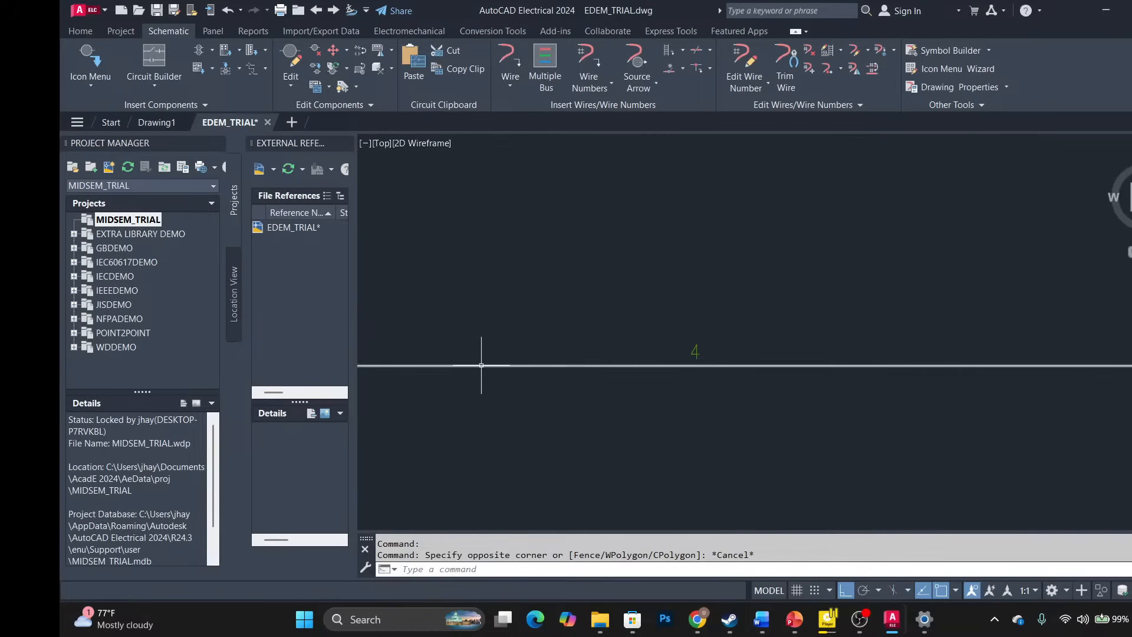
scroll(647, 363, "down", 1)
scroll(427, 252, "down", 1)
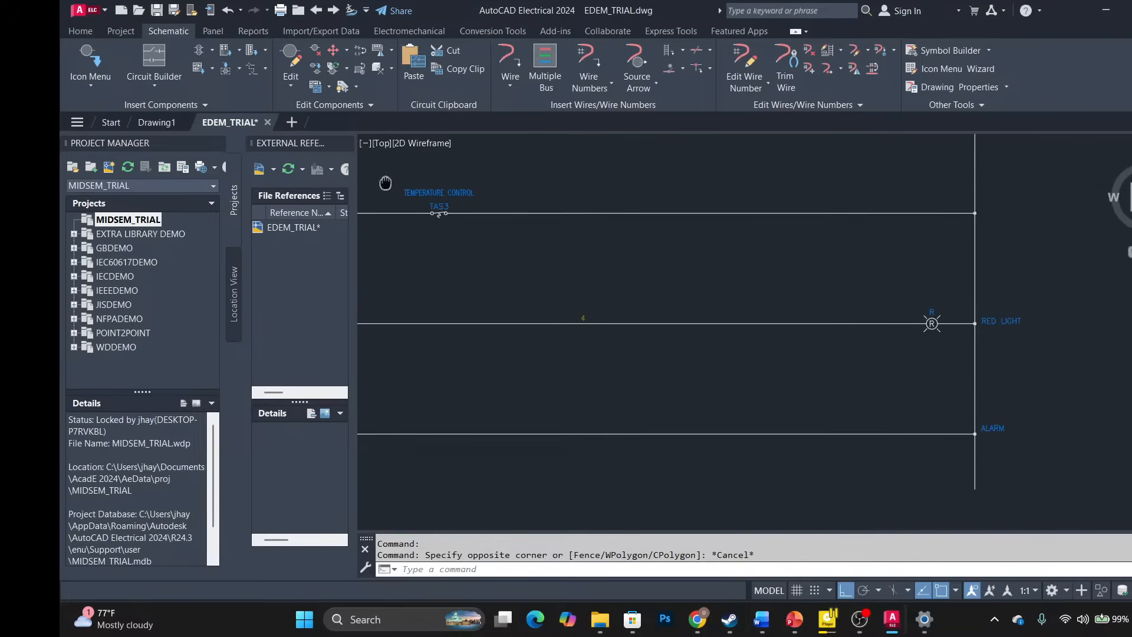
scroll(384, 183, "up", 4)
scroll(585, 270, "down", 5)
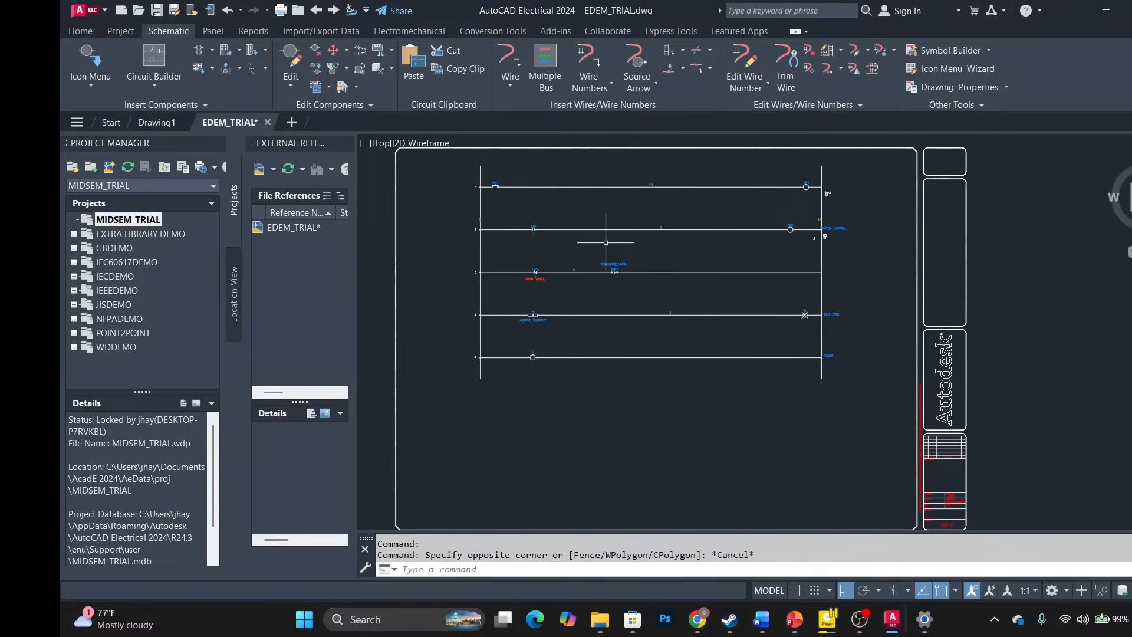
scroll(644, 360, "up", 5)
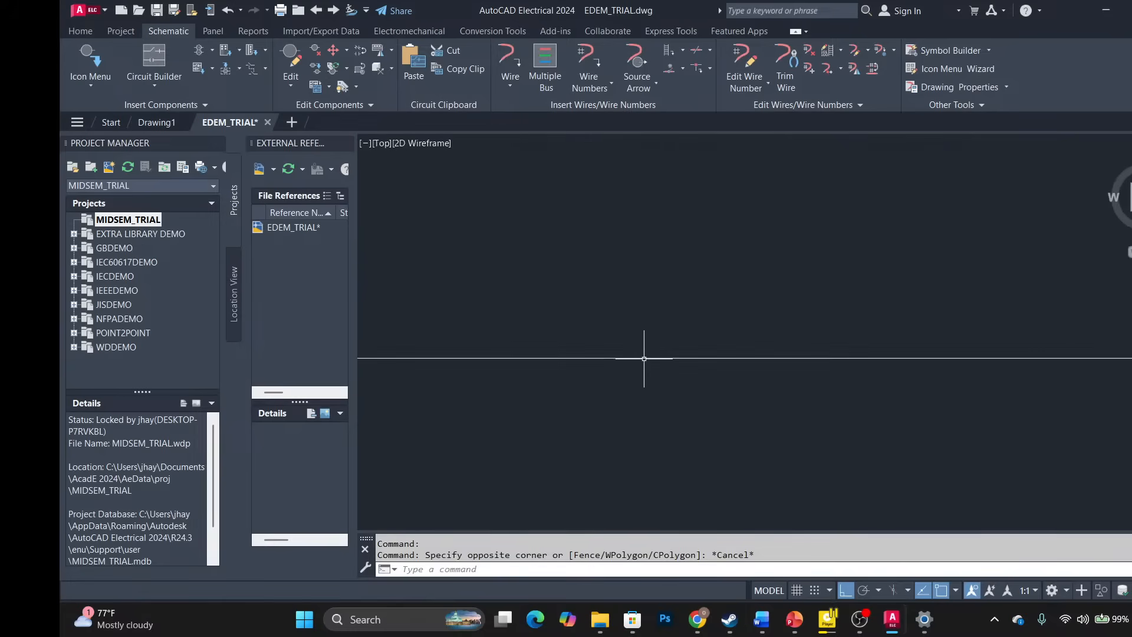
scroll(649, 351, "down", 3)
scroll(654, 336, "down", 4)
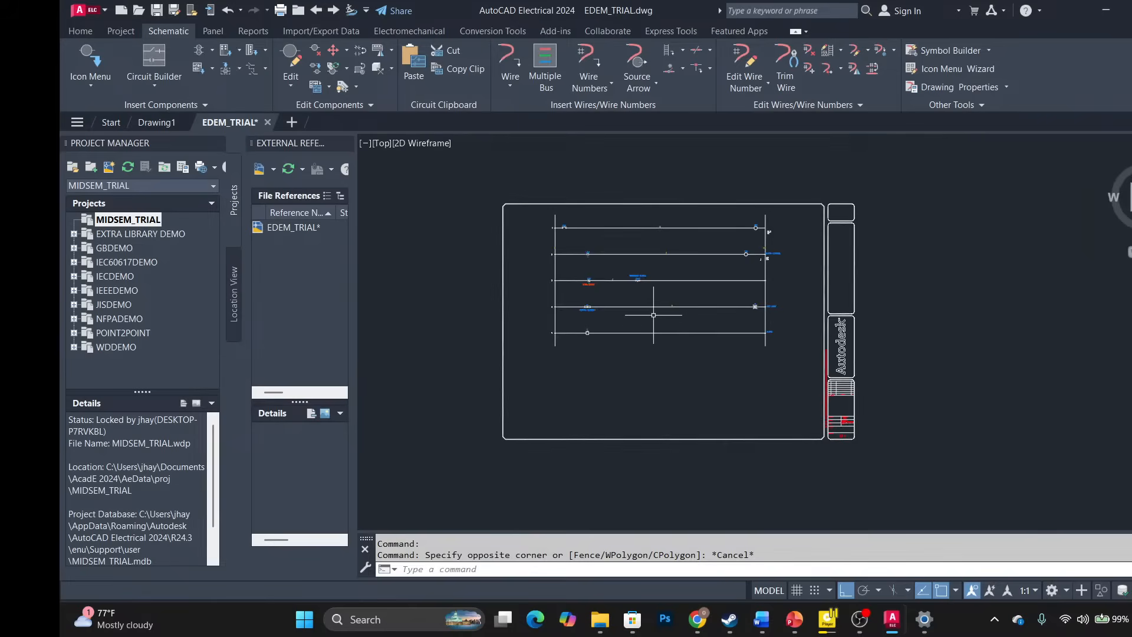
scroll(662, 295, "up", 6)
scroll(677, 248, "up", 2)
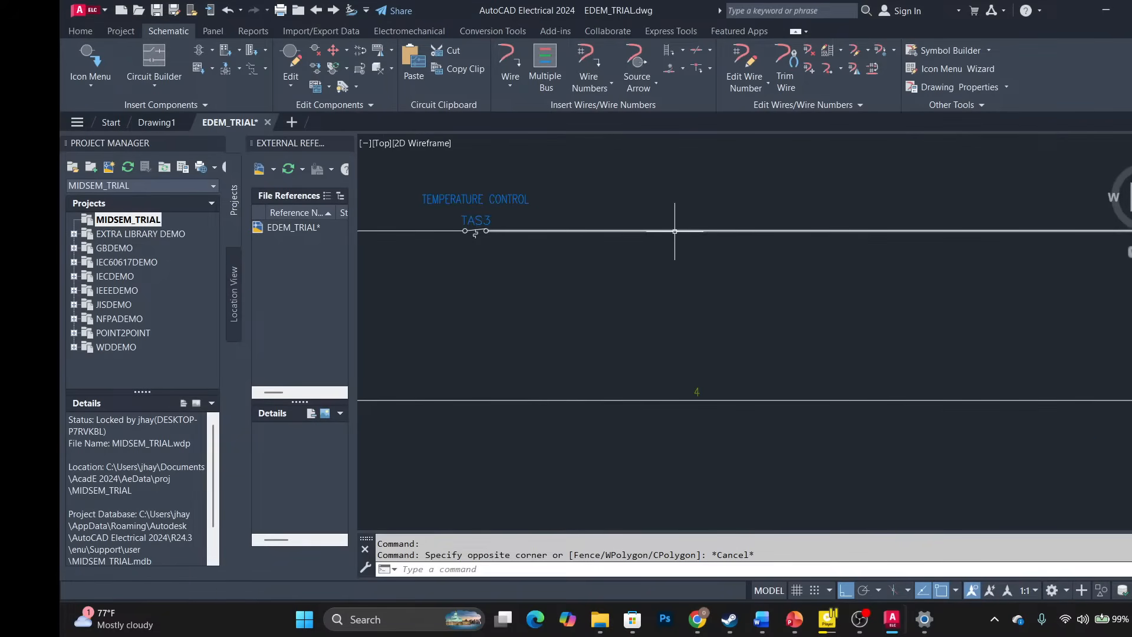
middle_click_drag(677, 232, 722, 421)
scroll(701, 335, "down", 5)
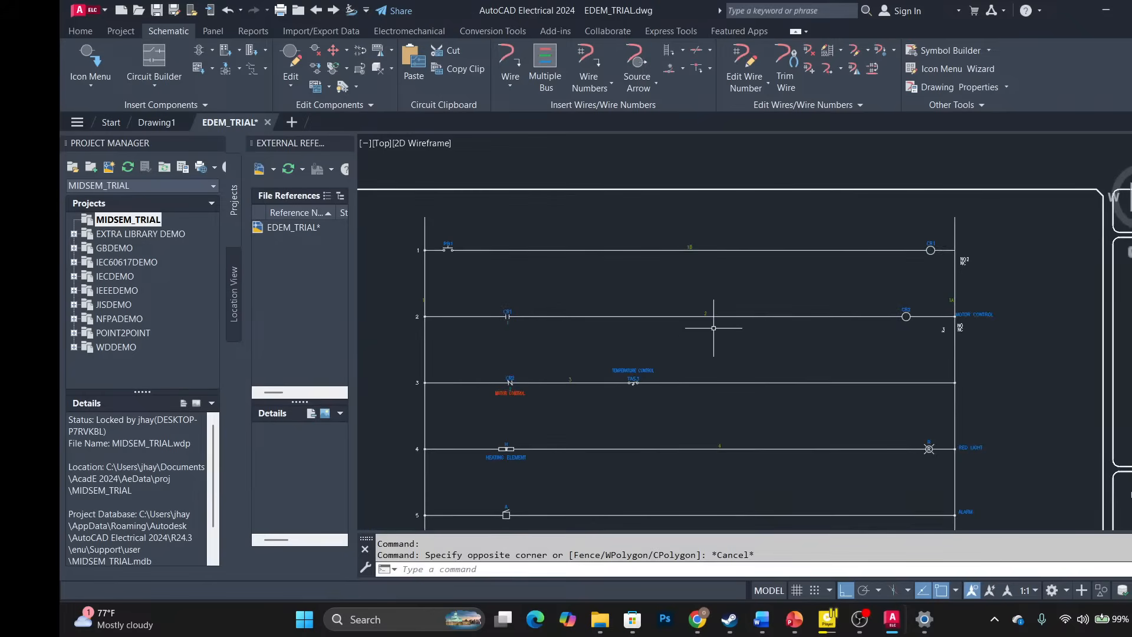
scroll(573, 361, "up", 5)
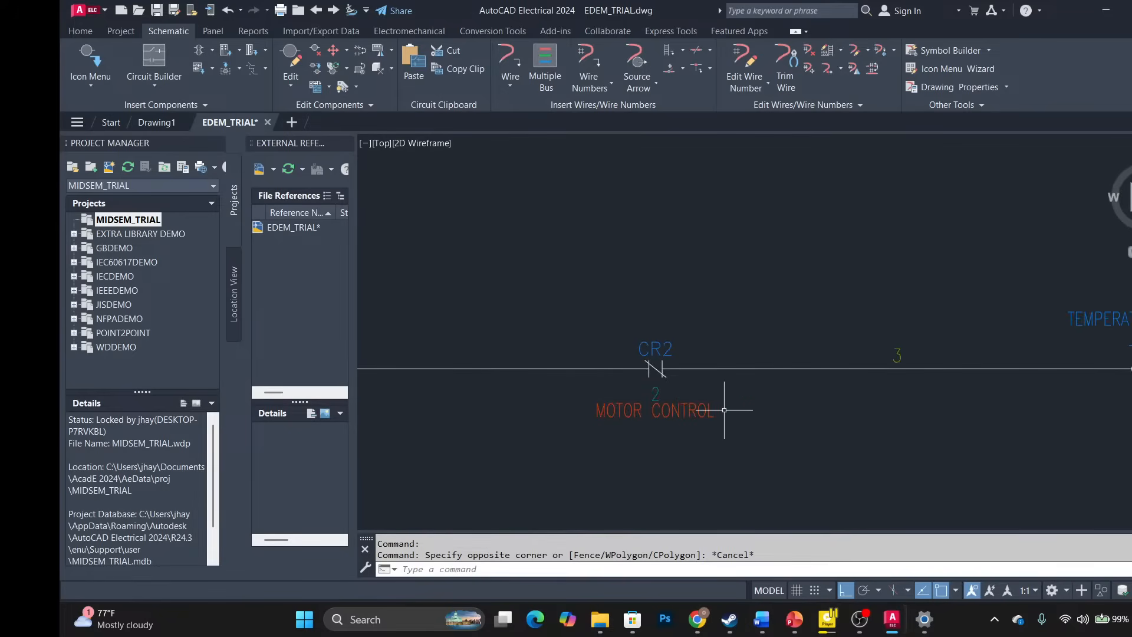
middle_click_drag(724, 392, 597, 395)
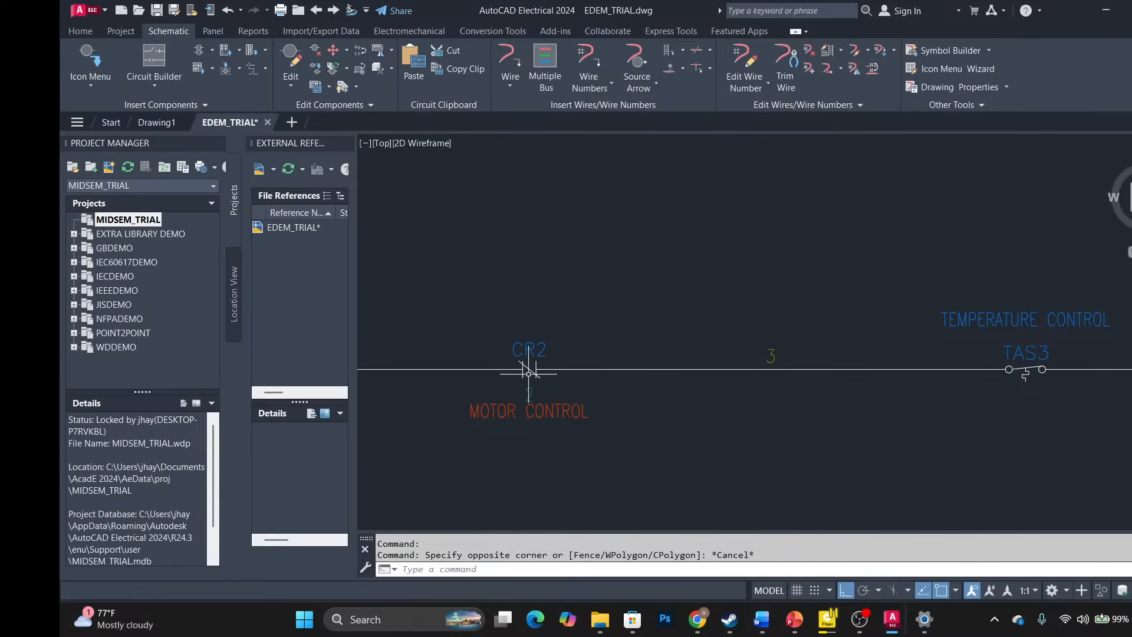
scroll(608, 318, "down", 4)
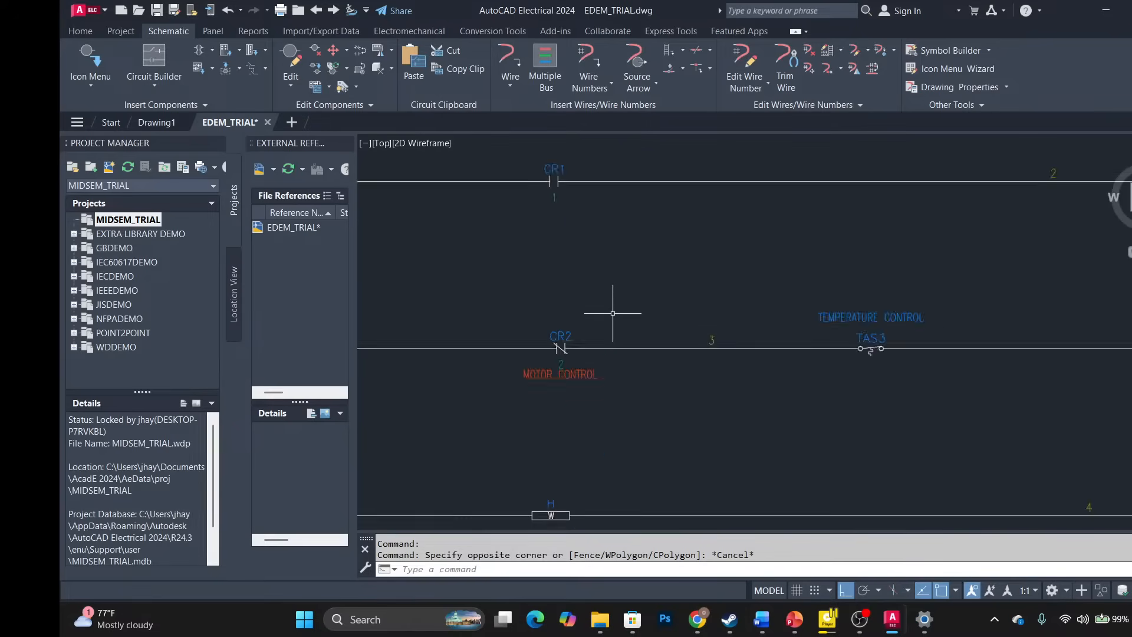
scroll(608, 317, "down", 2)
scroll(585, 330, "up", 5)
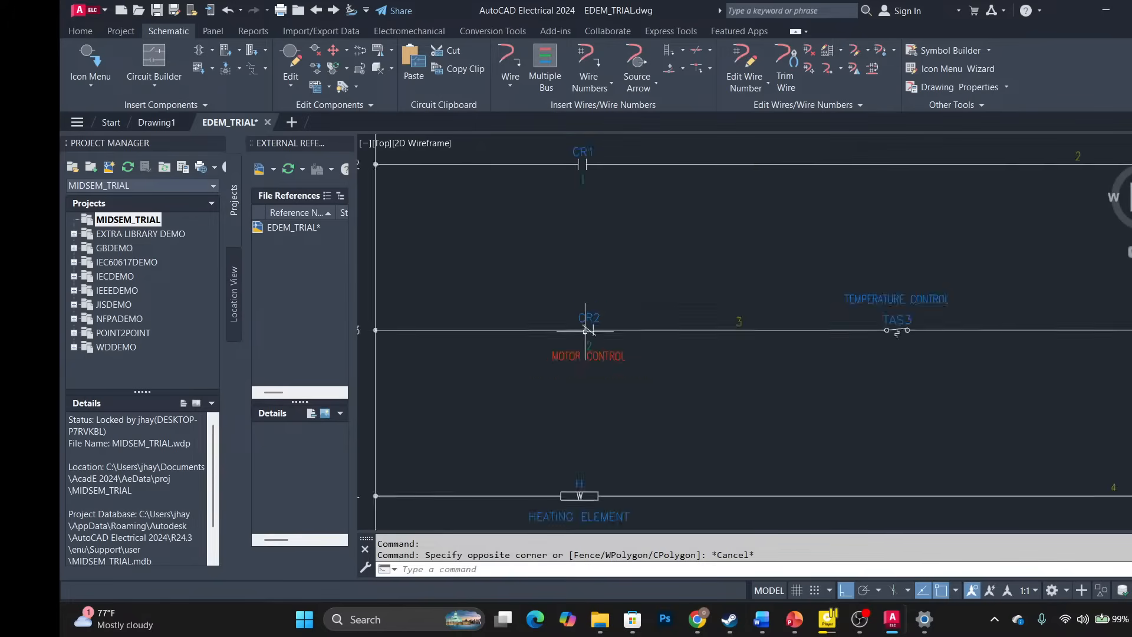
scroll(585, 329, "up", 3)
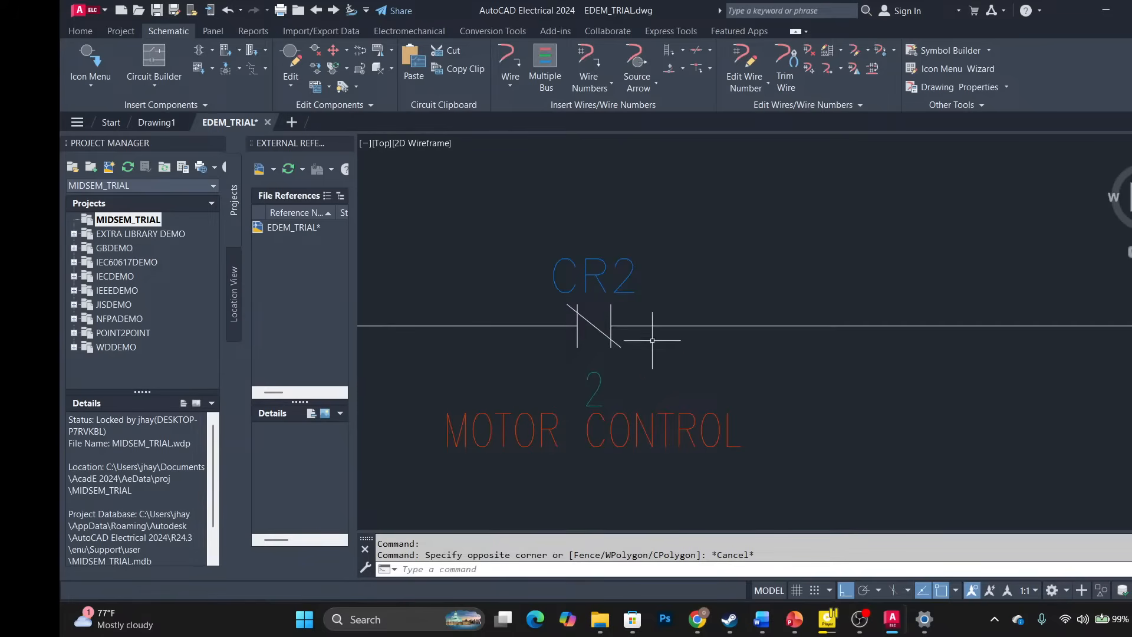
scroll(728, 318, "down", 4)
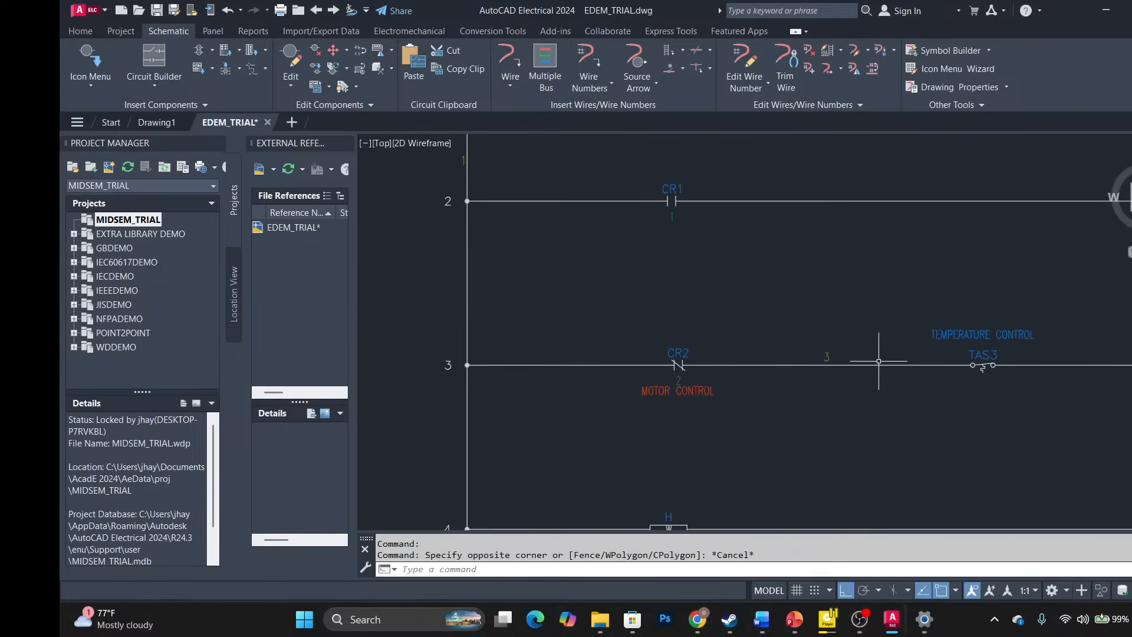
middle_click_drag(972, 341, 464, 459)
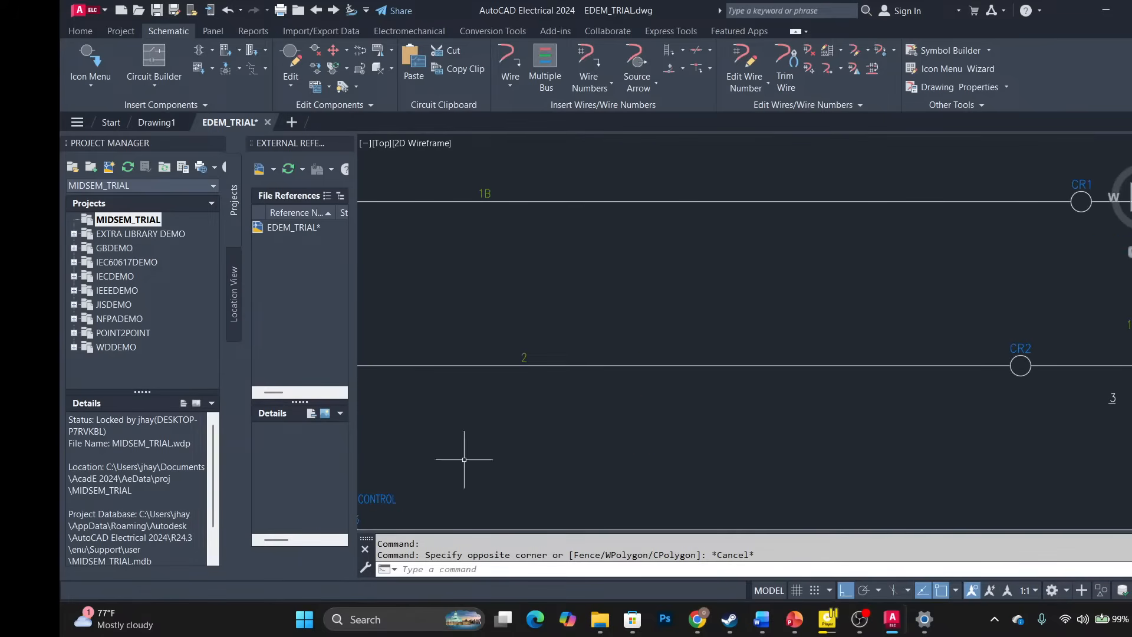
middle_click_drag(1020, 365, 707, 433)
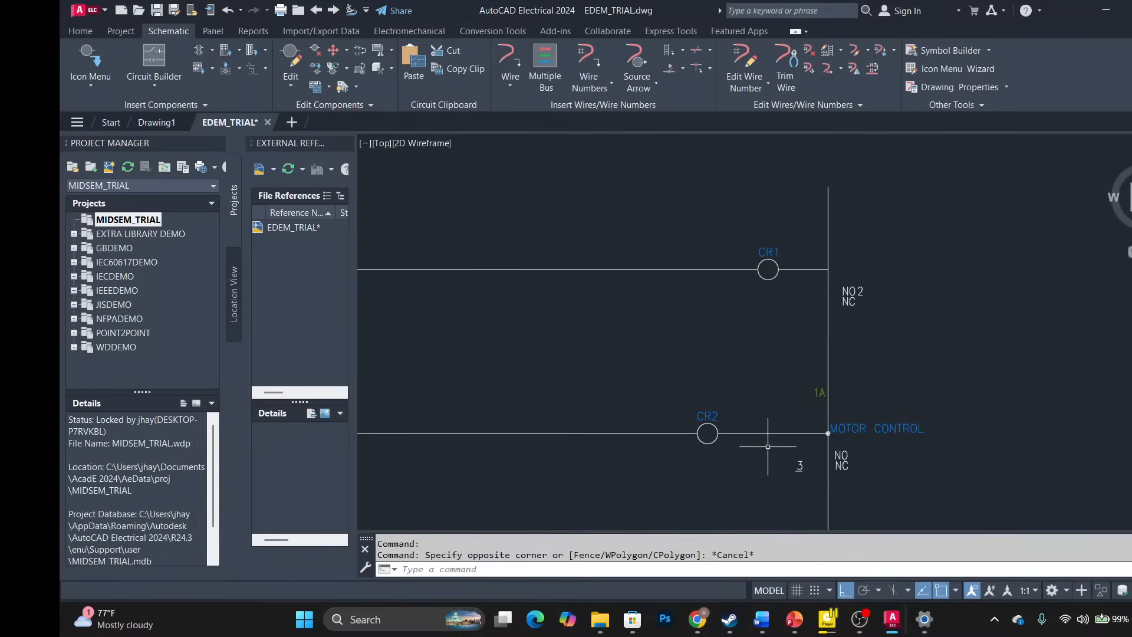
scroll(498, 490, "down", 2)
middle_click_drag(497, 490, 1031, 298)
scroll(1029, 287, "up", 2)
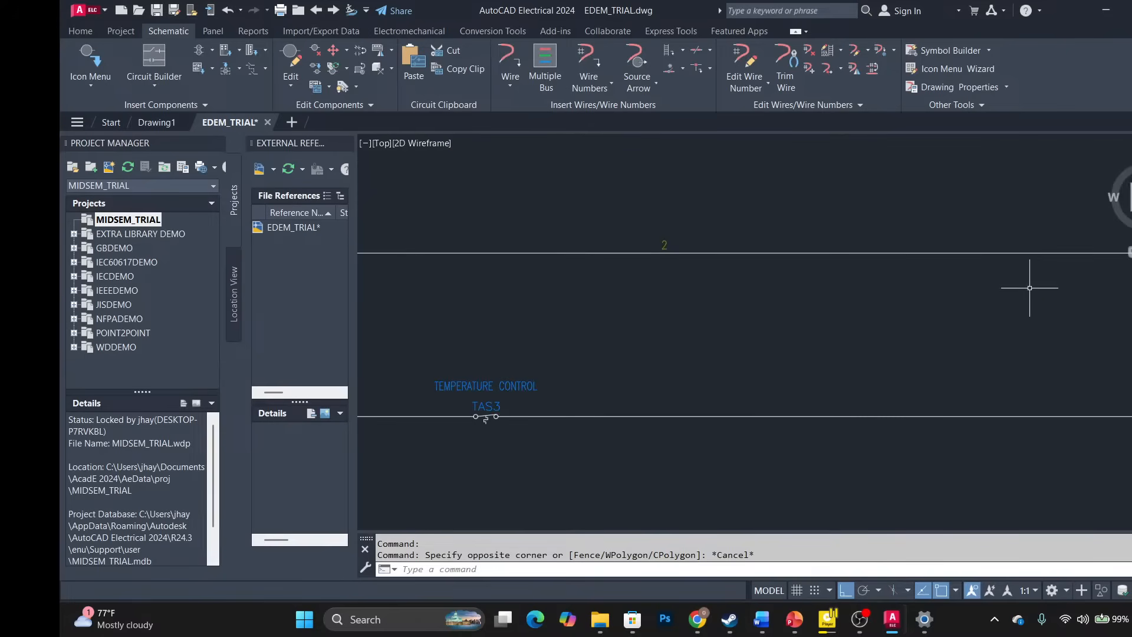
middle_click_drag(1117, 276, 946, 304)
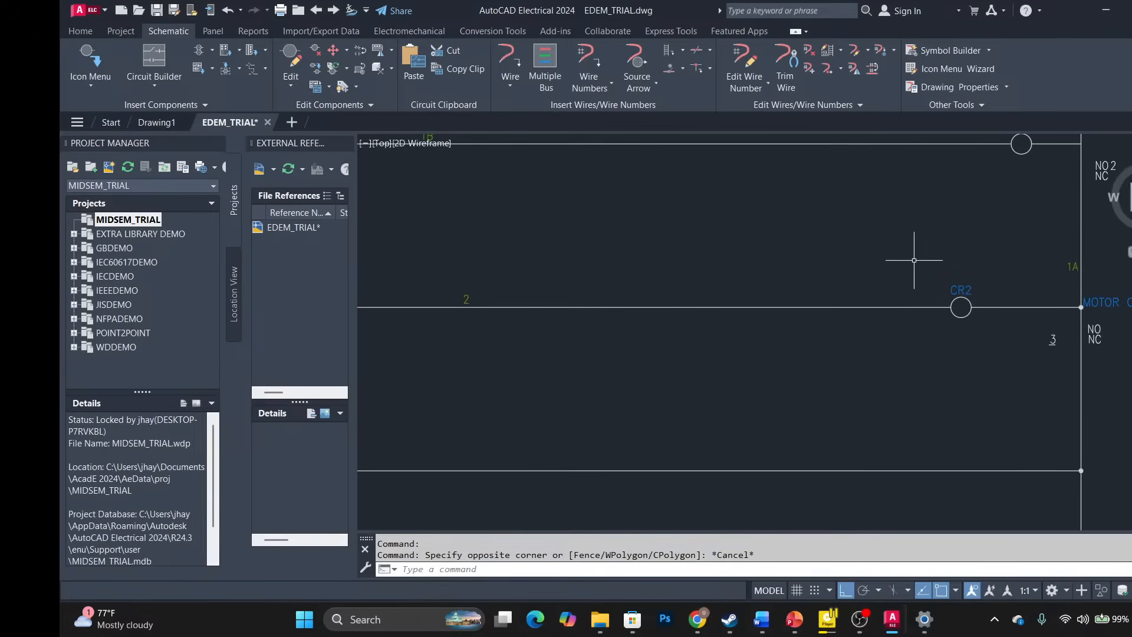
middle_click_drag(598, 386, 1115, 261)
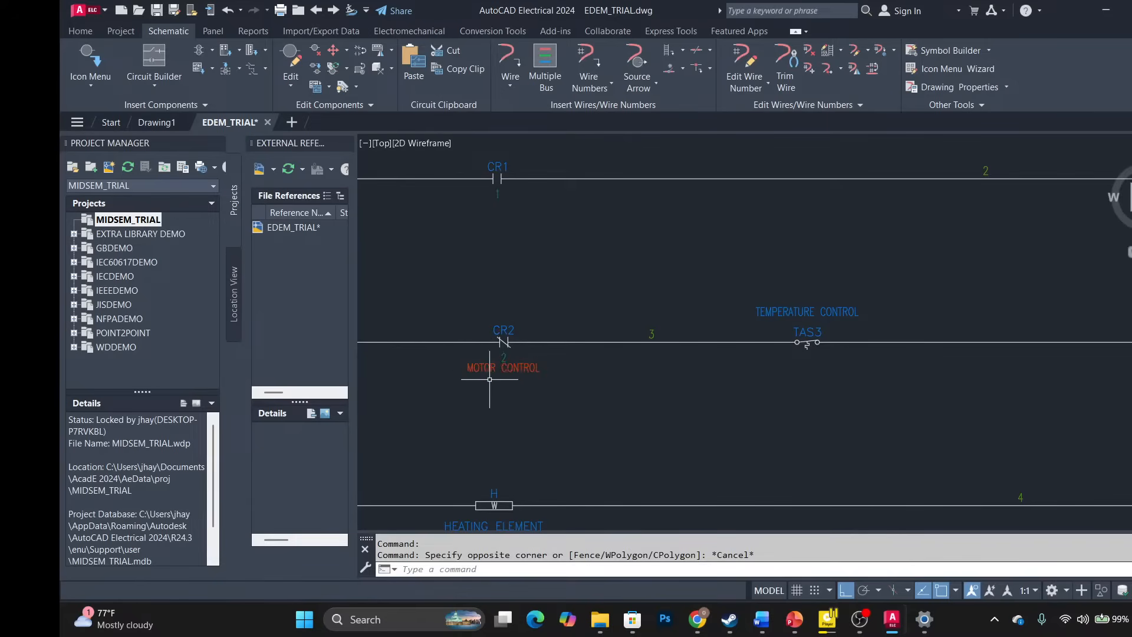
scroll(513, 366, "up", 3)
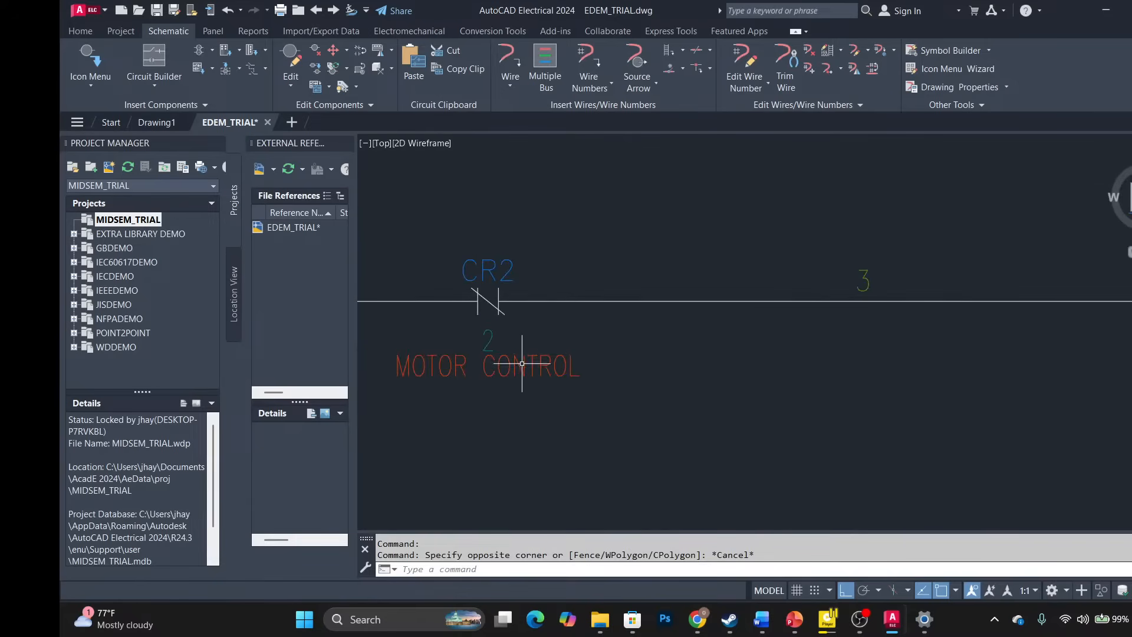
scroll(568, 365, "down", 3)
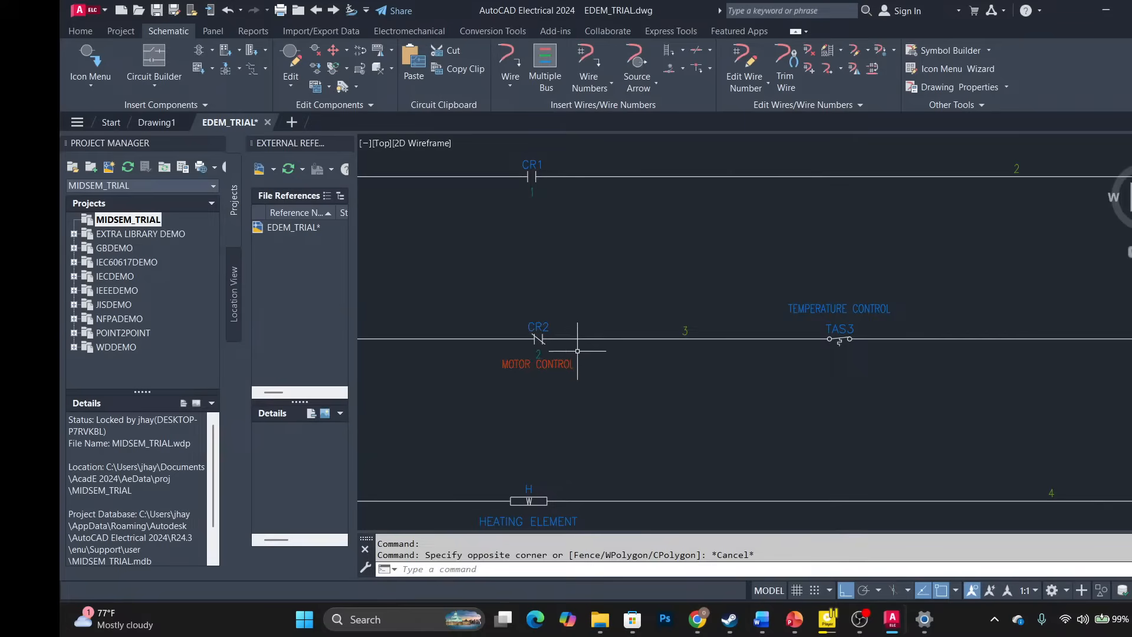
scroll(724, 321, "down", 3)
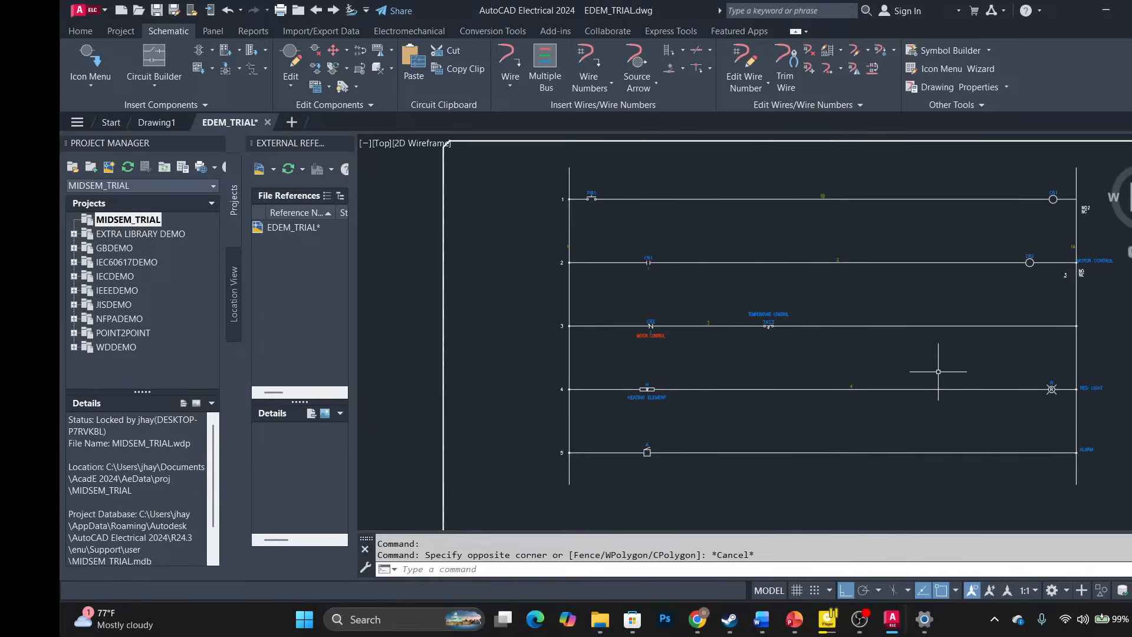
scroll(937, 371, "down", 5)
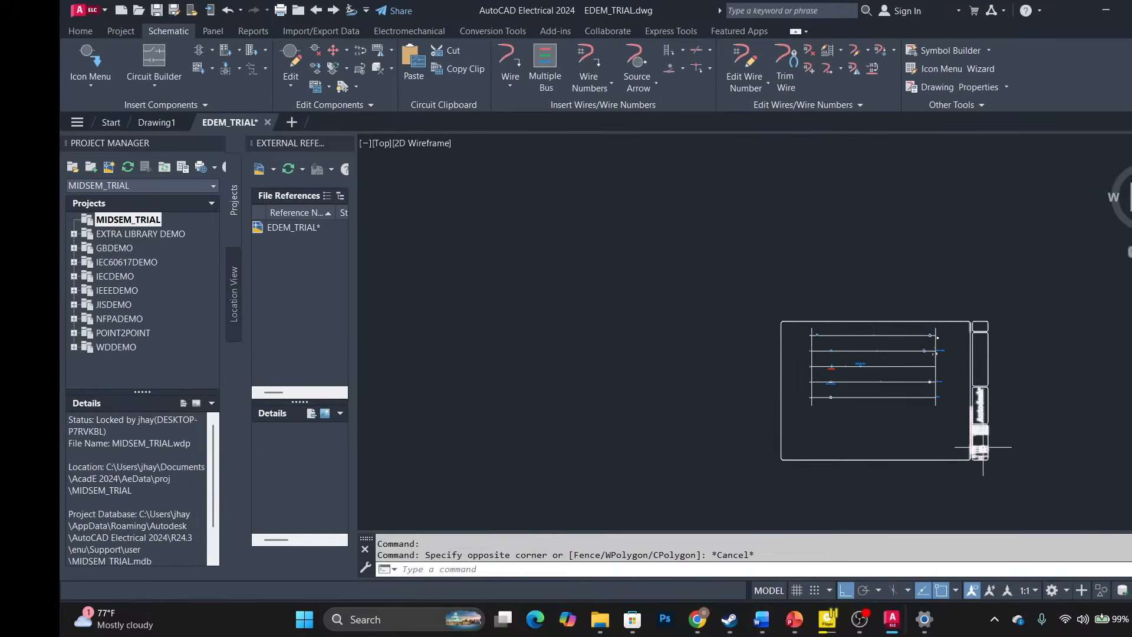
scroll(986, 443, "up", 4)
scroll(880, 358, "down", 2)
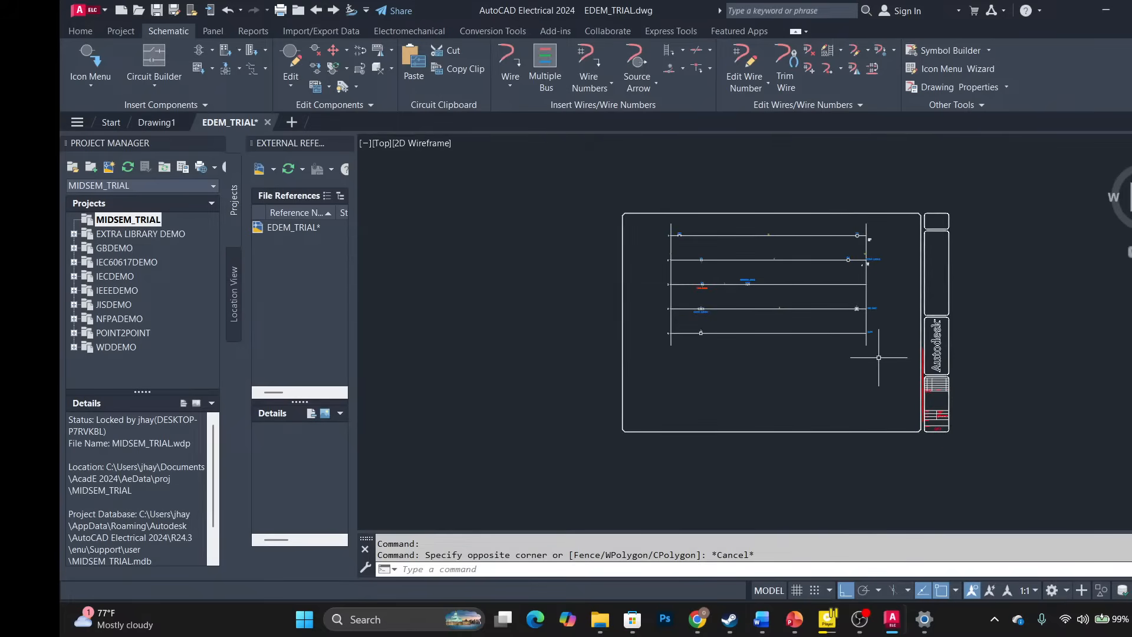
scroll(878, 348, "up", 2)
middle_click_drag(695, 247, 709, 293)
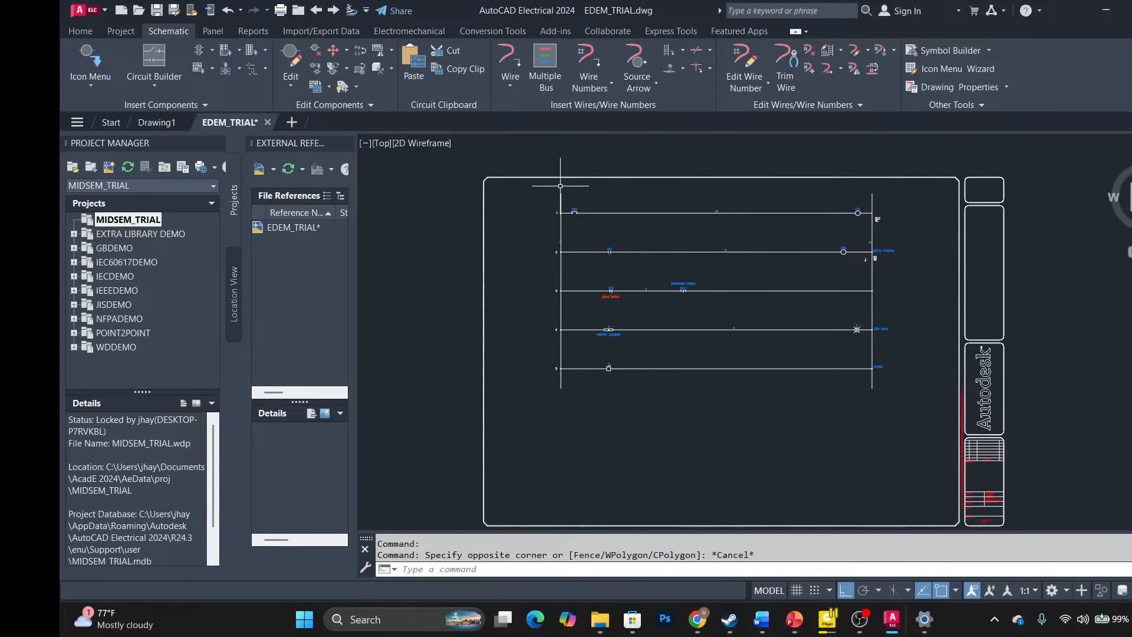
scroll(561, 169, "up", 5)
scroll(619, 236, "up", 2)
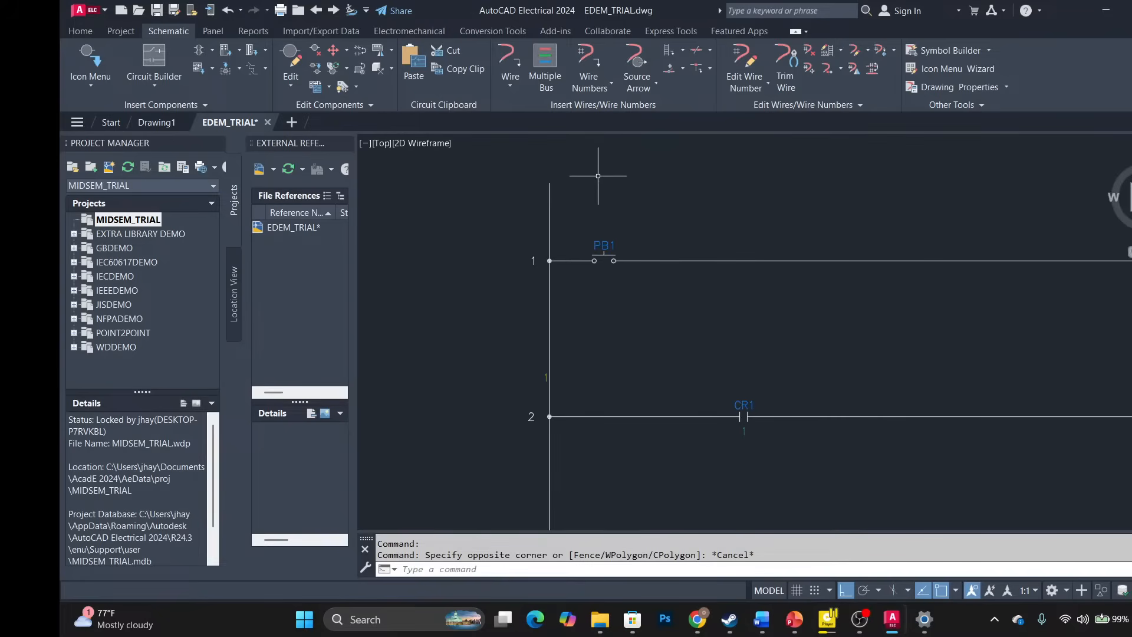
scroll(593, 222, "up", 3)
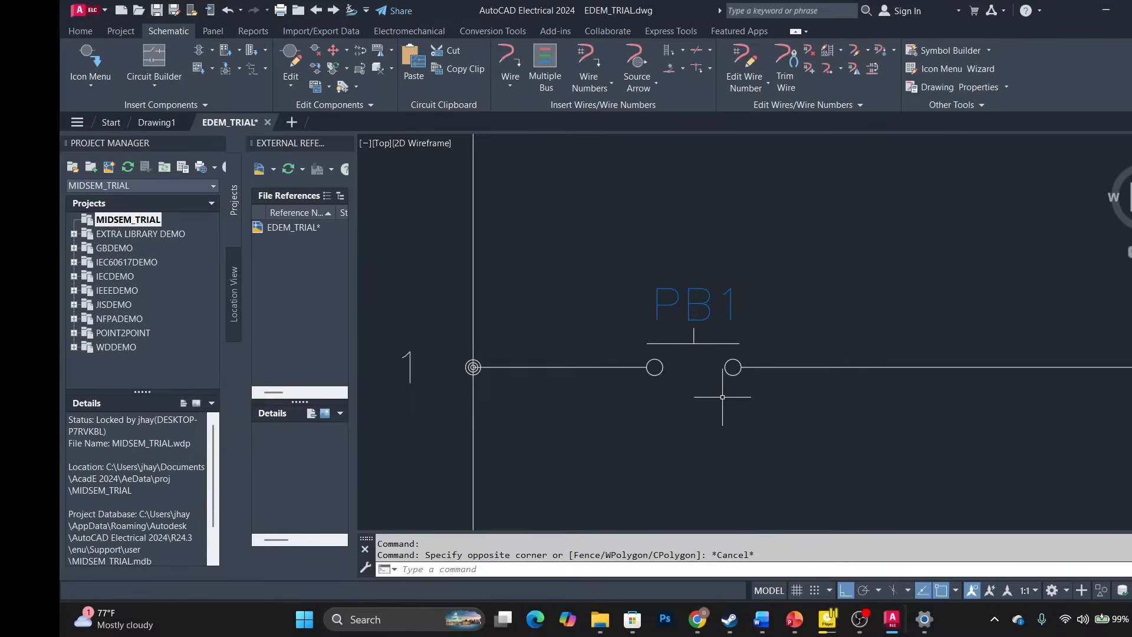
middle_click_drag(719, 404, 690, 238)
scroll(710, 289, "down", 2)
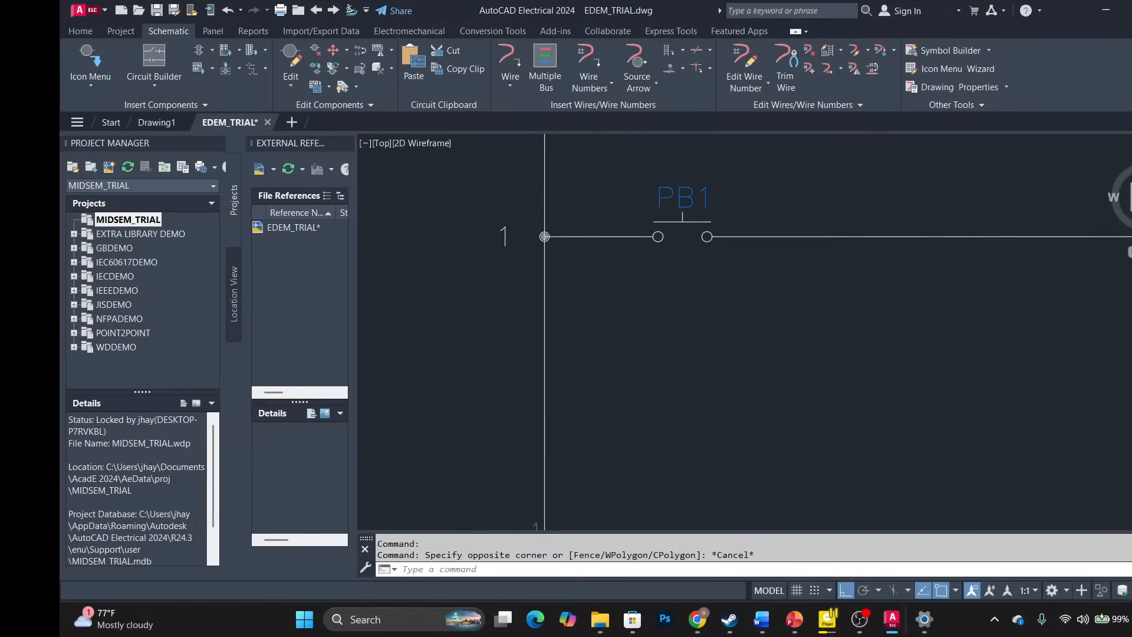
middle_click_drag(706, 309, 704, 226)
scroll(716, 234, "down", 2)
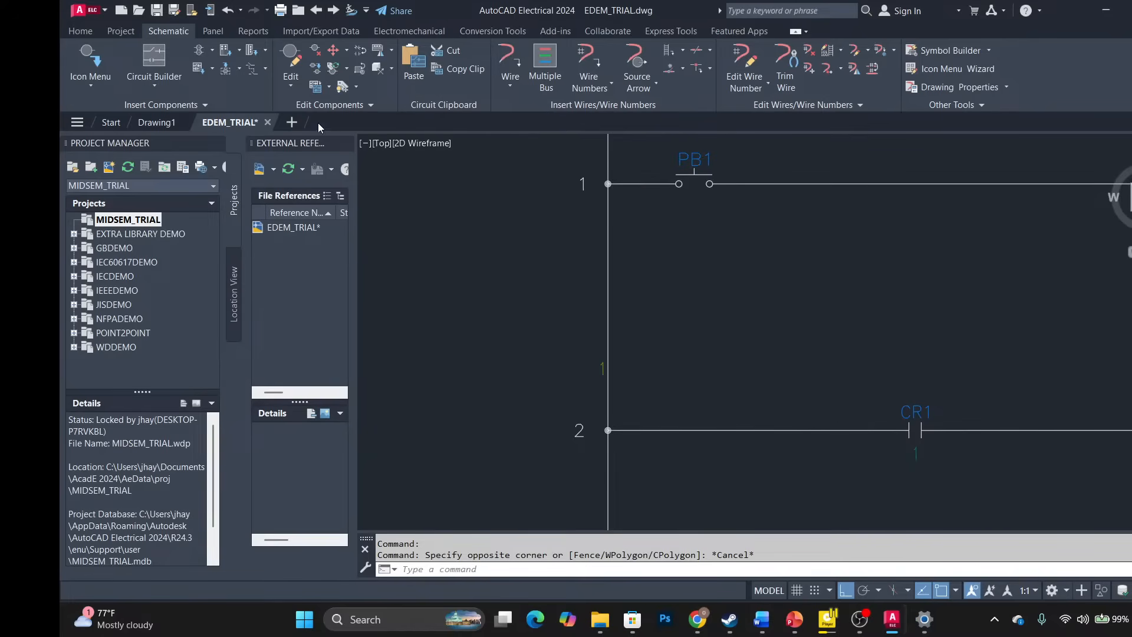
Insert a normally open relay contact tagged CR5 just below PB1, between rungs 1 and 2.
left_click(84, 55)
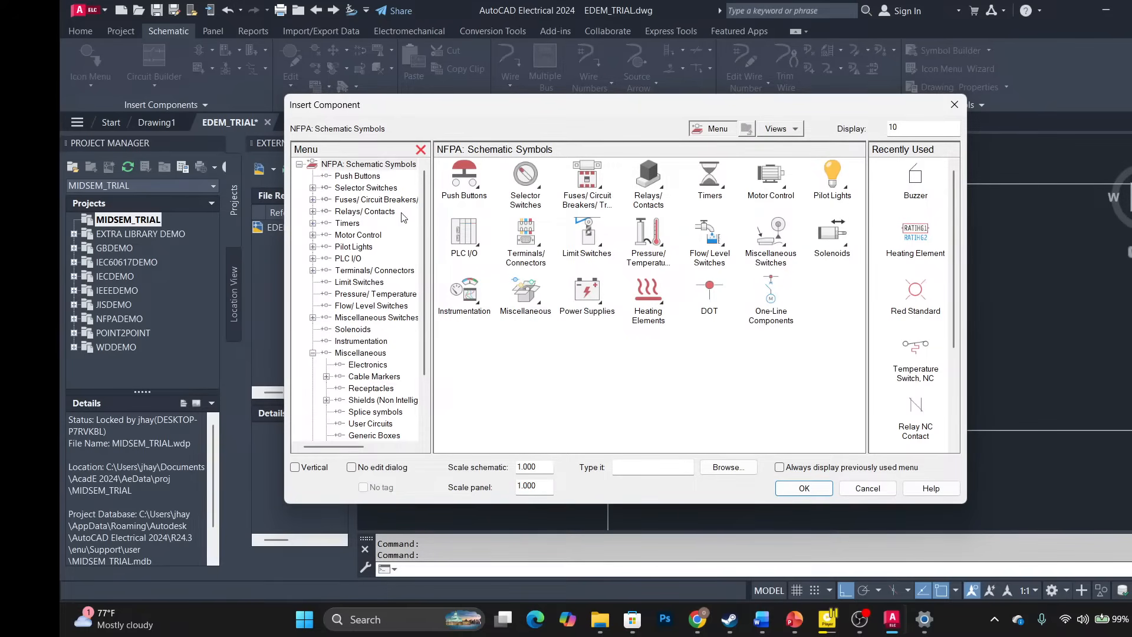
left_click(659, 192)
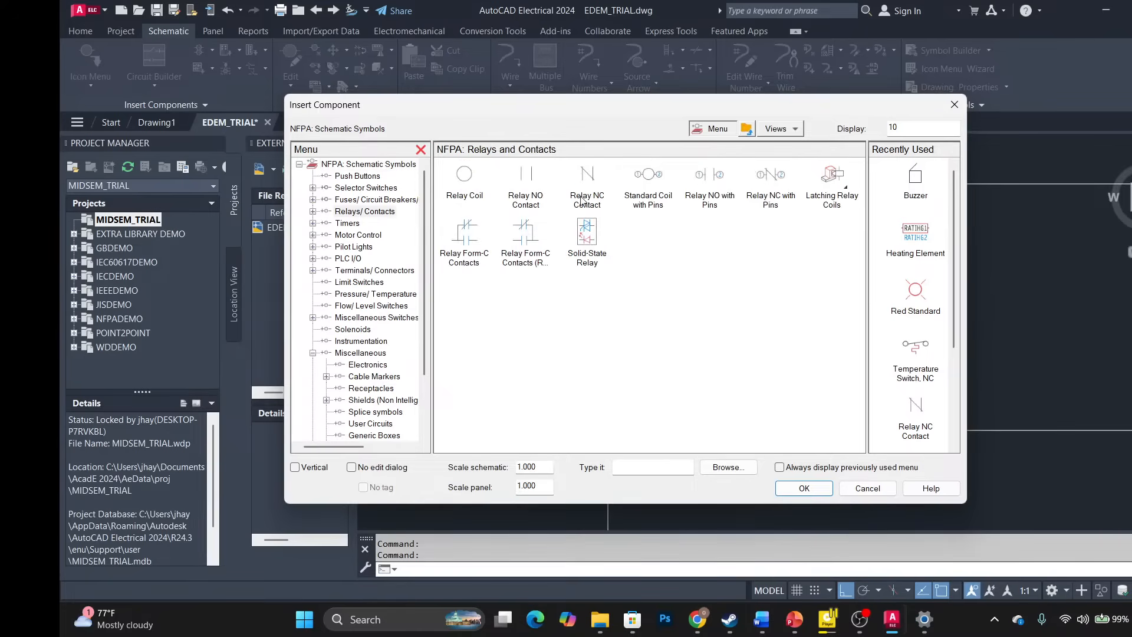
left_click(524, 182)
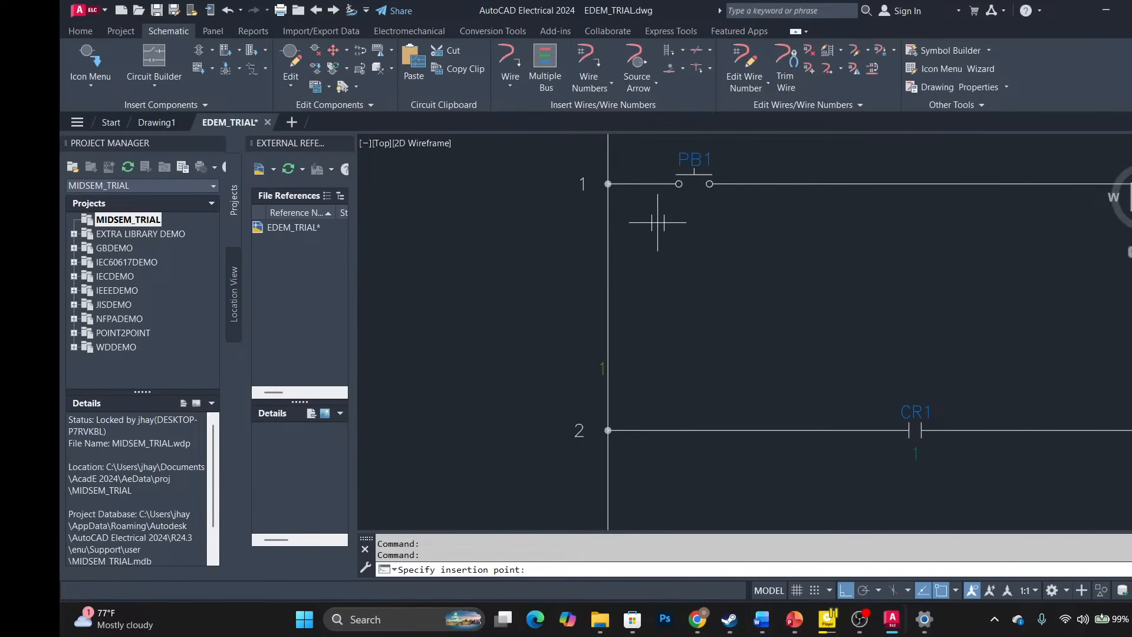
left_click(690, 259)
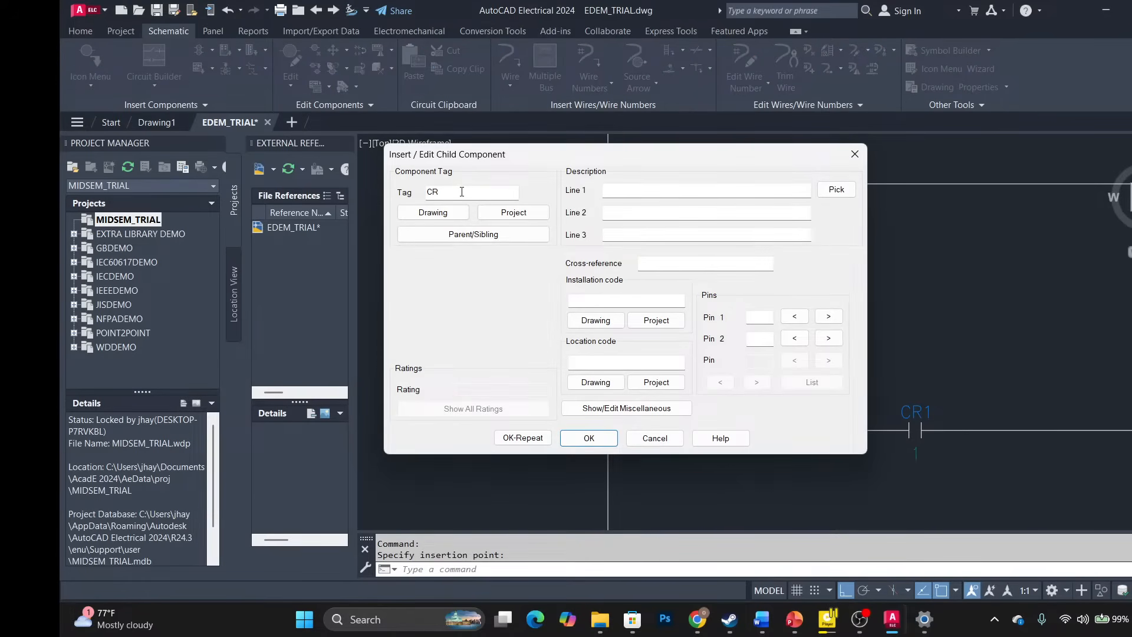
left_click(494, 198)
left_click(590, 438)
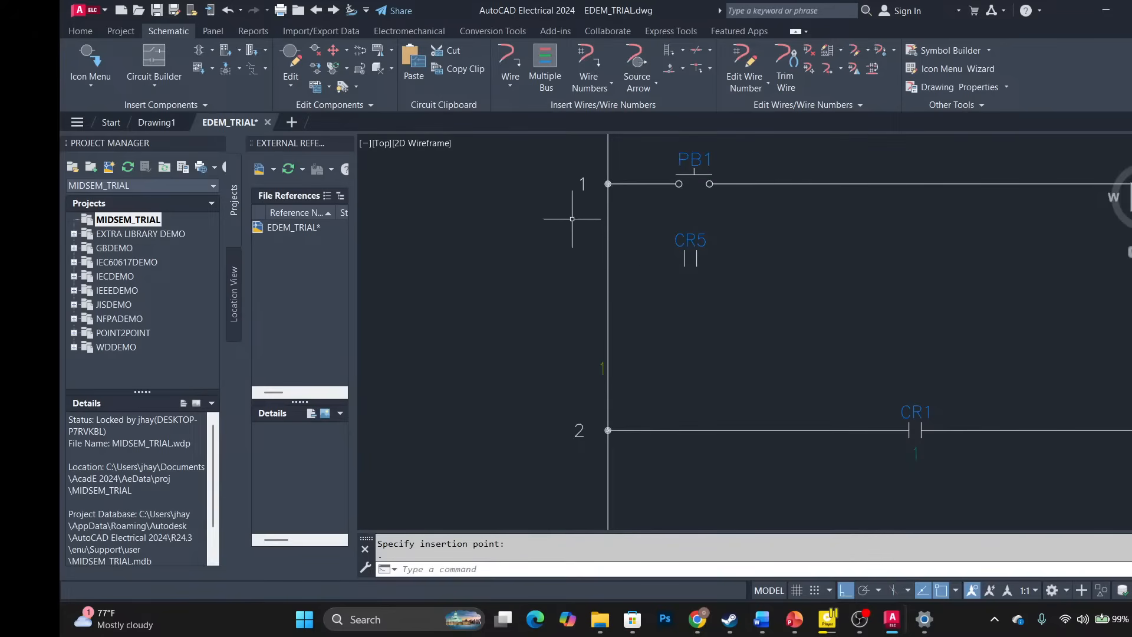
Wire CR5's right terminal to rung 1 right of PB1 and its left terminal to the left rail.
left_click(511, 61)
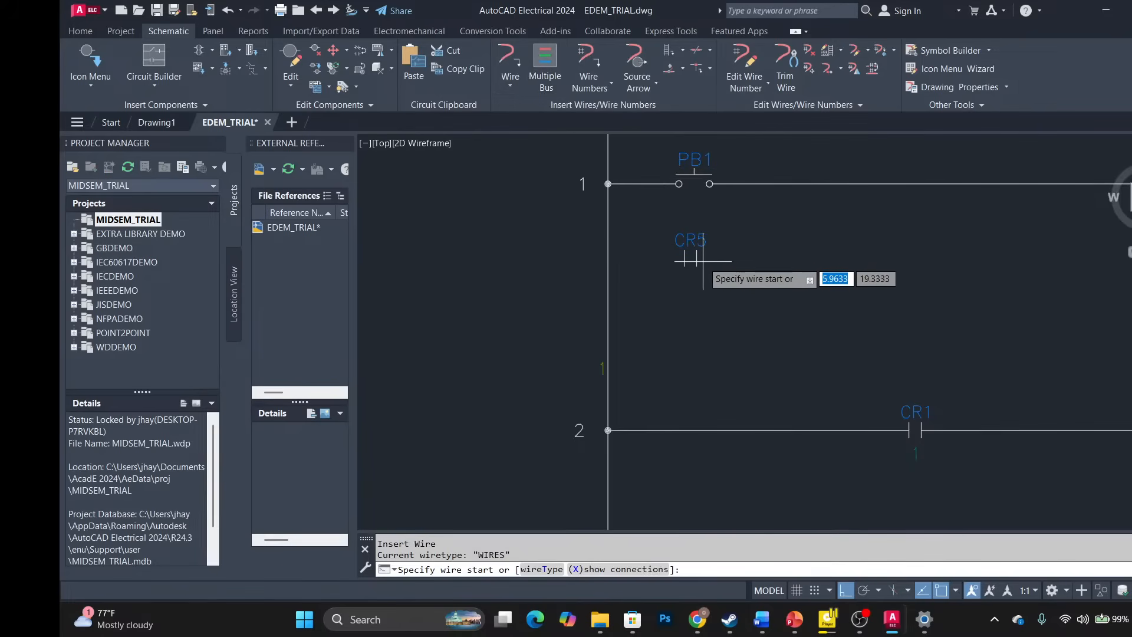
left_click(769, 183)
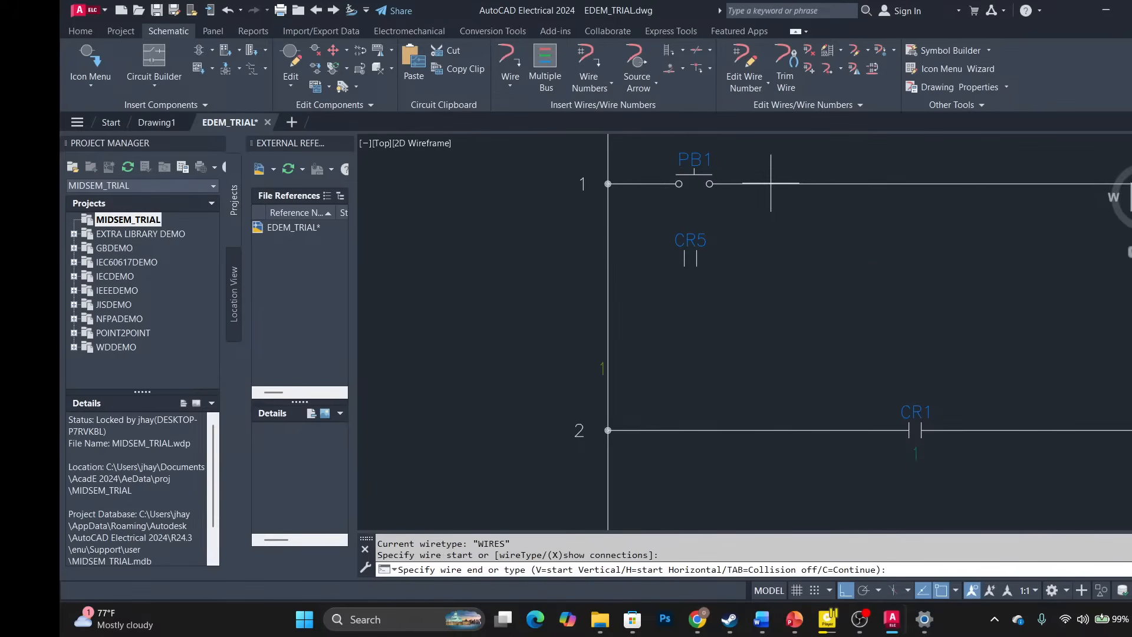
left_click(697, 258)
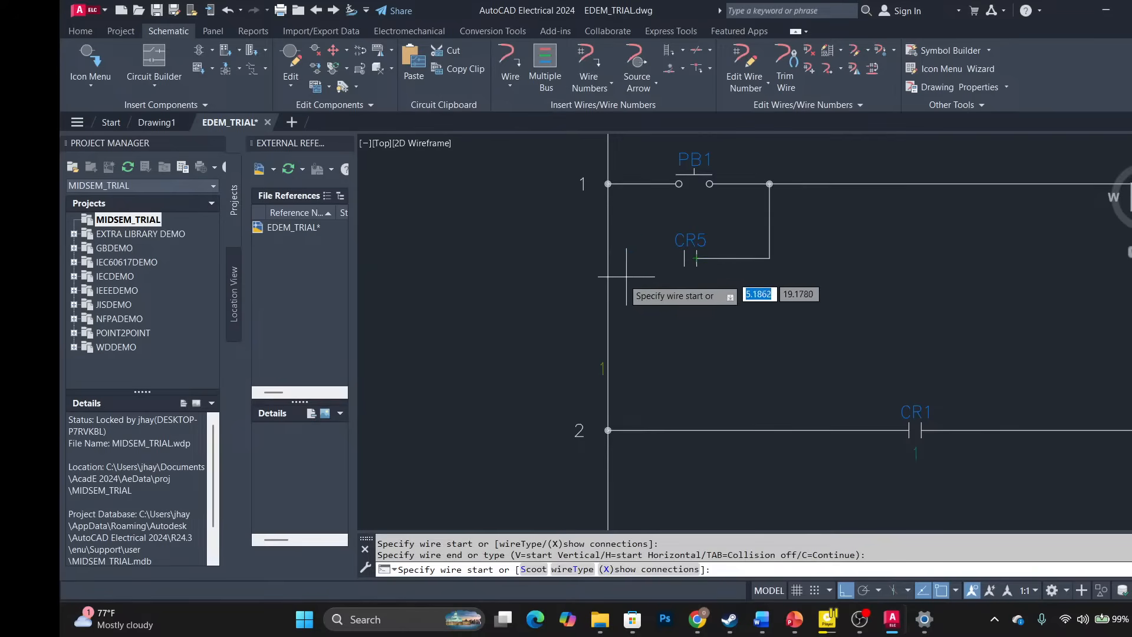
left_click(683, 256)
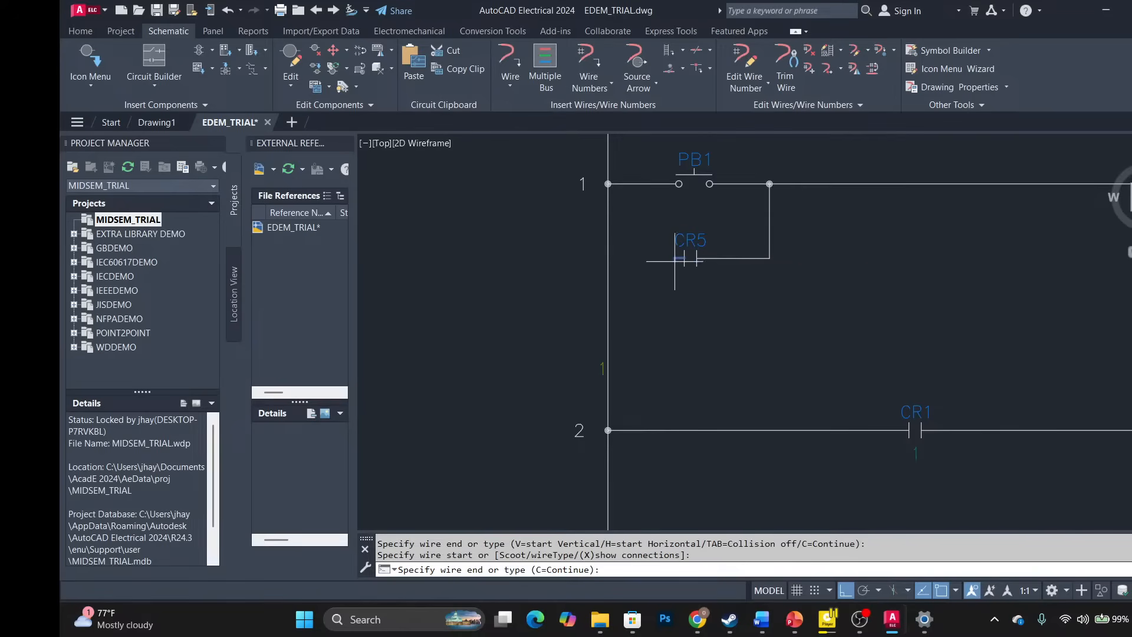
left_click(607, 257)
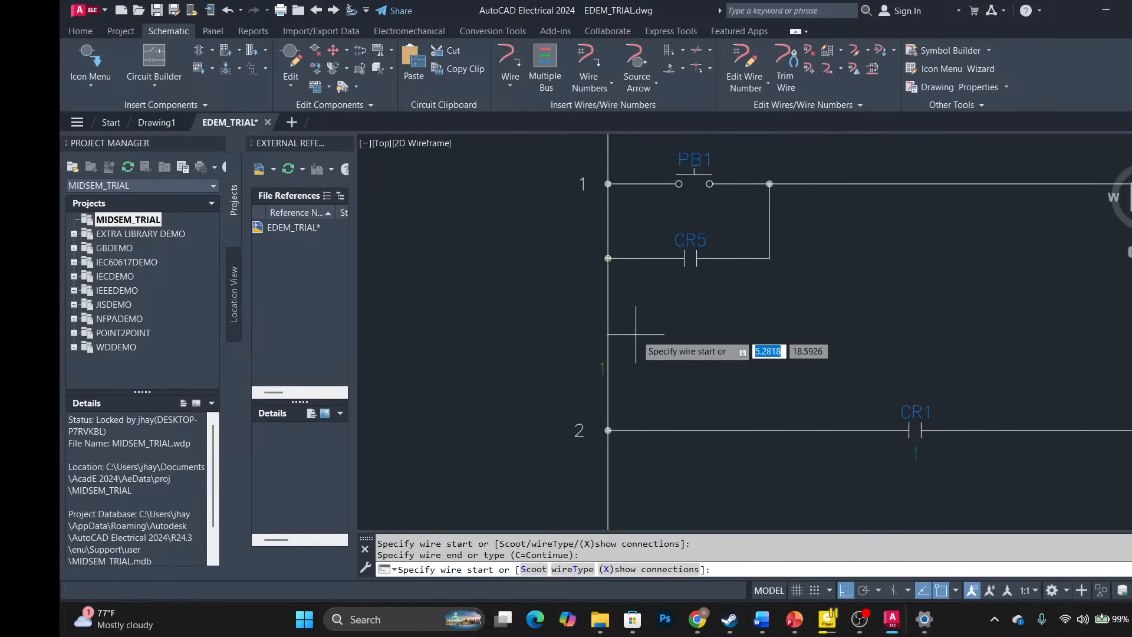
scroll(674, 274, "up", 6)
scroll(675, 274, "down", 8)
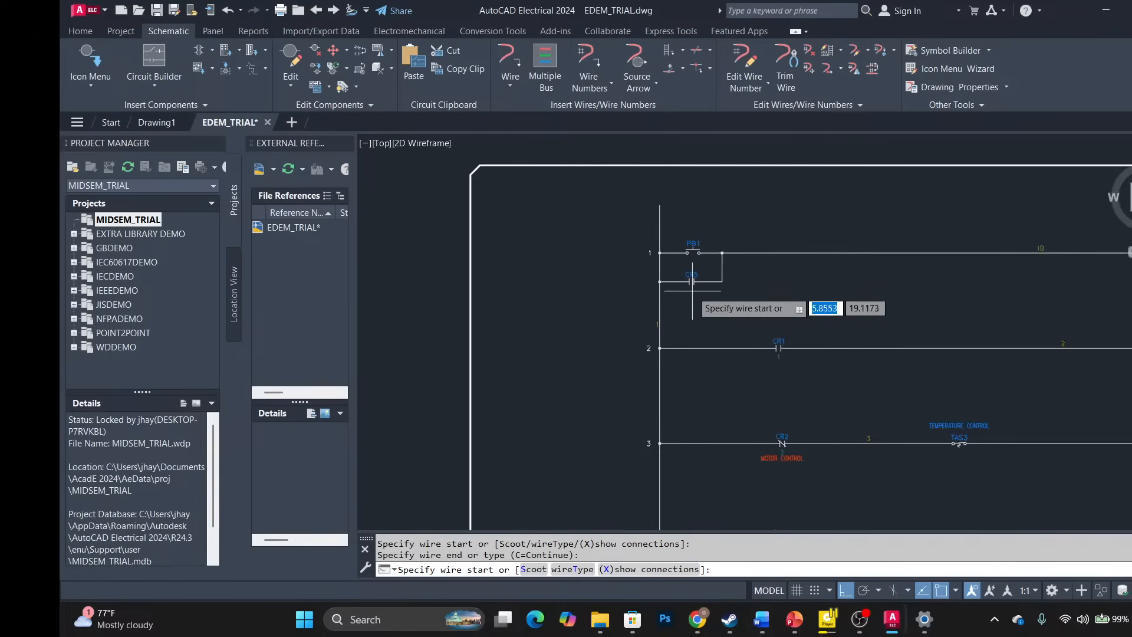
scroll(705, 309, "up", 2)
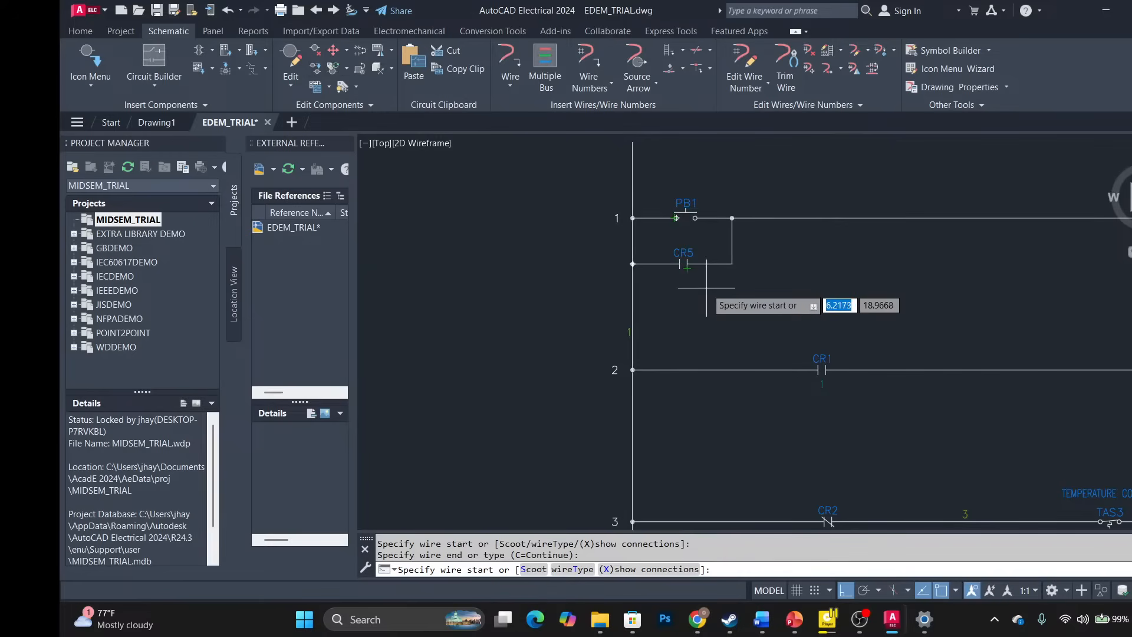
key("Escape")
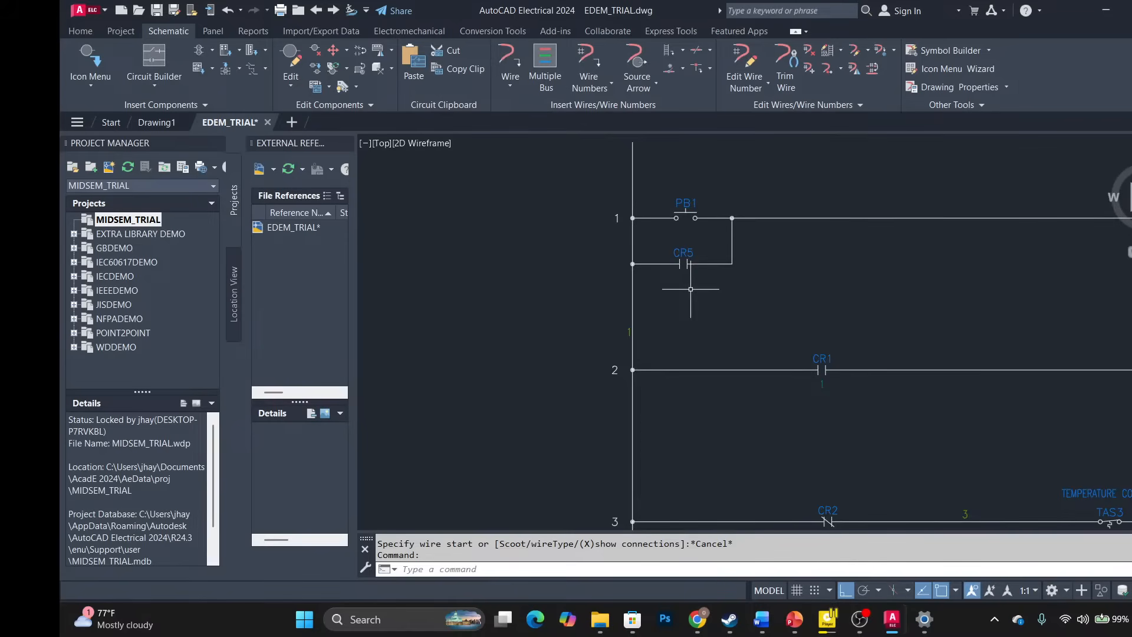
scroll(882, 304, "down", 2)
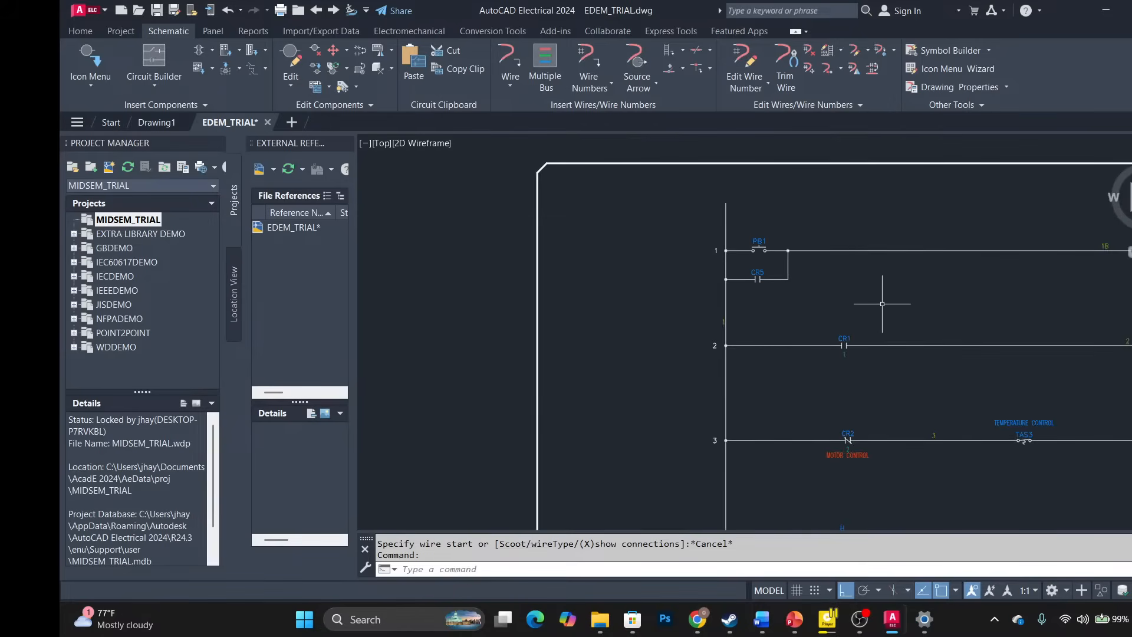
scroll(882, 303, "down", 3)
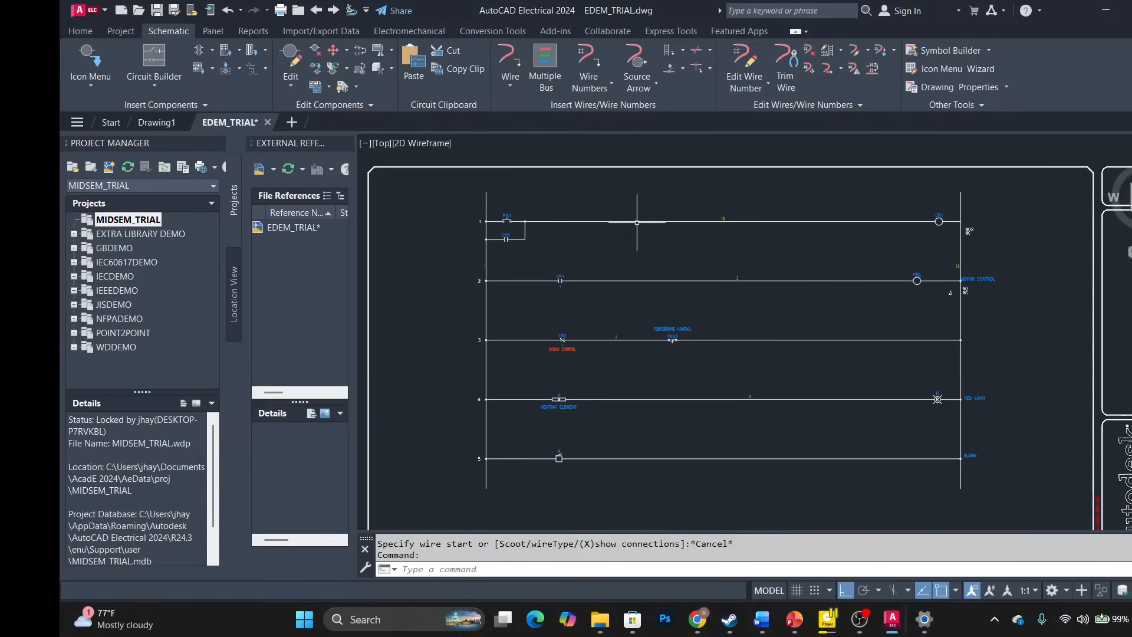
left_click(594, 82)
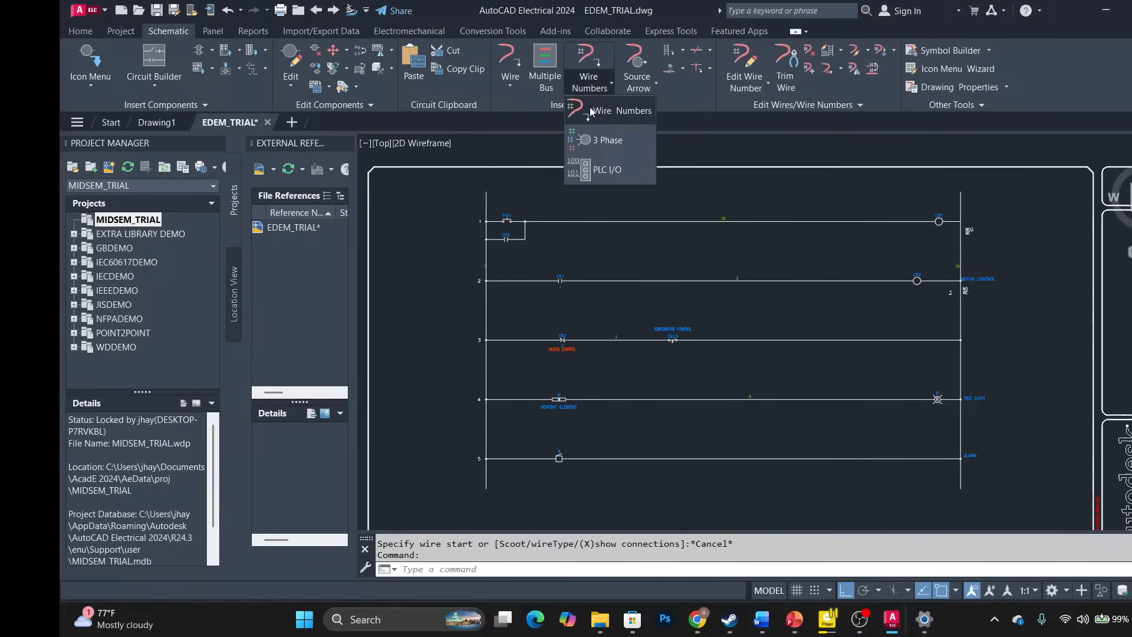
left_click(613, 110)
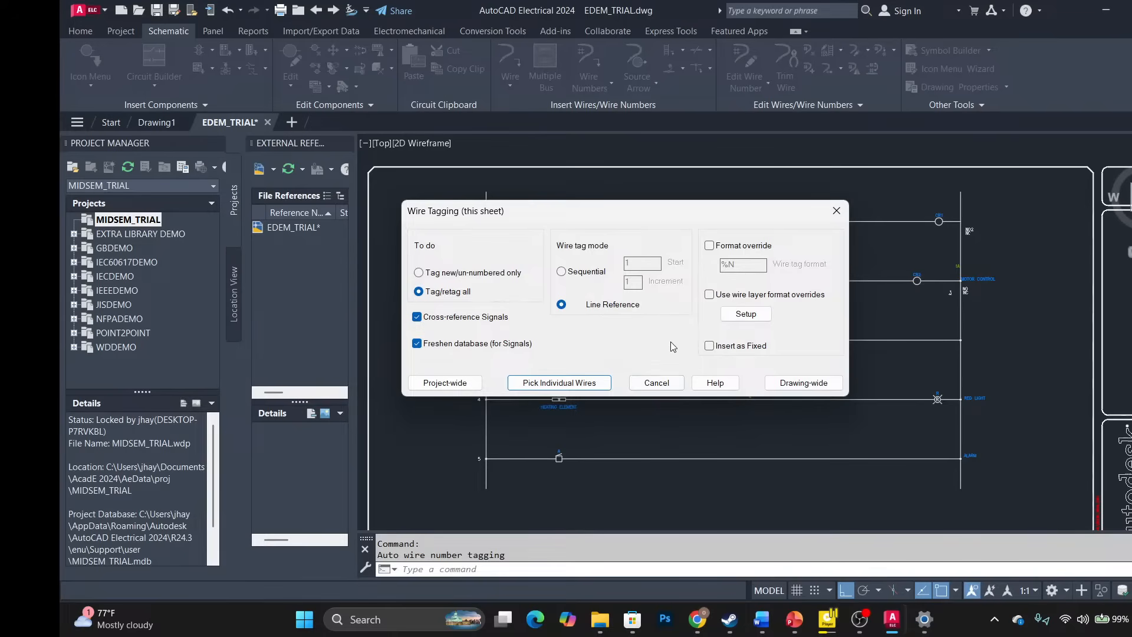
left_click(804, 382)
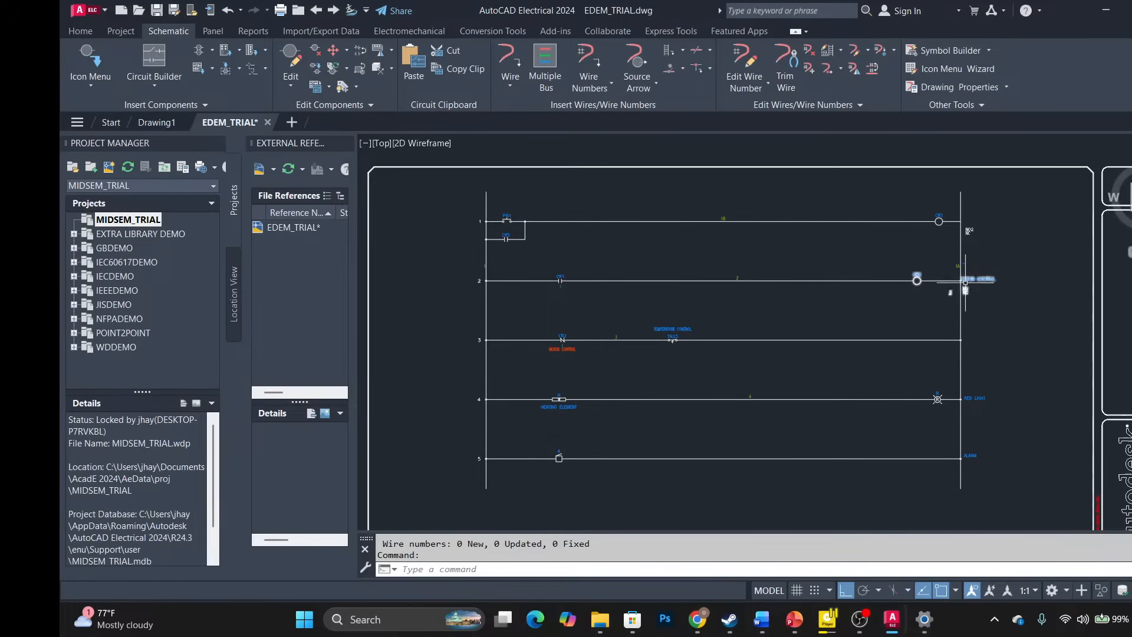
scroll(958, 259, "up", 4)
scroll(958, 260, "down", 5)
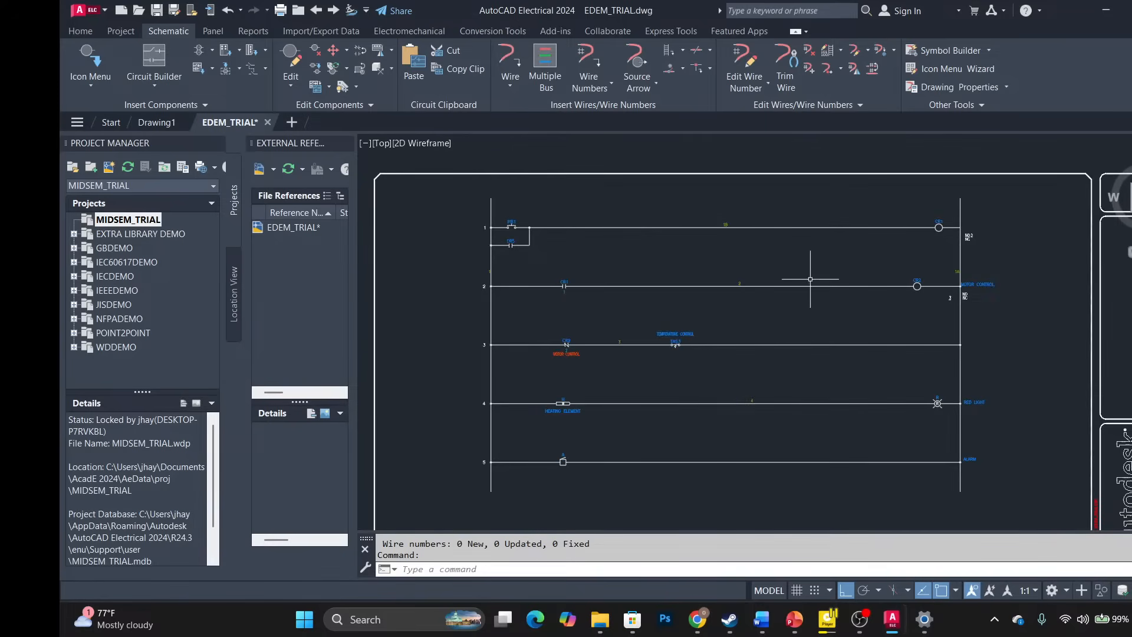
scroll(711, 234, "up", 7)
scroll(711, 234, "down", 5)
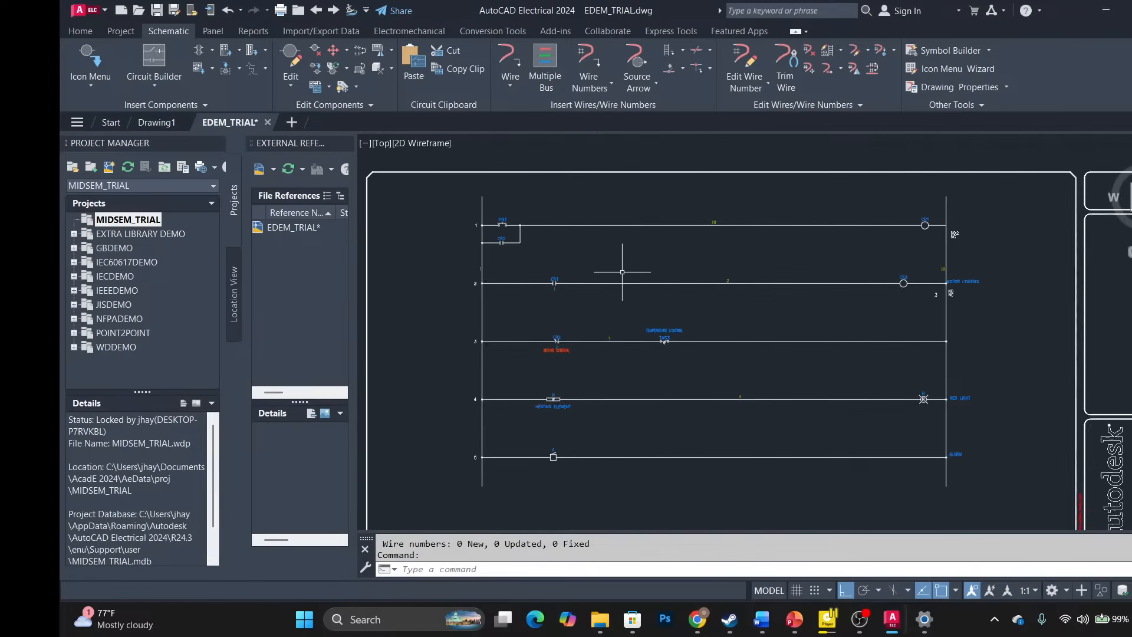
scroll(534, 202, "up", 3)
scroll(534, 202, "up", 2)
scroll(534, 202, "down", 2)
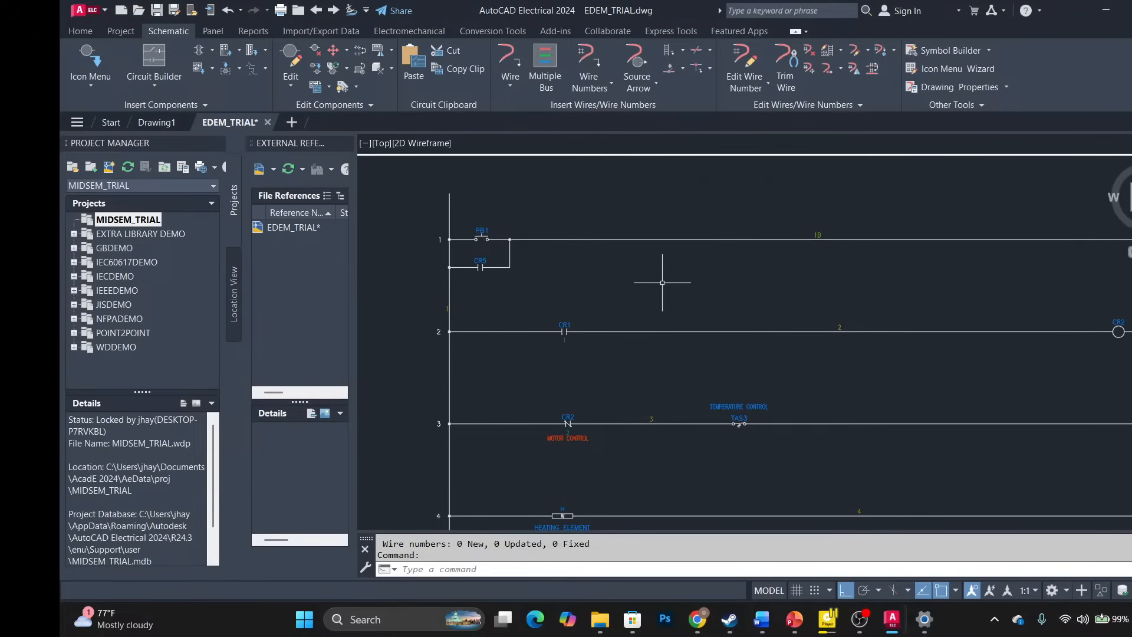
scroll(662, 283, "down", 2)
scroll(664, 237, "down", 2)
scroll(664, 237, "down", 2)
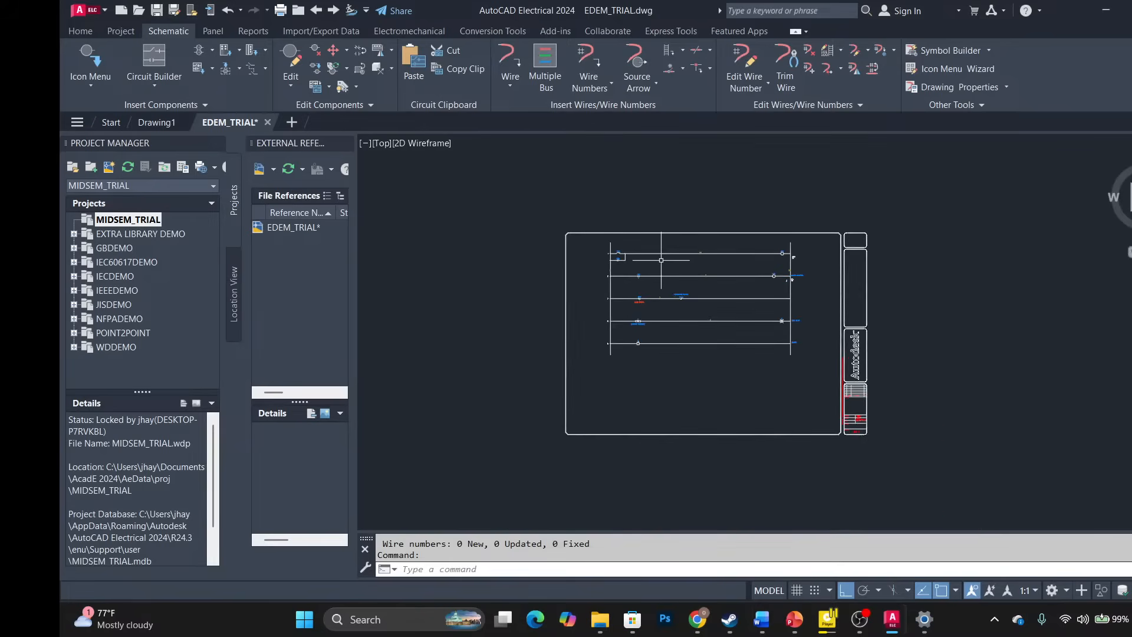
scroll(644, 318, "up", 2)
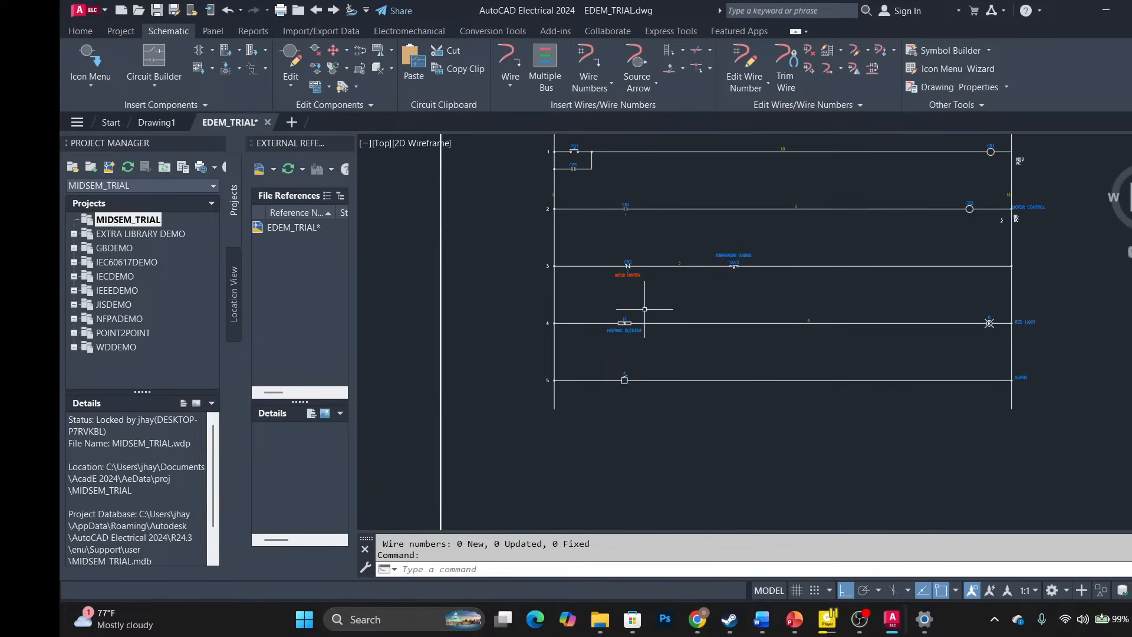
scroll(644, 312, "down", 3)
scroll(644, 304, "up", 2)
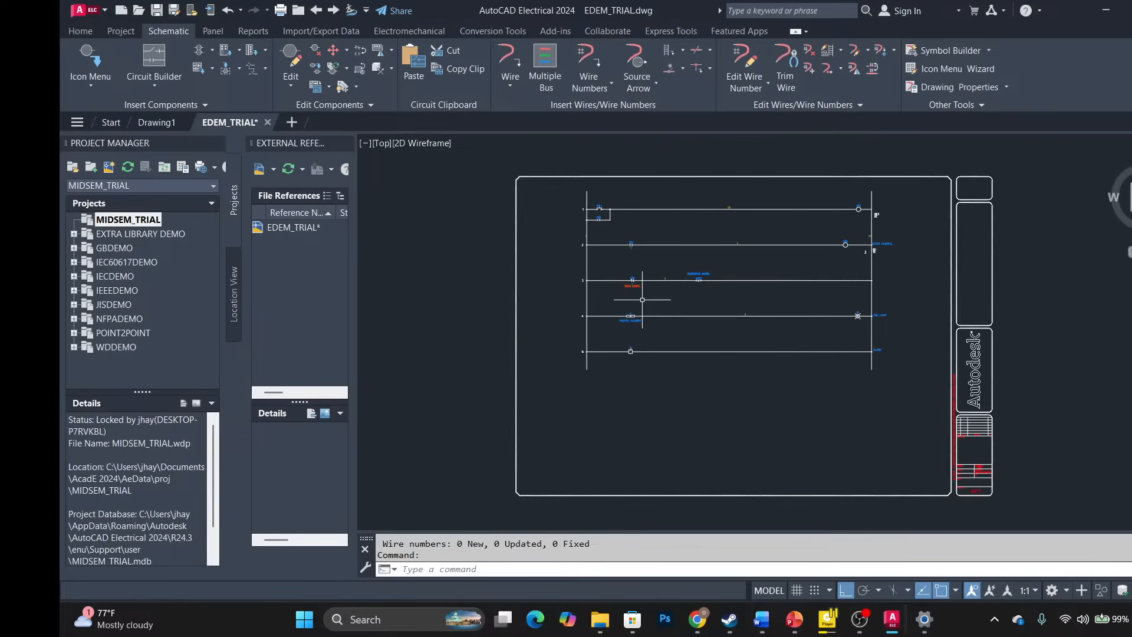
In the Plot dialog, choose Acade - DWG To PDF.pc3 and ISO A3 (420.00 x 297.00 MM) paper.
key("ctrl+p")
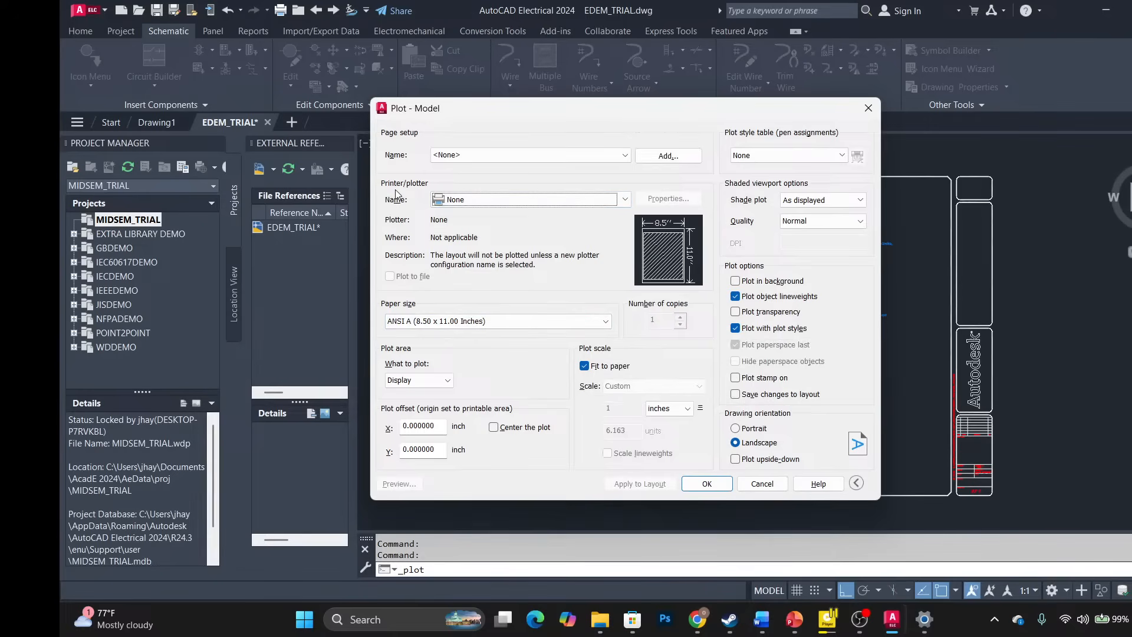
left_click(460, 202)
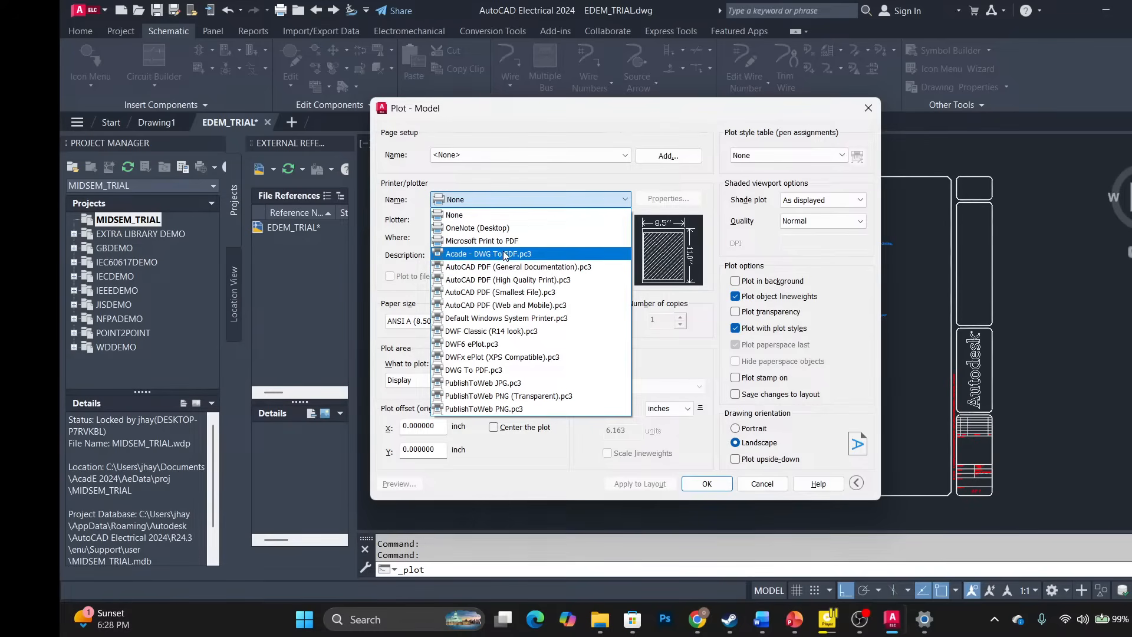
left_click(505, 254)
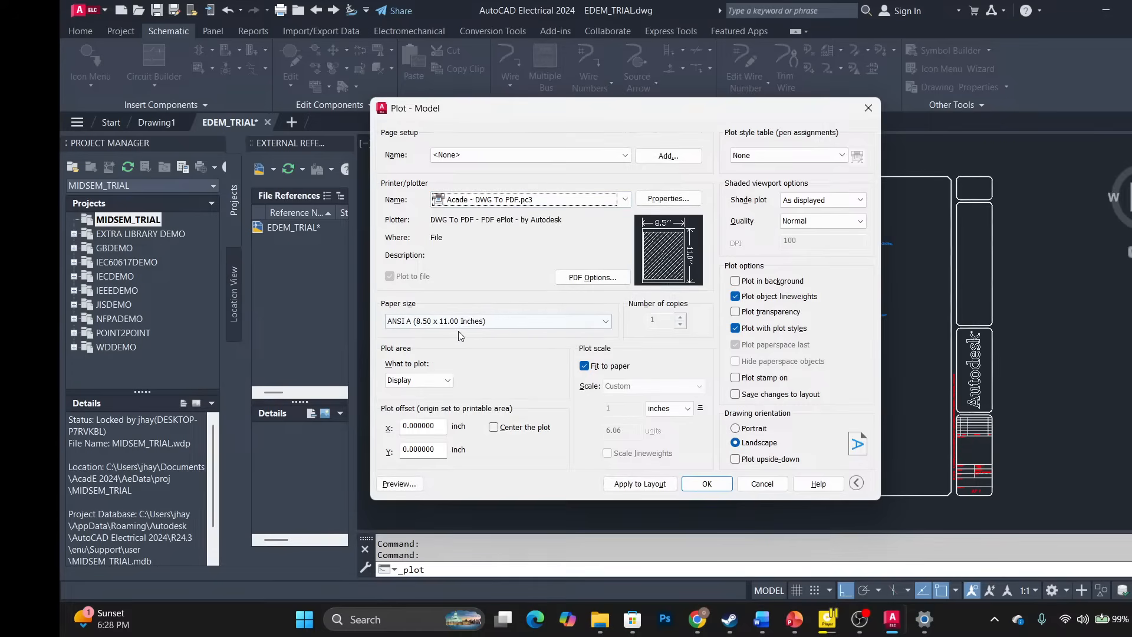
left_click(416, 320)
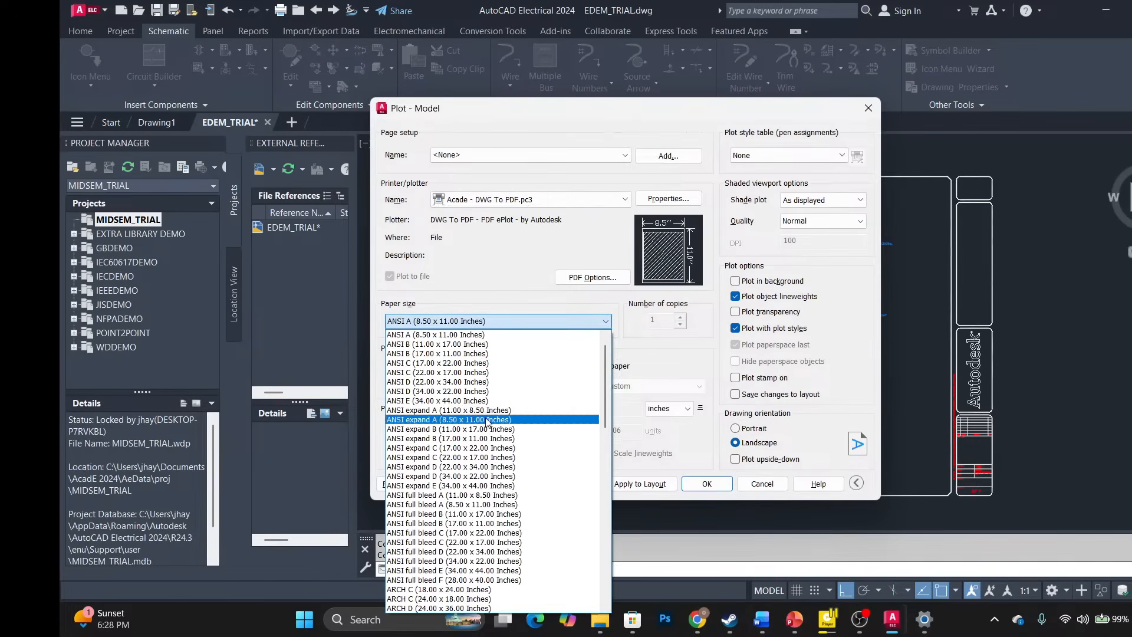
scroll(485, 530, "down", 6)
scroll(502, 452, "down", 13)
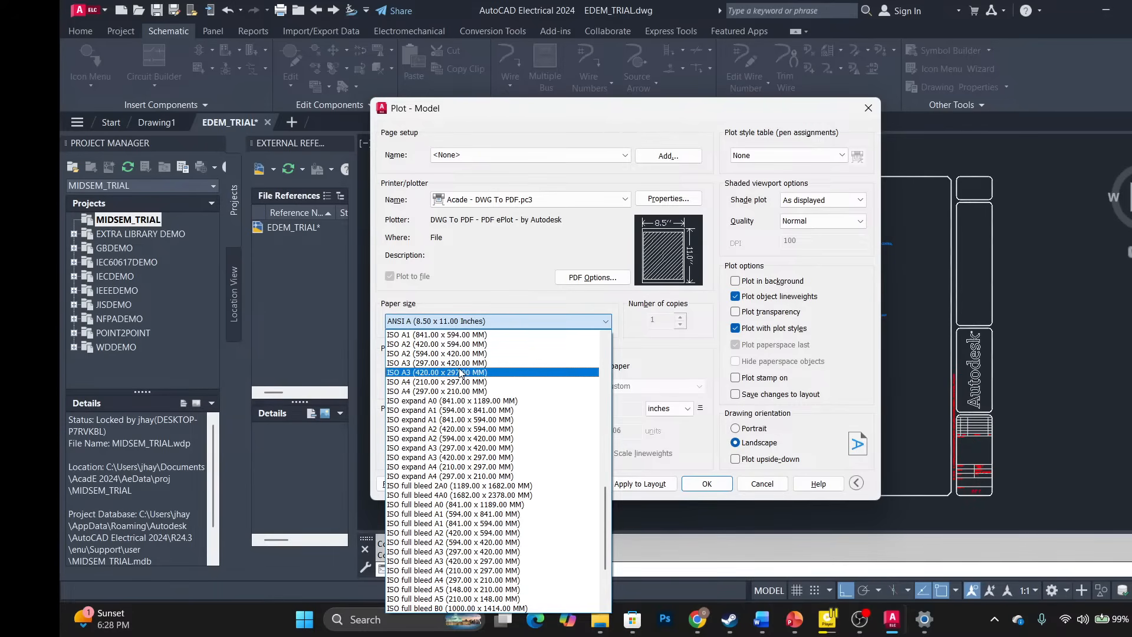
left_click(461, 372)
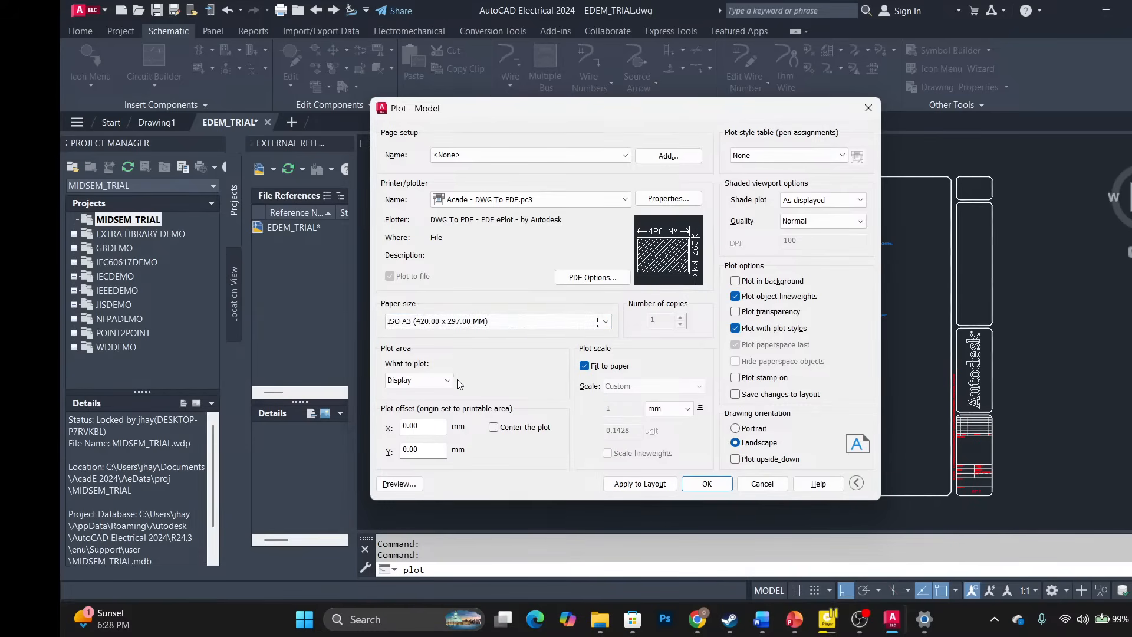
left_click(411, 380)
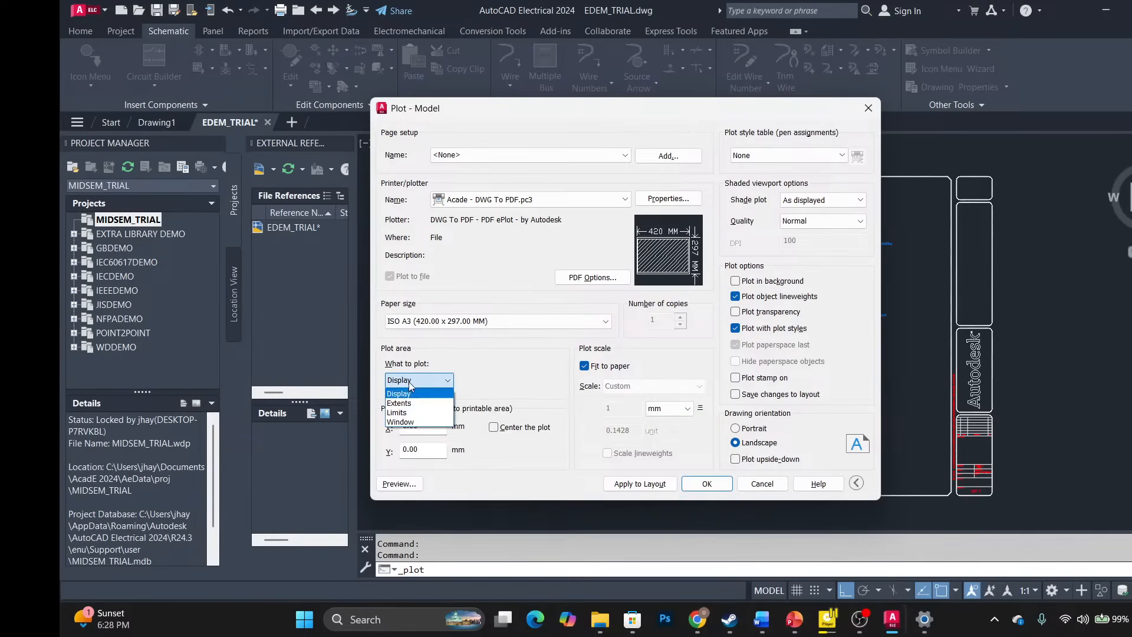
Set the plot area to a window around the border and title block, then preview it.
left_click(409, 423)
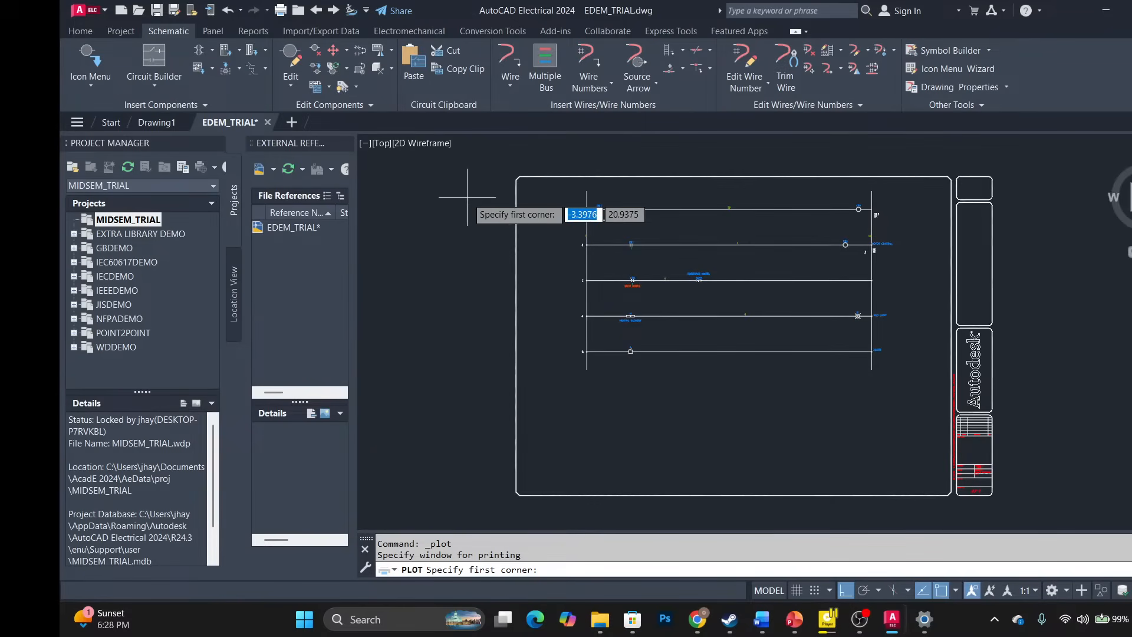
left_click(505, 167)
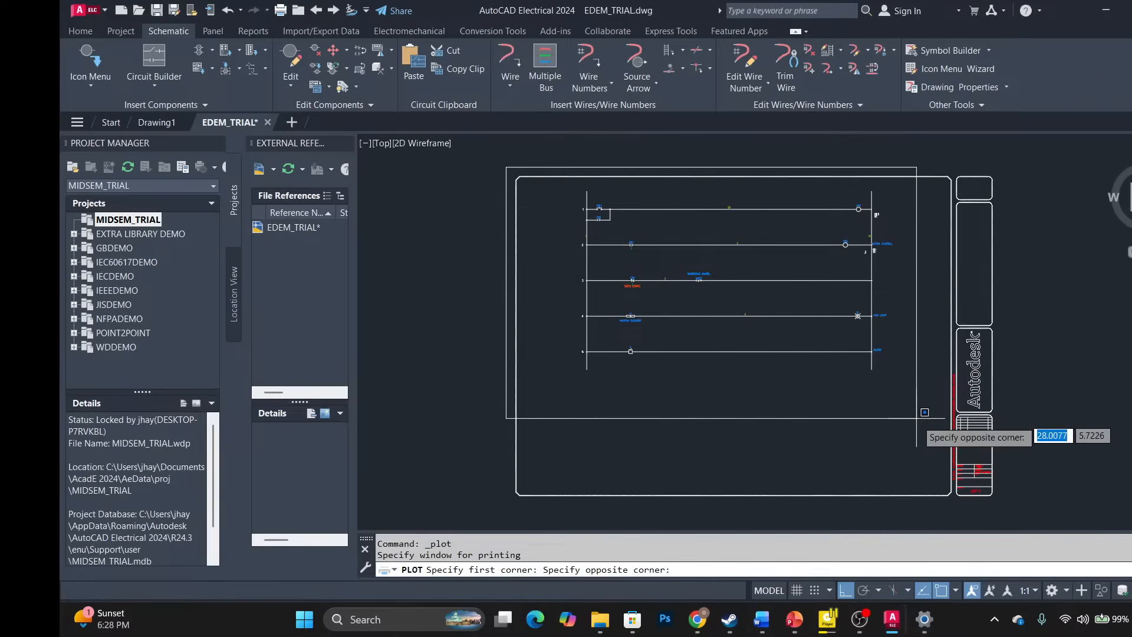
left_click(999, 504)
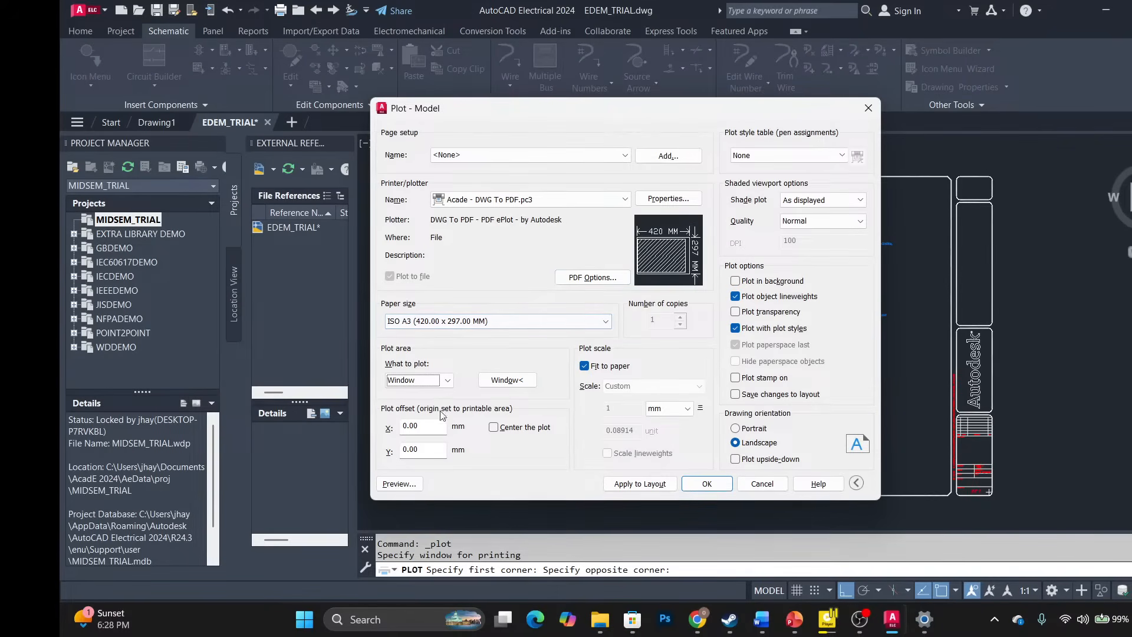
left_click(401, 484)
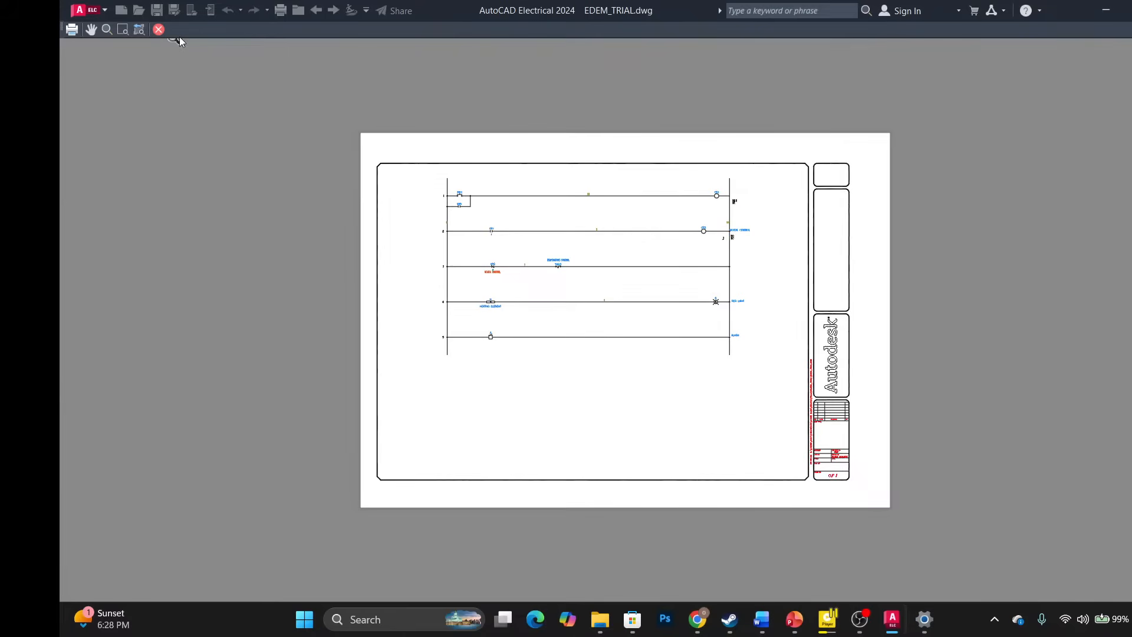
left_click(159, 30)
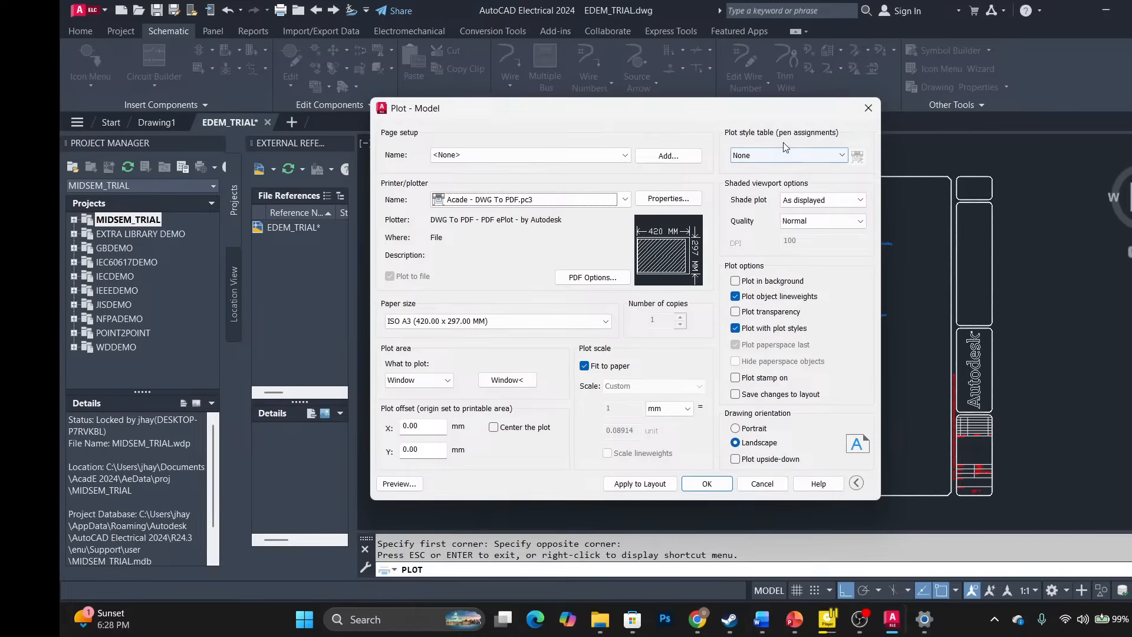
Choose the monochrome.ctb plot style table and assign it to all layouts.
left_click(794, 156)
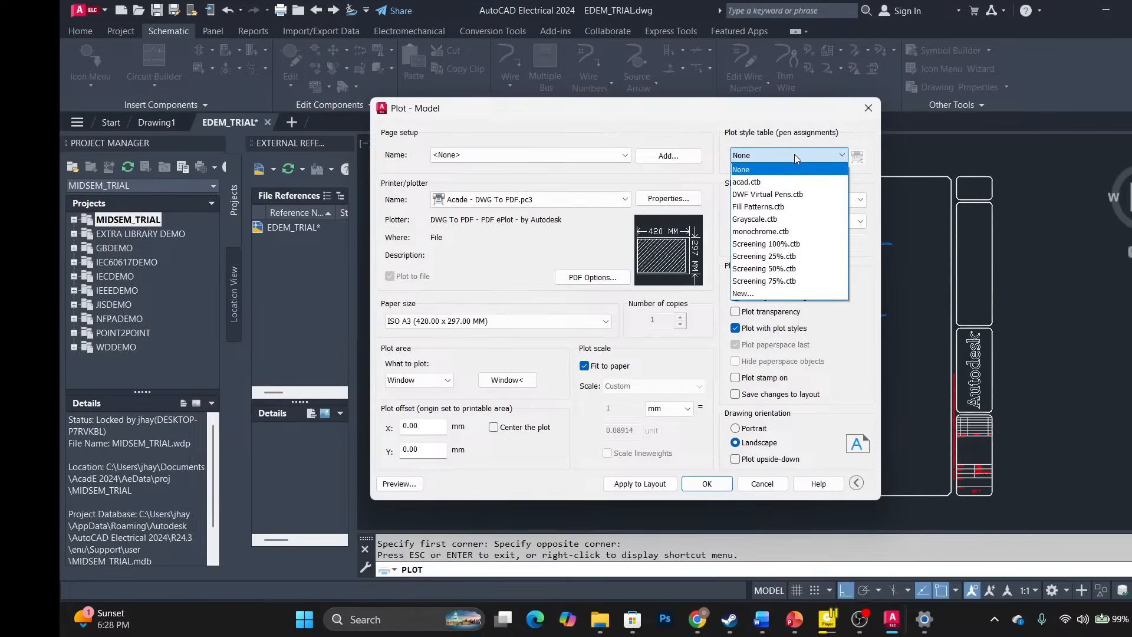
left_click(800, 231)
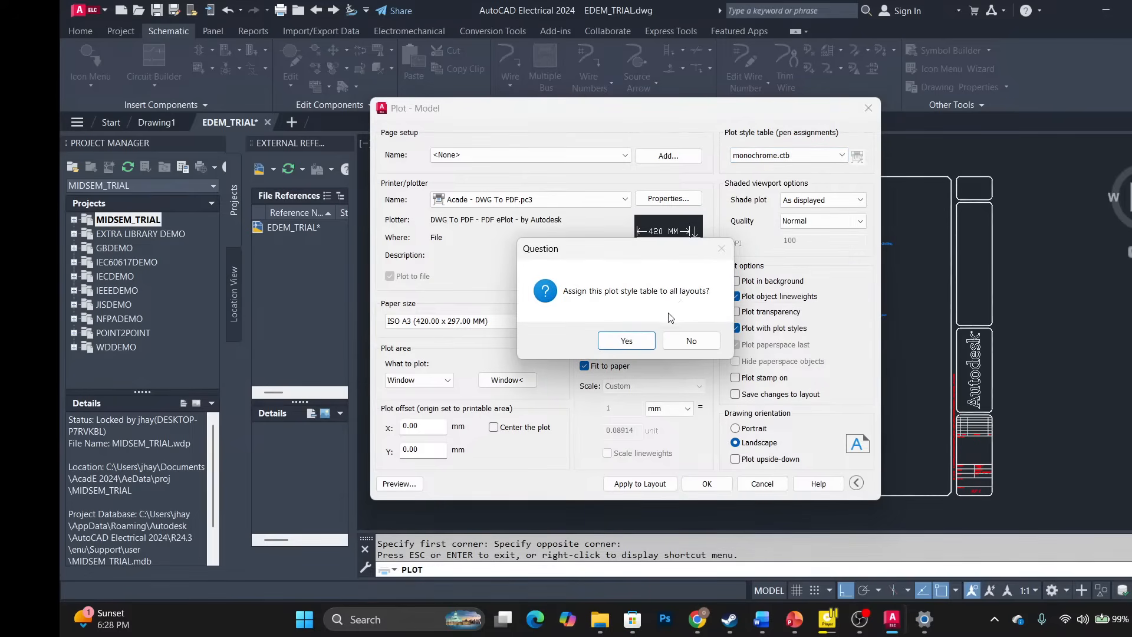
left_click(640, 347)
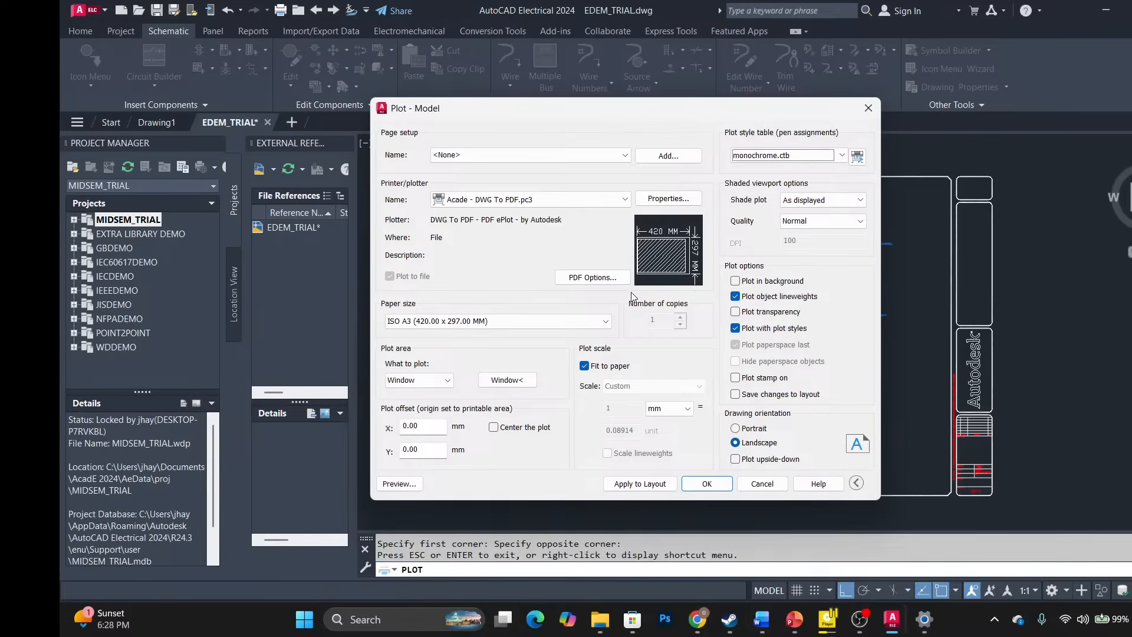
left_click(399, 485)
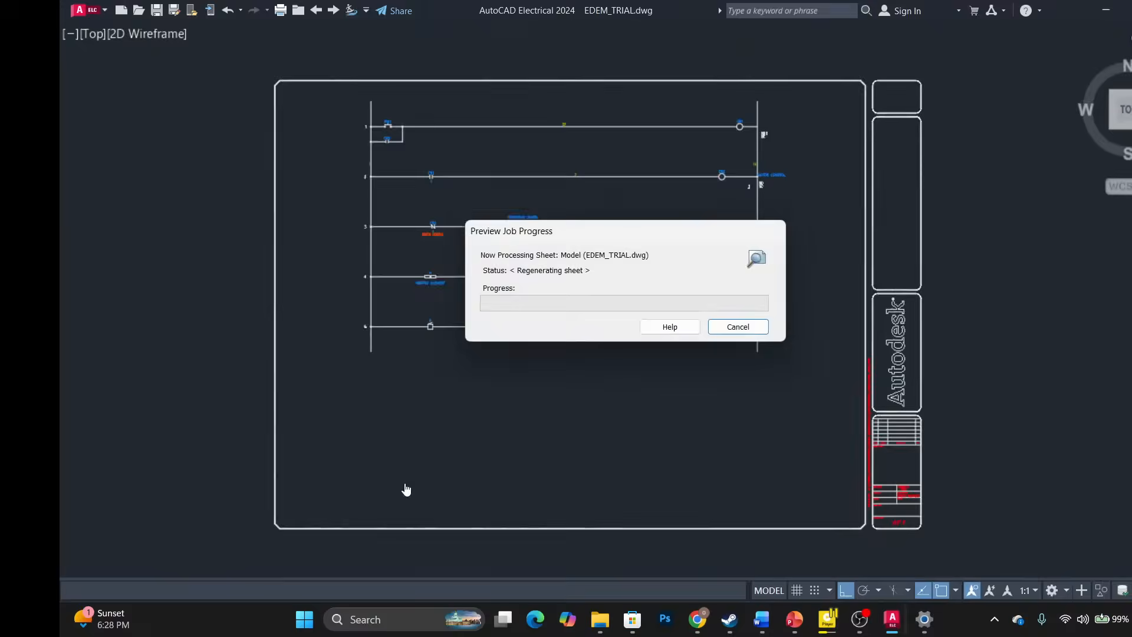
scroll(531, 246, "up", 6)
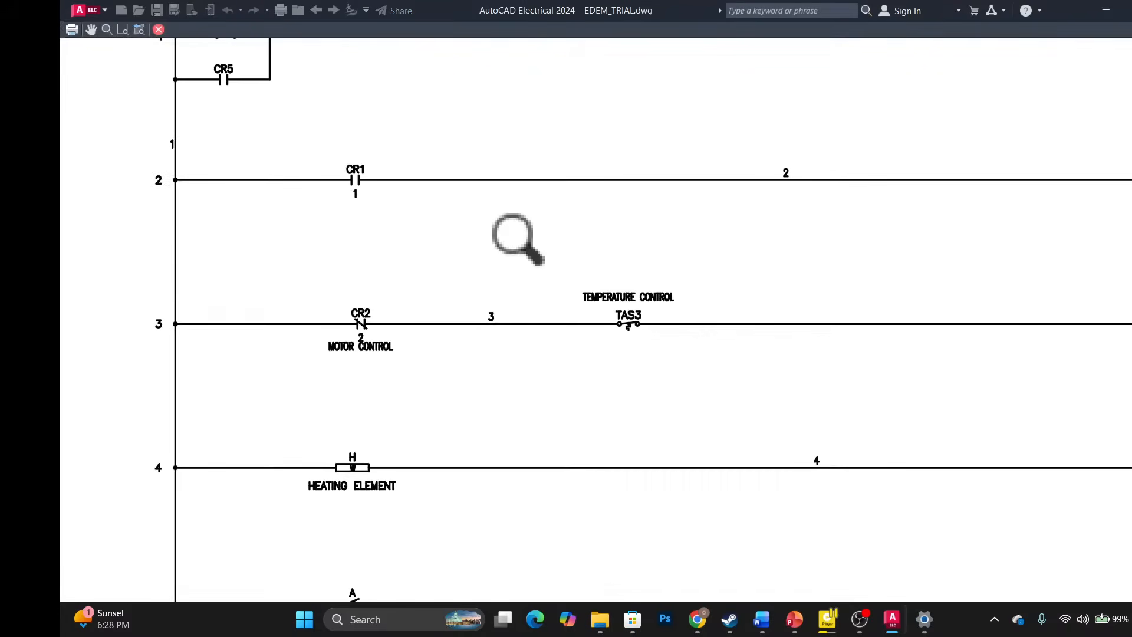
scroll(521, 242, "down", 4)
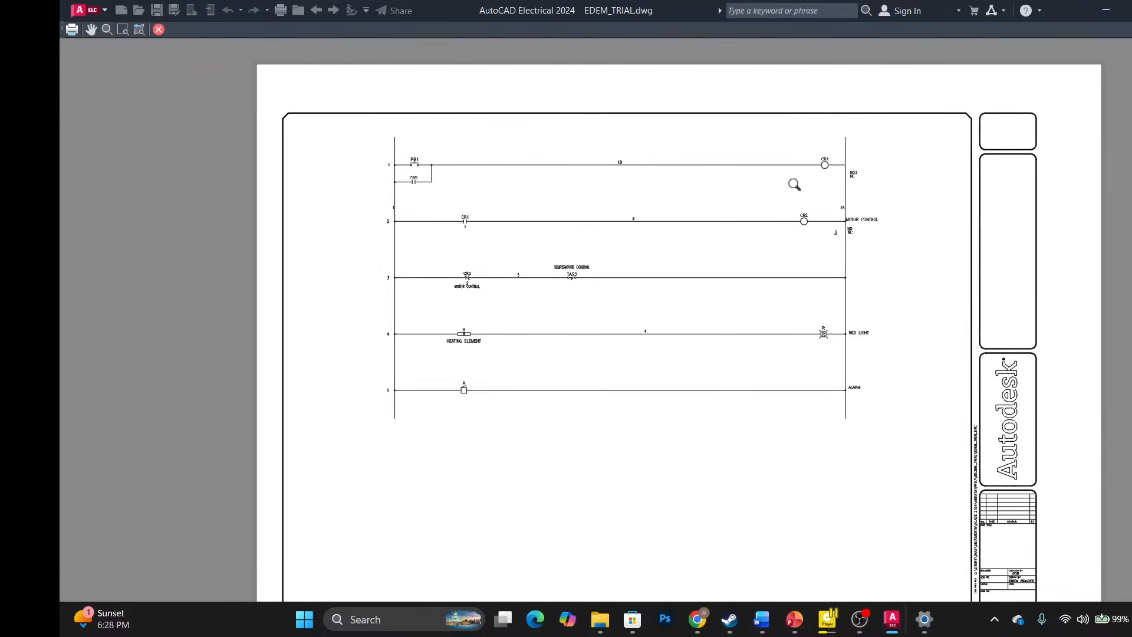
scroll(801, 178, "up", 6)
scroll(811, 171, "down", 4)
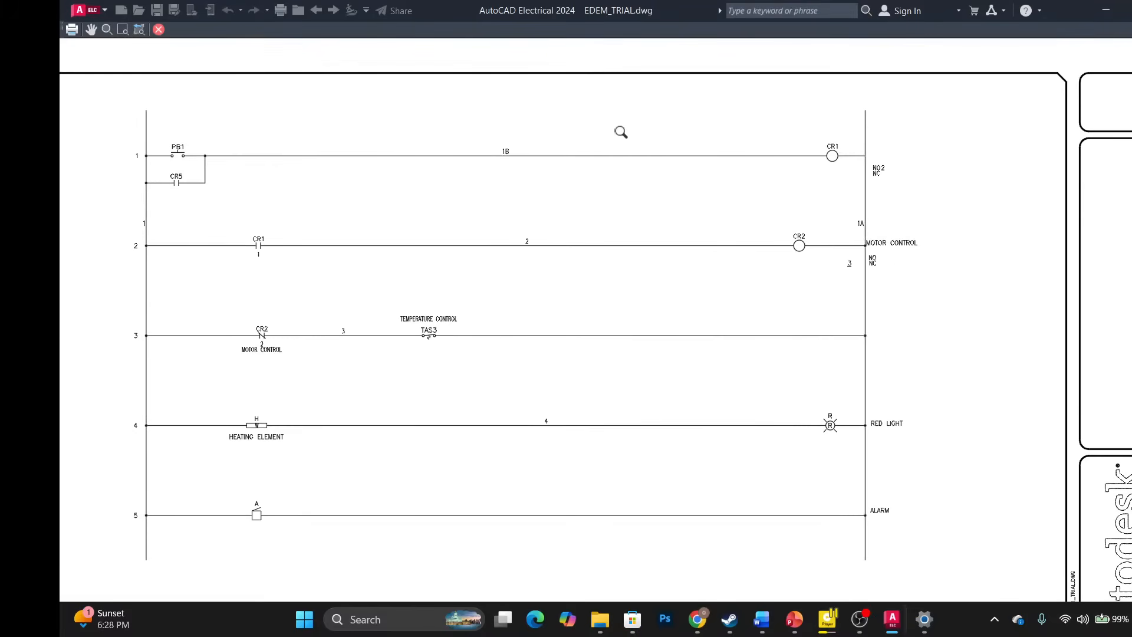
scroll(480, 134, "down", 4)
scroll(262, 146, "up", 5)
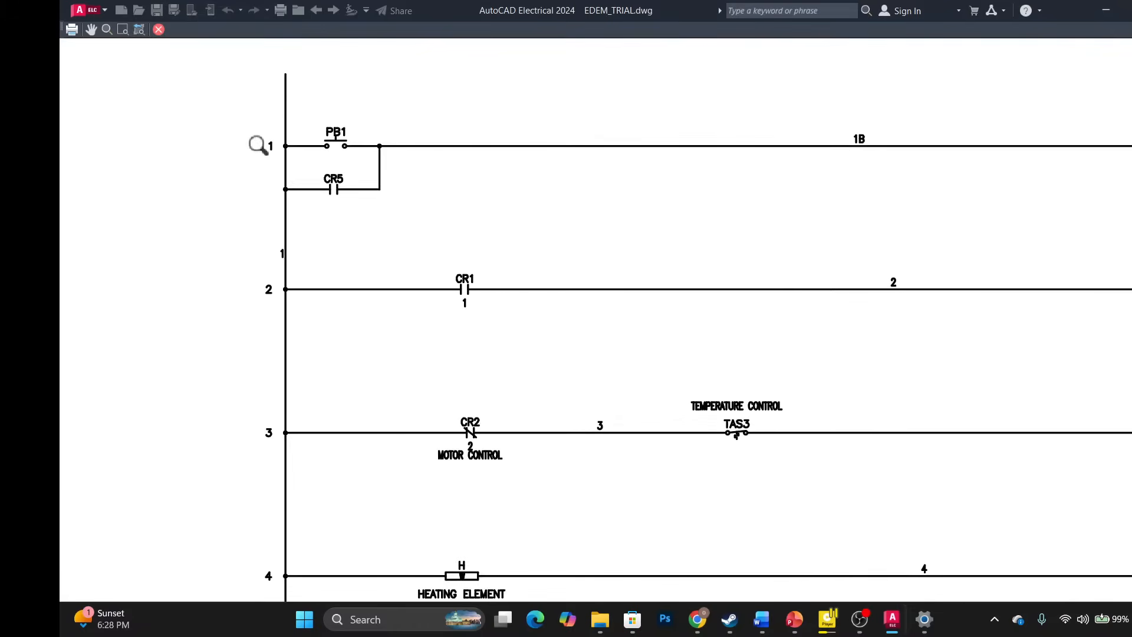
scroll(260, 146, "down", 5)
scroll(766, 211, "down", 4)
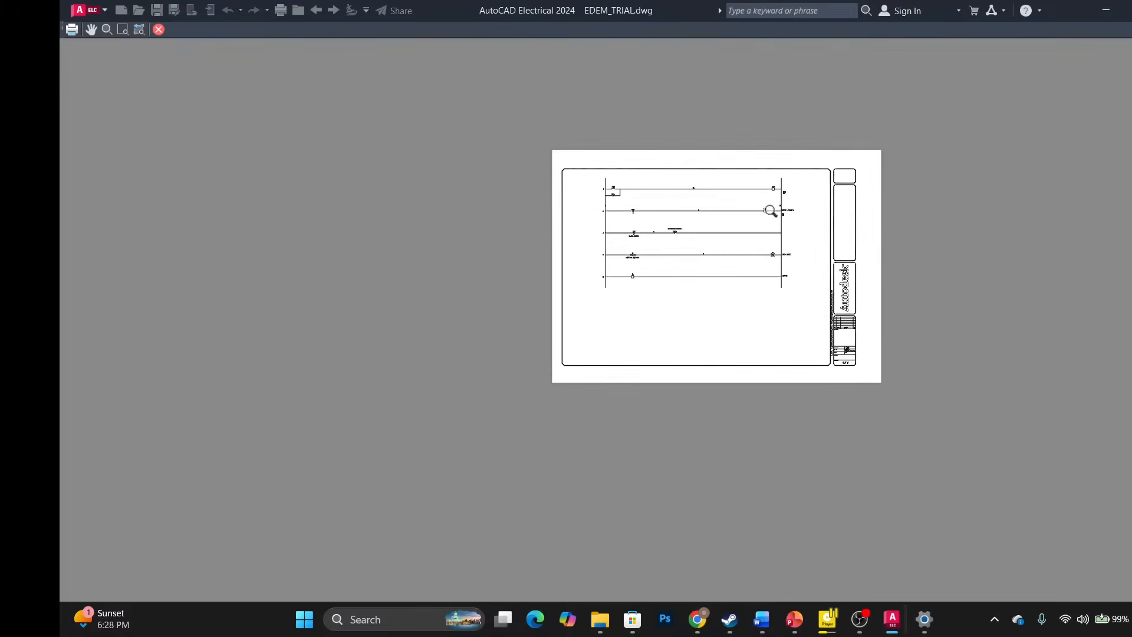
left_click(158, 28)
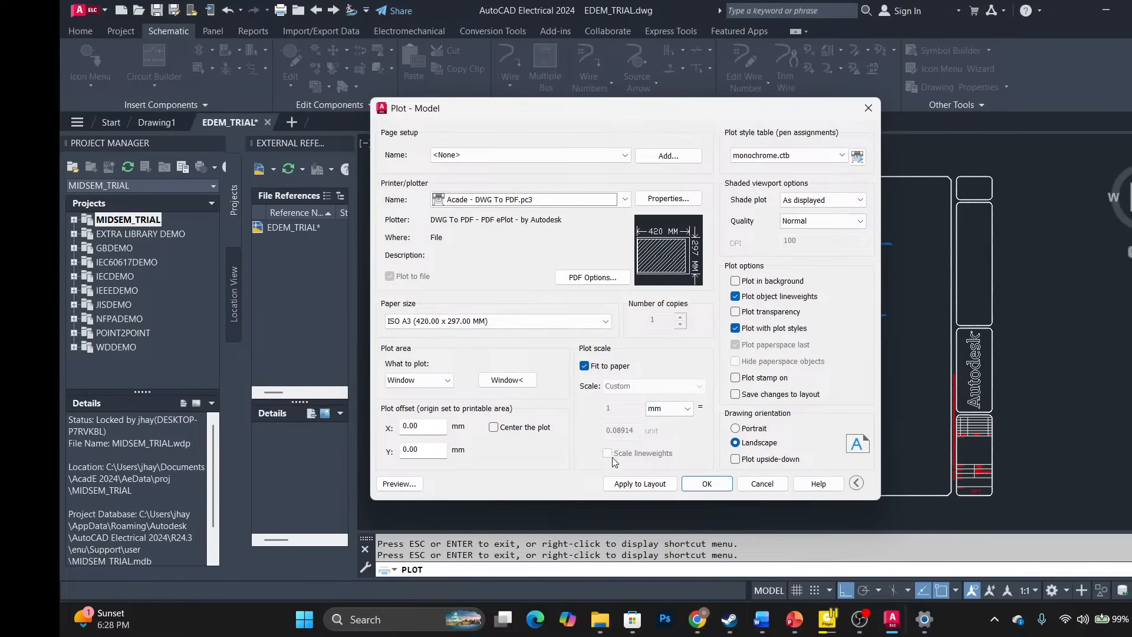
Apply the plot settings to the layout and confirm the plot to reach the PDF save location.
left_click(635, 484)
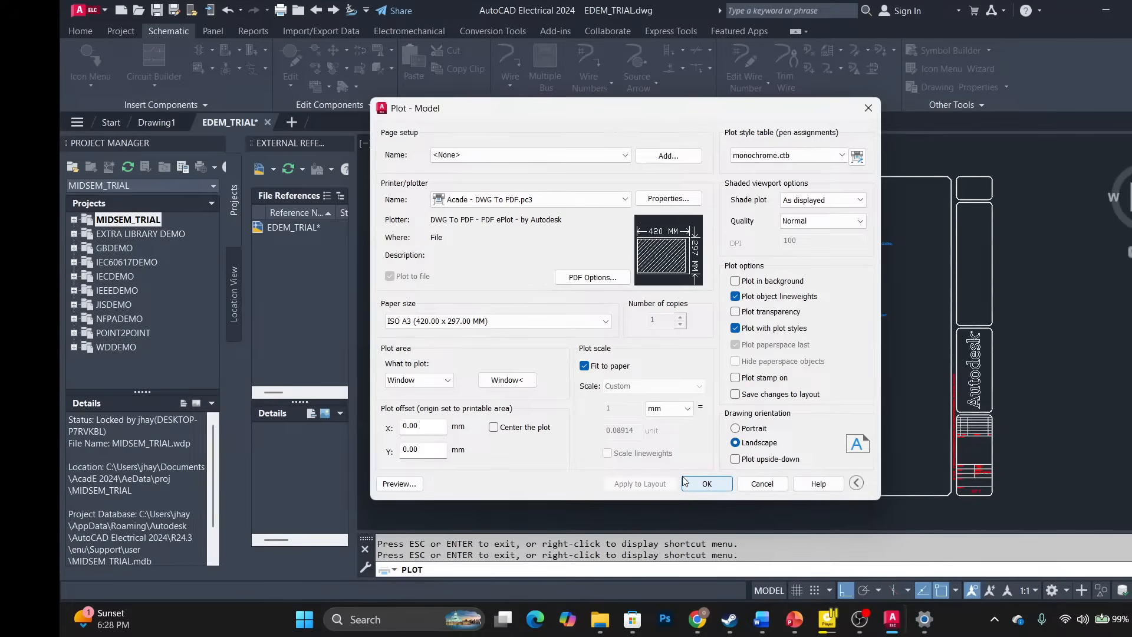
left_click(712, 483)
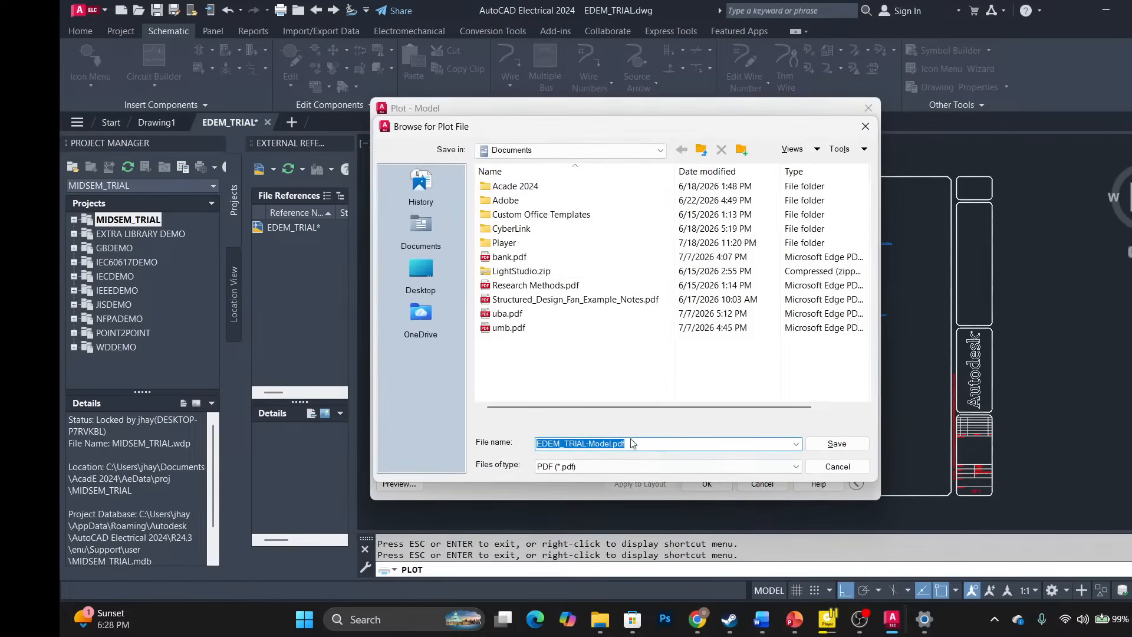
Navigate through Desktop and This PC to drive New Volume (D:).
left_click(415, 270)
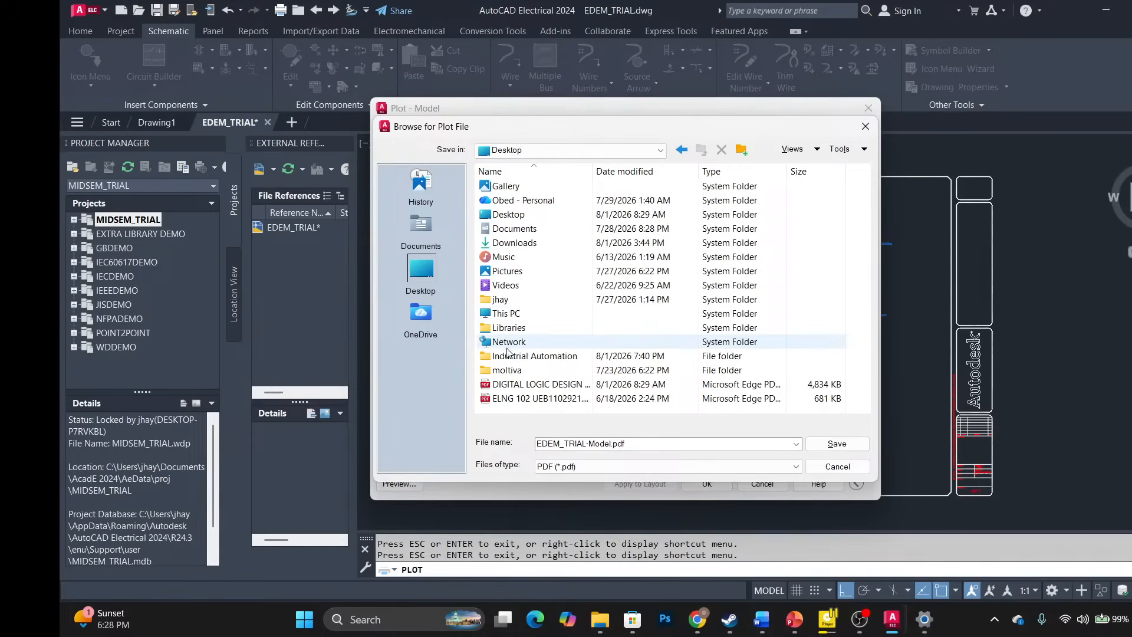
double_click(534, 319)
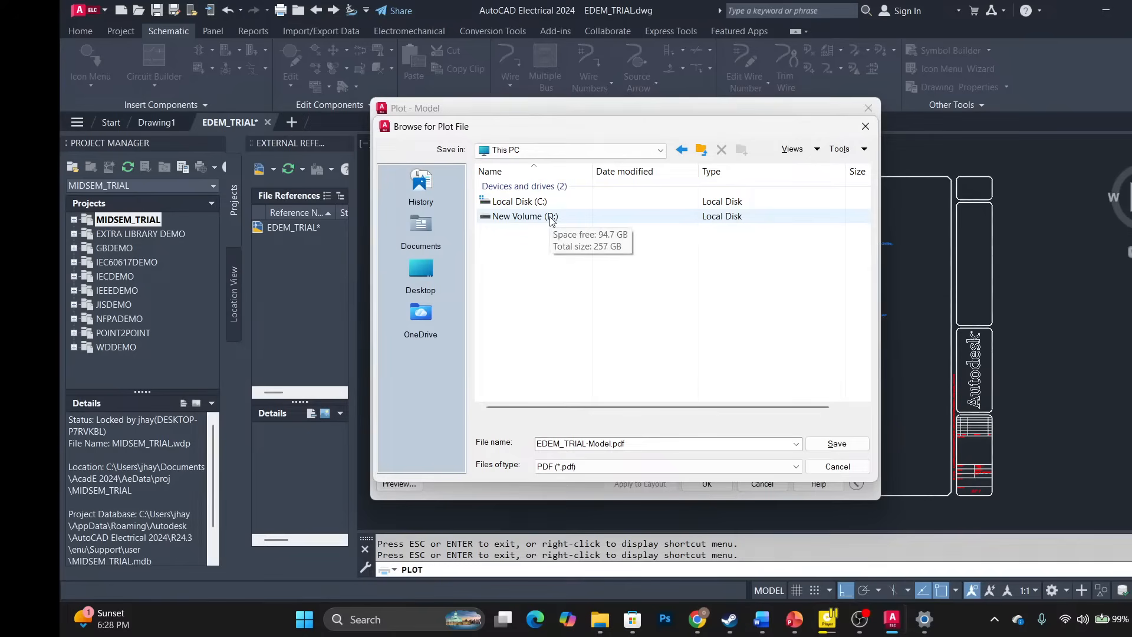
double_click(551, 217)
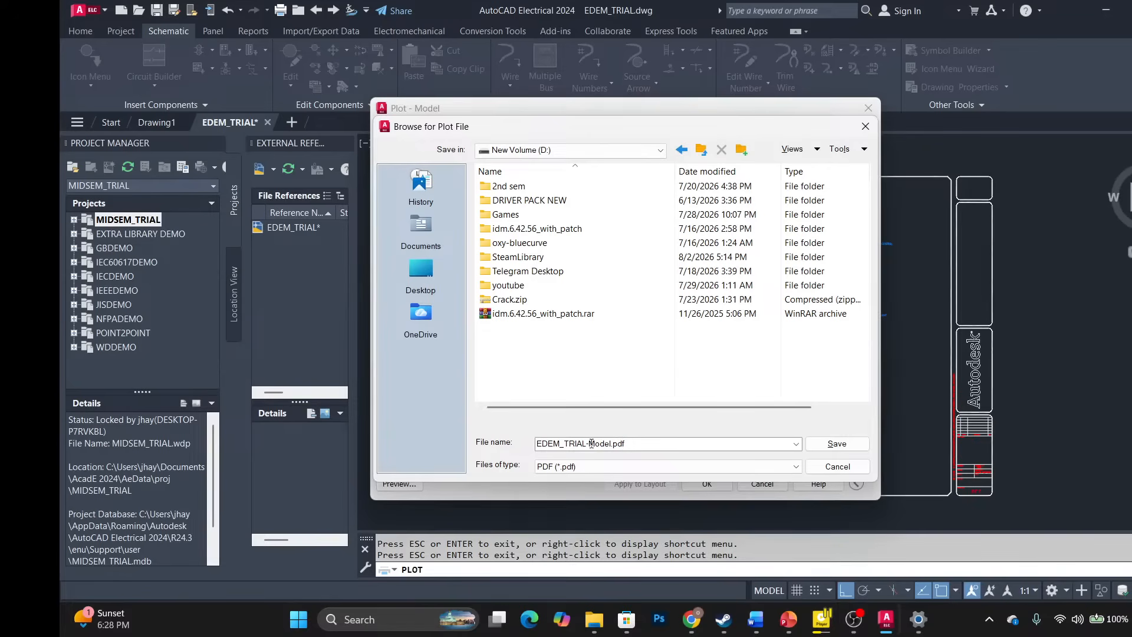
Rename the PDF to the student's ID and save it to start plotting.
double_click(627, 445)
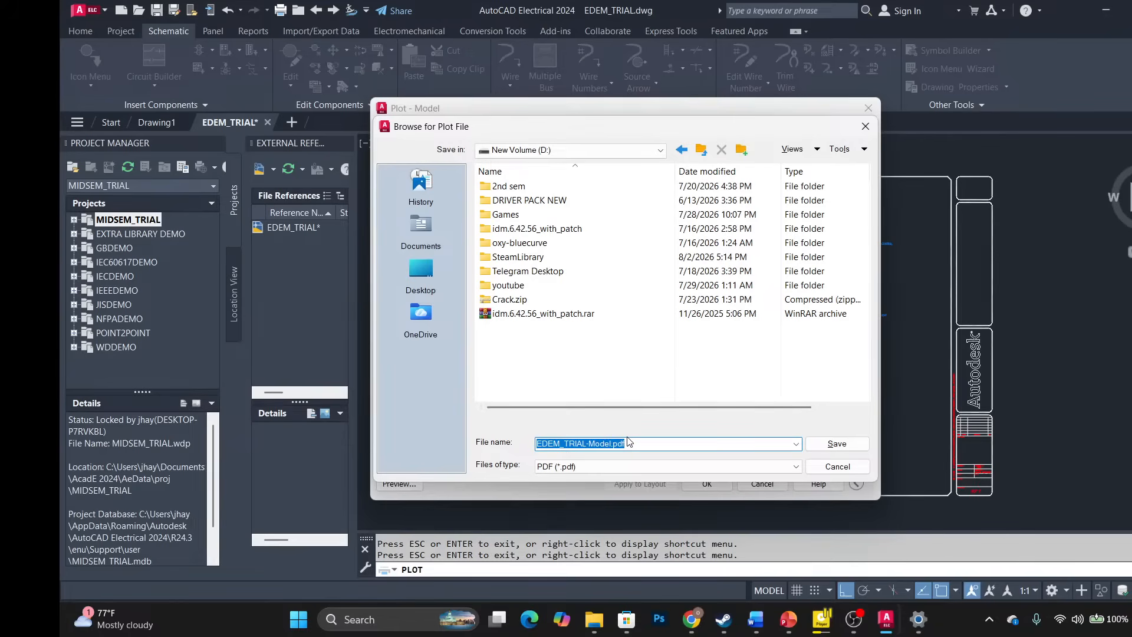
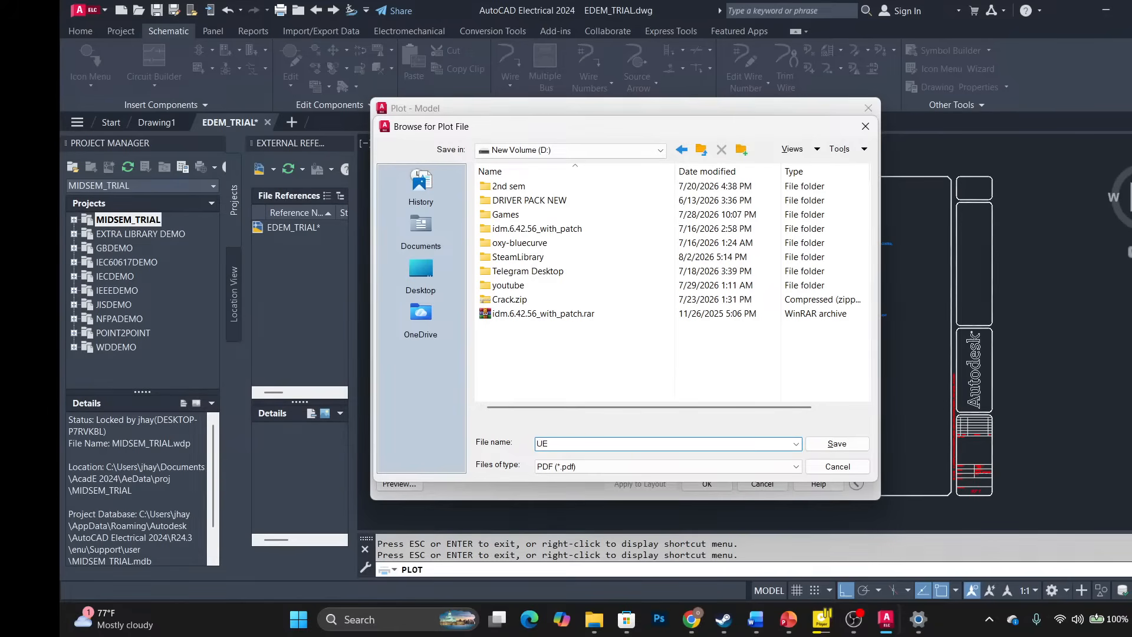
left_click(836, 443)
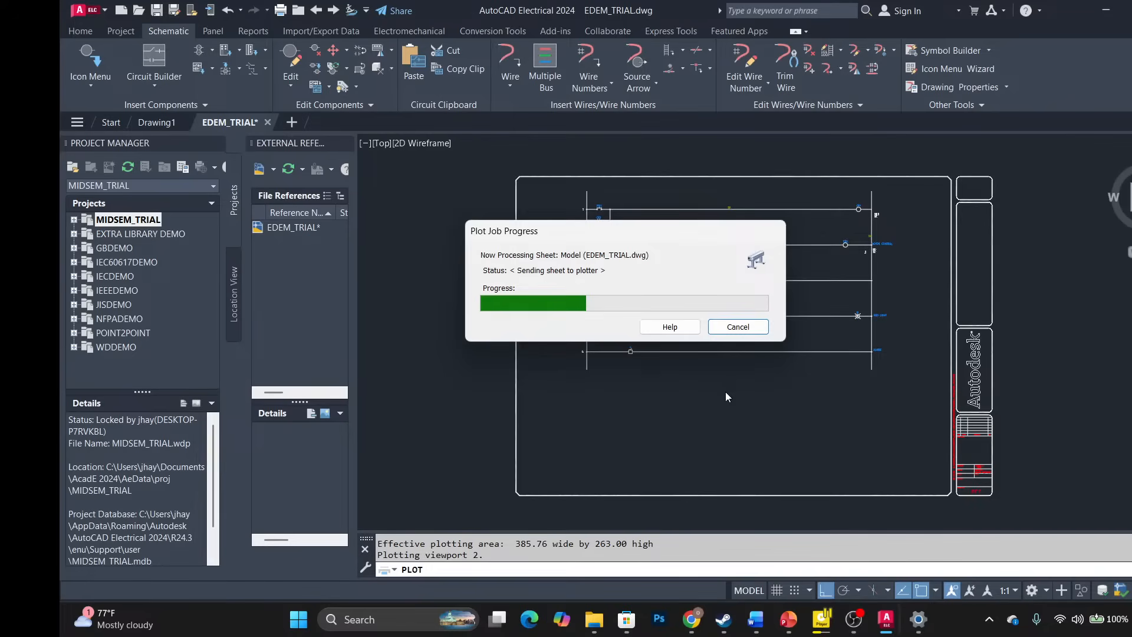
left_click(1035, 625)
Switch the device's Microphone access toggle off and close Windows Settings.
left_click(1078, 159)
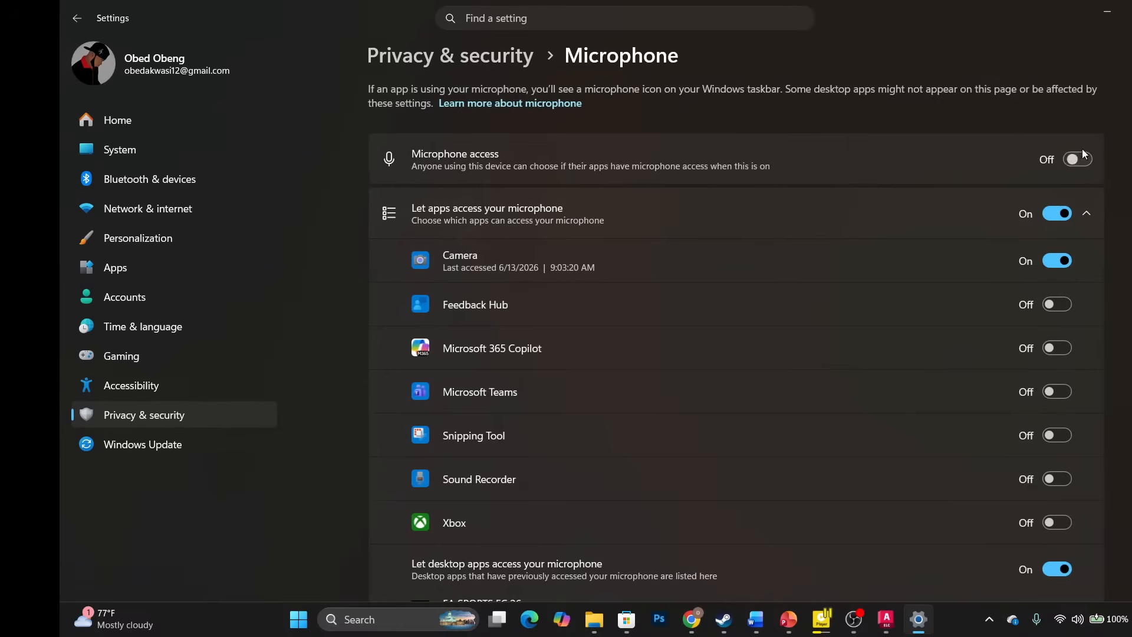
left_click(1107, 16)
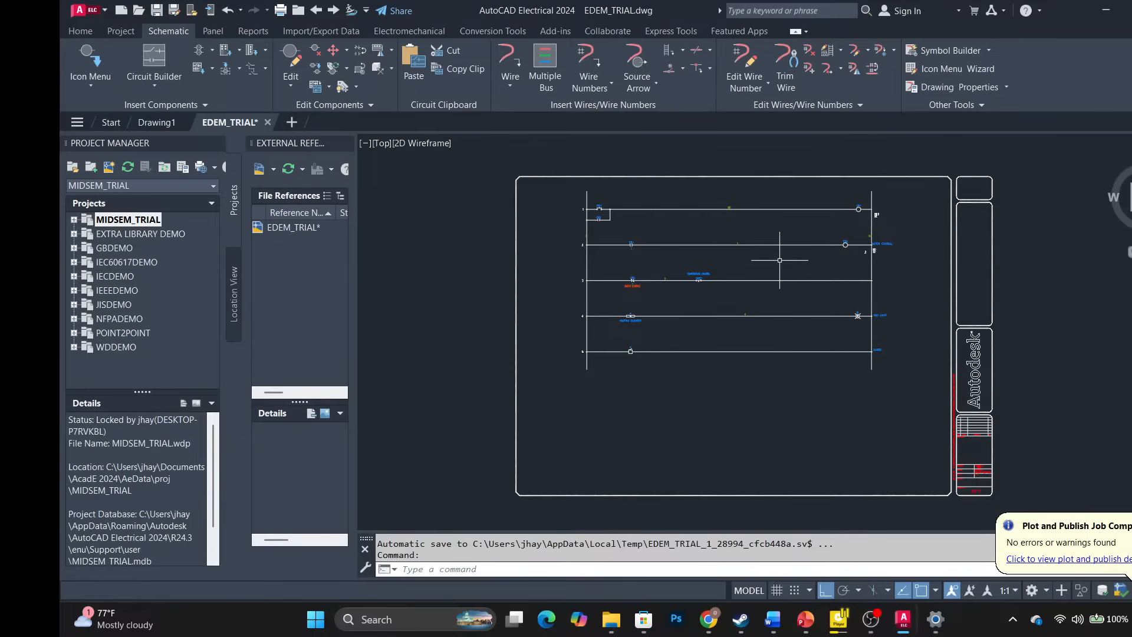
scroll(601, 207, "up", 5)
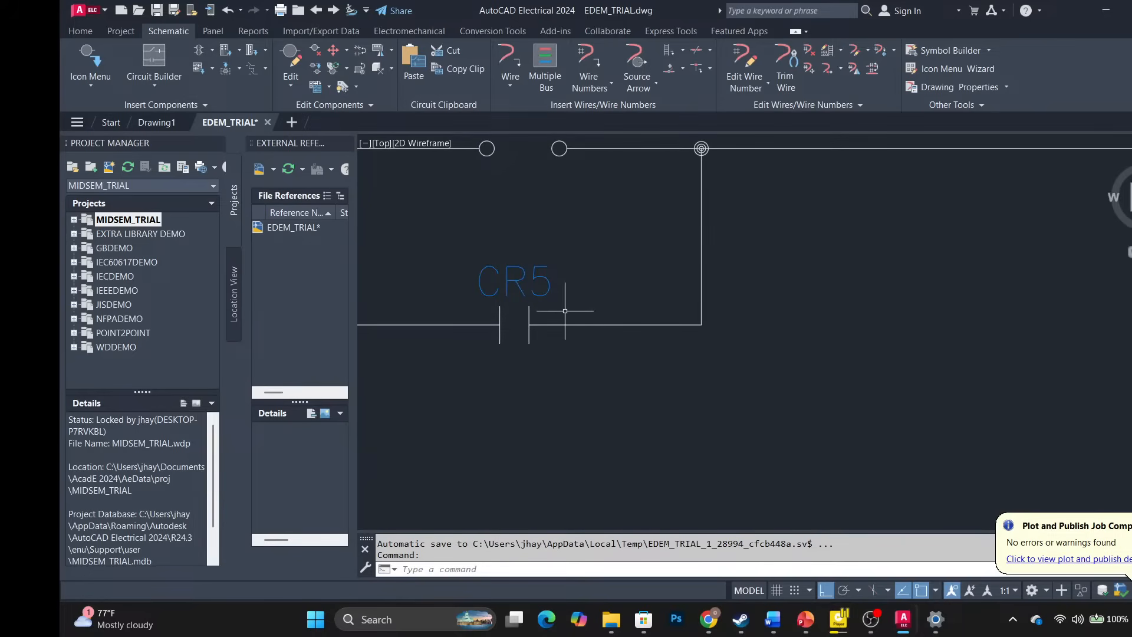
scroll(557, 309, "down", 4)
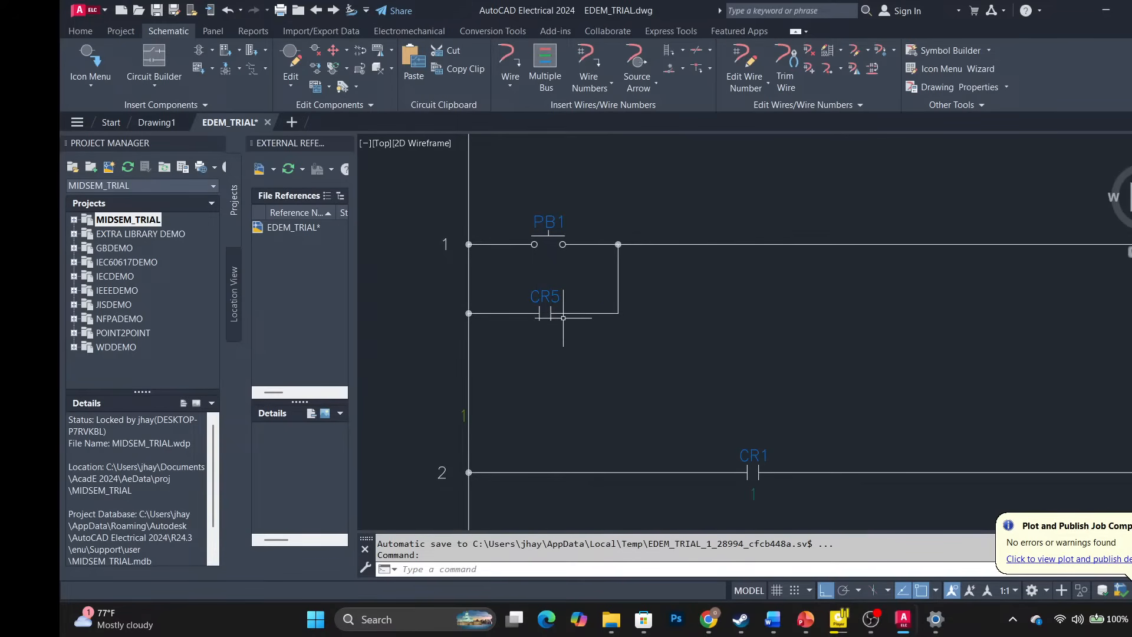
scroll(565, 316, "down", 2)
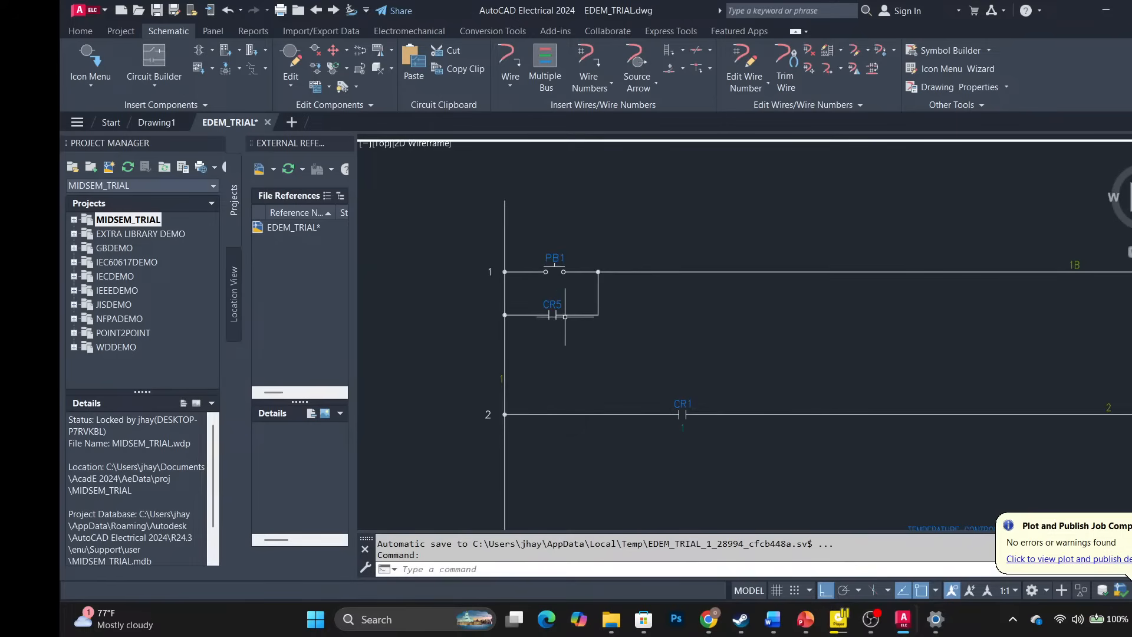
scroll(619, 324, "down", 3)
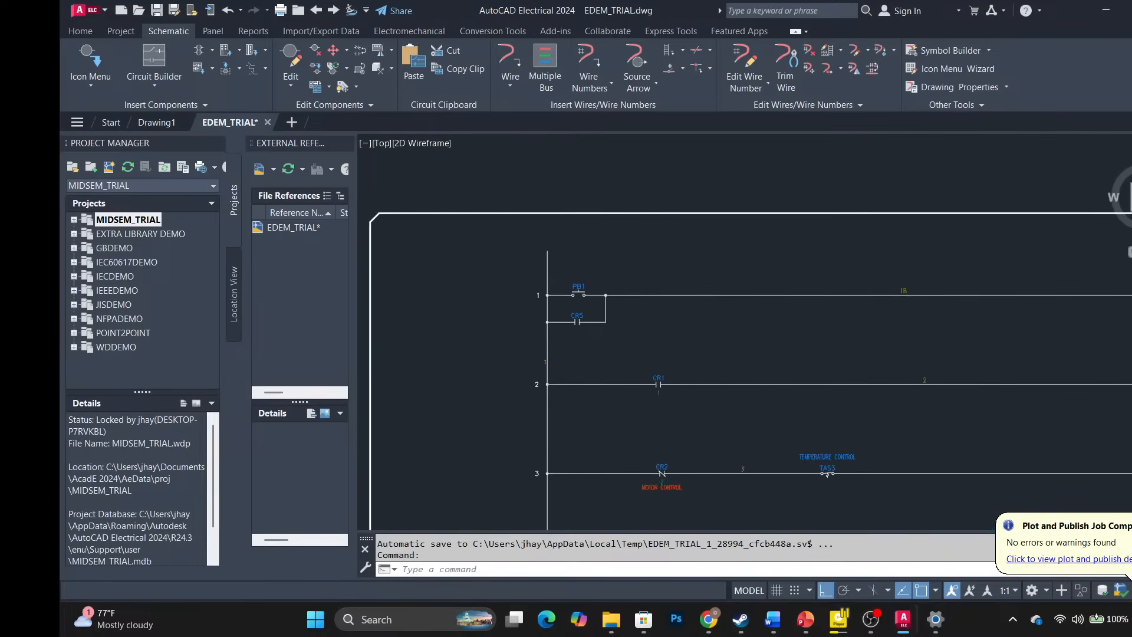
middle_click_drag(596, 340, 547, 307)
scroll(566, 296, "down", 5)
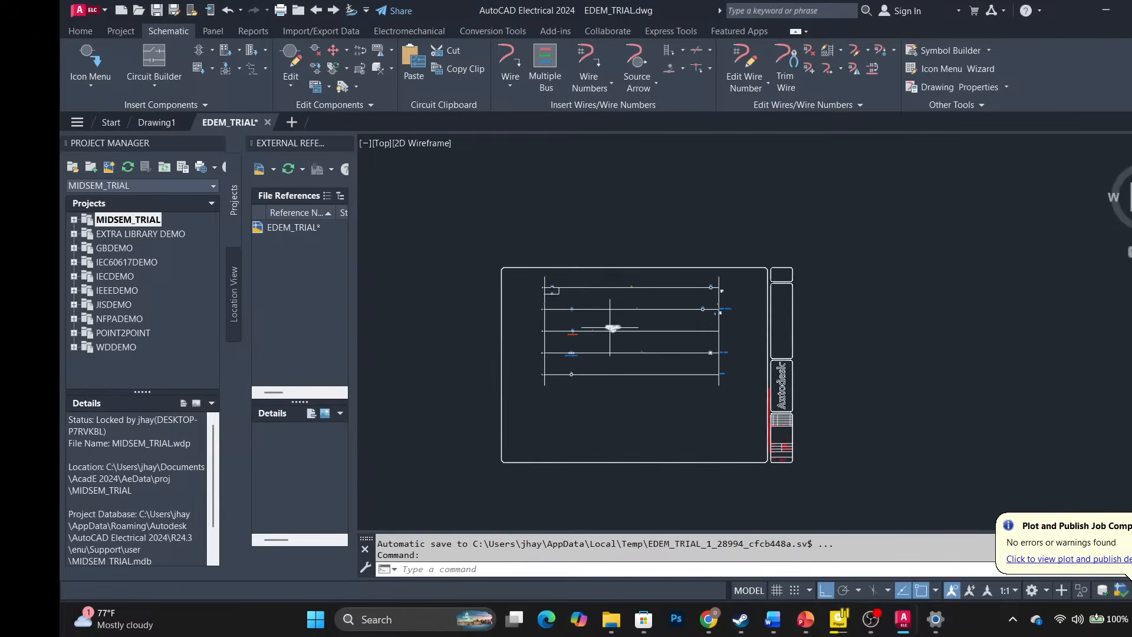
scroll(623, 318, "up", 5)
scroll(623, 318, "down", 5)
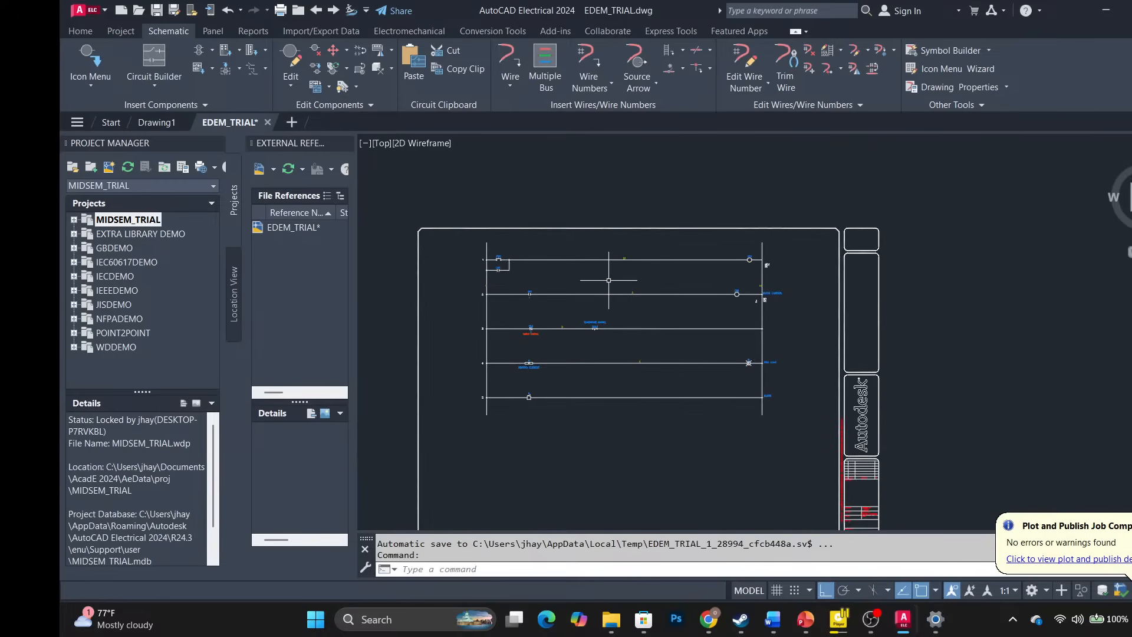
scroll(608, 280, "up", 2)
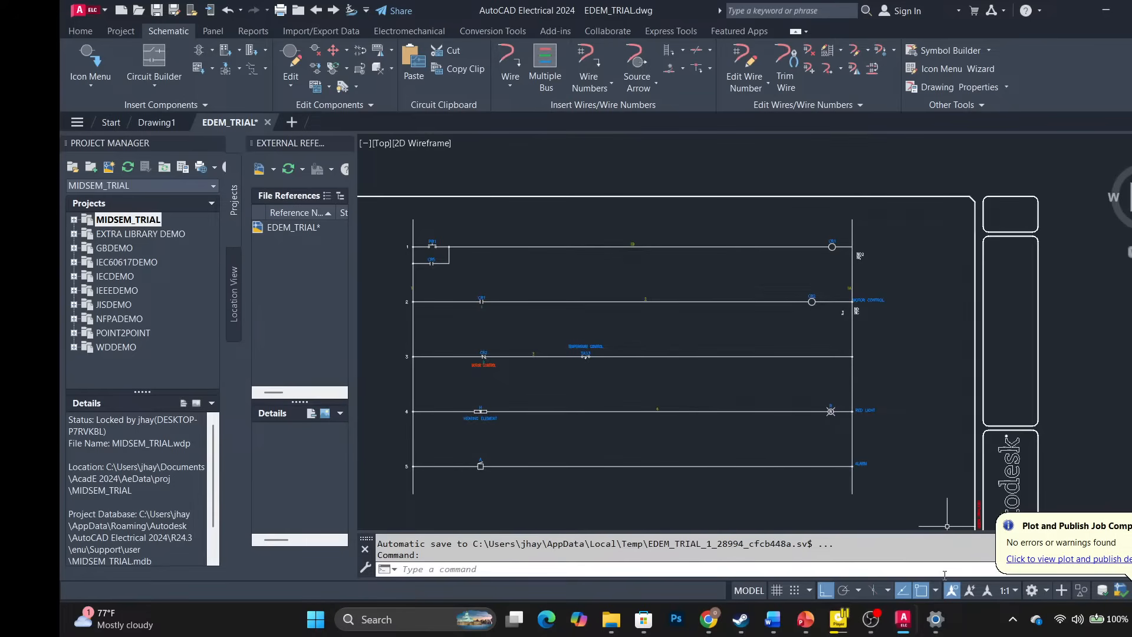
mouse_move(935, 616)
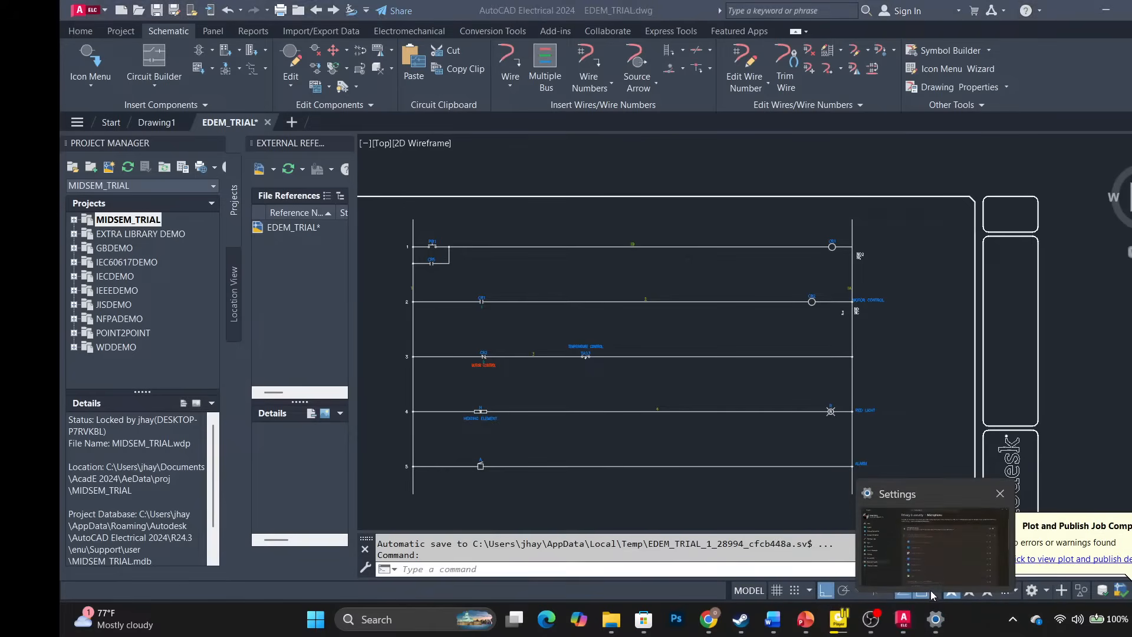
mouse_move(938, 550)
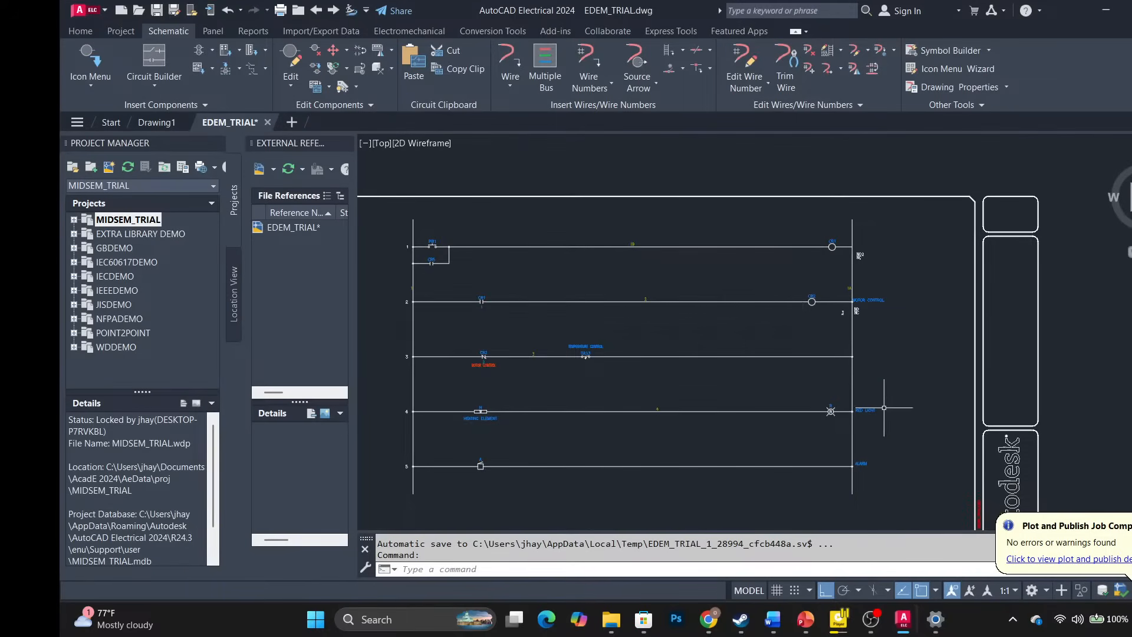
left_click(933, 625)
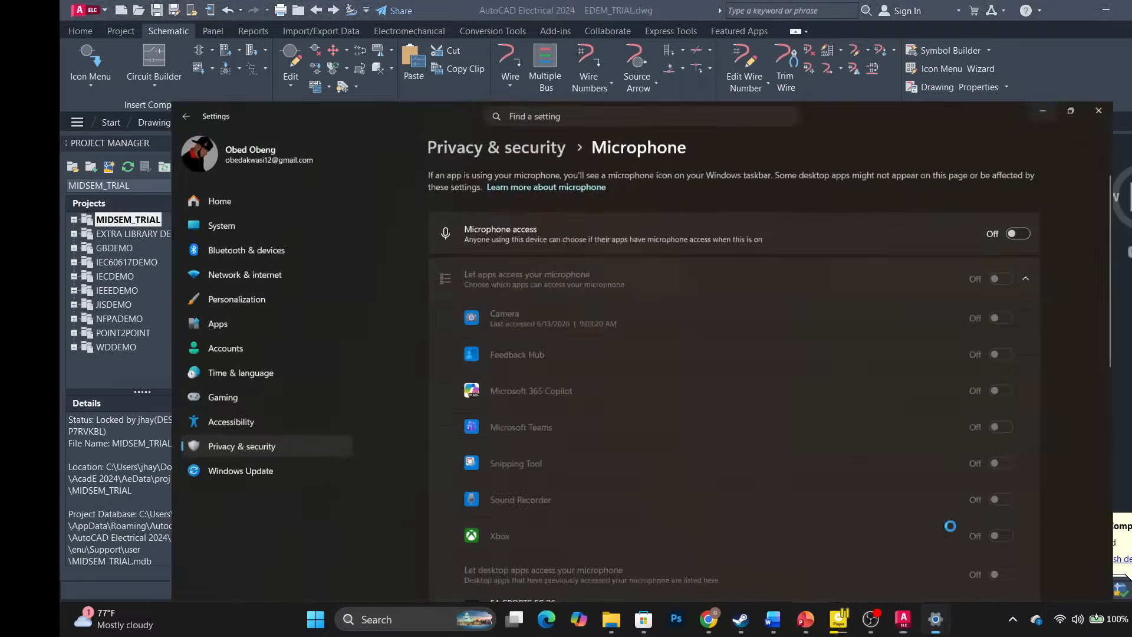
left_click(1073, 158)
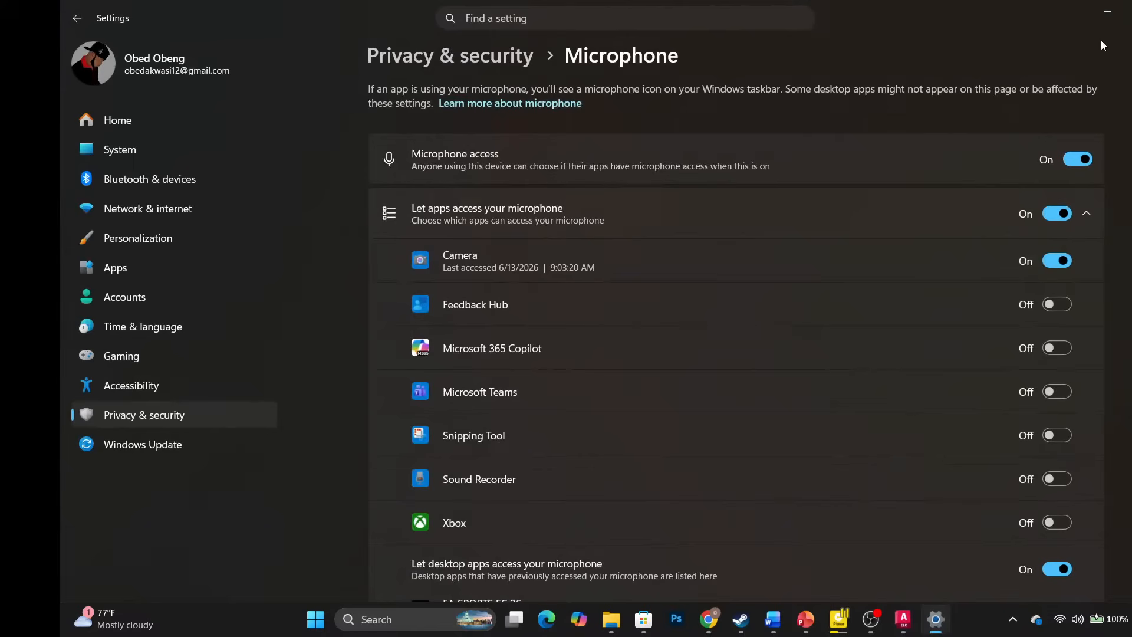
left_click(1106, 12)
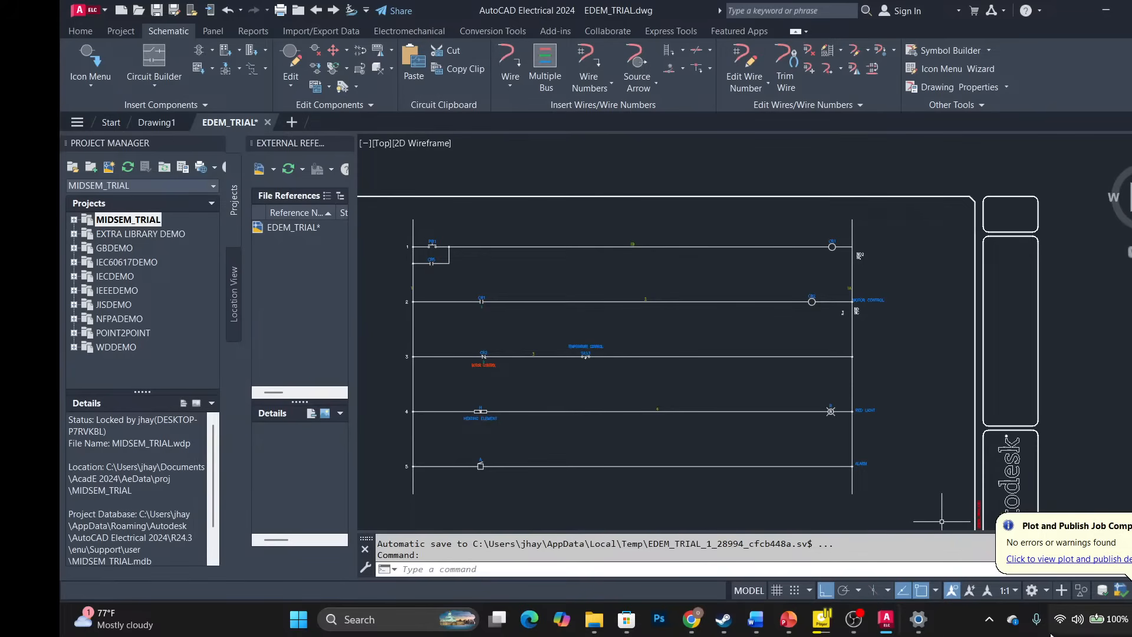
left_click(918, 619)
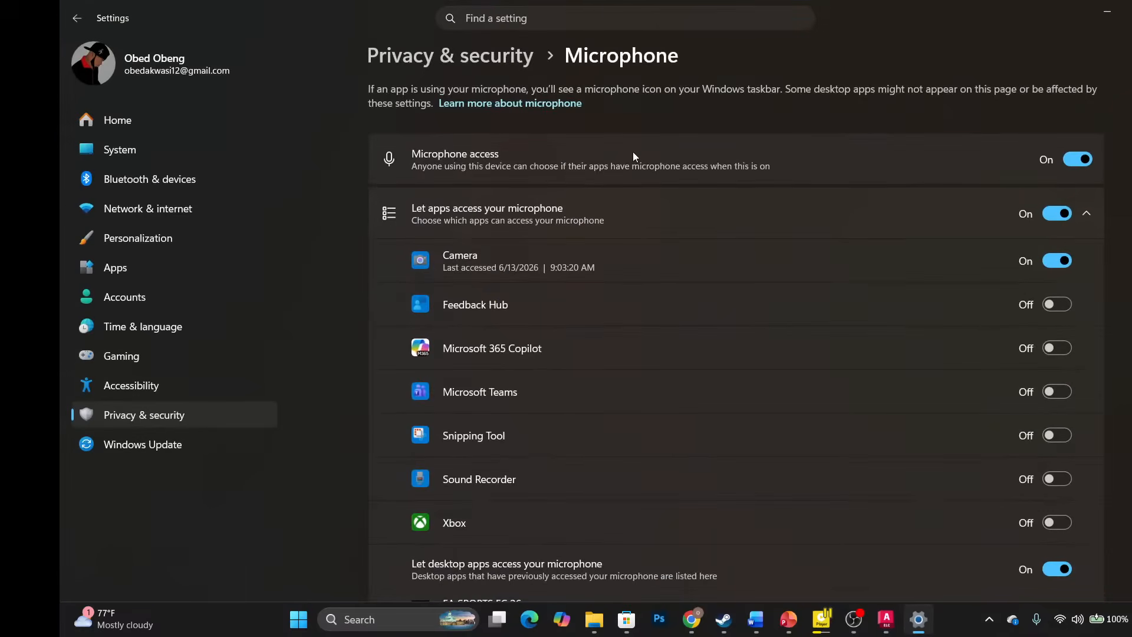
left_click(1076, 159)
left_click(1107, 12)
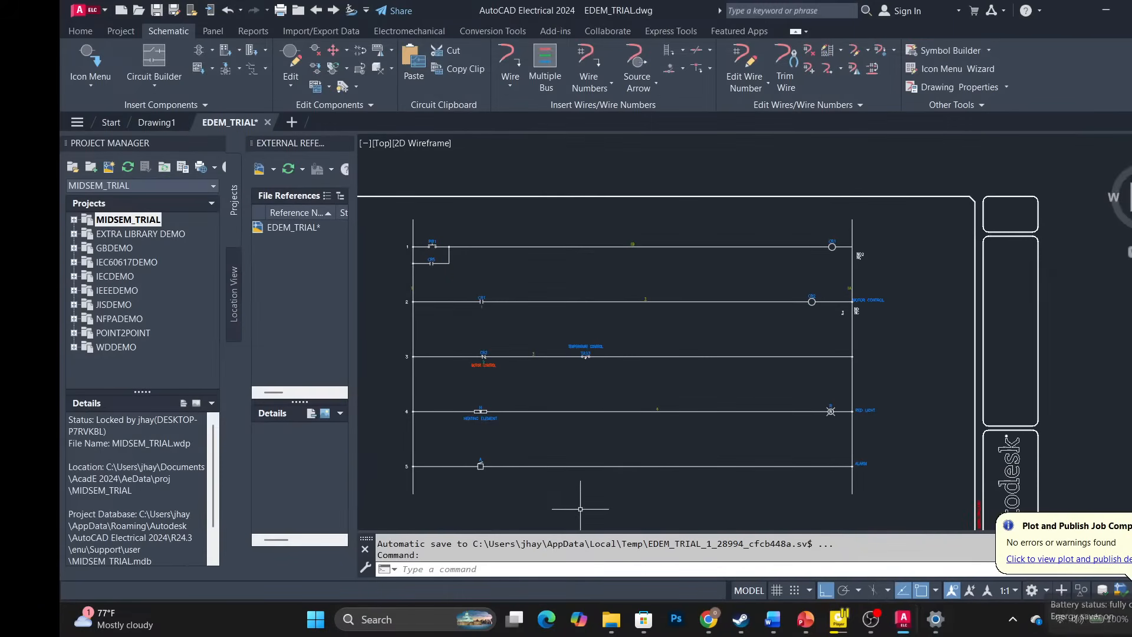
Switch to OBS Studio with Alt+Tab and choose Stop Streaming.
key("alt+Tab")
key("Tab")
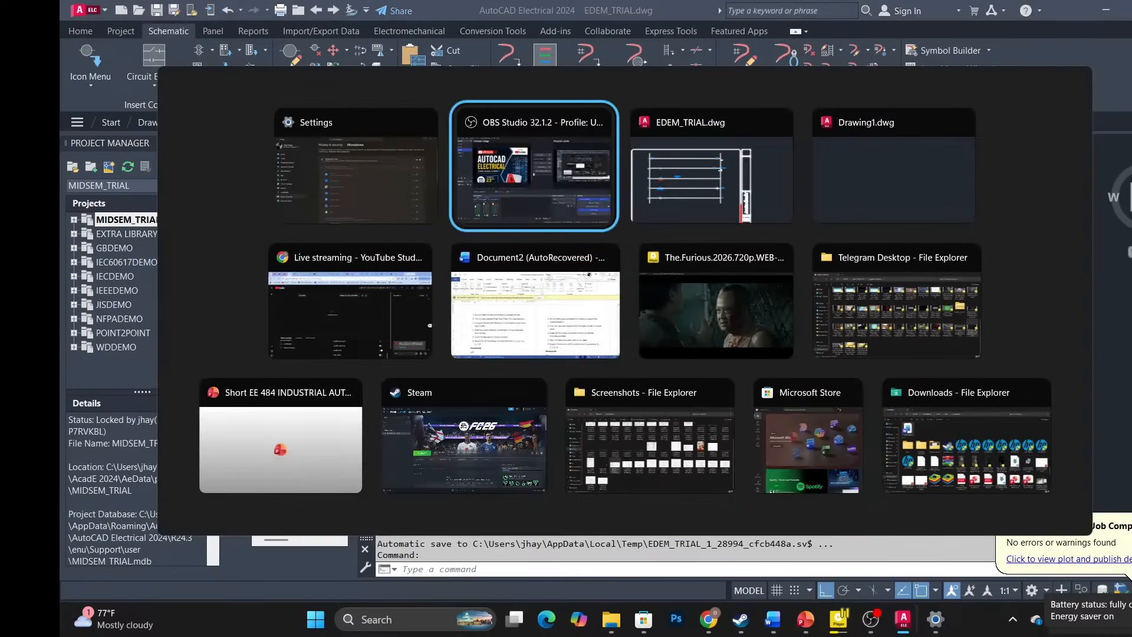
key("Tab")
key("Tab")
key("Tab")
key("Tab")
key("Tab")
key("Tab")
key("Tab")
key("Tab")
key("Tab")
key("Tab")
key("Tab")
key("Tab")
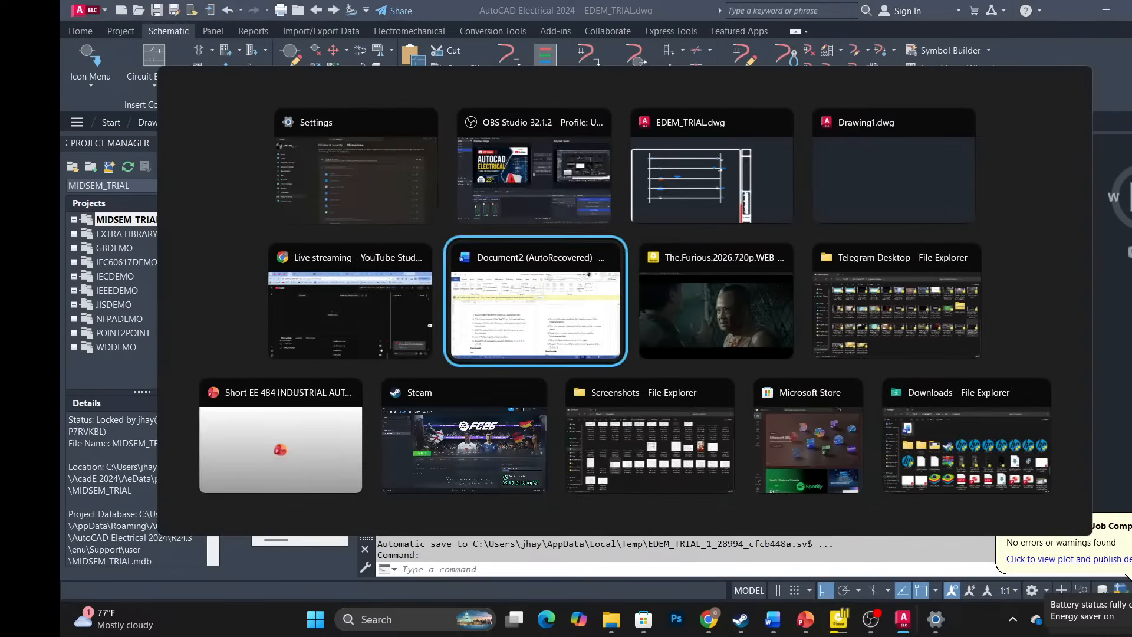
key("Tab")
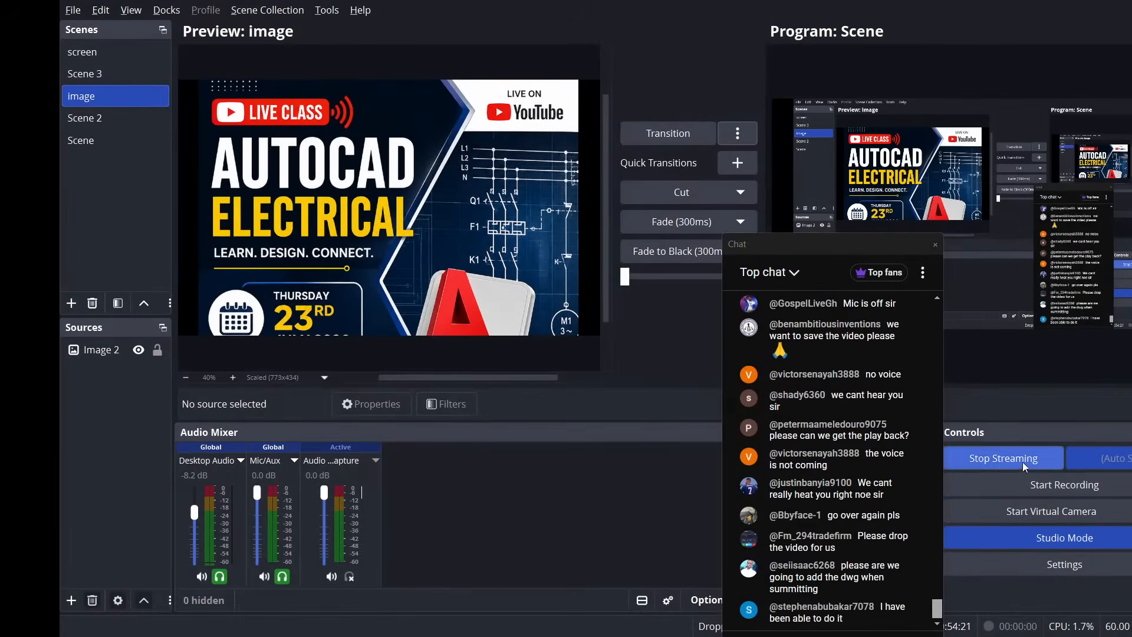
left_click(1021, 461)
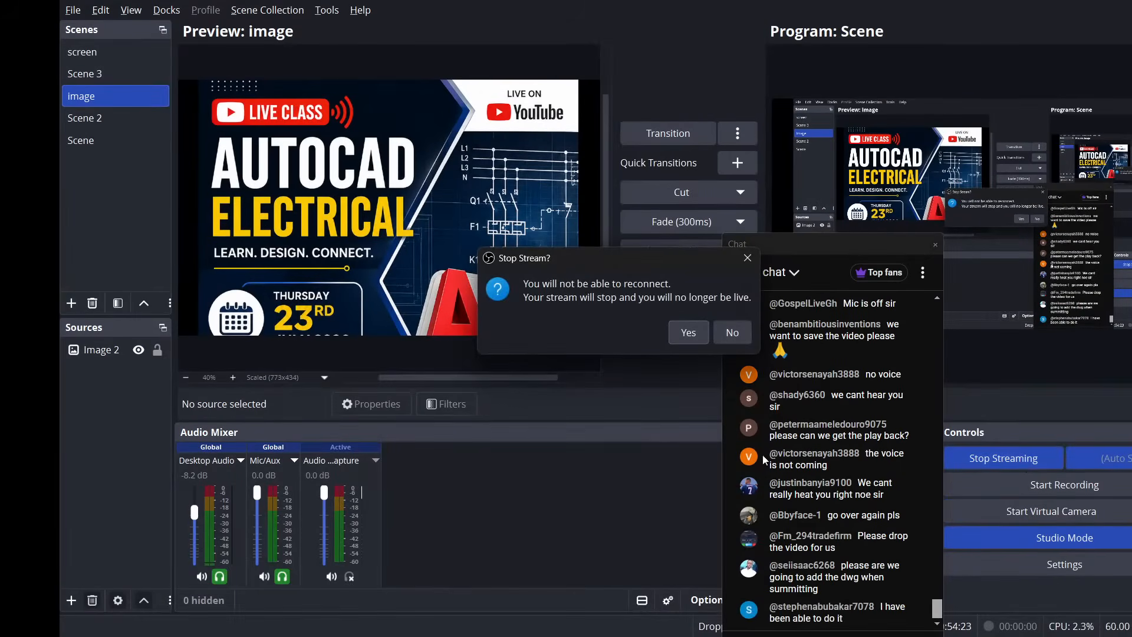